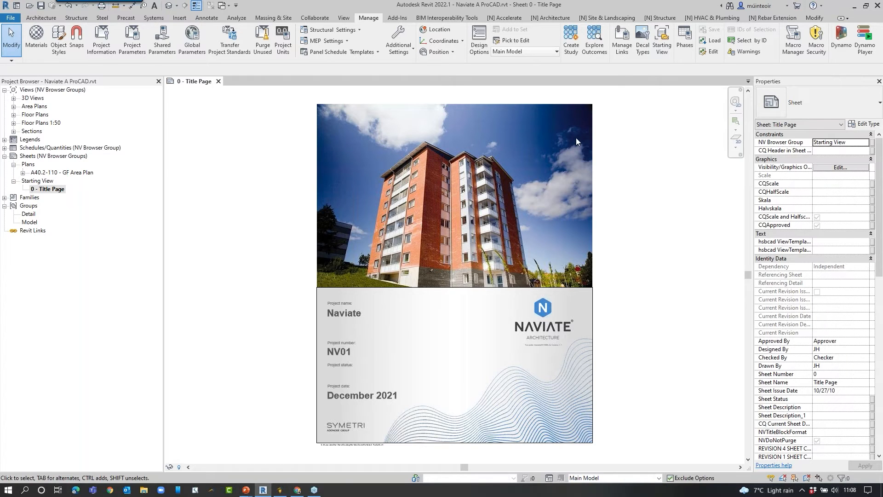
Examine the Naviate tool sets for Accelerate, Architecture, Site & Landscaping, Structure, and HVAC & Plumbing.
{"action": "left_click", "coordinate": [506, 18]}
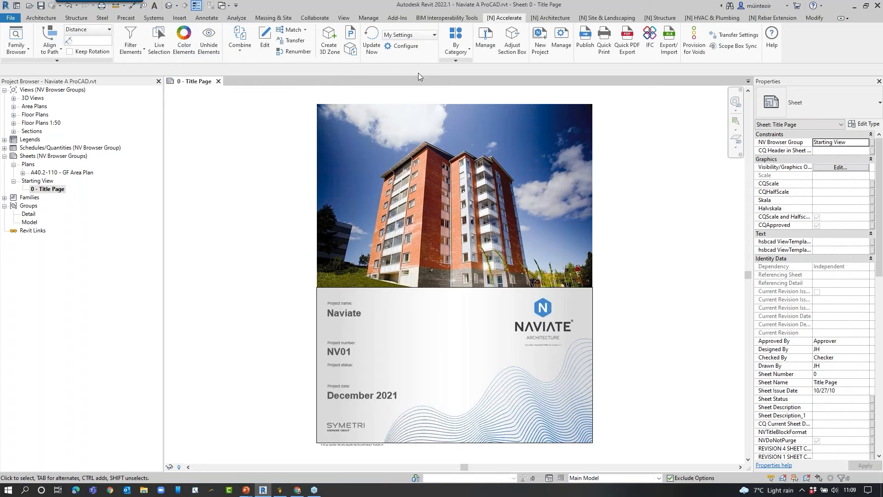
{"action": "left_click", "coordinate": [551, 22]}
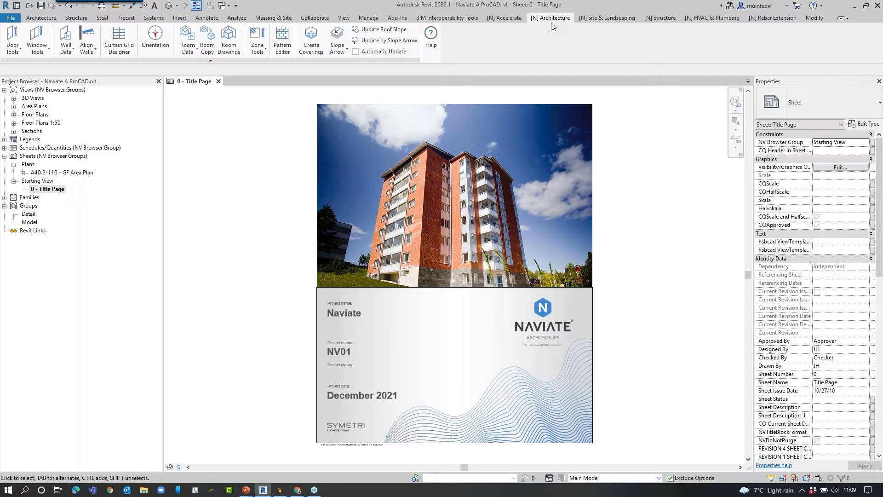
{"action": "left_click", "coordinate": [597, 21]}
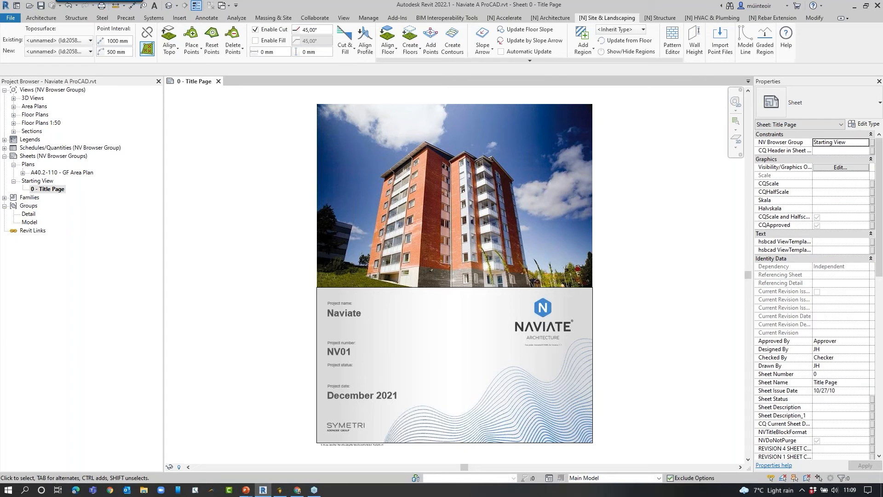
{"action": "left_click", "coordinate": [673, 22]}
{"action": "left_click", "coordinate": [686, 19]}
{"action": "left_click", "coordinate": [625, 20]}
{"action": "left_click", "coordinate": [652, 20]}
{"action": "left_click", "coordinate": [696, 18]}
{"action": "left_click", "coordinate": [622, 20]}
{"action": "left_click", "coordinate": [512, 21]}
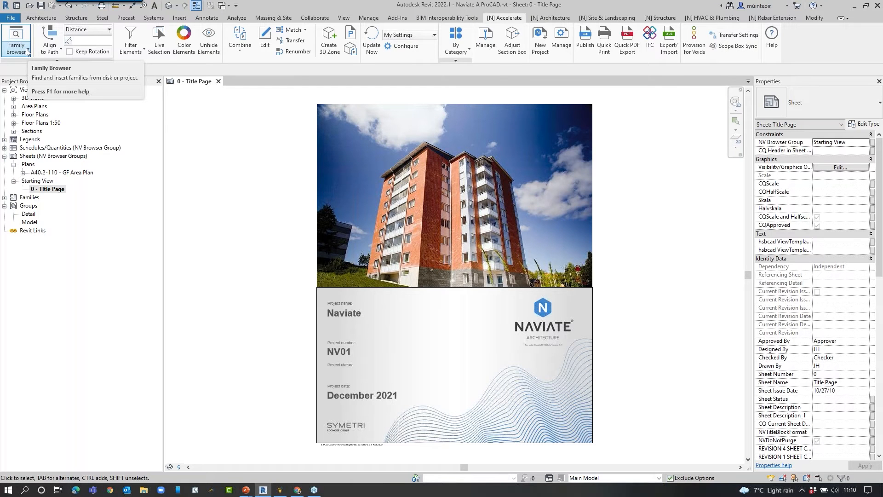
Open the default 3D view and frame the apartment building model.
{"action": "left_click", "coordinate": [169, 5]}
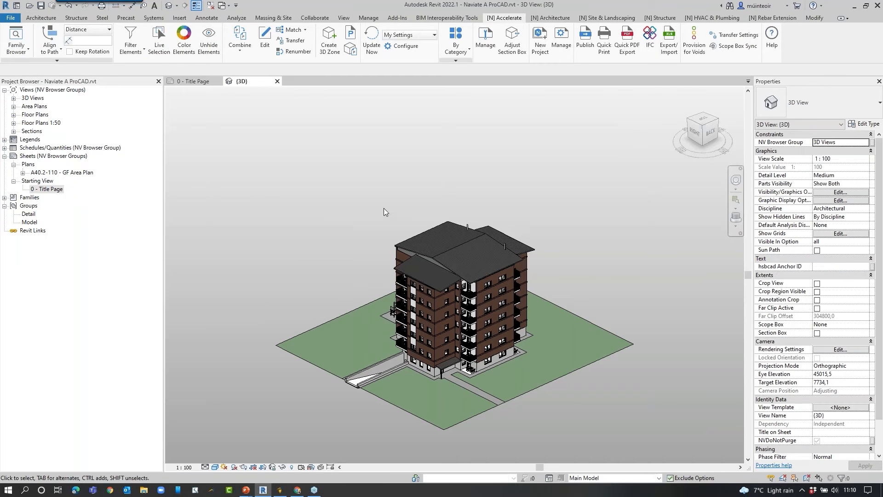
{"action": "scroll", "coordinate": [384, 207], "scroll_direction": "up", "scroll_amount": 3}
{"action": "middle_click_drag", "start_coordinate": [386, 196], "coordinate": [346, 109]}
{"action": "scroll", "coordinate": [497, 125], "scroll_direction": "up", "scroll_amount": 1}
{"action": "middle_click_drag", "start_coordinate": [497, 125], "coordinate": [479, 109]}
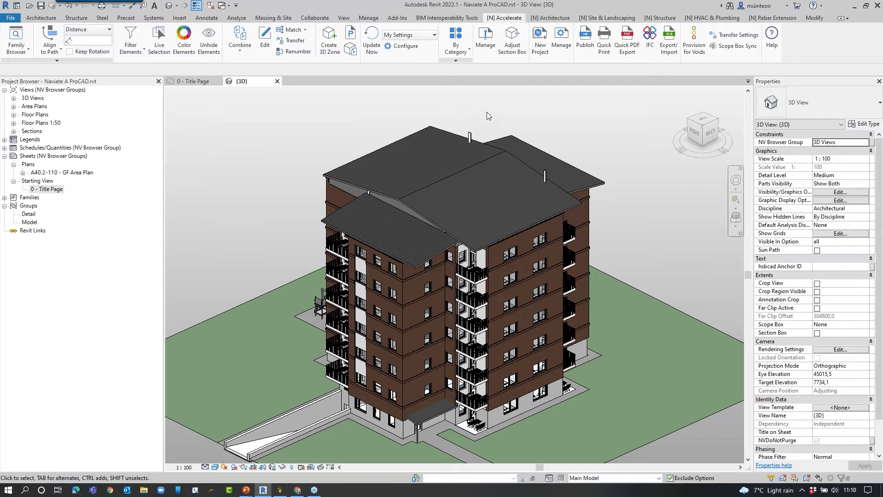
{"action": "left_click", "coordinate": [51, 19]}
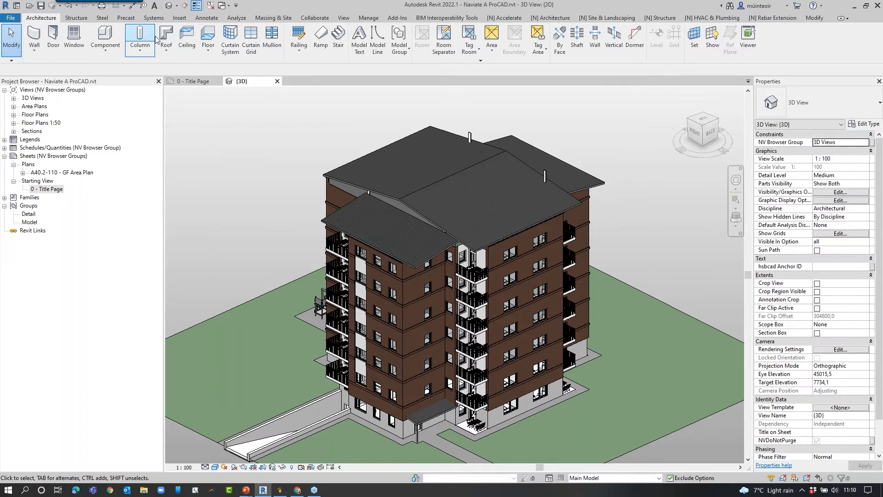
{"action": "left_click", "coordinate": [41, 42]}
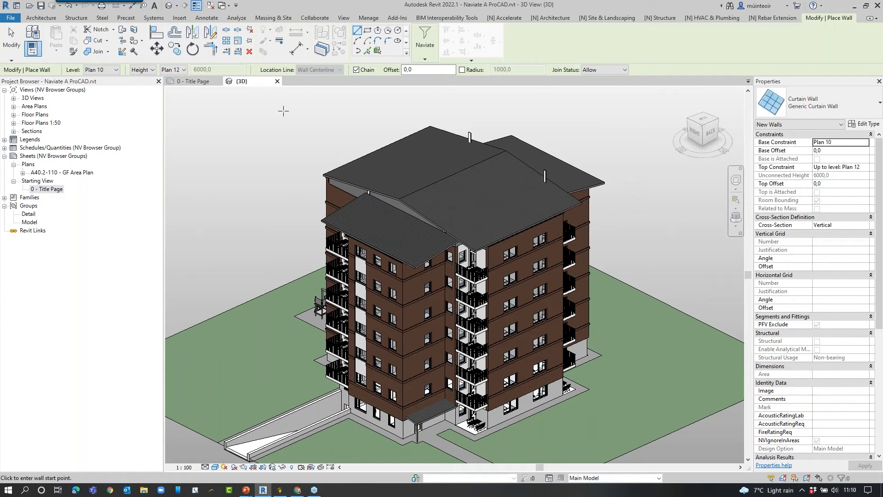
{"action": "key", "text": "Escape"}
{"action": "key", "text": "Escape"}
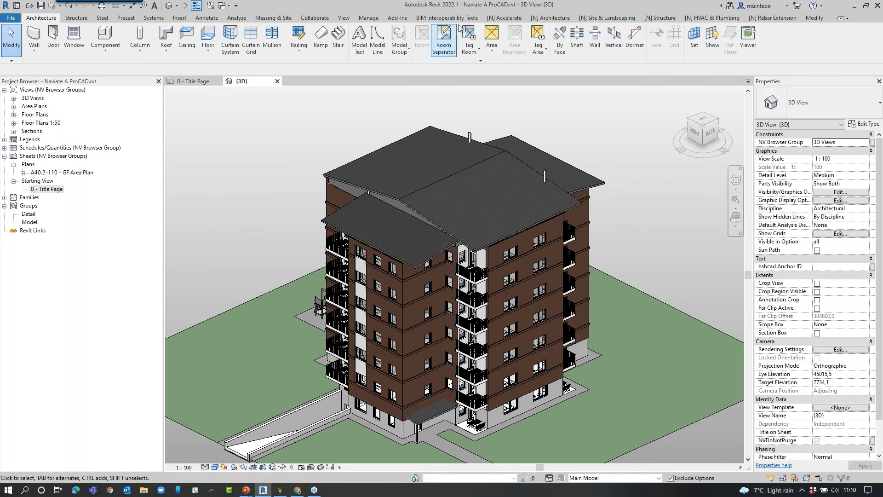
Open the Naviate Family Browser and add the My Naviate Content folder from the C: drive as a library.
{"action": "left_click", "coordinate": [503, 18]}
{"action": "left_click", "coordinate": [16, 37]}
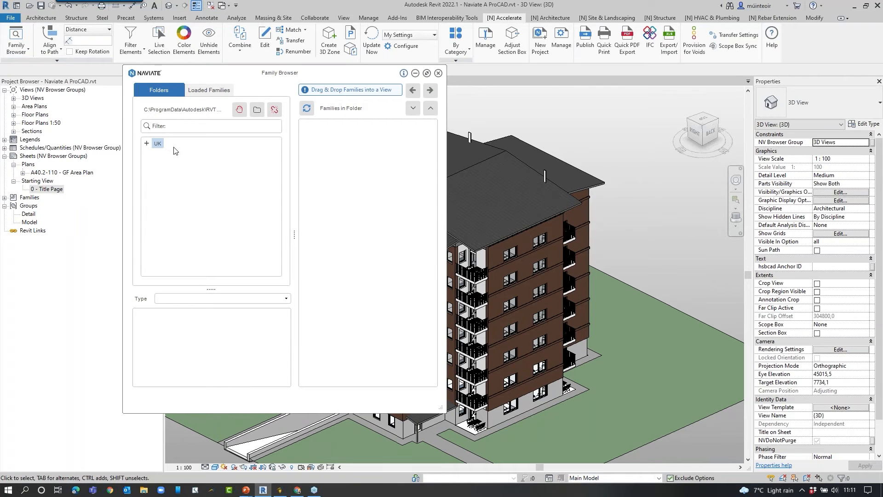
{"action": "left_click", "coordinate": [146, 143]}
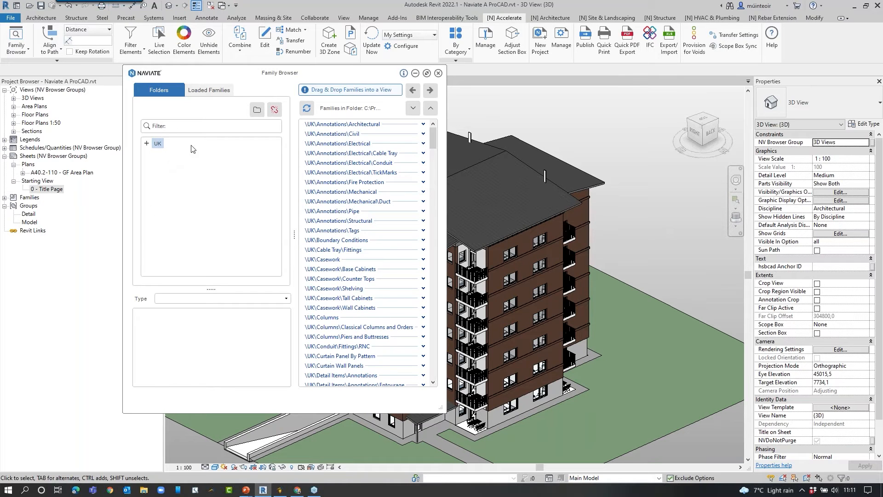
{"action": "left_click", "coordinate": [257, 109]}
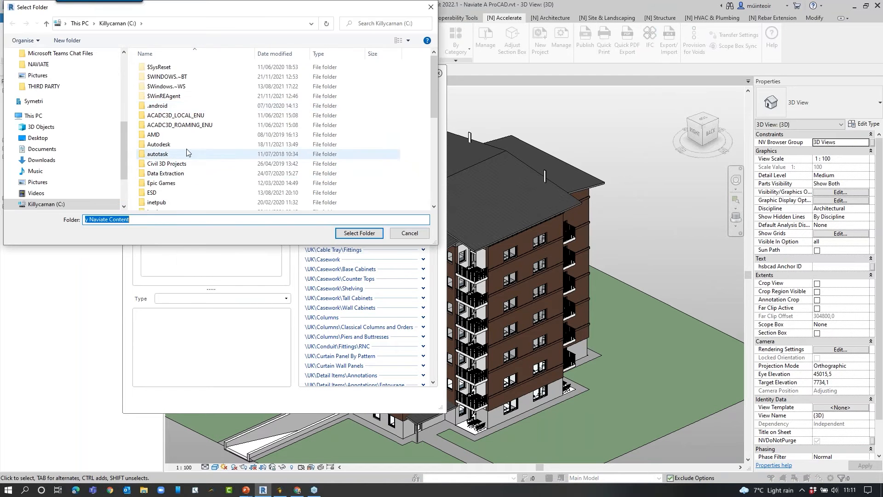
{"action": "scroll", "coordinate": [178, 181], "scroll_direction": "down", "scroll_amount": 2}
{"action": "left_click", "coordinate": [177, 176]}
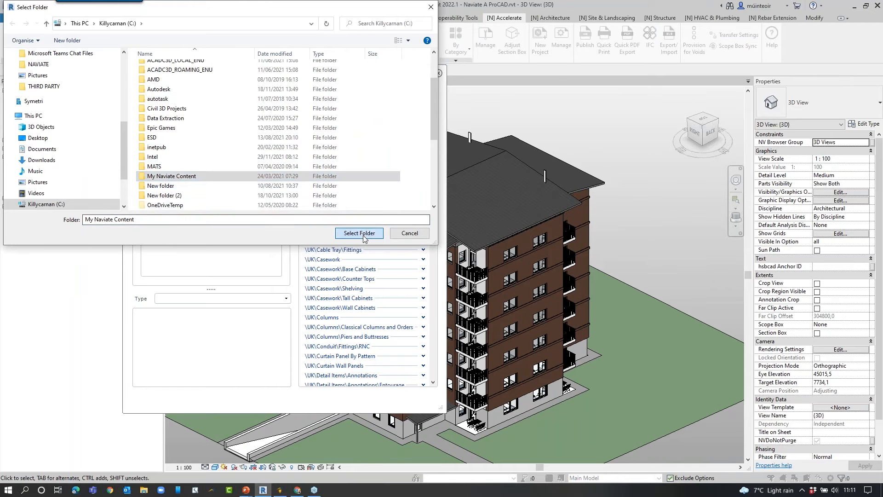
{"action": "left_click", "coordinate": [359, 233]}
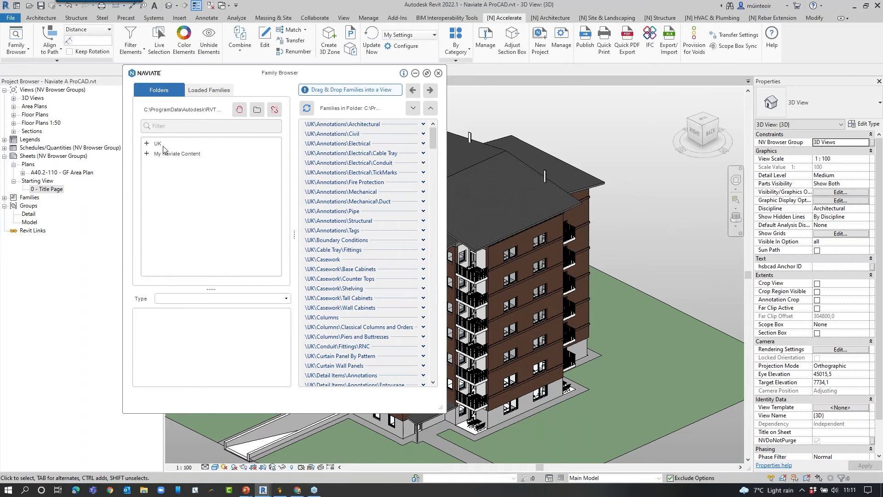
Browse the UK library's folders and display the families in its Windows folder.
{"action": "left_click", "coordinate": [162, 145]}
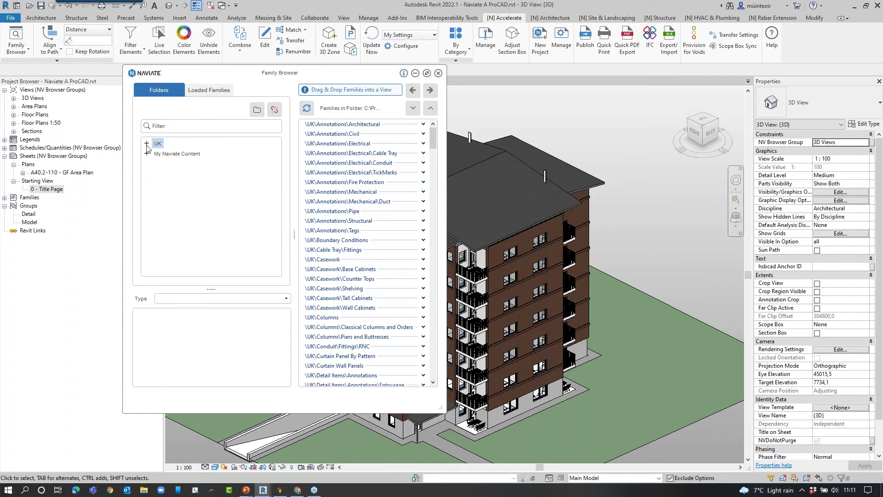
{"action": "left_click", "coordinate": [147, 144]}
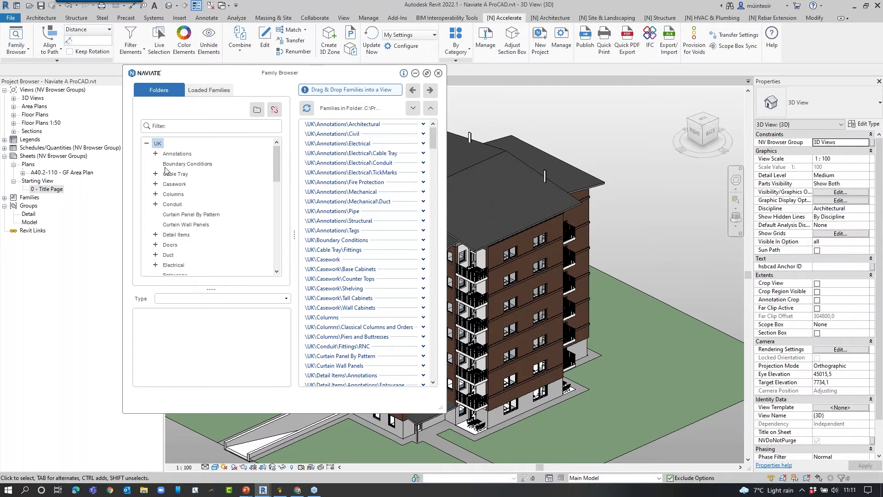
{"action": "scroll", "coordinate": [171, 184], "scroll_direction": "down", "scroll_amount": 4}
{"action": "scroll", "coordinate": [175, 193], "scroll_direction": "up", "scroll_amount": 4}
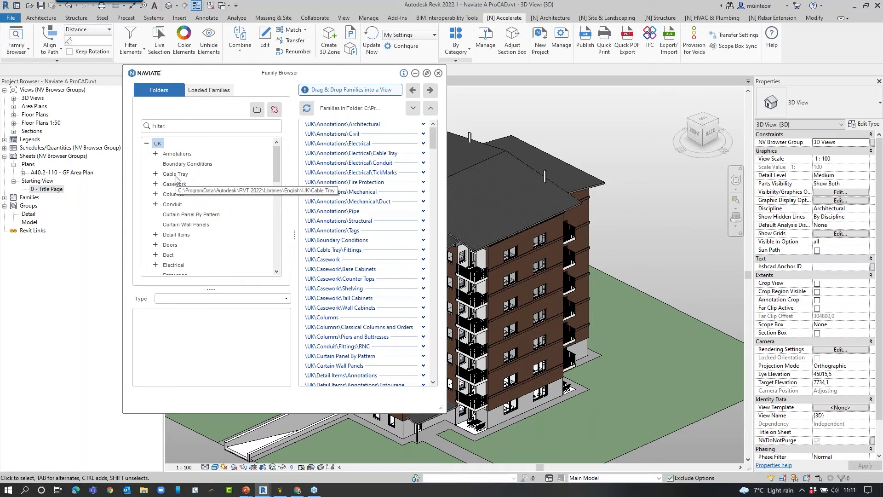
{"action": "scroll", "coordinate": [177, 179], "scroll_direction": "down", "scroll_amount": 6}
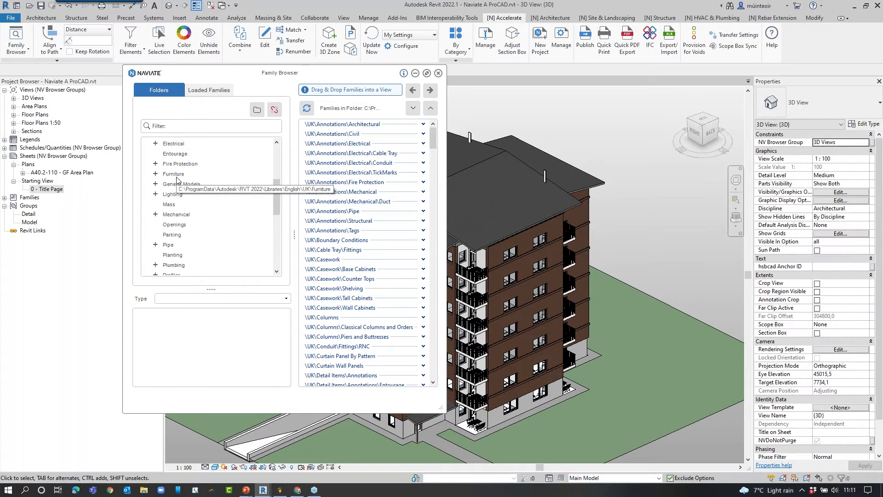
{"action": "scroll", "coordinate": [176, 179], "scroll_direction": "down", "scroll_amount": 4}
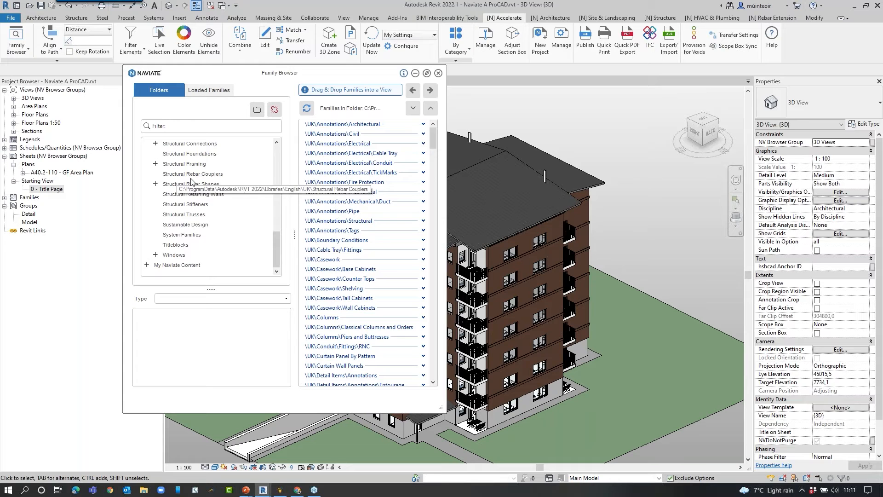
{"action": "left_click", "coordinate": [174, 256]}
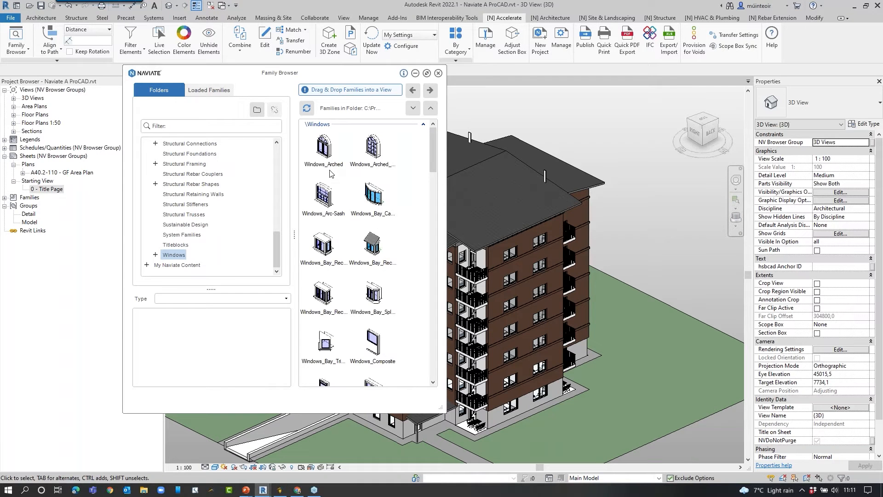
Load the Windows_Arched family from the Windows folder into the project.
{"action": "mouse_move", "coordinate": [329, 163]}
{"action": "left_click", "coordinate": [324, 147]}
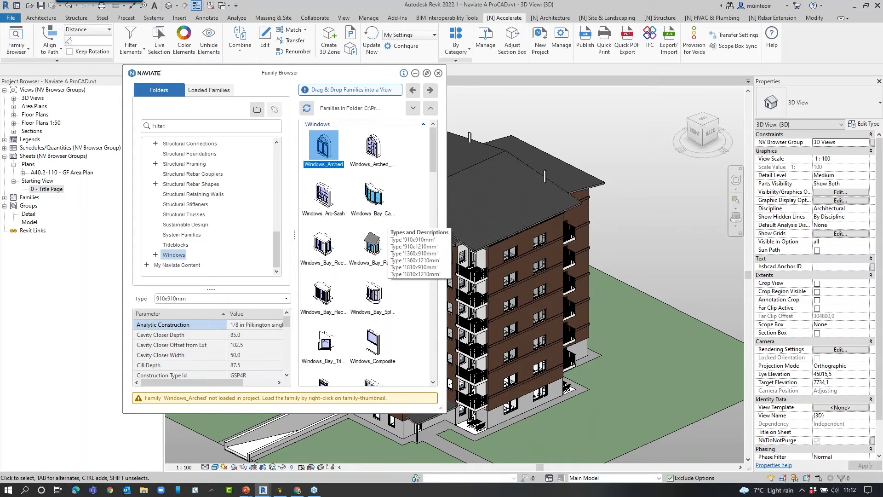
{"action": "right_click", "coordinate": [323, 149]}
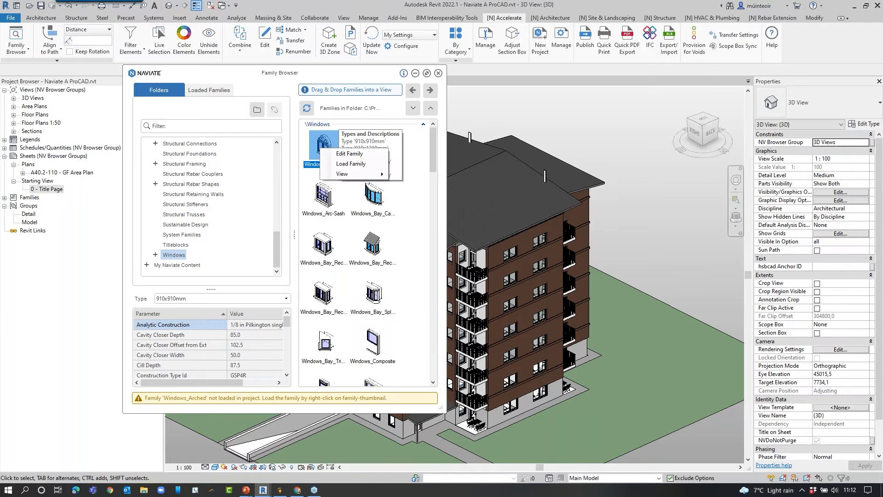
{"action": "left_click", "coordinate": [353, 164]}
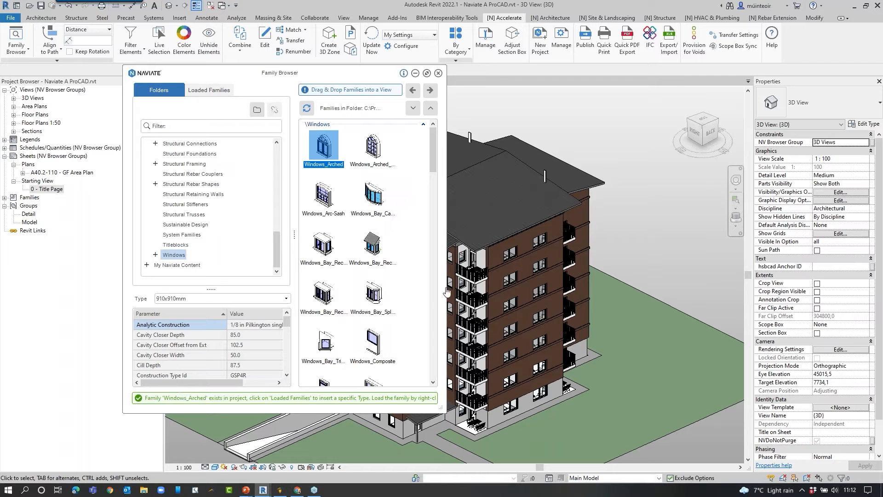
Start placing the Windows_Arched window, type 910x910mm, from the Family Browser onto the building's brick facade in the 3D view.
{"action": "middle_click_drag", "start_coordinate": [588, 125], "coordinate": [643, 129]}
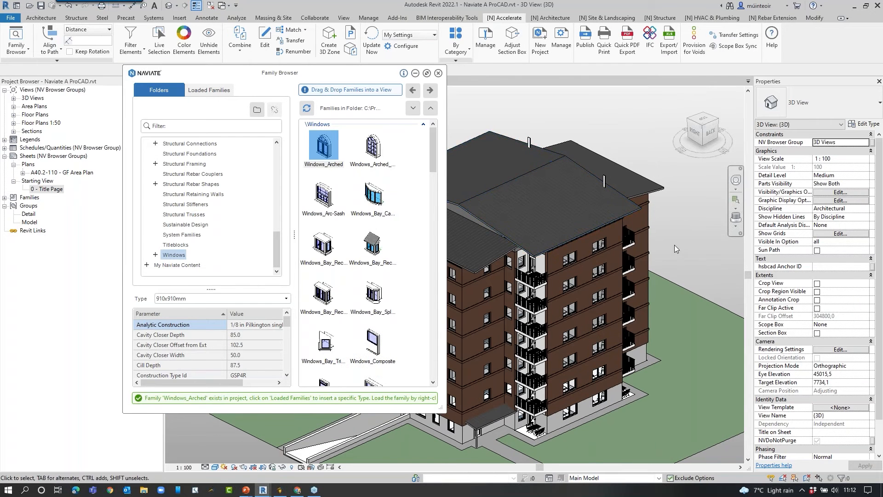
{"action": "left_click_drag", "start_coordinate": [320, 143], "coordinate": [486, 298]}
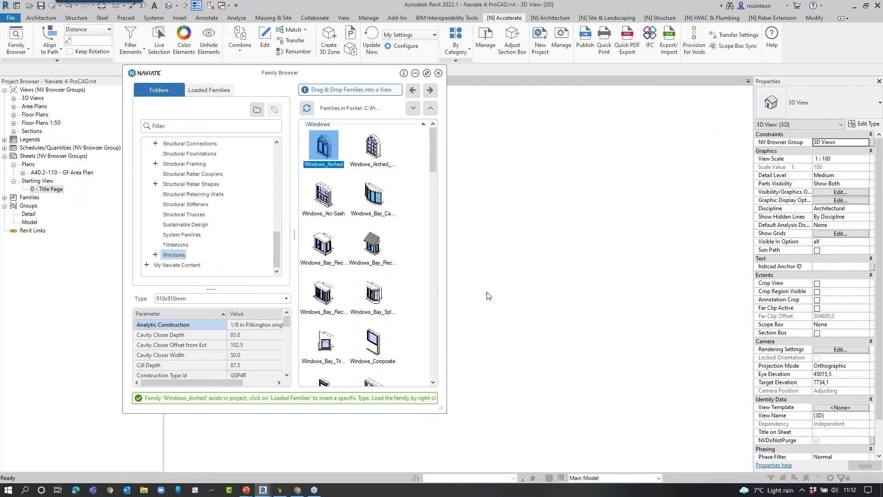
{"action": "scroll", "coordinate": [472, 301], "scroll_direction": "up", "scroll_amount": 4}
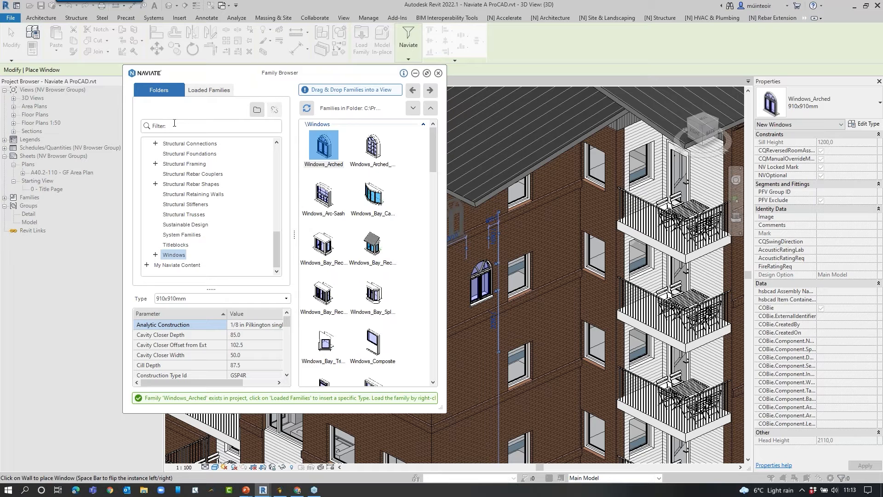
Filter the library folders for "mullion" and display the UK library's Curtain Wall profile families.
{"action": "type", "text": "mullion"}
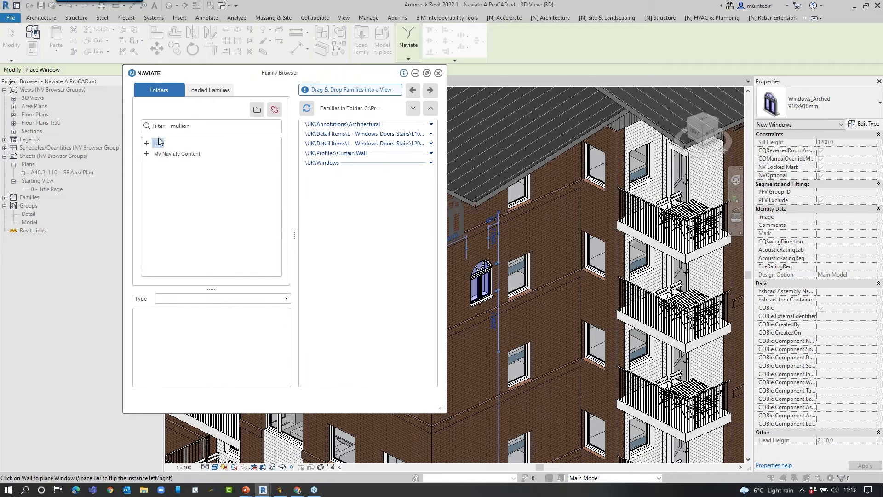
{"action": "left_click", "coordinate": [146, 143]}
{"action": "left_click", "coordinate": [156, 174]}
{"action": "left_click", "coordinate": [179, 186]}
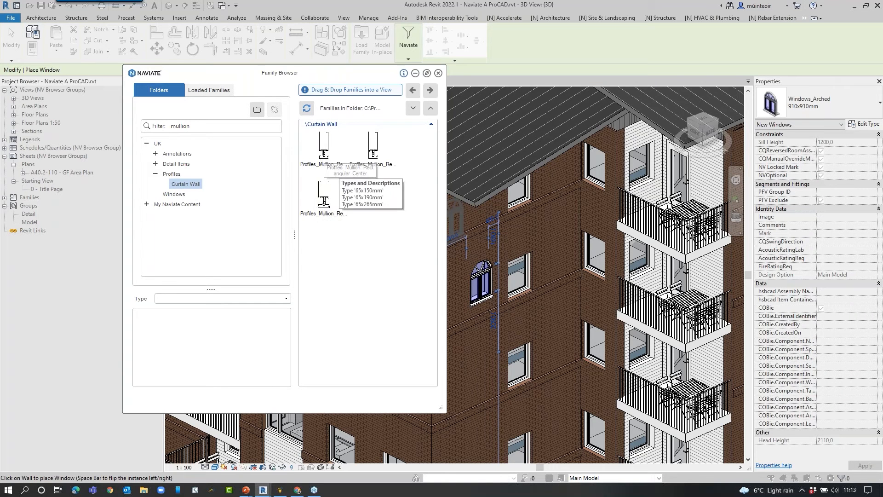
Try to insert the Profiles_Mullion_Rectangular_Center family into the 3D view, and clear the mullion filter.
{"action": "left_click_drag", "start_coordinate": [323, 144], "coordinate": [553, 234]}
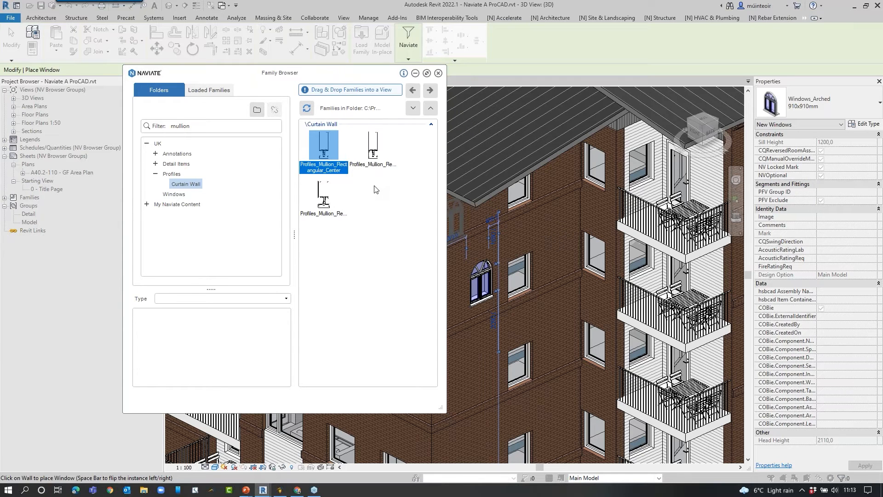
{"action": "left_click", "coordinate": [365, 197]}
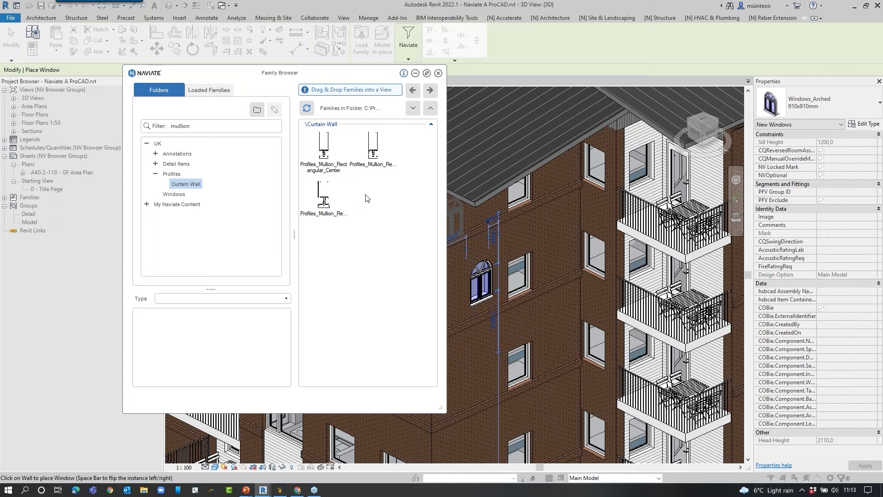
{"action": "double_click", "coordinate": [165, 124]}
{"action": "key", "text": "BackSpace"}
Examine the families already loaded in the project by category, displaying the types in the Windows category.
{"action": "left_click", "coordinate": [202, 90]}
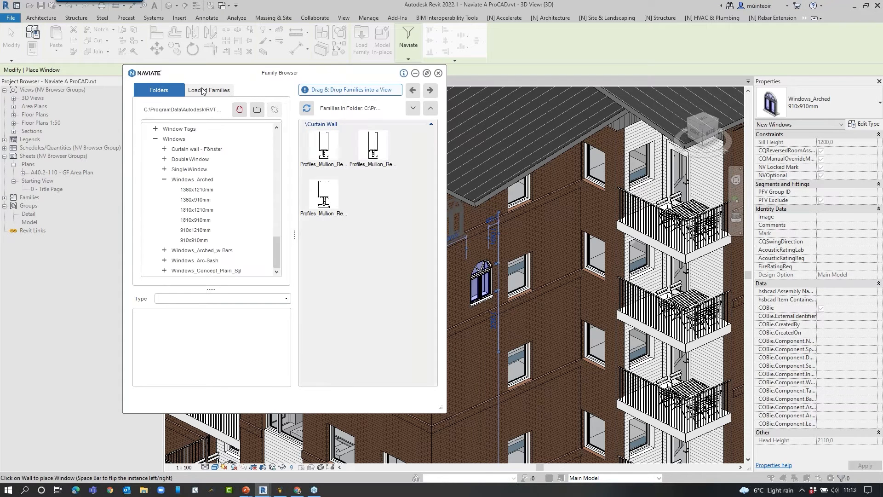
{"action": "left_click", "coordinate": [202, 89]}
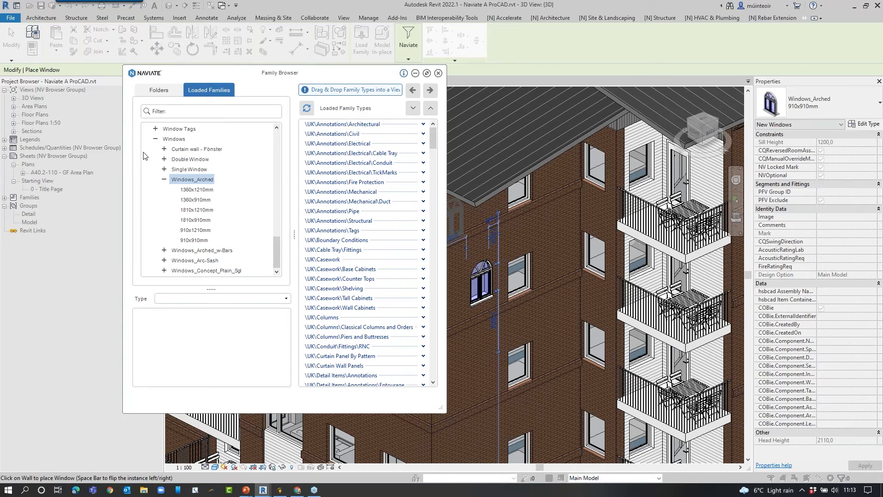
{"action": "left_click", "coordinate": [155, 138]}
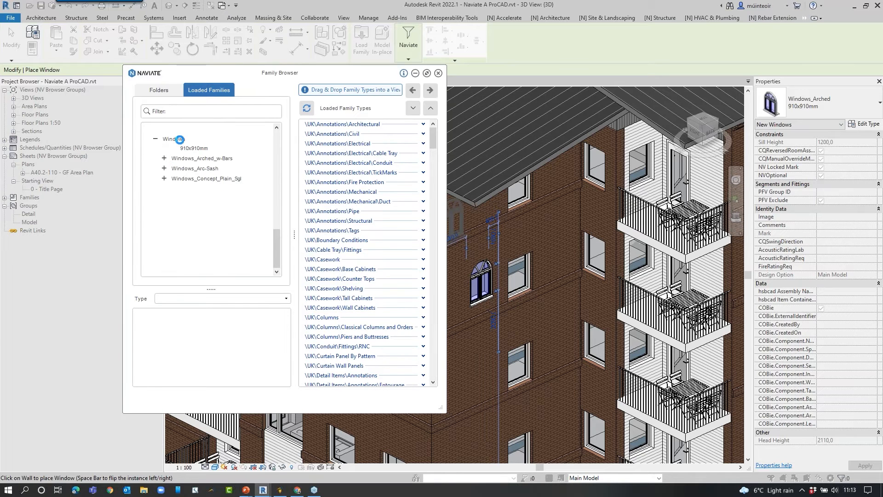
{"action": "left_click", "coordinate": [179, 139]}
{"action": "scroll", "coordinate": [181, 190], "scroll_direction": "up", "scroll_amount": 3}
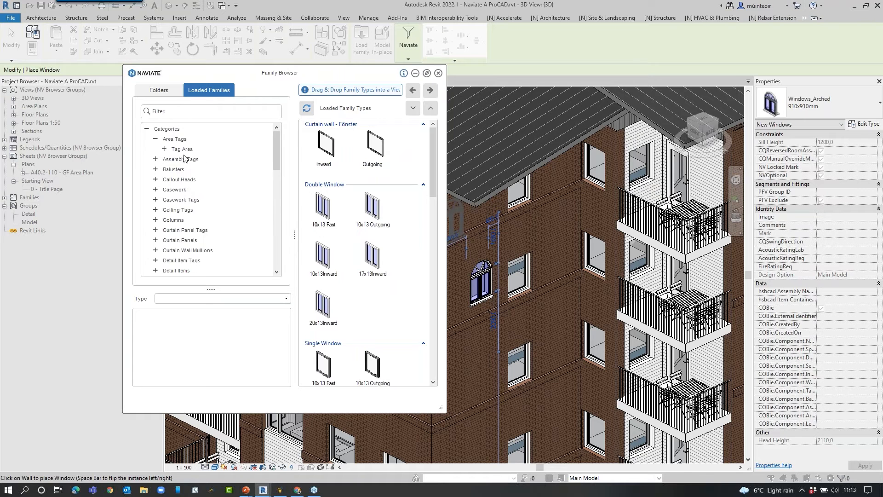
{"action": "scroll", "coordinate": [182, 159], "scroll_direction": "down", "scroll_amount": 15}
{"action": "scroll", "coordinate": [168, 201], "scroll_direction": "up", "scroll_amount": 15}
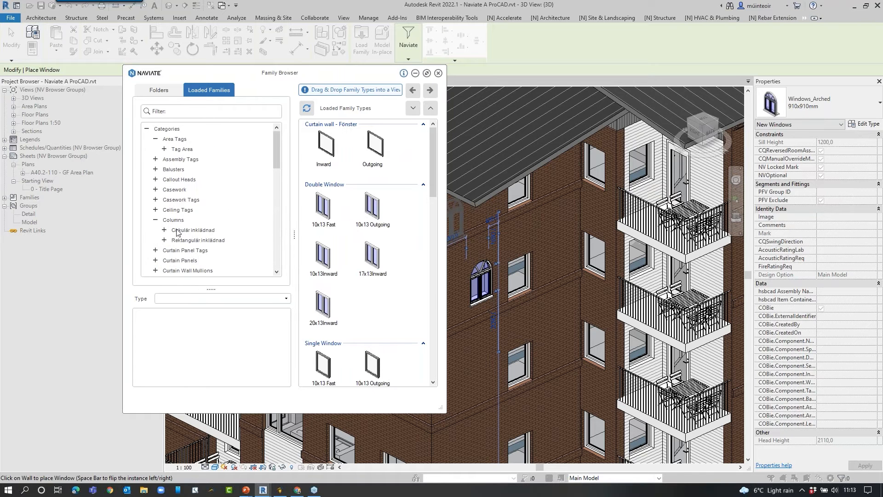
Try to place the 300 mm type of the loaded Cirkulär inklädnad column family in the 3D view, and return to the library folders.
{"action": "left_click", "coordinate": [192, 229]}
{"action": "left_click_drag", "start_coordinate": [325, 154], "coordinate": [558, 221]}
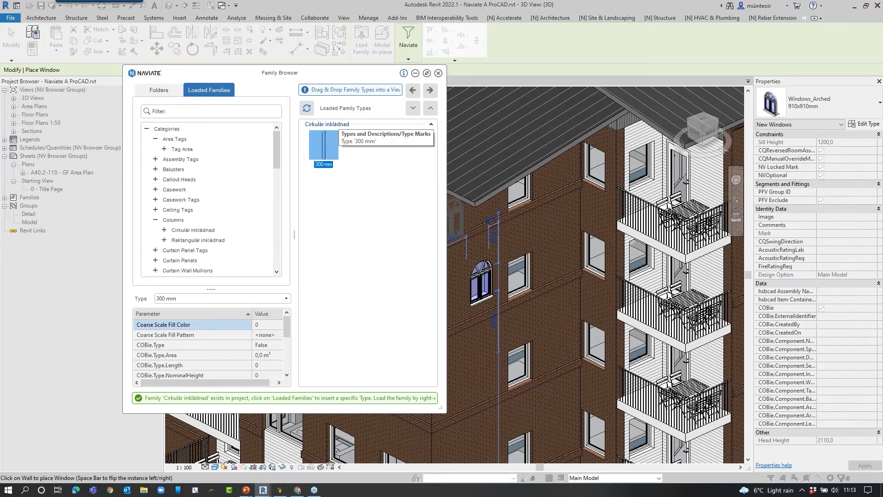
{"action": "left_click", "coordinate": [158, 95]}
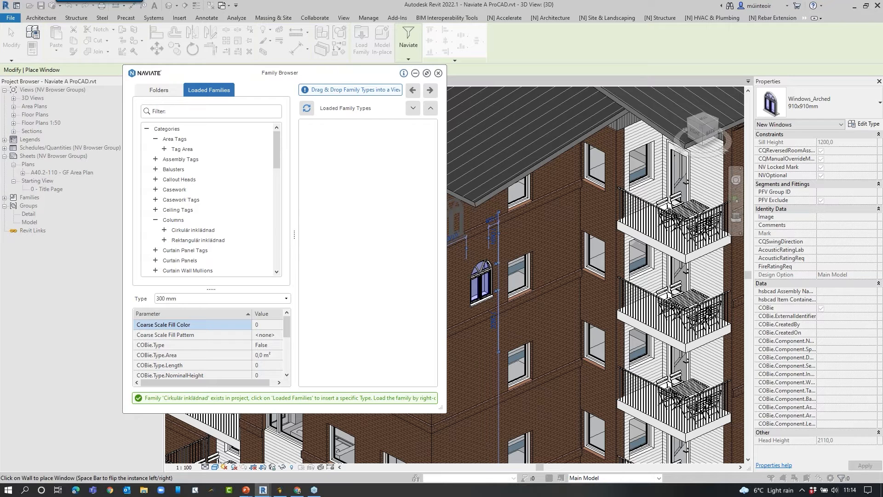
Close the Family Browser and end the window placement.
{"action": "left_click", "coordinate": [439, 75]}
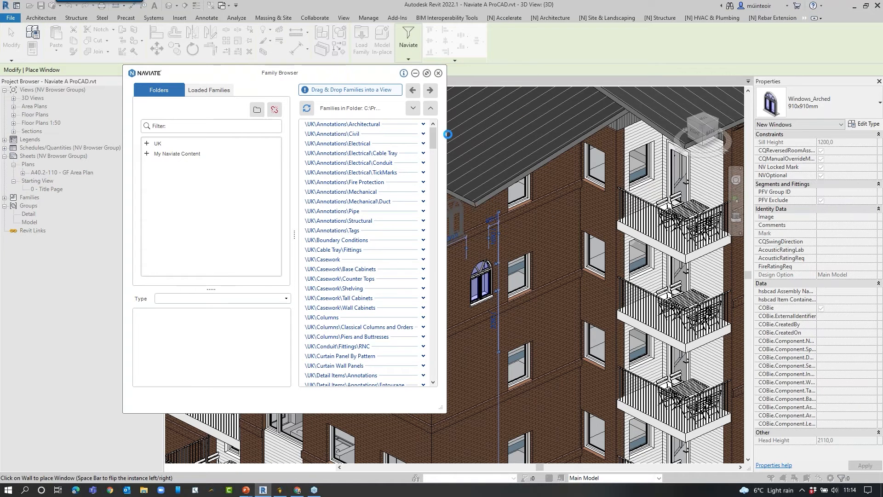
{"action": "left_click", "coordinate": [515, 18]}
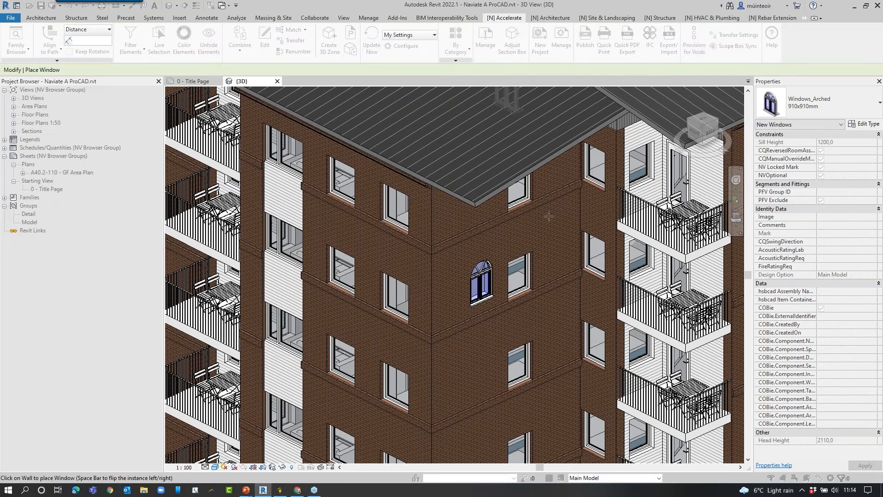
{"action": "key", "text": "Escape"}
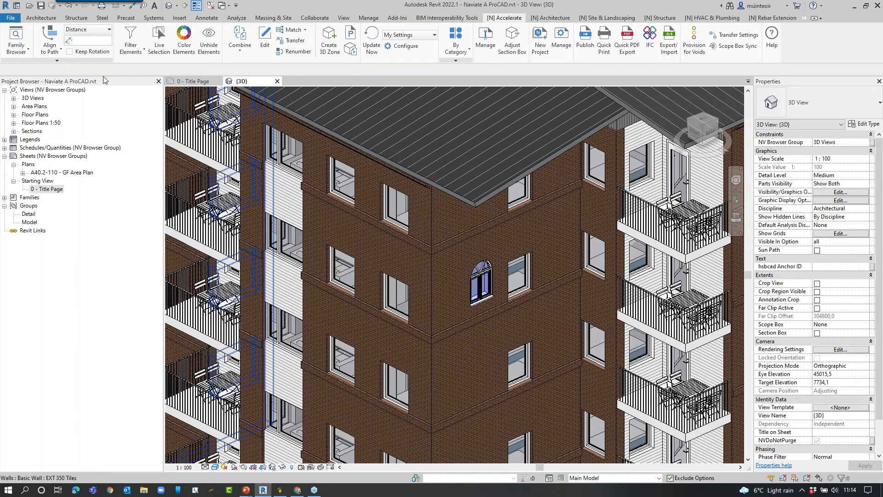
Open the Cloud Browser and examine the disciplines and regions available as content sources.
{"action": "left_click", "coordinate": [26, 51]}
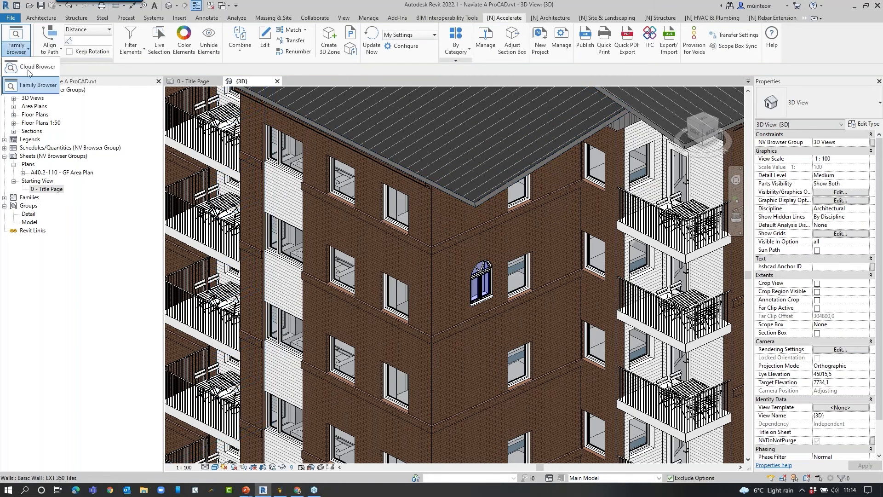
{"action": "left_click", "coordinate": [39, 73]}
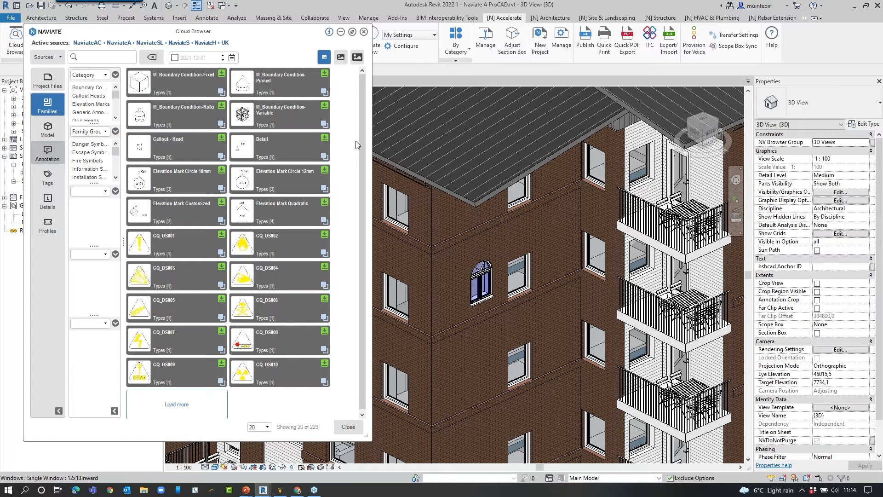
{"action": "left_click", "coordinate": [56, 62]}
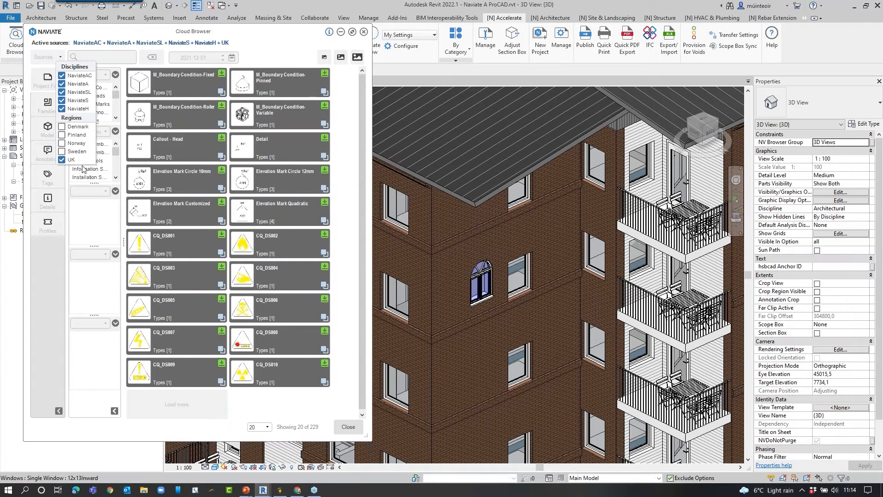
{"action": "left_click", "coordinate": [262, 55]}
{"action": "scroll", "coordinate": [198, 155], "scroll_direction": "down", "scroll_amount": 1}
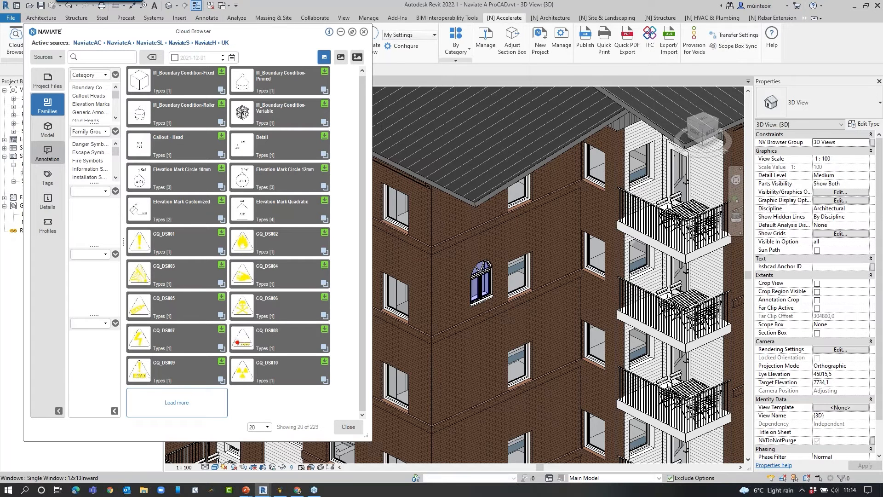
Load the Callout - Head annotation family from the Cloud Browser into the project and close the browser.
{"action": "scroll", "coordinate": [199, 146], "scroll_direction": "up", "scroll_amount": 1}
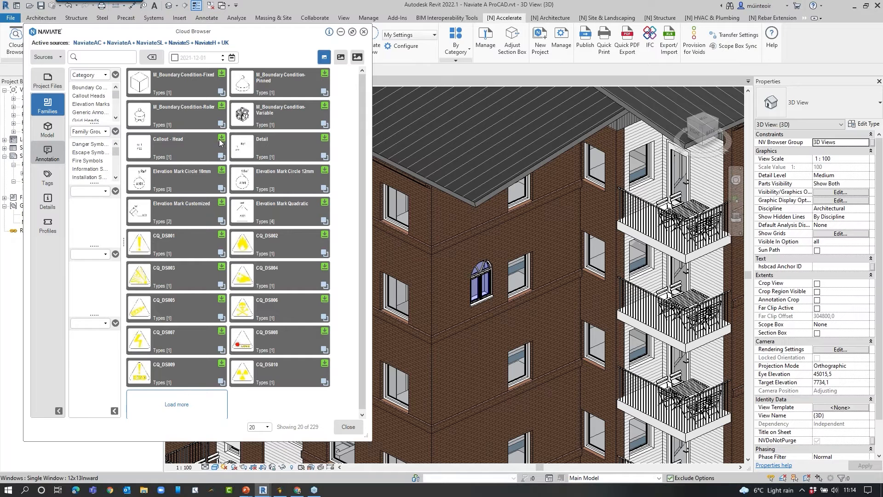
{"action": "double_click", "coordinate": [197, 139]}
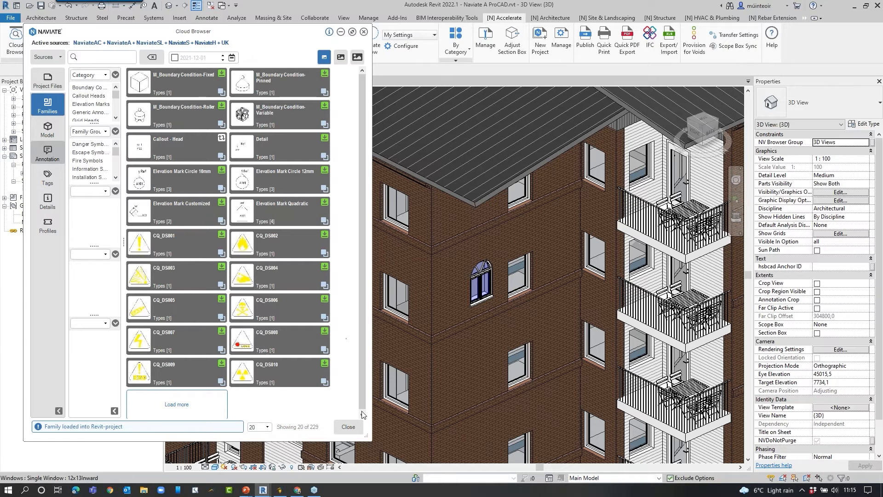
{"action": "left_click", "coordinate": [354, 428]}
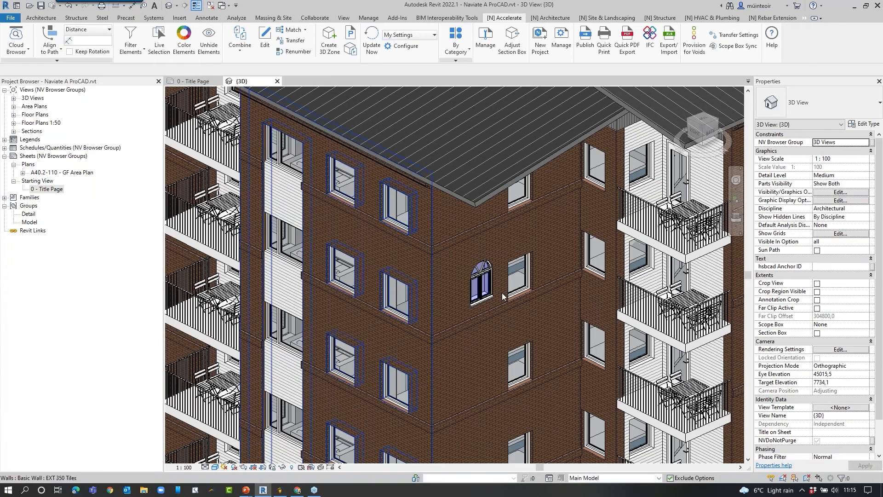
Select the elements along one side of the building, reduce the selection to the Walls category with Revit's Filter, and clear the selection.
{"action": "scroll", "coordinate": [322, 207], "scroll_direction": "down", "scroll_amount": 4}
{"action": "middle_click_drag", "start_coordinate": [319, 210], "coordinate": [276, 165], "text": "shift"}
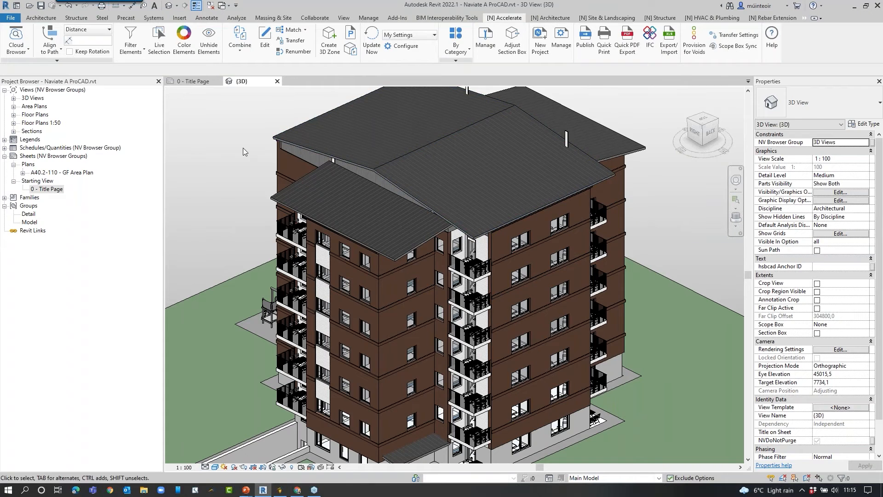
{"action": "scroll", "coordinate": [243, 148], "scroll_direction": "down", "scroll_amount": 2}
{"action": "middle_click_drag", "start_coordinate": [243, 148], "coordinate": [304, 164]}
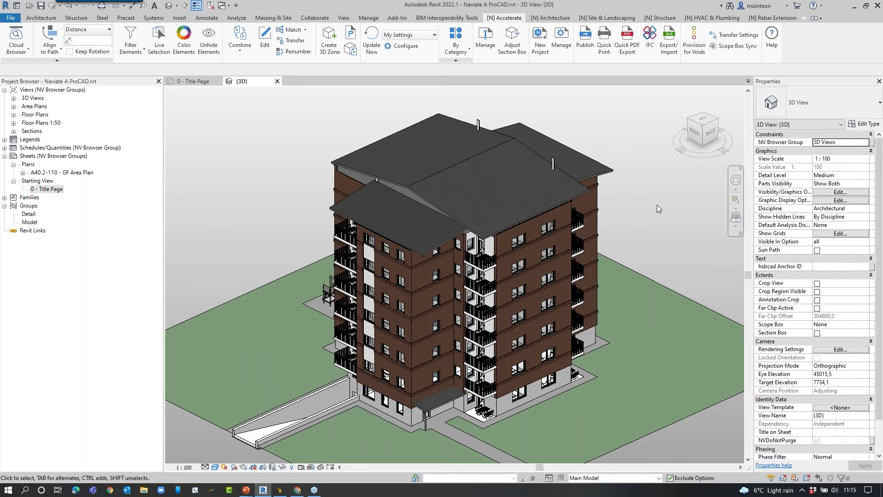
{"action": "left_click_drag", "start_coordinate": [647, 209], "coordinate": [587, 125]}
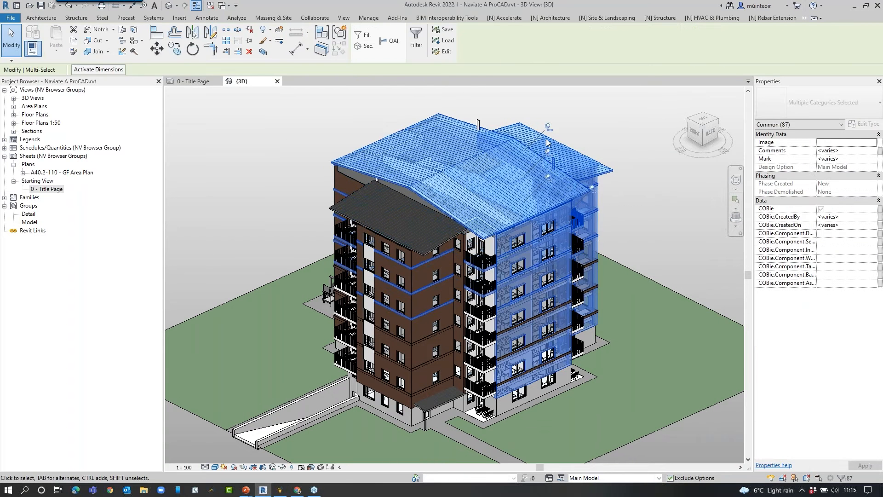
{"action": "left_click", "coordinate": [418, 45]}
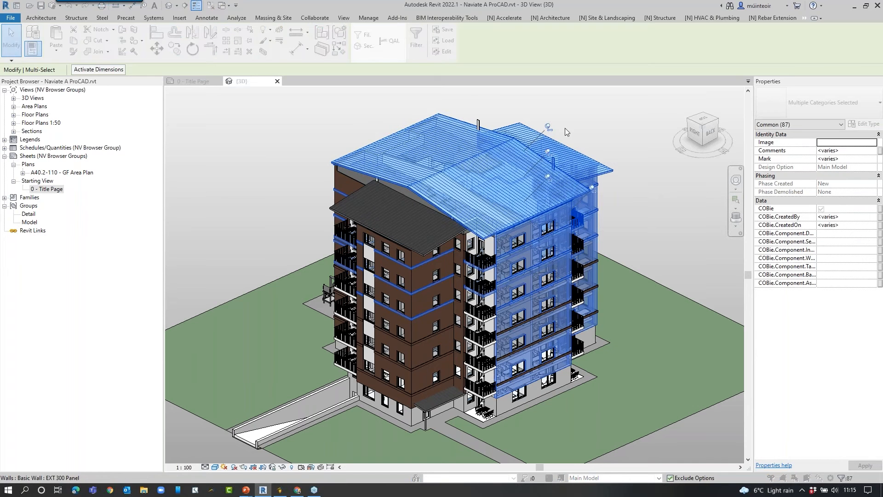
{"action": "left_click", "coordinate": [501, 202]}
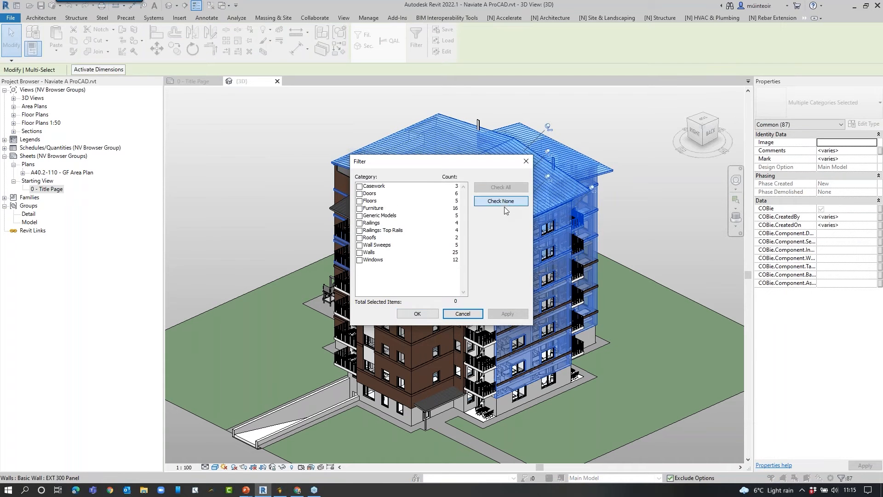
{"action": "left_click", "coordinate": [359, 252]}
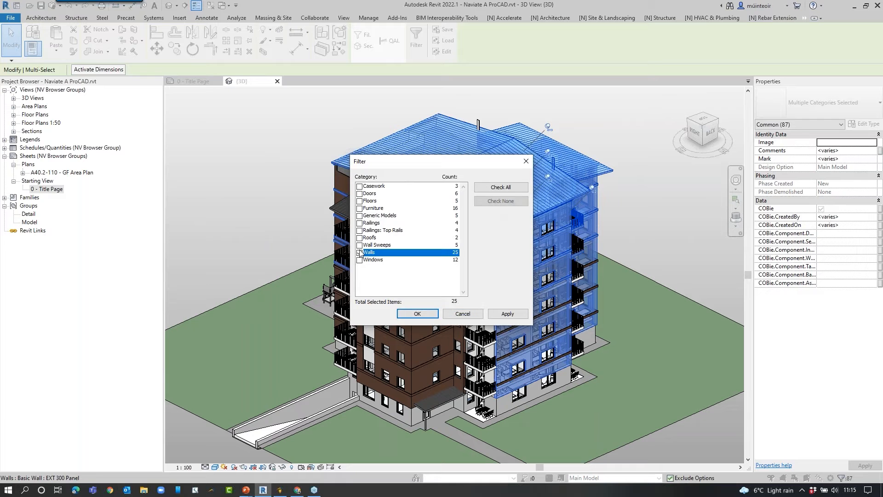
{"action": "left_click", "coordinate": [506, 315]}
{"action": "left_click", "coordinate": [417, 313]}
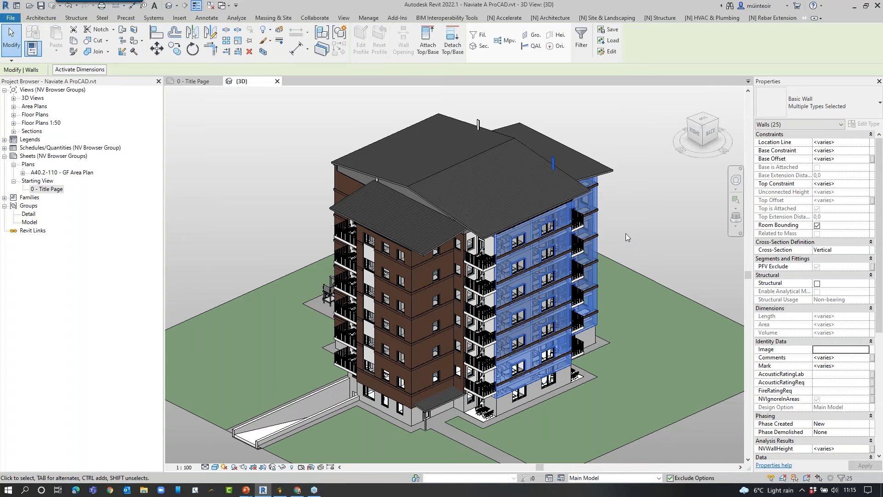
{"action": "left_click", "coordinate": [626, 235]}
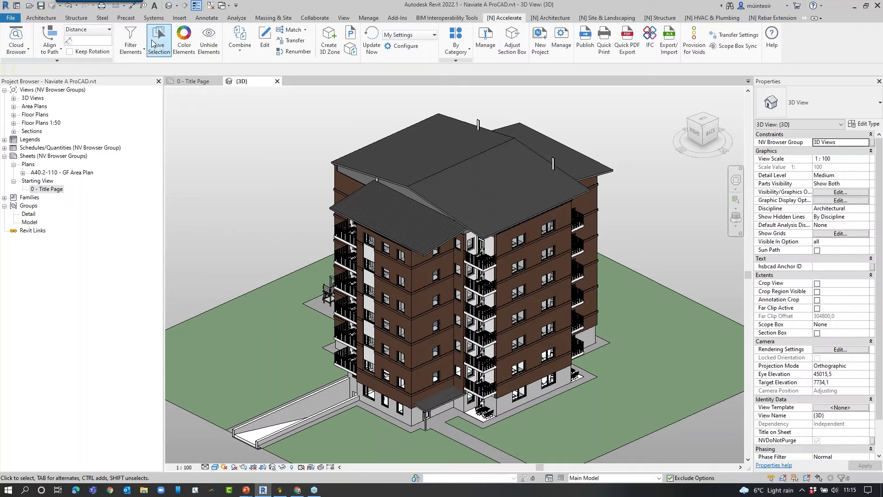
Select the EXT 300 Garage walls in the view with Filter Elements, and clear the selection.
{"action": "left_click", "coordinate": [131, 39]}
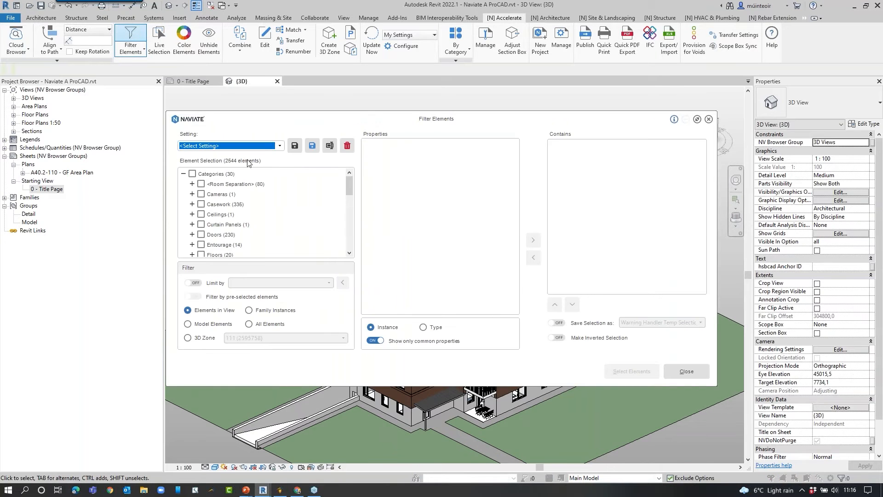
{"action": "scroll", "coordinate": [220, 186], "scroll_direction": "down", "scroll_amount": 5}
{"action": "scroll", "coordinate": [219, 187], "scroll_direction": "down", "scroll_amount": 5}
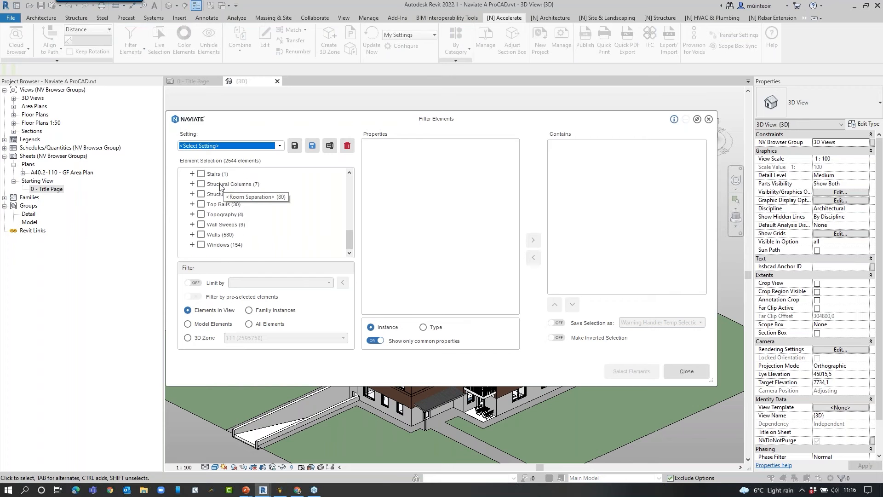
{"action": "left_click", "coordinate": [192, 234]}
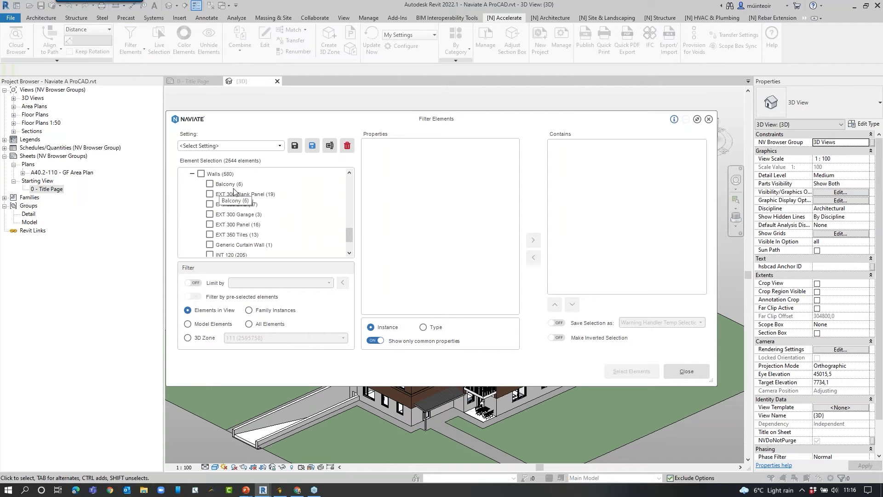
{"action": "left_click", "coordinate": [210, 215]}
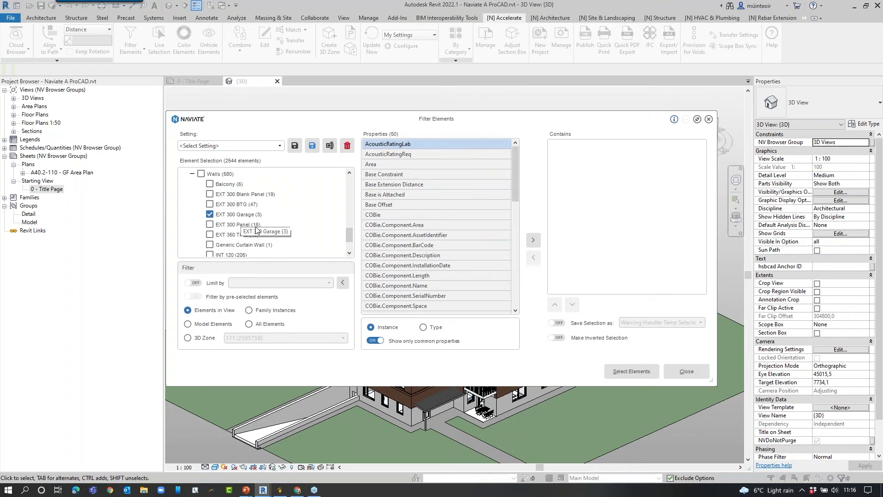
{"action": "left_click", "coordinate": [627, 369]}
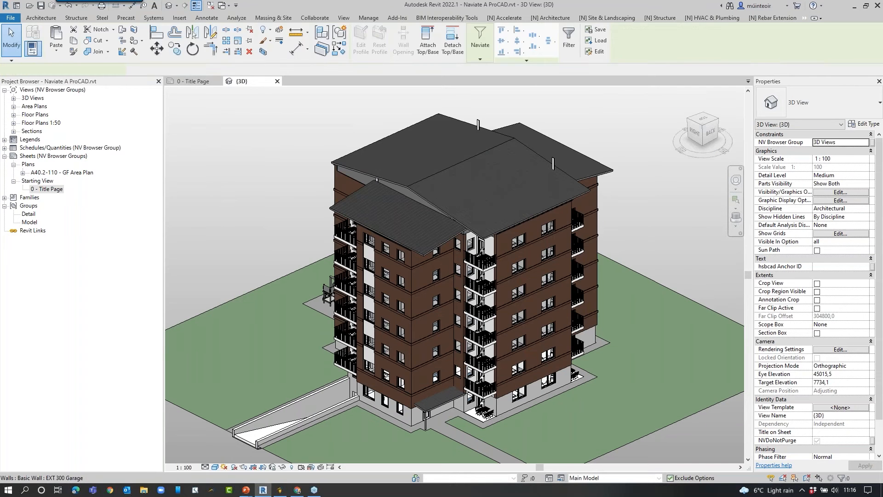
{"action": "left_click", "coordinate": [246, 214]}
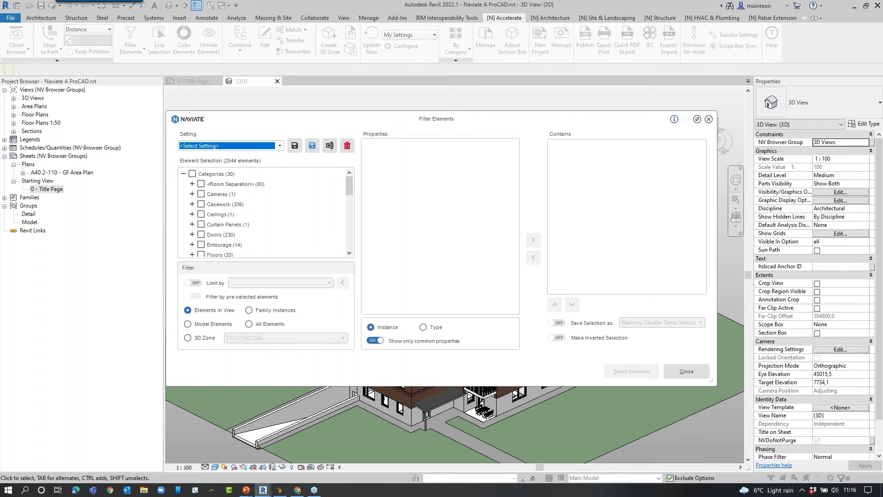
In Filter Elements, choose the whole Walls category and add the type property Fire Rating as a filter condition.
{"action": "scroll", "coordinate": [272, 202], "scroll_direction": "down", "scroll_amount": 7}
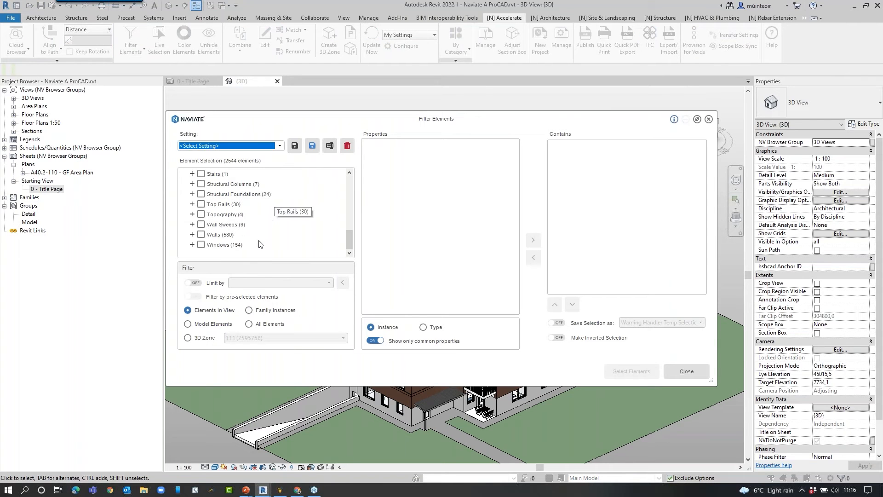
{"action": "left_click", "coordinate": [202, 235]}
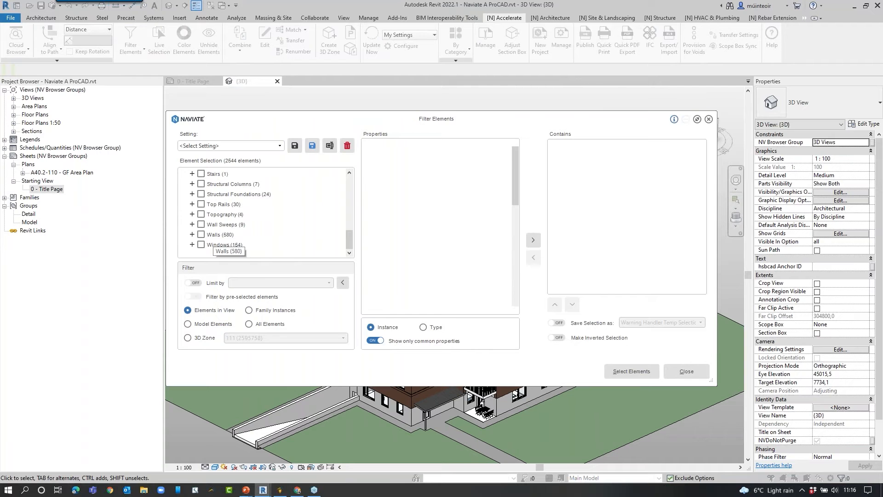
{"action": "left_click", "coordinate": [201, 235]}
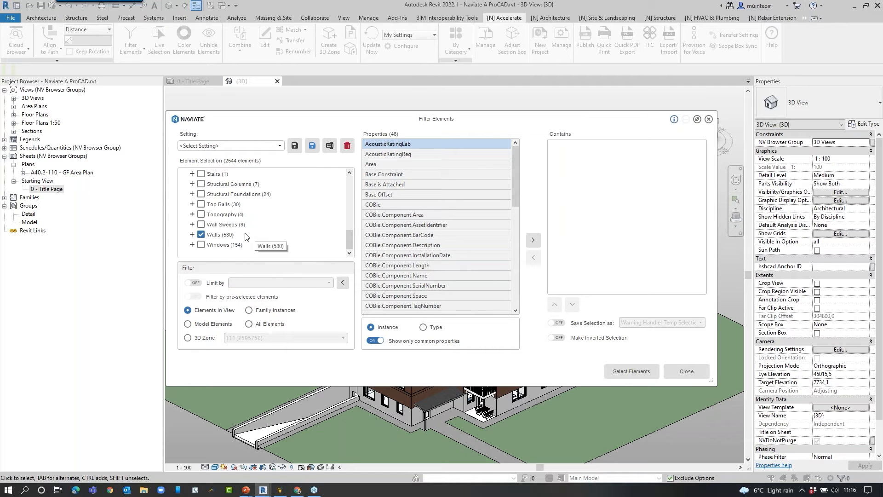
{"action": "left_click", "coordinate": [423, 327]}
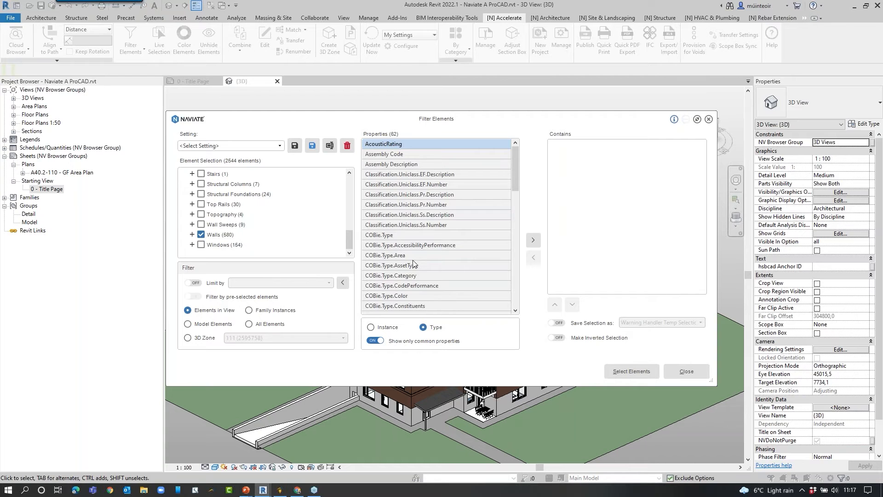
{"action": "scroll", "coordinate": [416, 263], "scroll_direction": "down", "scroll_amount": 3}
{"action": "scroll", "coordinate": [416, 262], "scroll_direction": "down", "scroll_amount": 8}
{"action": "left_click", "coordinate": [396, 224]}
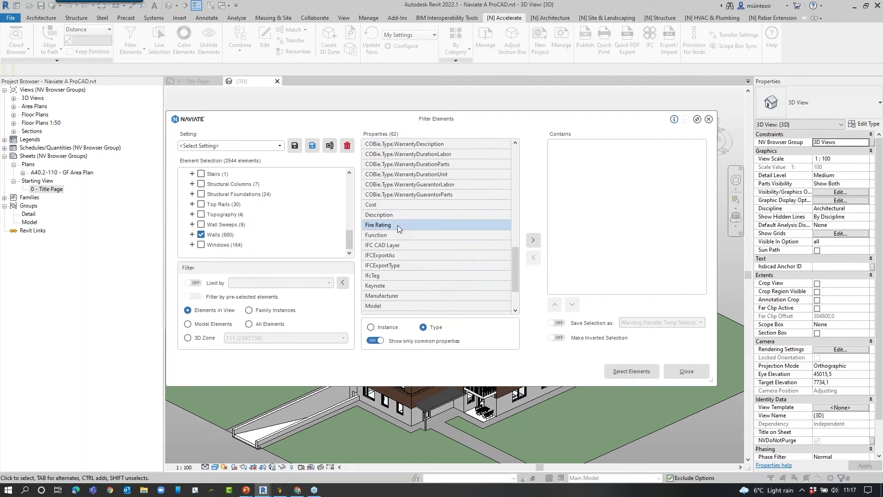
{"action": "left_click", "coordinate": [533, 240]}
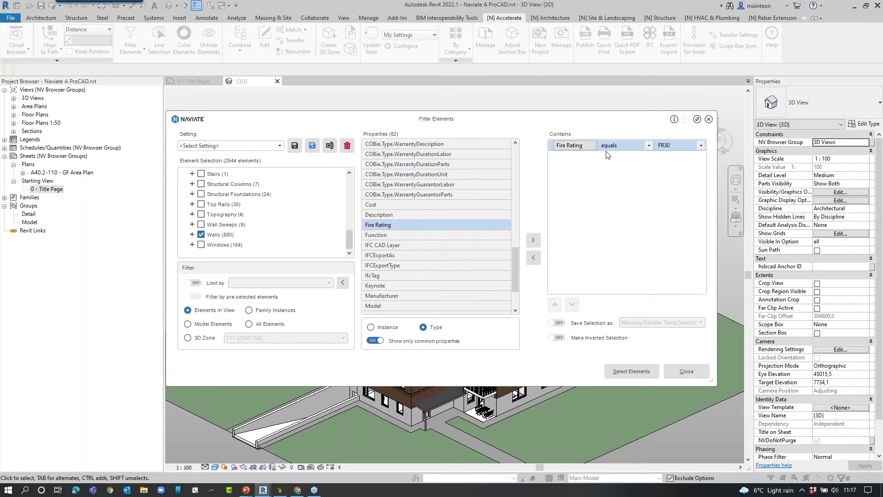
Keep the Fire Rating condition at equals FR30 and select the matching walls in the view.
{"action": "left_click", "coordinate": [577, 144]}
{"action": "left_click", "coordinate": [647, 146]}
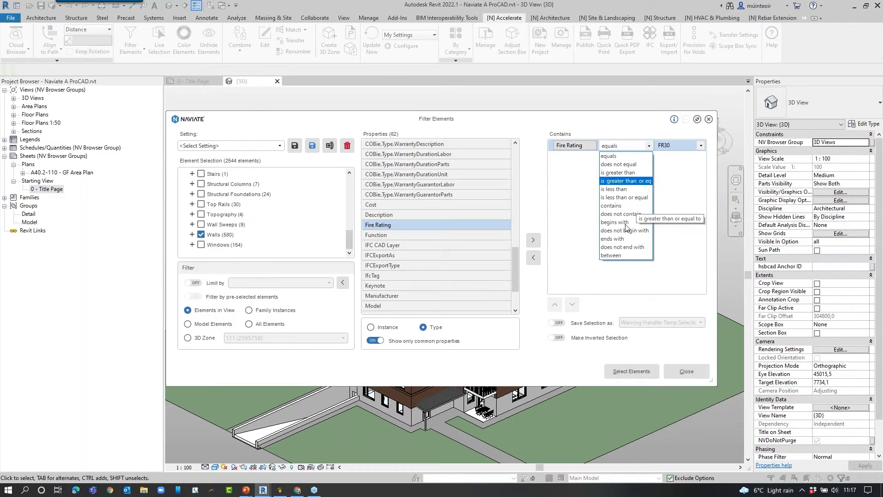
{"action": "left_click", "coordinate": [621, 157]}
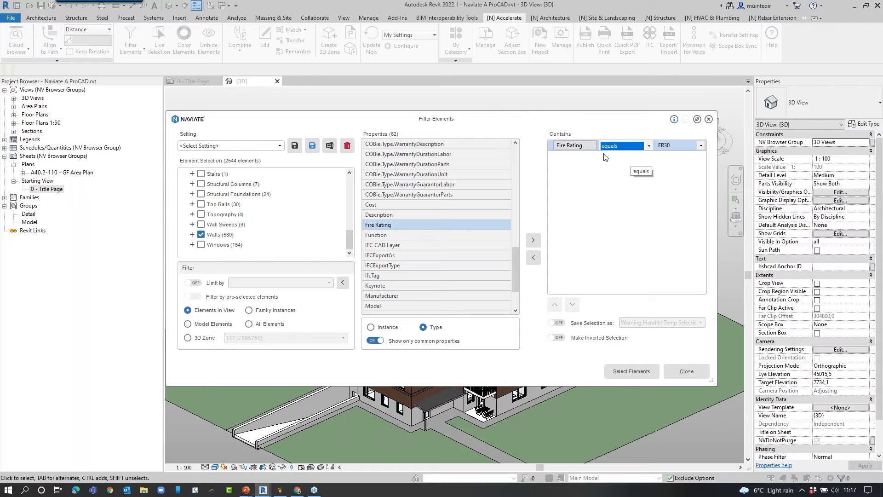
{"action": "left_click", "coordinate": [700, 146]}
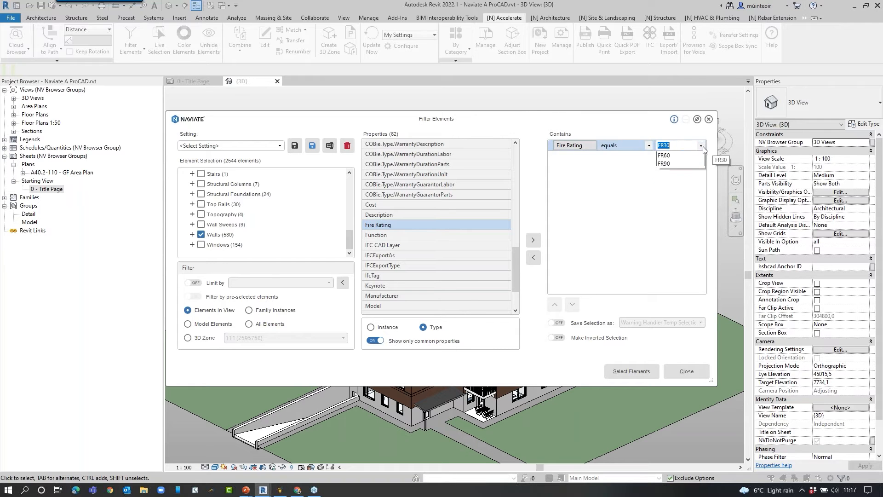
{"action": "left_click", "coordinate": [700, 145]}
{"action": "left_click", "coordinate": [631, 371]}
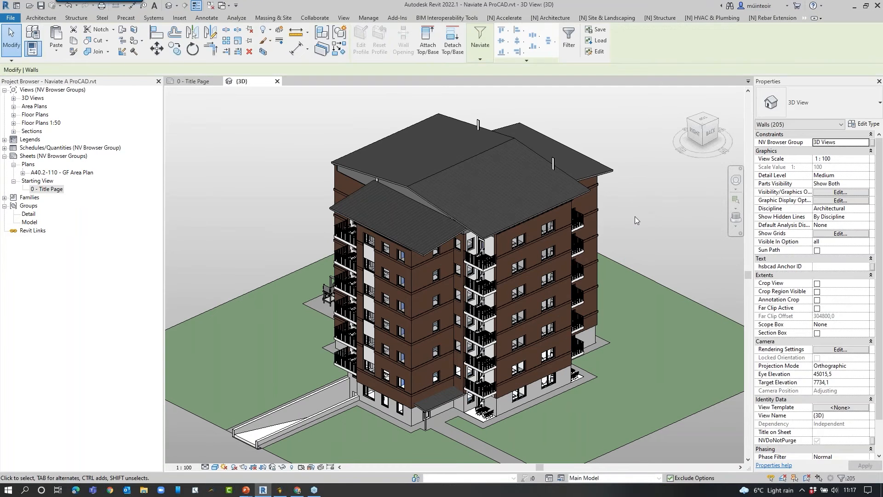
Temporarily isolate the selected walls in the 3D view, reset the temporary isolation and clear the selection.
{"action": "left_click", "coordinate": [286, 468]}
{"action": "left_click", "coordinate": [303, 436]}
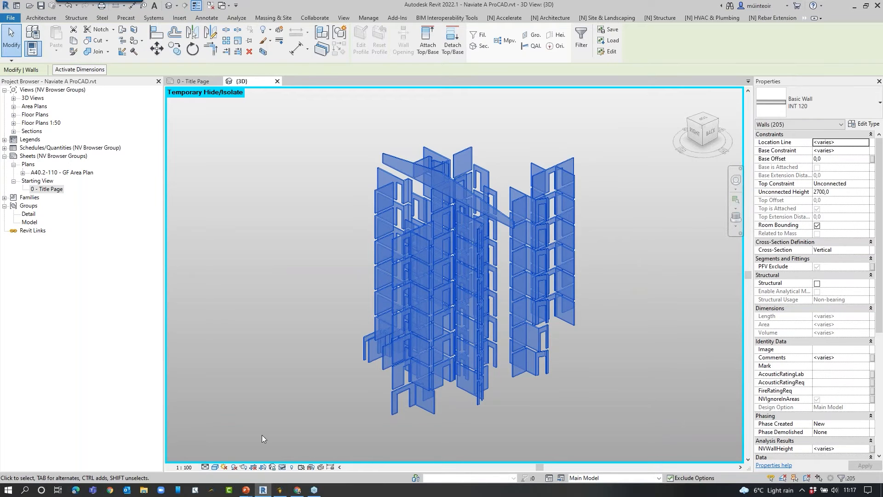
{"action": "left_click", "coordinate": [285, 467]}
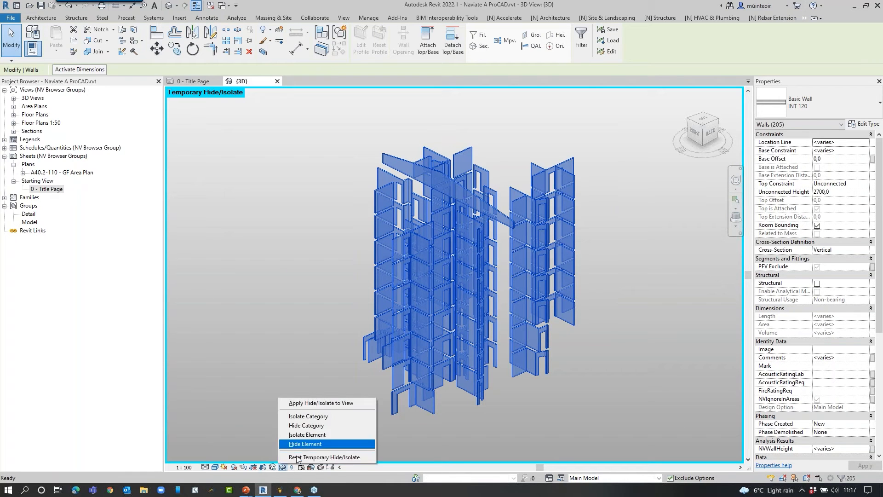
{"action": "left_click", "coordinate": [299, 457]}
{"action": "left_click", "coordinate": [631, 229]}
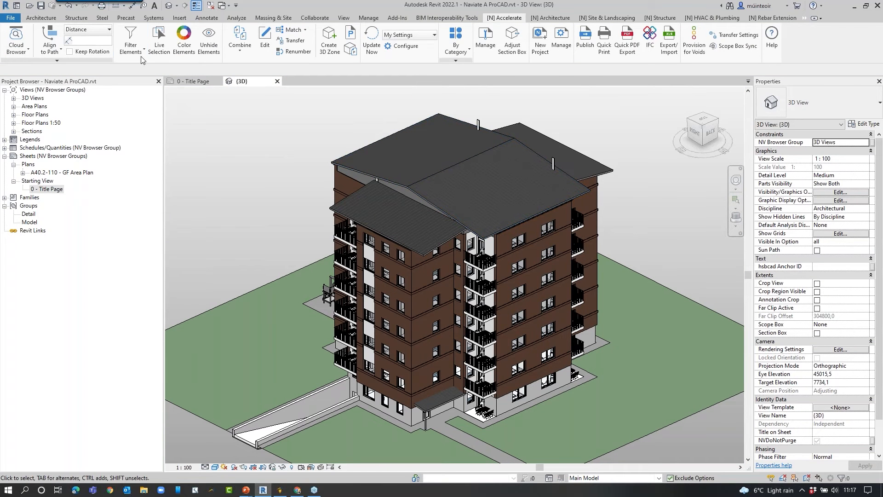
In Filter Elements, choose the Walls and Windows categories and look through their common type properties.
{"action": "left_click", "coordinate": [133, 44]}
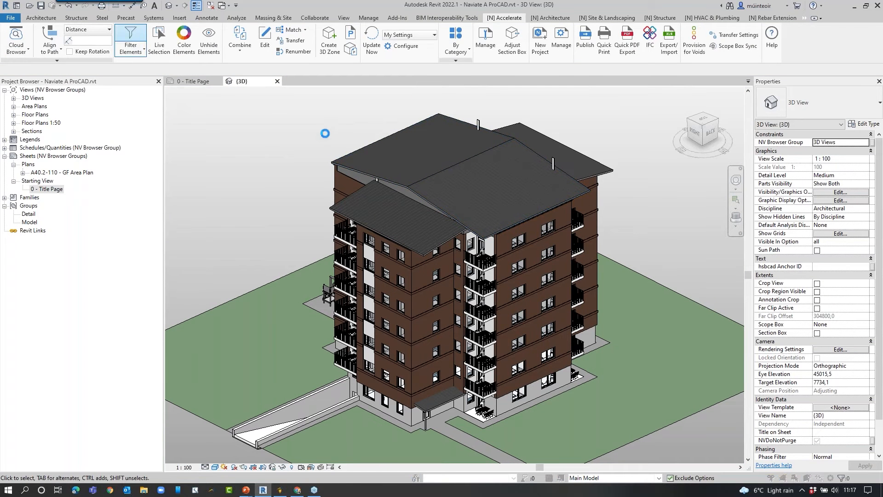
{"action": "scroll", "coordinate": [205, 244], "scroll_direction": "down", "scroll_amount": 7}
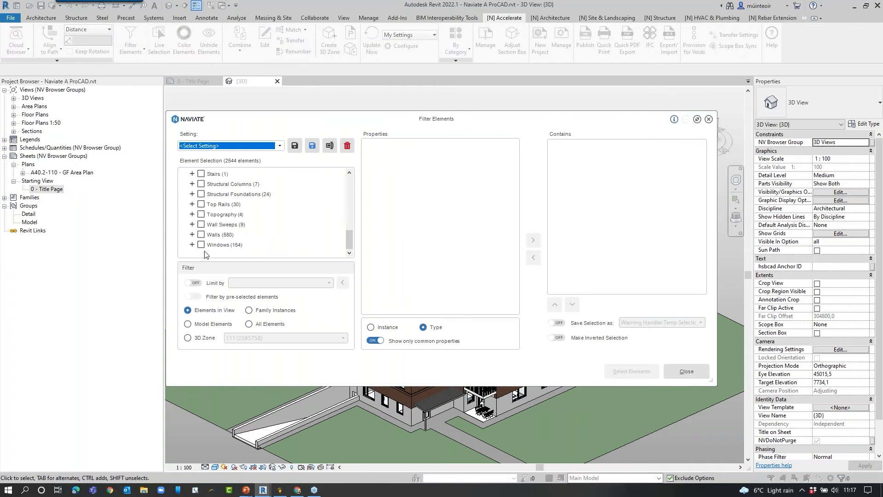
{"action": "left_click", "coordinate": [201, 235]}
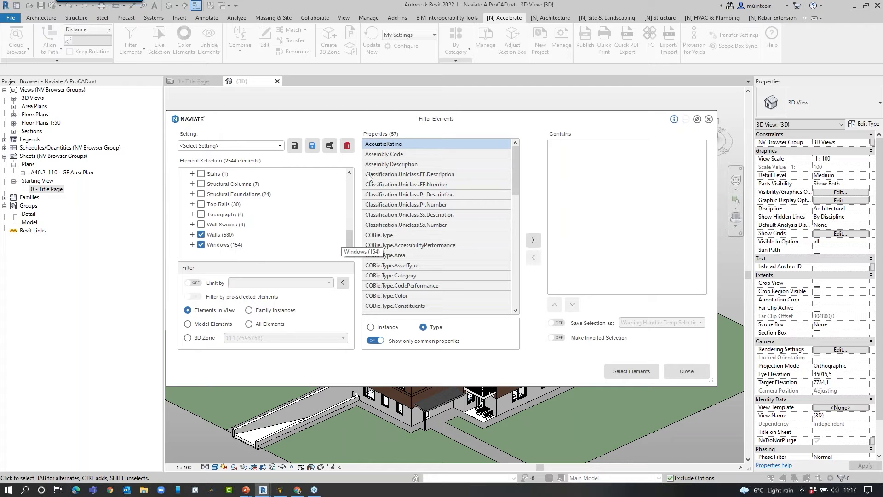
{"action": "left_click", "coordinate": [209, 244]}
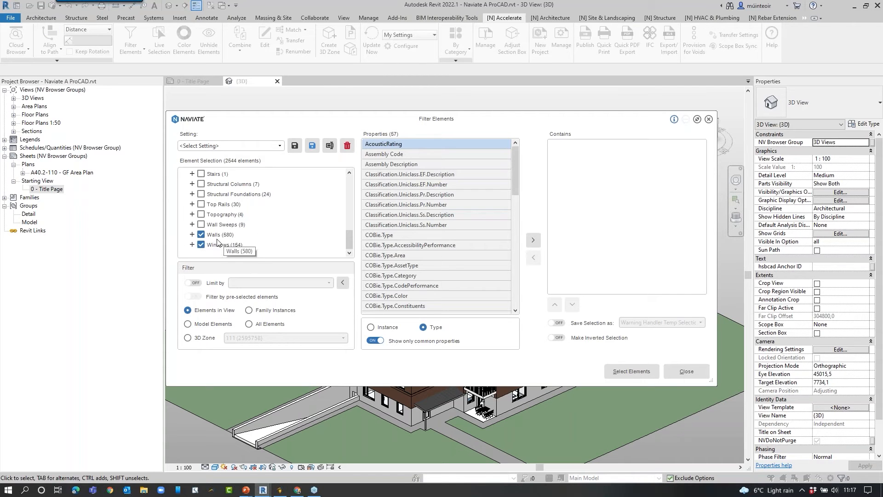
{"action": "scroll", "coordinate": [386, 185], "scroll_direction": "down", "scroll_amount": 5}
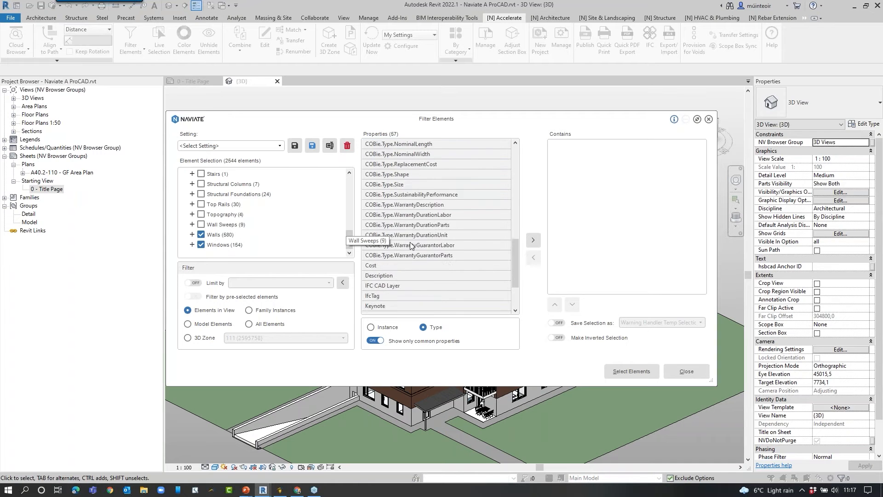
{"action": "scroll", "coordinate": [395, 285], "scroll_direction": "up", "scroll_amount": 3}
{"action": "scroll", "coordinate": [410, 205], "scroll_direction": "down", "scroll_amount": 1}
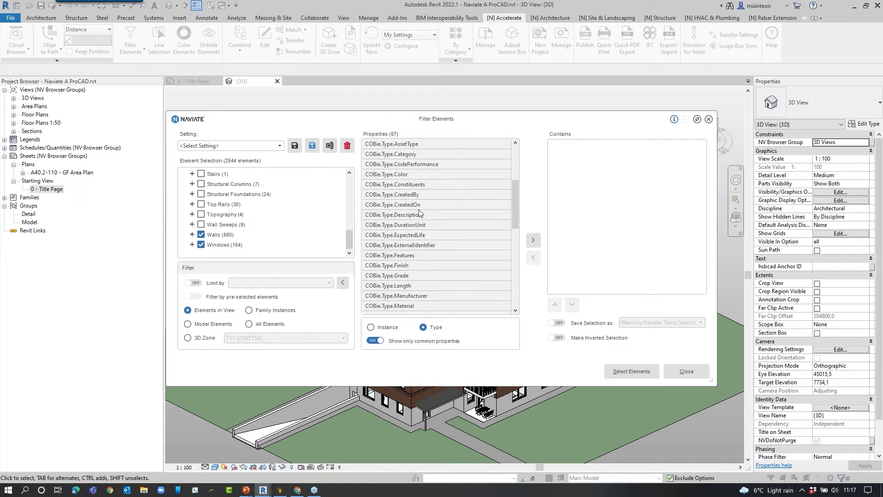
Take Windows out of the category choice and add the type property Fire Rating, equals FR30, as a filter condition for Walls.
{"action": "left_click", "coordinate": [201, 245]}
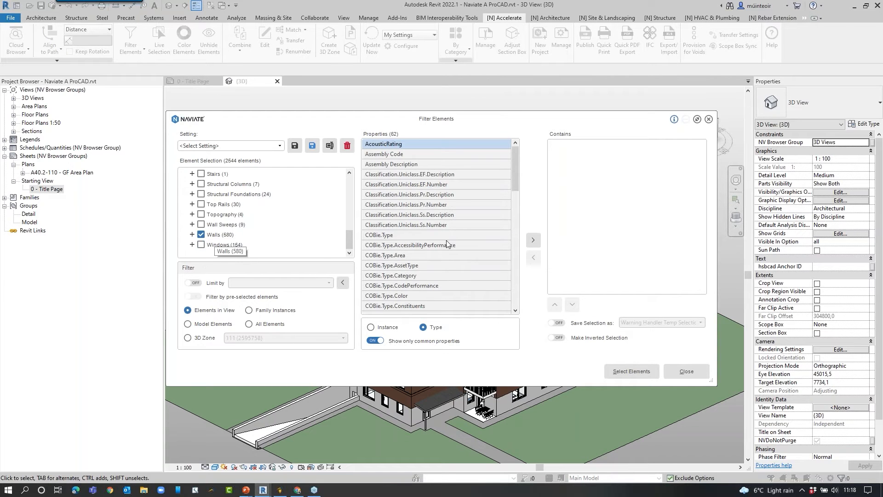
{"action": "scroll", "coordinate": [437, 229], "scroll_direction": "down", "scroll_amount": 6}
{"action": "scroll", "coordinate": [437, 229], "scroll_direction": "down", "scroll_amount": 7}
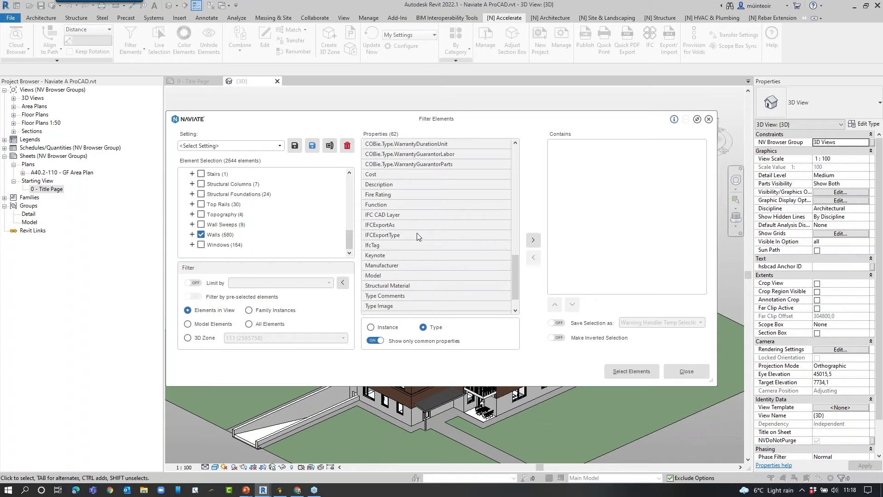
{"action": "left_click", "coordinate": [402, 194]}
{"action": "left_click", "coordinate": [533, 240]}
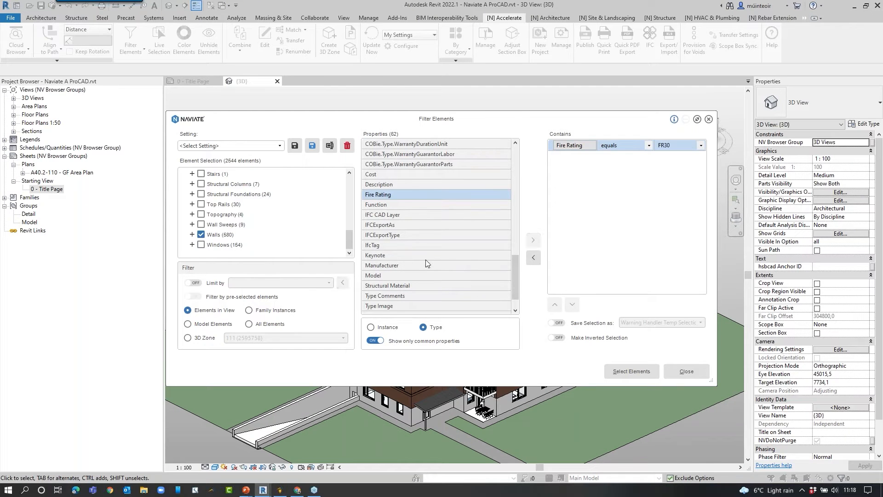
Add the instance property Length as a second filter condition, combined with Fire Rating by AND.
{"action": "scroll", "coordinate": [411, 224], "scroll_direction": "down", "scroll_amount": 10}
{"action": "scroll", "coordinate": [410, 221], "scroll_direction": "up", "scroll_amount": 3}
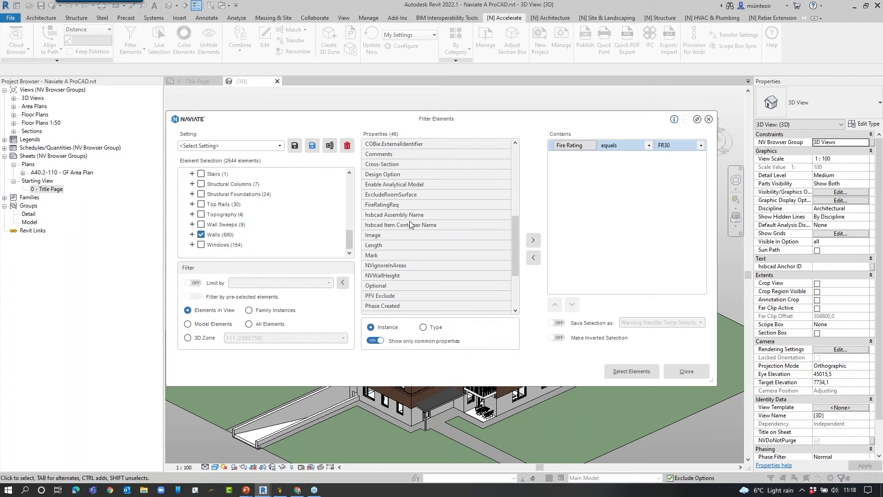
{"action": "left_click", "coordinate": [394, 243]}
{"action": "left_click", "coordinate": [531, 241]}
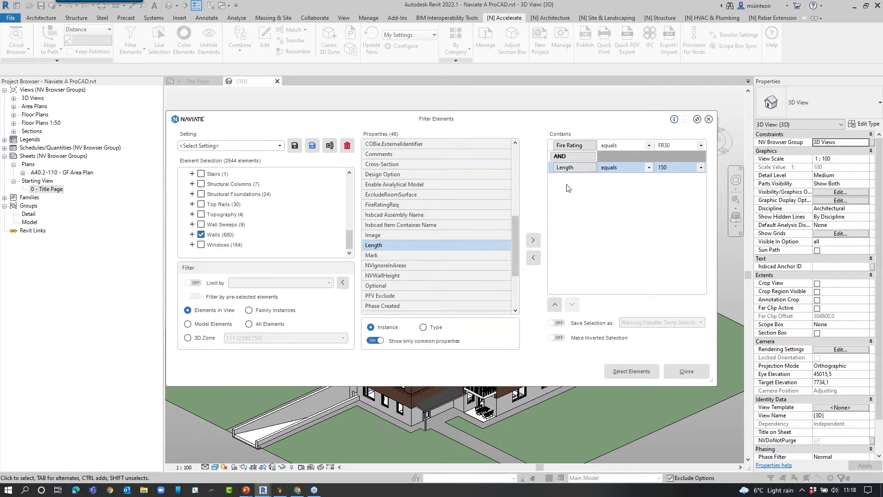
{"action": "left_click", "coordinate": [581, 158]}
{"action": "left_click", "coordinate": [581, 158]}
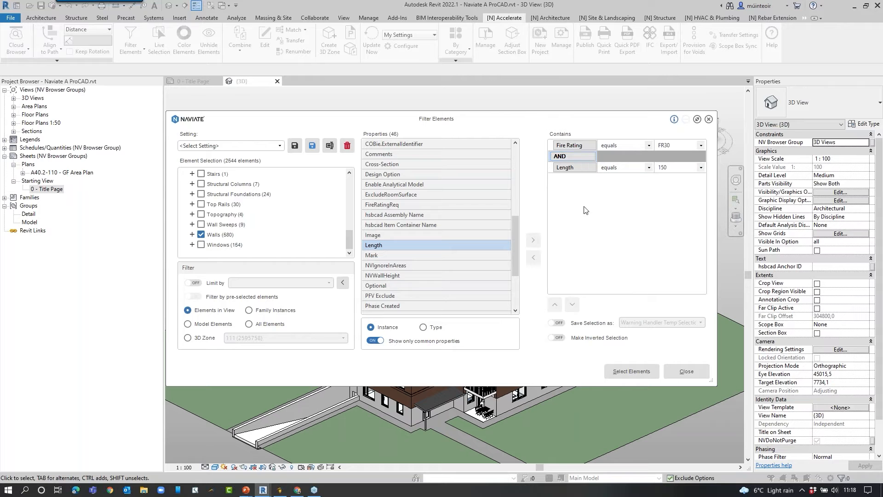
Set the Length condition to is greater than 6400.
{"action": "left_click", "coordinate": [648, 168]}
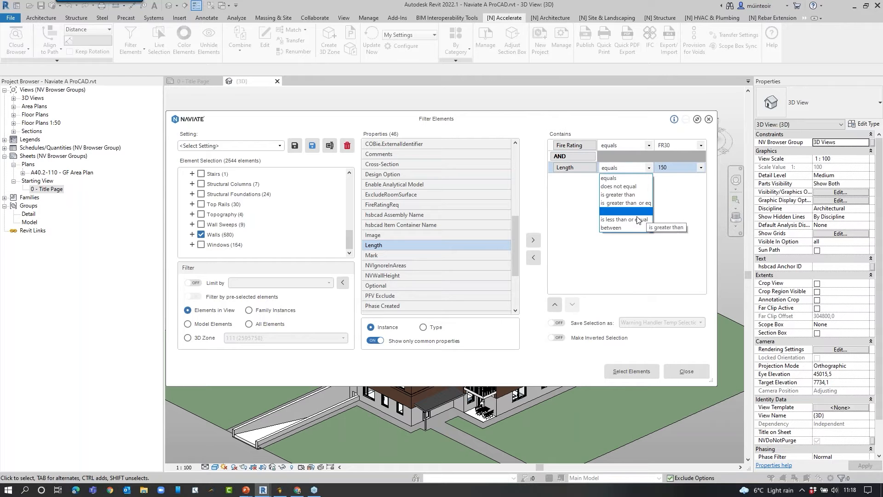
{"action": "left_click", "coordinate": [633, 195]}
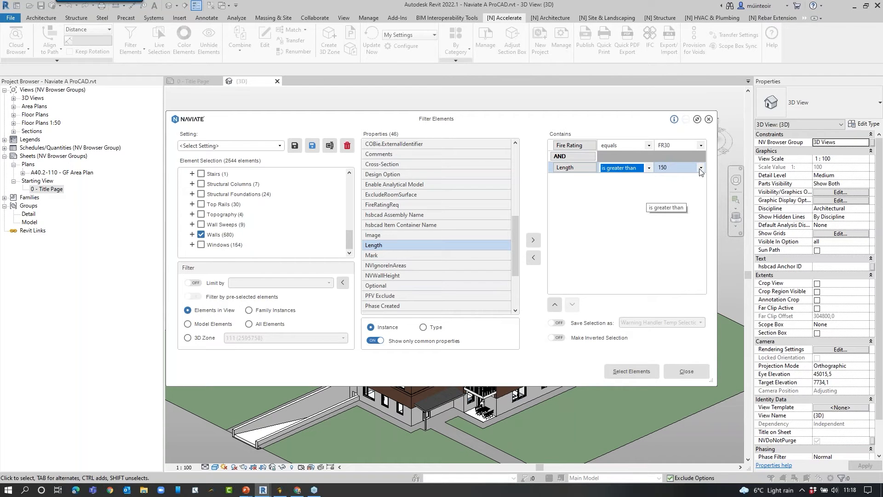
{"action": "left_click", "coordinate": [700, 168]}
{"action": "left_click_drag", "start_coordinate": [698, 265], "coordinate": [701, 349]}
{"action": "left_click", "coordinate": [683, 288]}
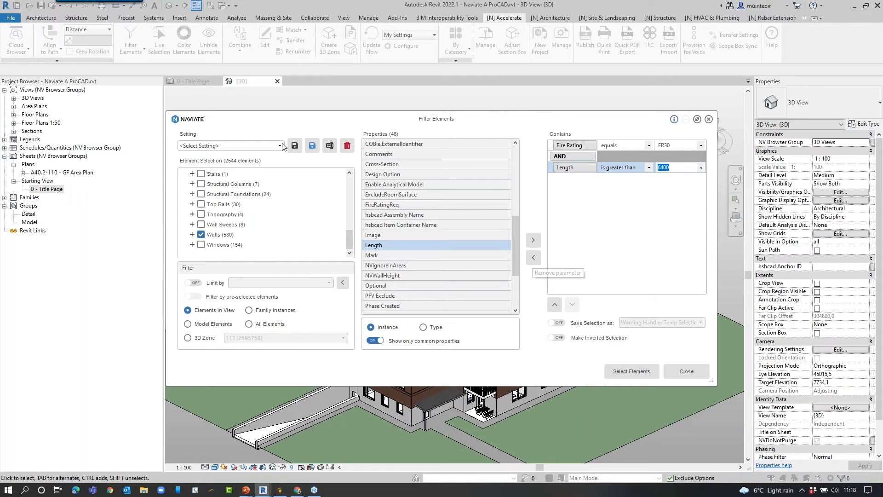
Save the filter as a setting named "JH Walls FR 30 6400" and check it in the list of saved settings.
{"action": "left_click", "coordinate": [311, 147]}
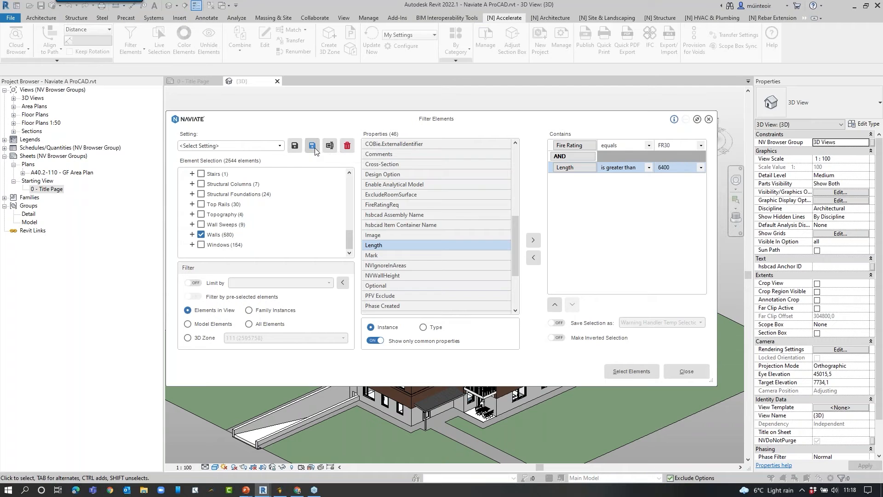
{"action": "type", "text": "JH Walls FR 30 6400"}
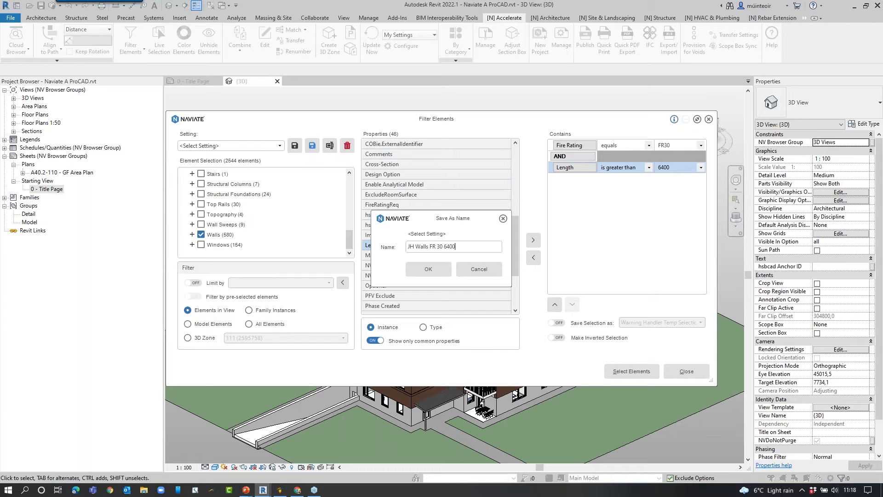
{"action": "key", "text": "Return"}
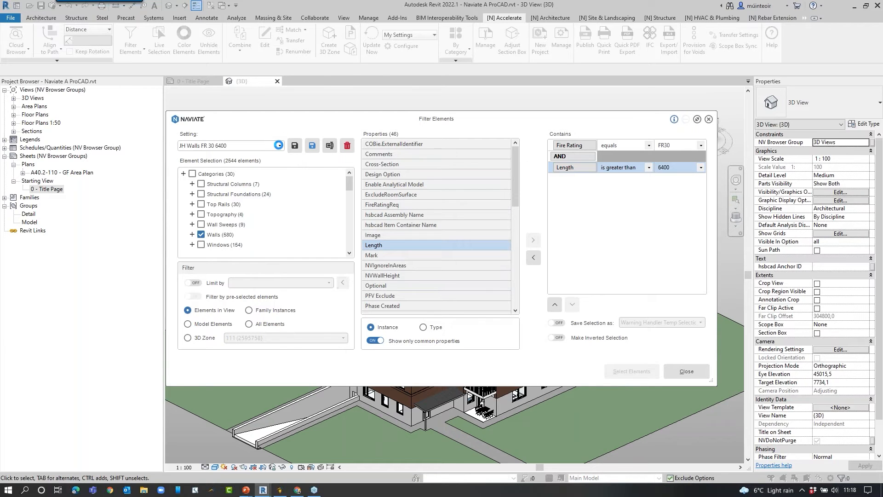
{"action": "left_click", "coordinate": [279, 146]}
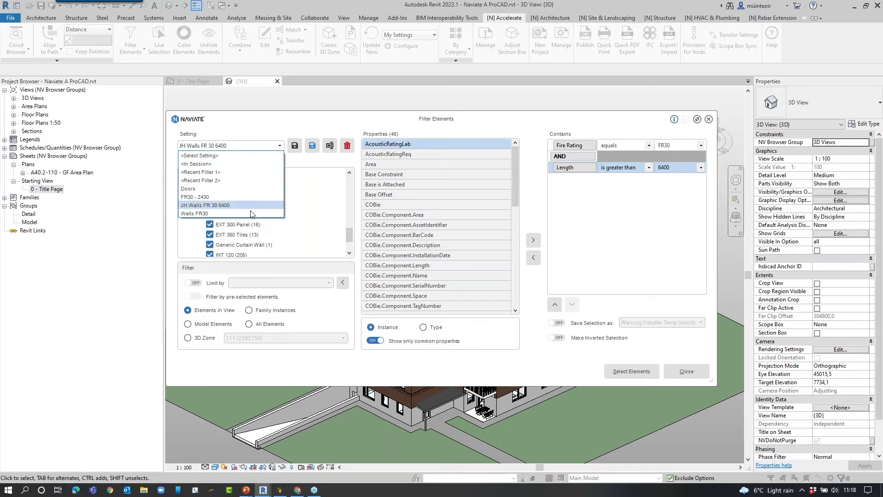
{"action": "left_click", "coordinate": [267, 121]}
Select and temporarily isolate the walls matching the saved filter in the 3D view, and reset the temporary isolation.
{"action": "left_click", "coordinate": [647, 369]}
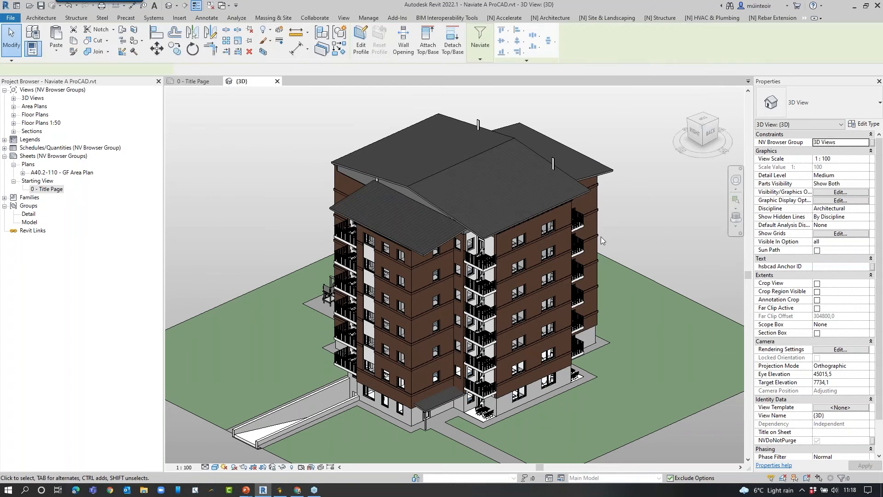
{"action": "left_click", "coordinate": [282, 467]}
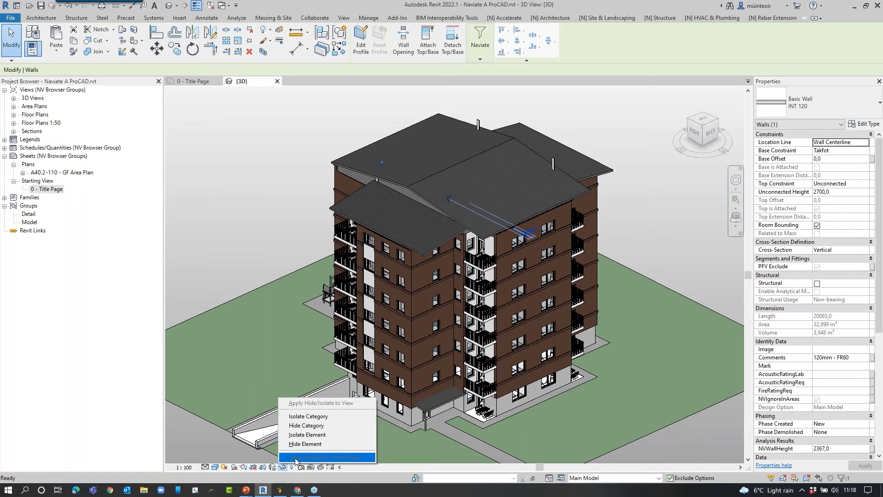
{"action": "left_click", "coordinate": [299, 434]}
{"action": "left_click", "coordinate": [530, 275]}
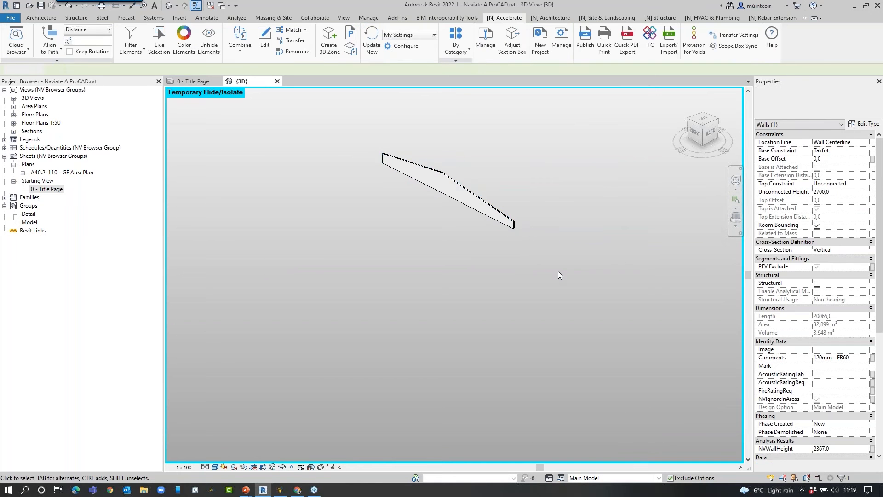
{"action": "middle_click_drag", "start_coordinate": [560, 274], "coordinate": [616, 270], "text": "shift"}
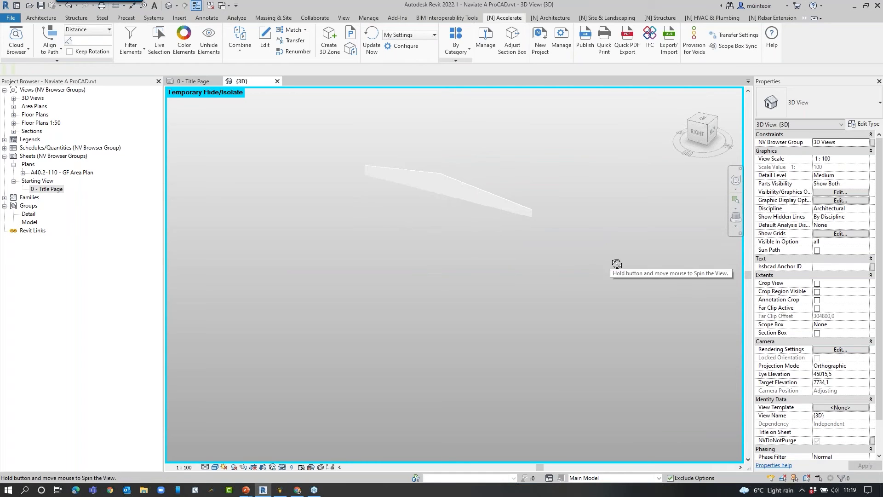
{"action": "left_click", "coordinate": [282, 468]}
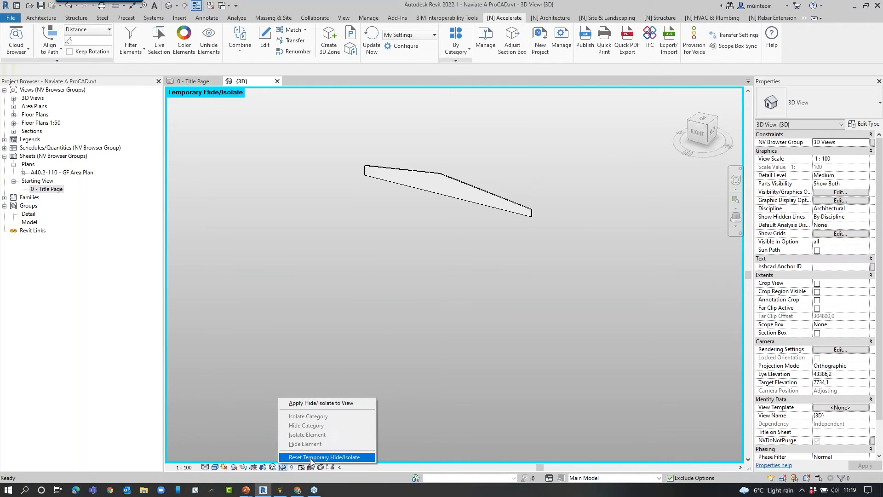
{"action": "left_click", "coordinate": [311, 458]}
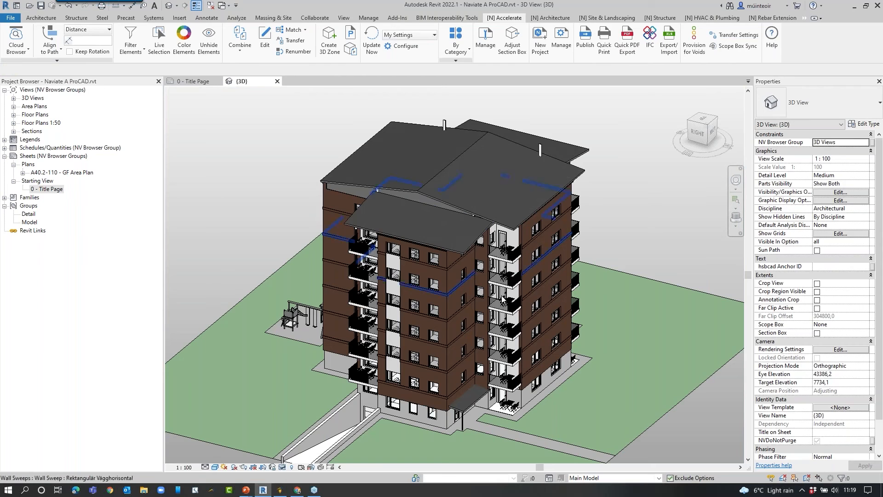
Select all elements matching the saved Doors filter with Quick Filter Elements.
{"action": "left_click", "coordinate": [134, 49]}
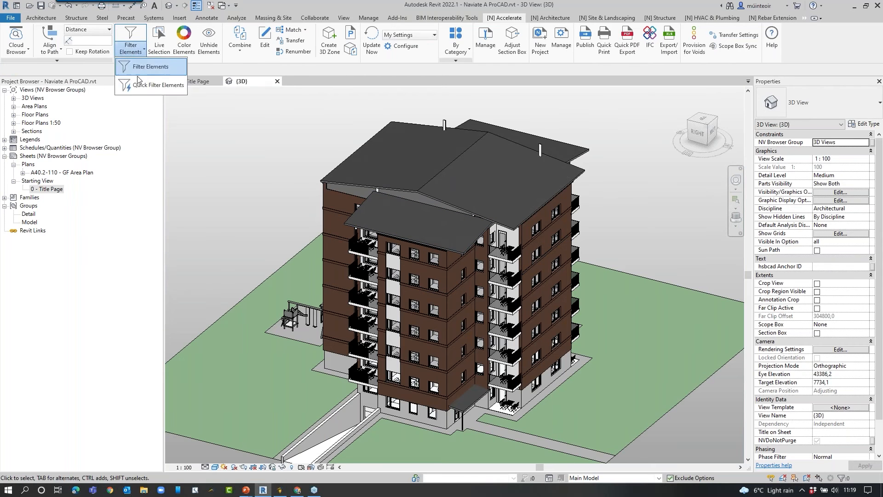
{"action": "left_click", "coordinate": [156, 86]}
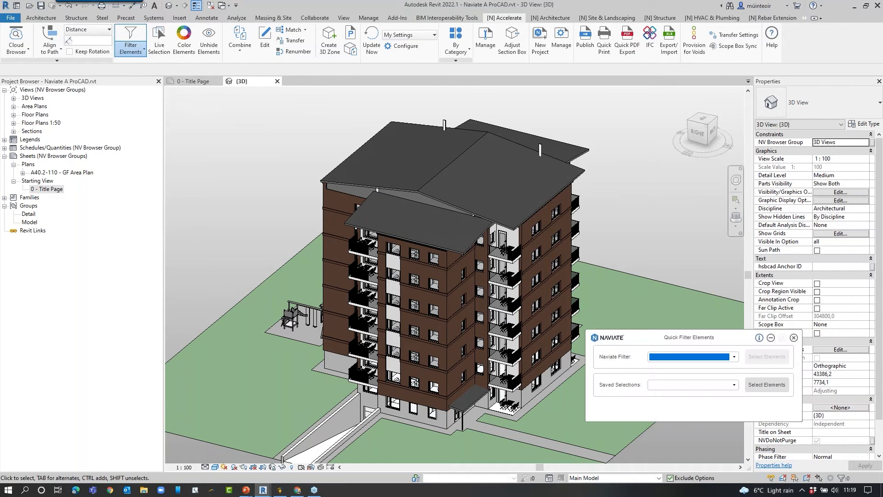
{"action": "left_click", "coordinate": [660, 280]}
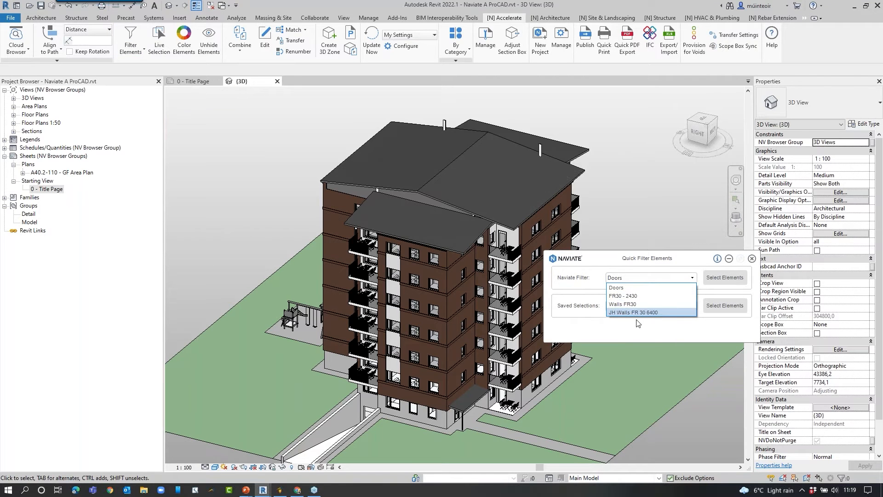
{"action": "left_click", "coordinate": [631, 287]}
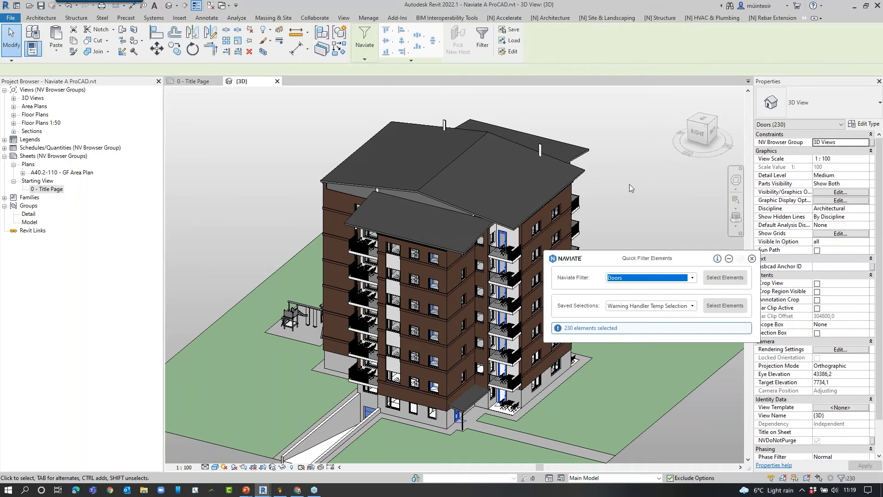
Temporarily isolate the selected doors in the 3D view to inspect them, and reset the temporary isolation.
{"action": "left_click", "coordinate": [282, 466]}
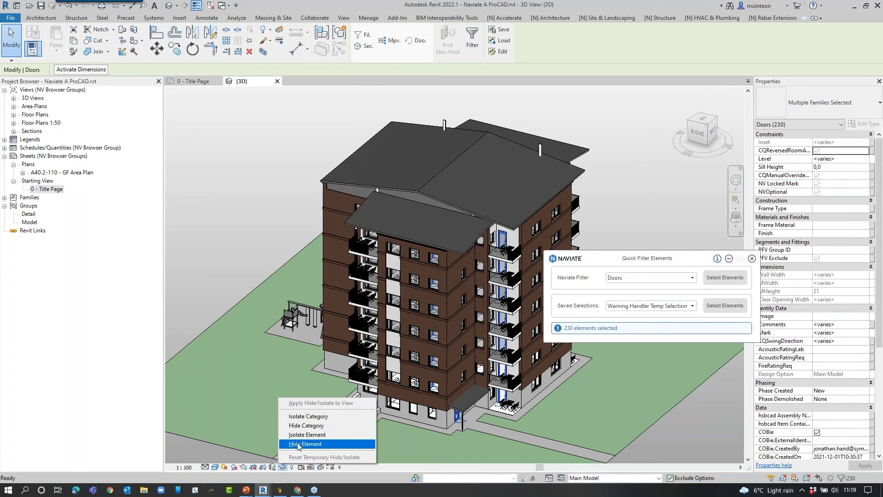
{"action": "left_click", "coordinate": [298, 434]}
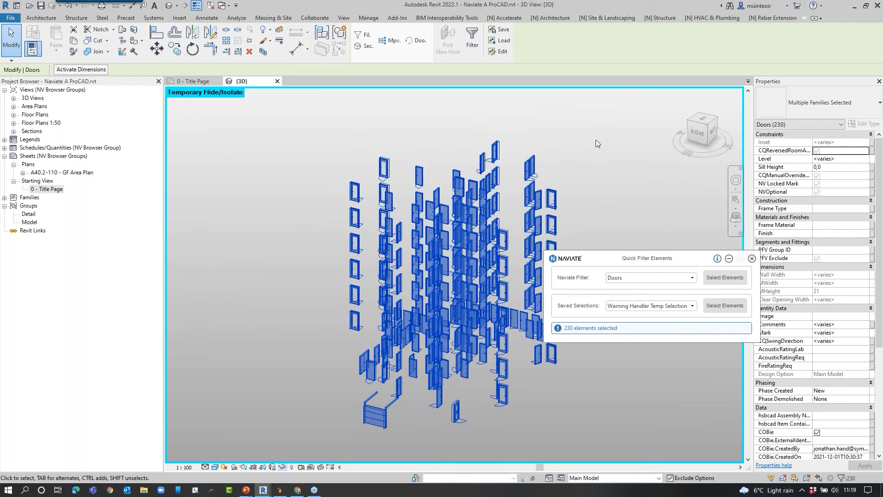
{"action": "middle_click_drag", "start_coordinate": [549, 198], "coordinate": [570, 189], "text": "shift"}
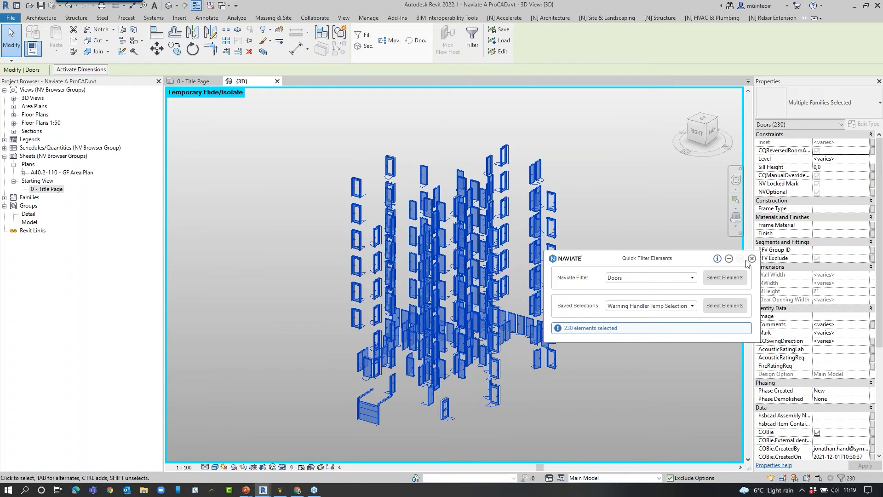
{"action": "left_click", "coordinate": [711, 278]}
{"action": "left_click", "coordinate": [283, 467]}
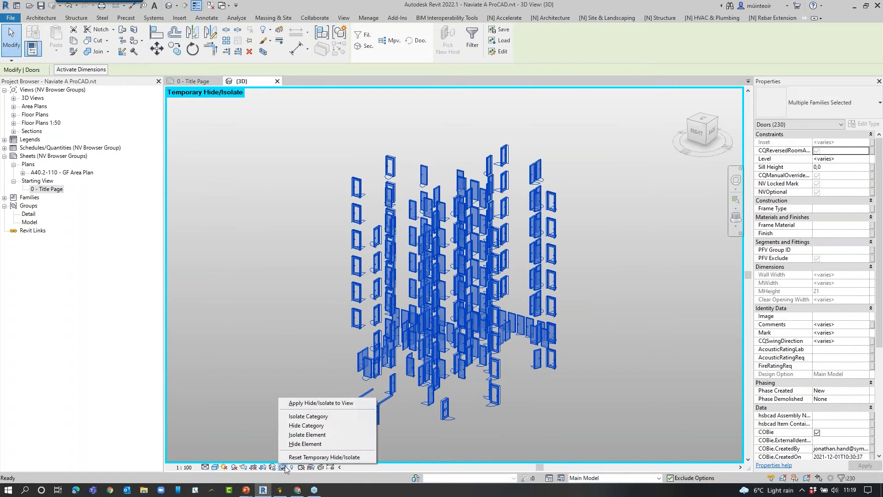
{"action": "left_click", "coordinate": [303, 456]}
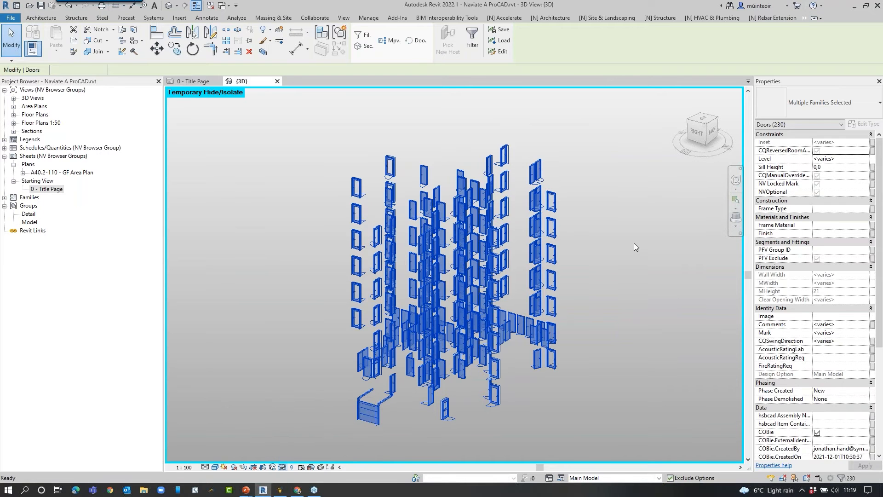
{"action": "left_click", "coordinate": [611, 182]}
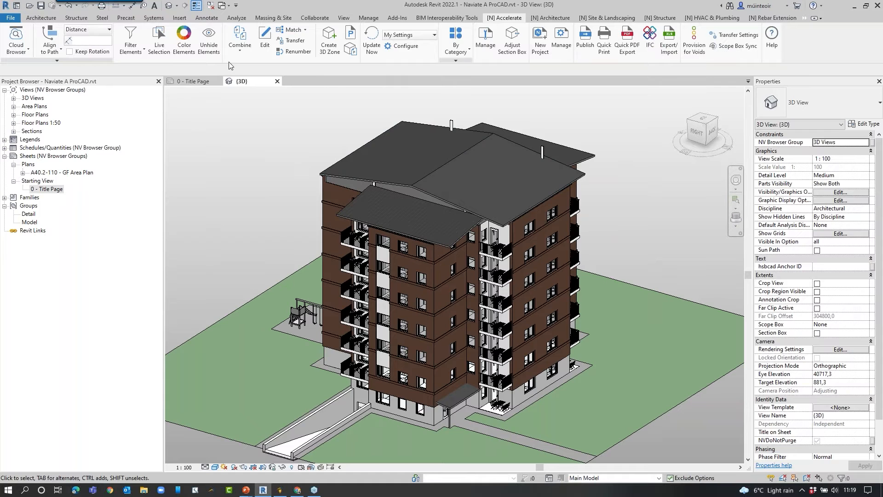
Open the floor plan view Plan 11.
{"action": "left_click", "coordinate": [184, 44]}
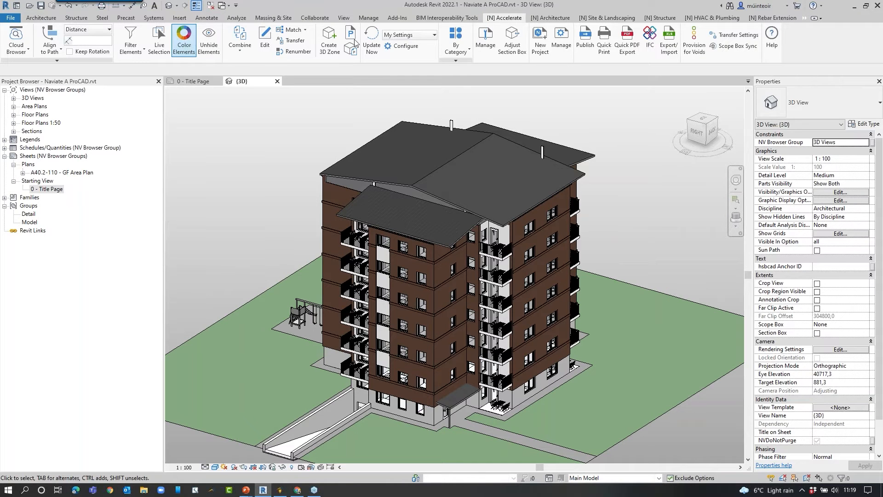
{"action": "left_click", "coordinate": [183, 52]}
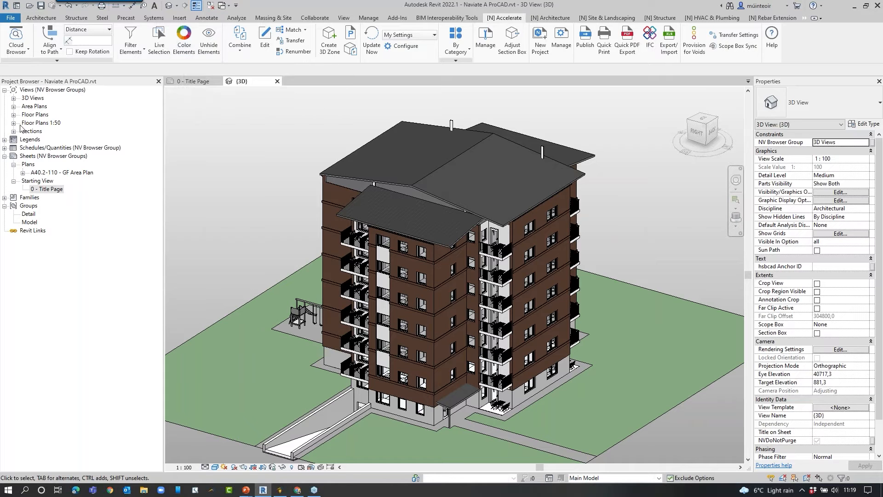
{"action": "left_click", "coordinate": [14, 115]}
{"action": "left_click", "coordinate": [53, 139]}
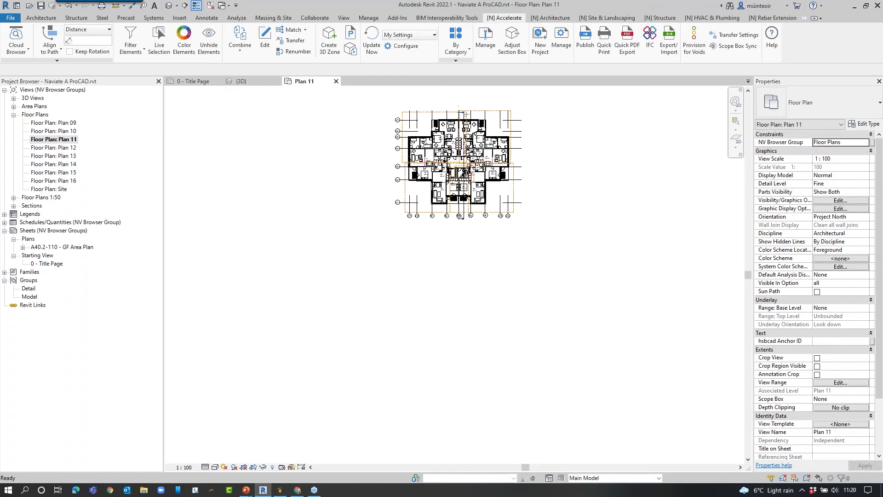
{"action": "scroll", "coordinate": [494, 99], "scroll_direction": "up", "scroll_amount": 5}
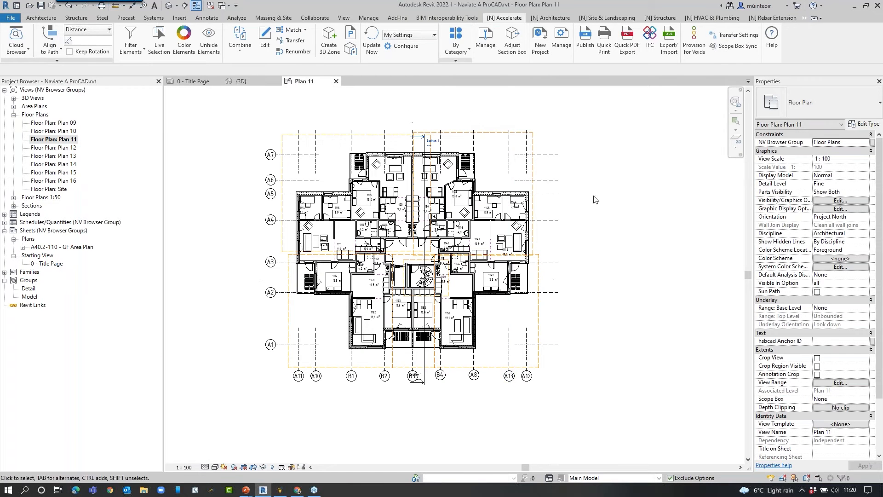
{"action": "scroll", "coordinate": [620, 190], "scroll_direction": "down", "scroll_amount": 2}
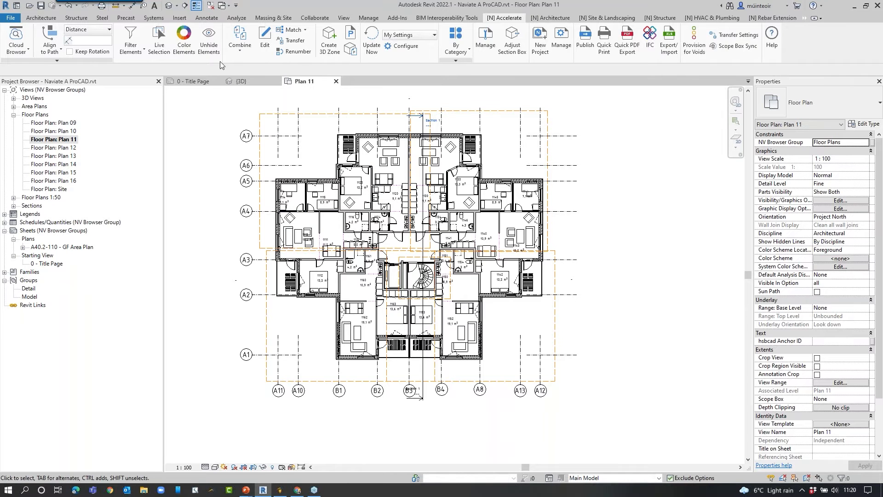
Use Color Elements to color the walls in the plan by the type parameter Fire Rating.
{"action": "left_click", "coordinate": [195, 42]}
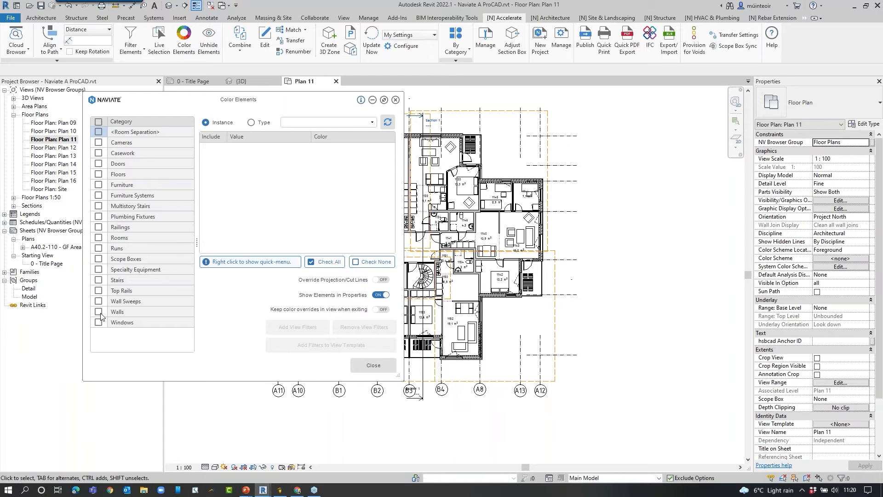
{"action": "left_click", "coordinate": [98, 312]}
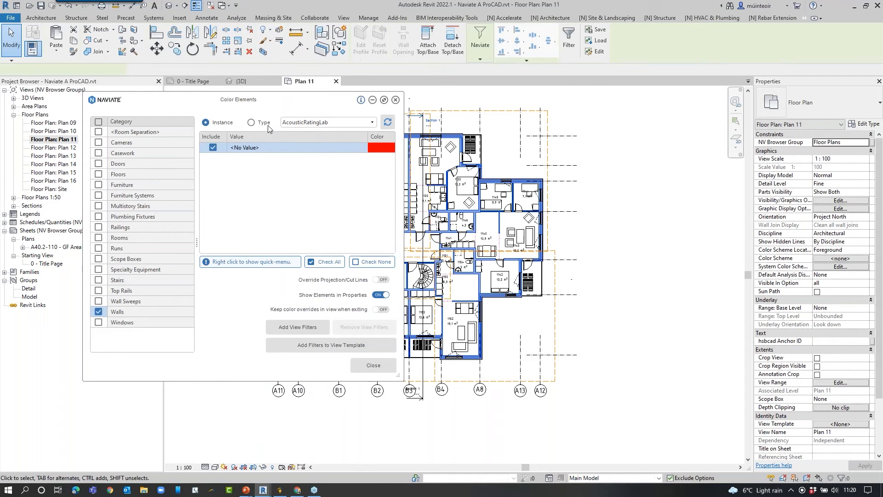
{"action": "left_click", "coordinate": [251, 123]}
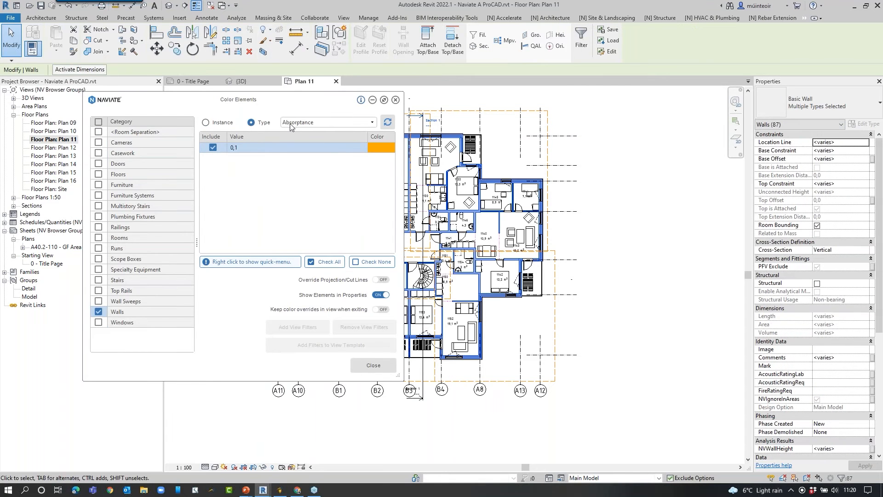
{"action": "left_click", "coordinate": [290, 123]}
{"action": "scroll", "coordinate": [322, 175], "scroll_direction": "down", "scroll_amount": 2}
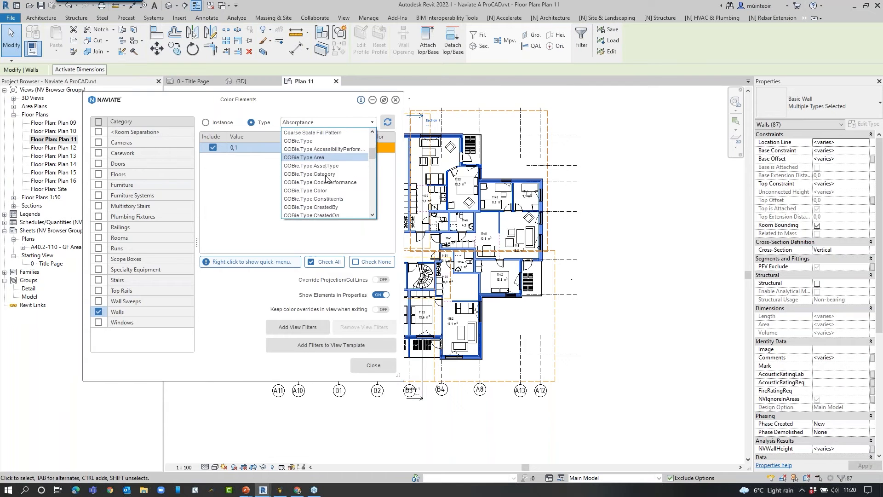
{"action": "scroll", "coordinate": [333, 168], "scroll_direction": "down", "scroll_amount": 8}
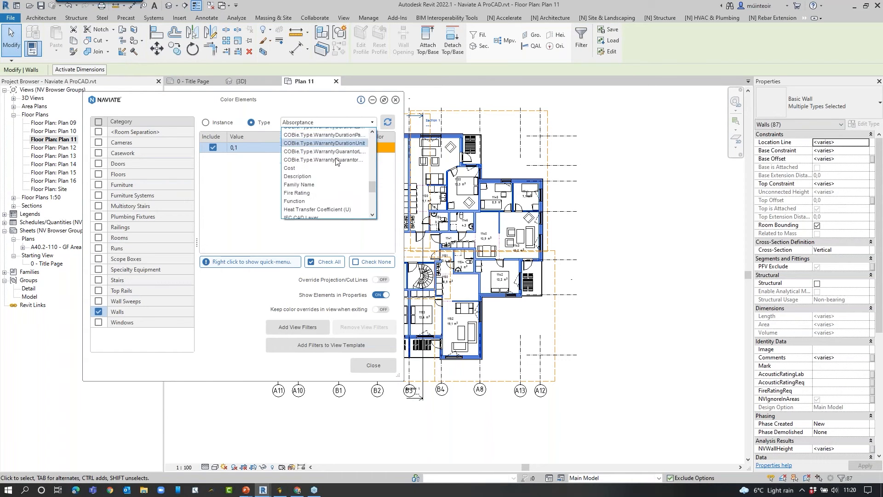
{"action": "left_click", "coordinate": [313, 193]}
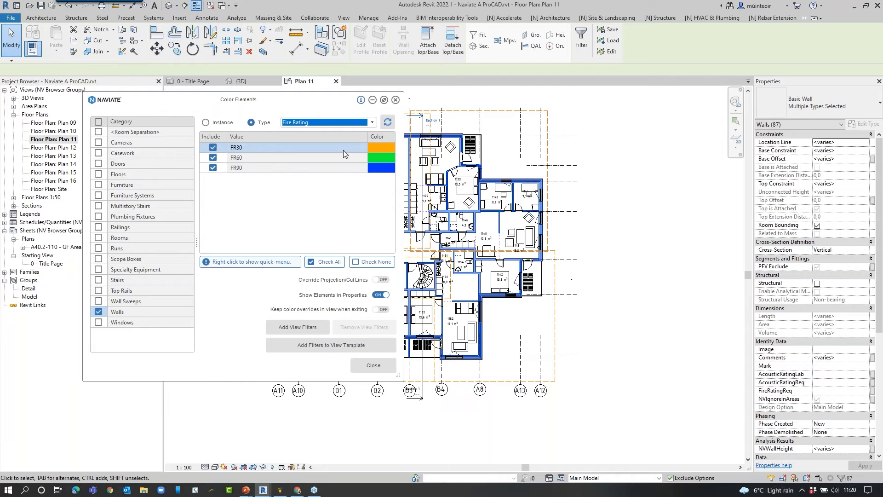
Clear the wall selection and move the Color Elements dialog off the plan to examine the colored walls.
{"action": "left_click", "coordinate": [605, 223]}
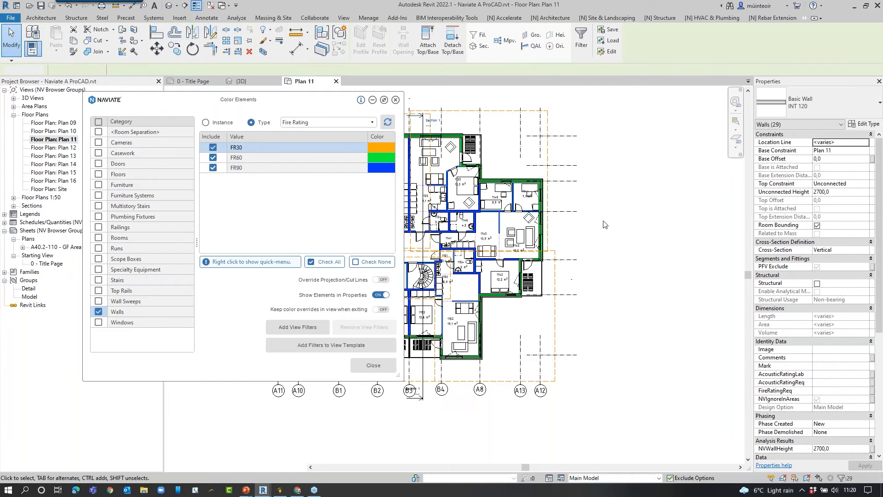
{"action": "middle_click_drag", "start_coordinate": [591, 237], "coordinate": [672, 247]}
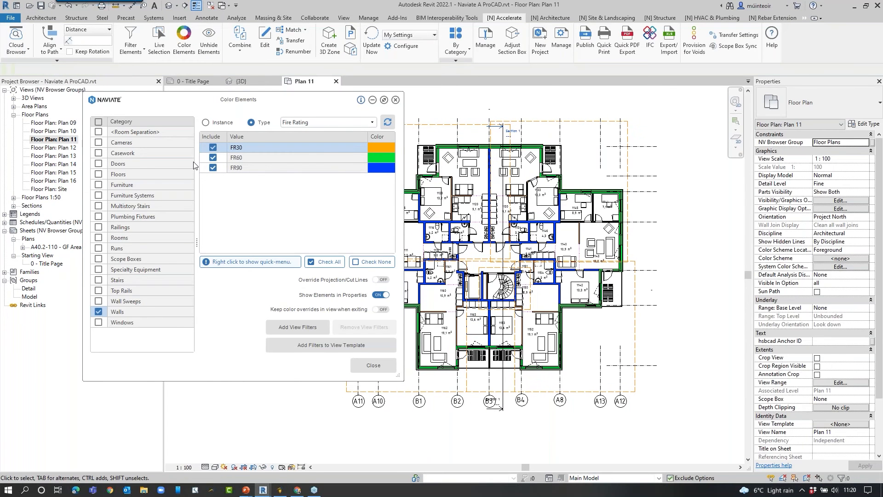
{"action": "left_click_drag", "start_coordinate": [162, 102], "coordinate": [115, 99]}
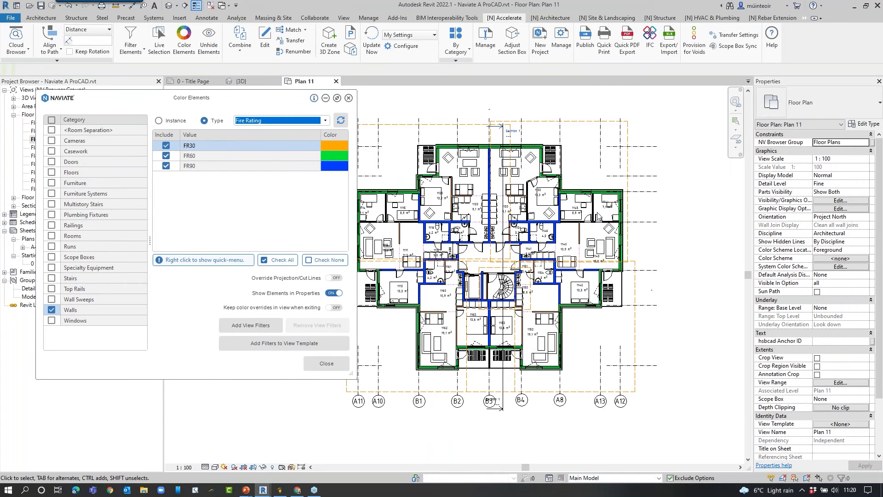
{"action": "scroll", "coordinate": [542, 233], "scroll_direction": "up", "scroll_amount": 3}
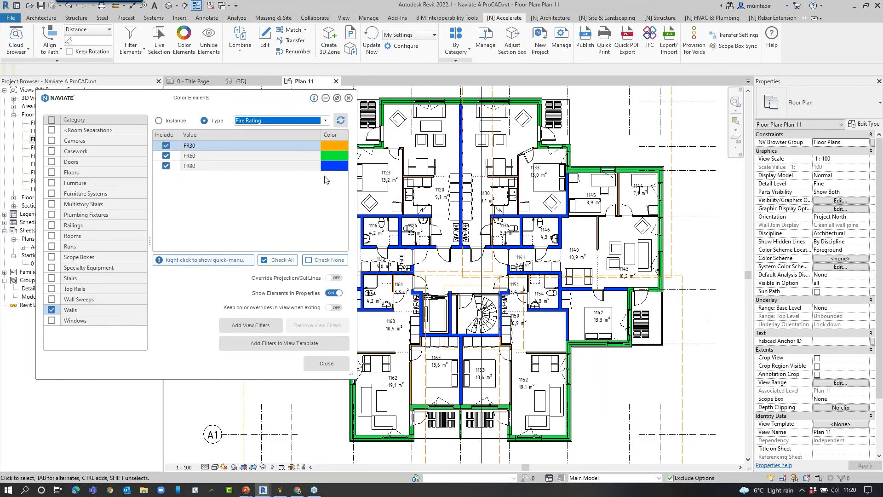
Change the color for the FR30 walls to magenta and inspect these walls in the plan.
{"action": "left_click", "coordinate": [328, 144]}
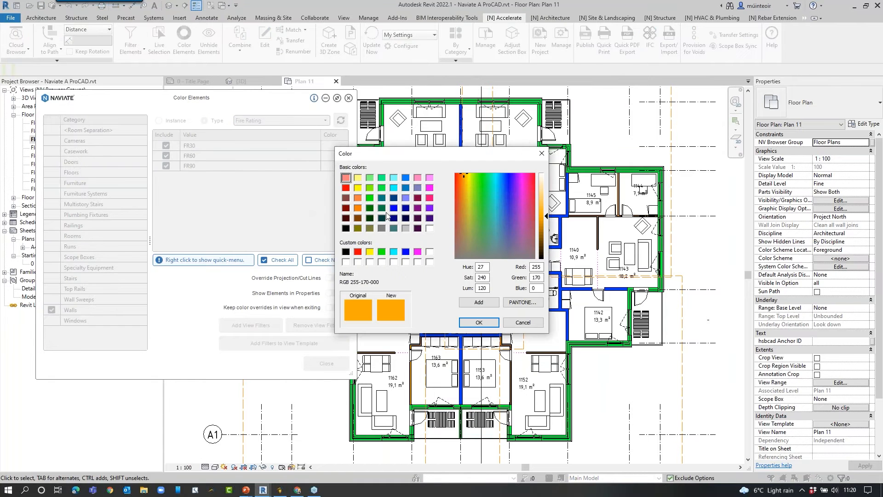
{"action": "left_click", "coordinate": [429, 187]}
{"action": "left_click", "coordinate": [480, 322]}
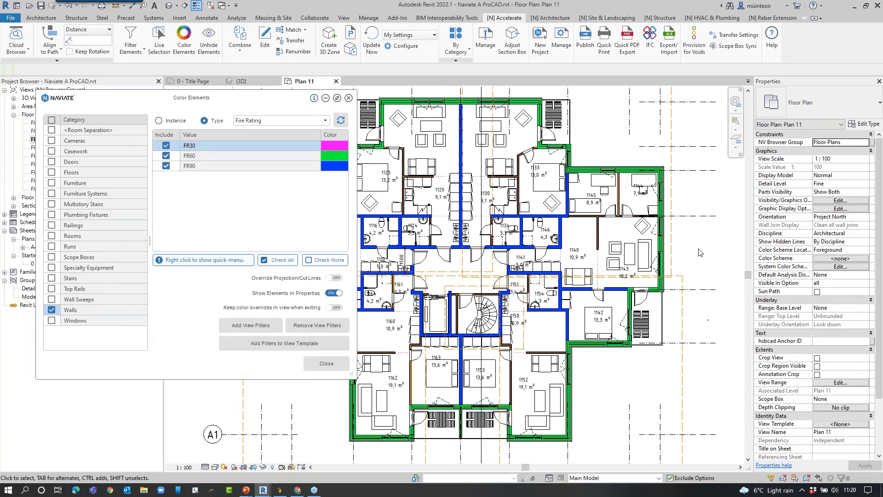
{"action": "scroll", "coordinate": [636, 217], "scroll_direction": "up", "scroll_amount": 3}
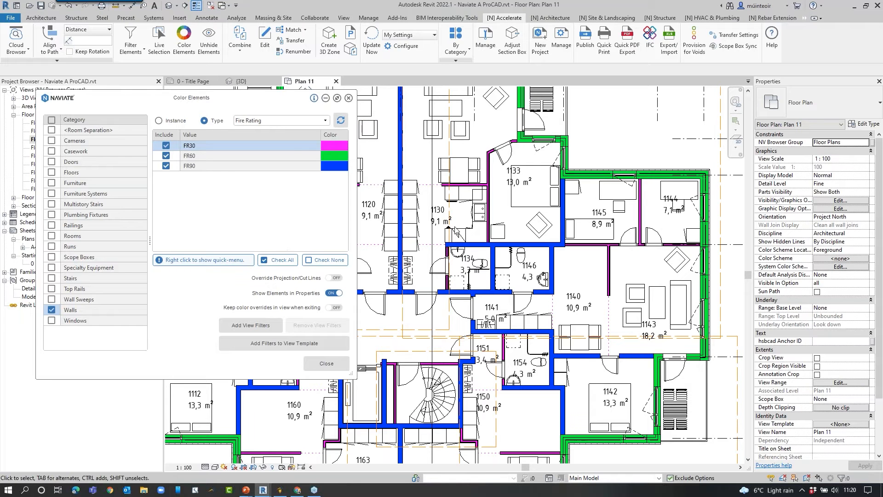
{"action": "scroll", "coordinate": [521, 226], "scroll_direction": "down", "scroll_amount": 4}
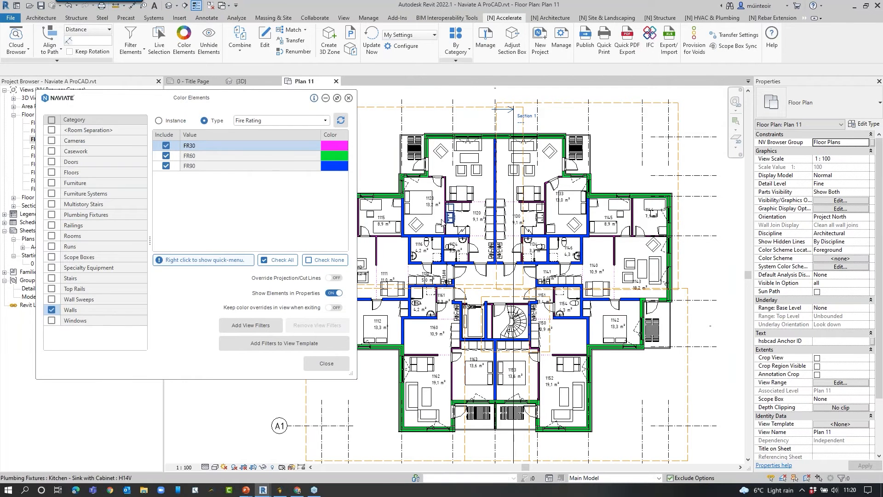
Select all walls with the fire rating FR90 from the Color Elements value list.
{"action": "key", "text": "ctrl"}
{"action": "key", "text": "ctrl"}
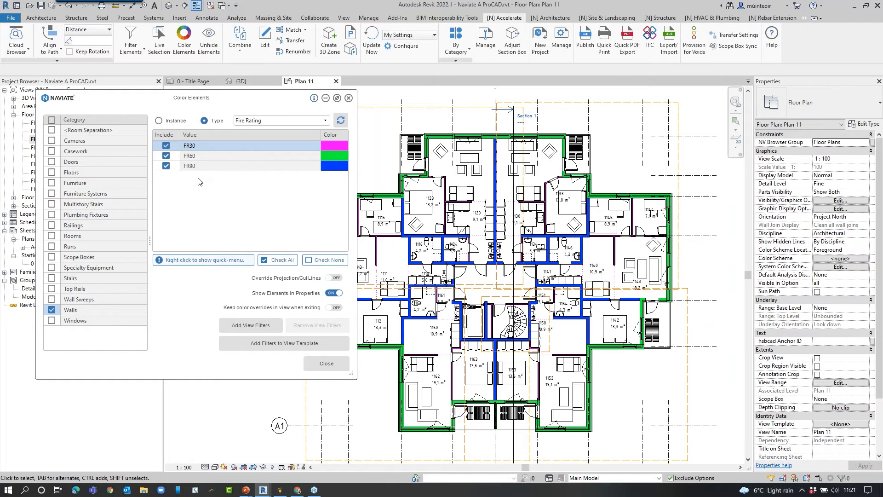
{"action": "left_click", "coordinate": [200, 165]}
{"action": "key", "text": "ctrl"}
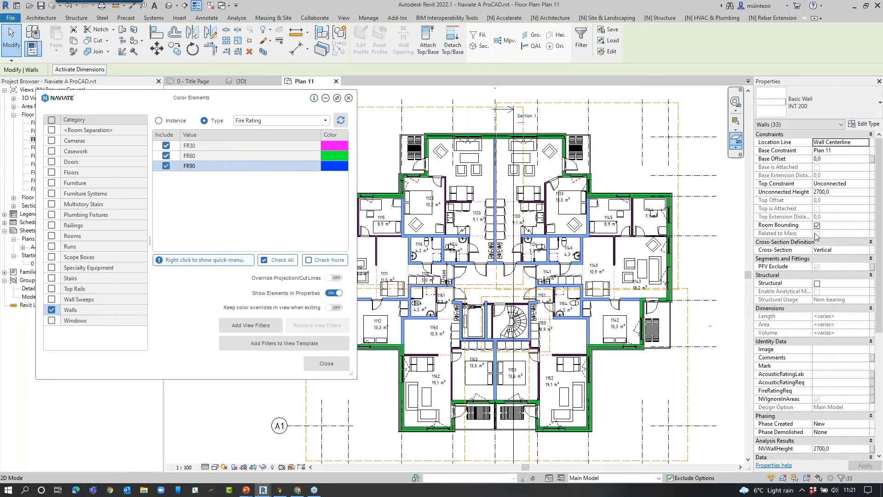
Clear the Fire Rating value of the wall type INT 200 and deselect the walls to check their coloring.
{"action": "left_click", "coordinate": [864, 124]}
{"action": "scroll", "coordinate": [518, 301], "scroll_direction": "down", "scroll_amount": 5}
{"action": "left_click", "coordinate": [519, 305]}
{"action": "key", "text": "Delete"}
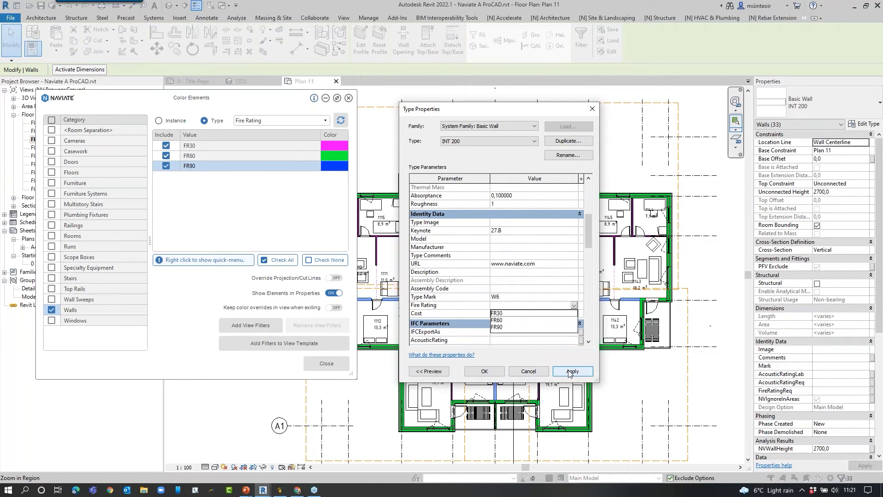
{"action": "left_click", "coordinate": [490, 372]}
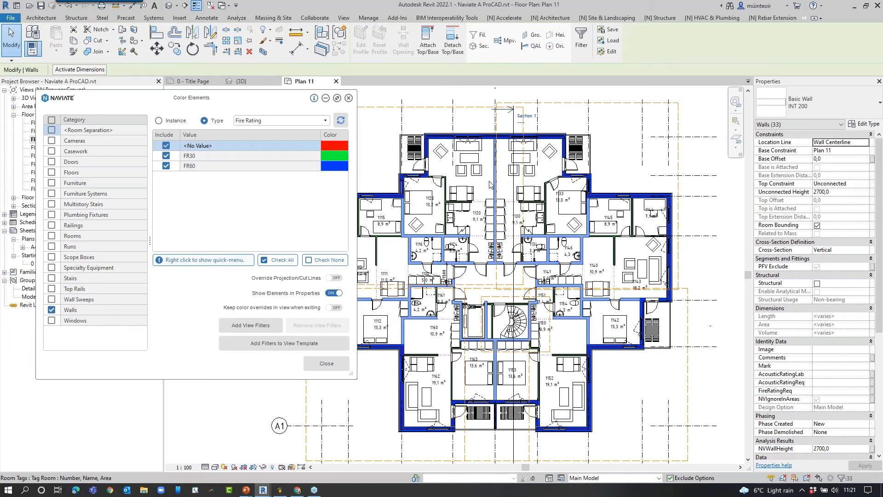
{"action": "left_click", "coordinate": [623, 167]}
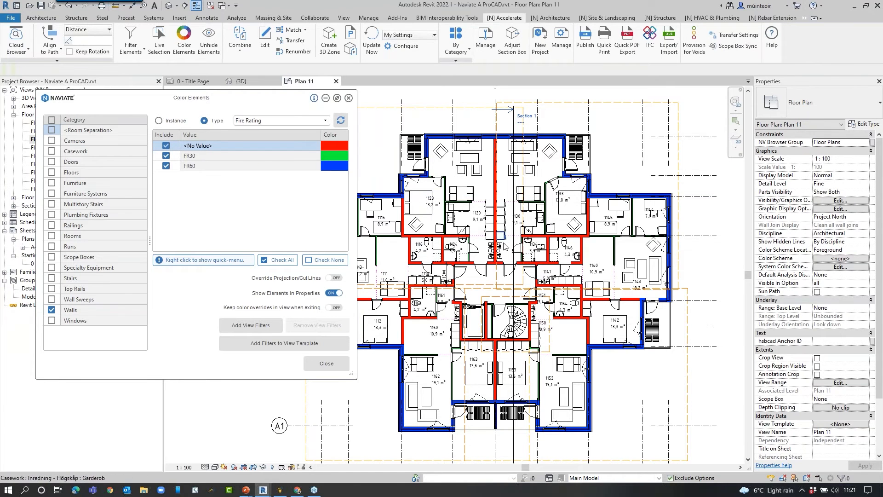
{"action": "middle_click_drag", "start_coordinate": [691, 262], "coordinate": [720, 265]}
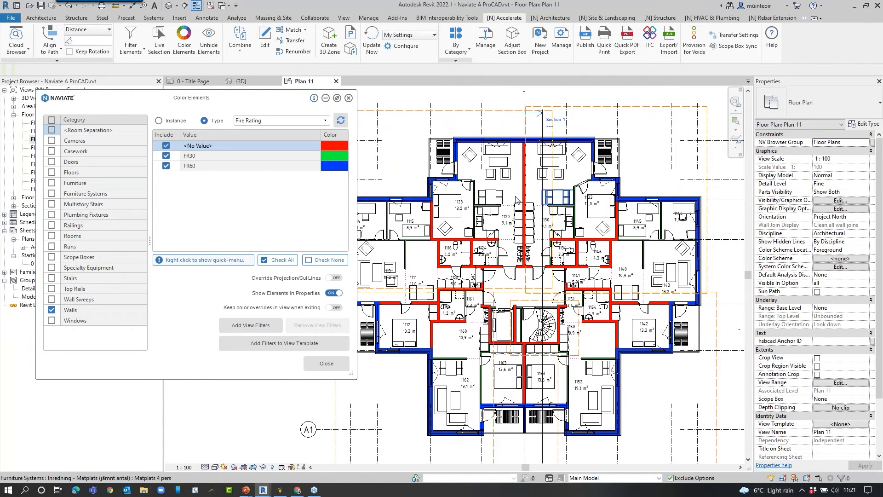
Turn on the projection and cut line overrides, examine the wall lines in the plan, and turn the overrides off again.
{"action": "scroll", "coordinate": [491, 197], "scroll_direction": "up", "scroll_amount": 1}
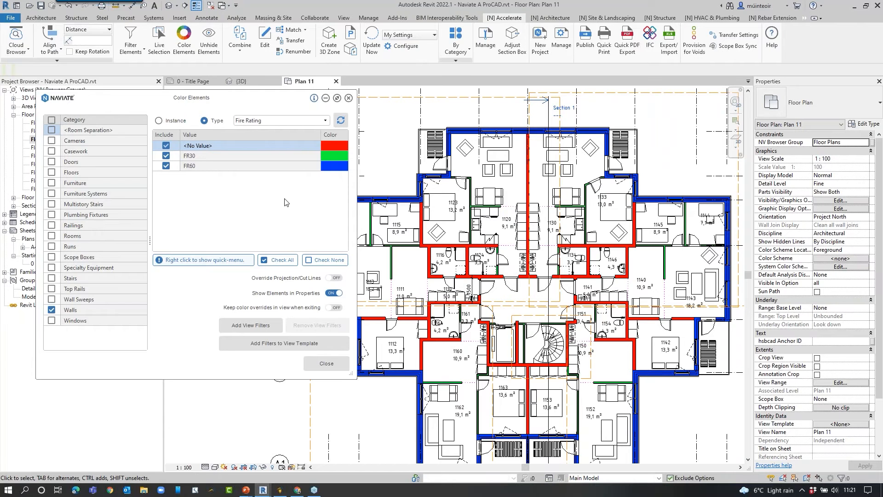
{"action": "left_click", "coordinate": [334, 278]}
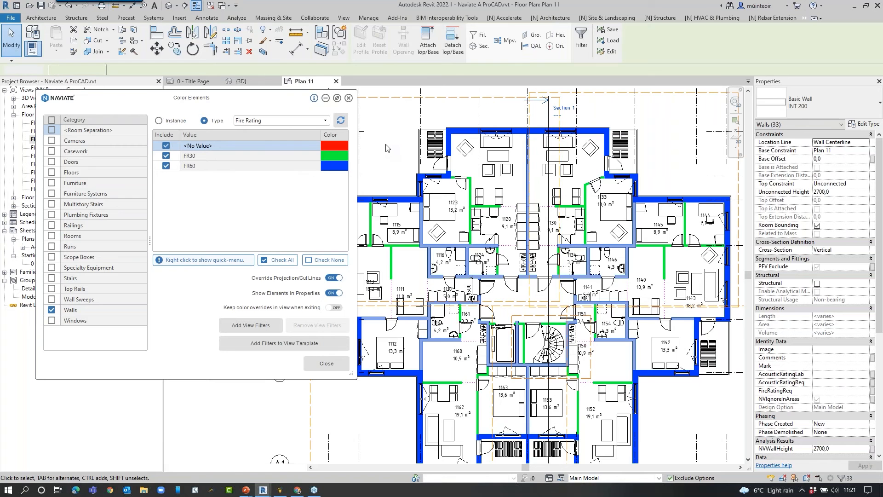
{"action": "left_click", "coordinate": [386, 148]}
{"action": "scroll", "coordinate": [391, 182], "scroll_direction": "up", "scroll_amount": 5}
{"action": "left_click", "coordinate": [333, 278]}
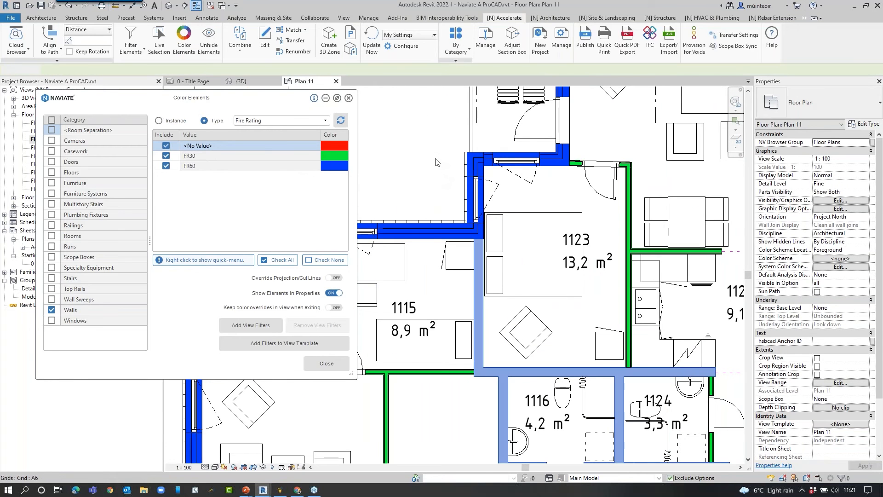
{"action": "scroll", "coordinate": [436, 162], "scroll_direction": "down", "scroll_amount": 4}
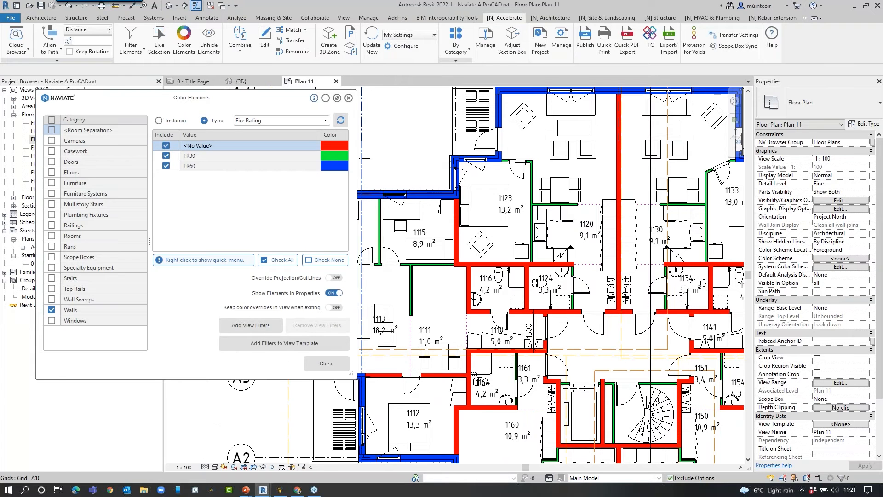
Add the wall Fire Rating colors to Plan 11 as view filters and close Color Elements.
{"action": "left_click", "coordinate": [263, 328]}
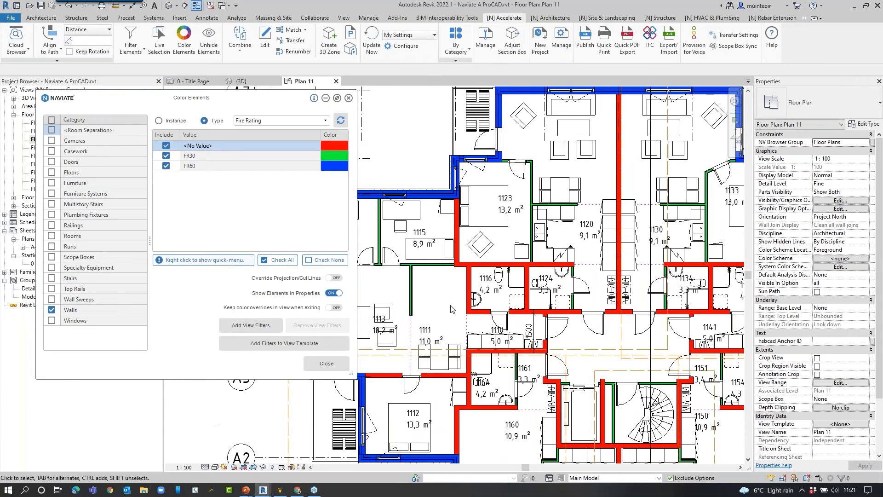
{"action": "scroll", "coordinate": [452, 305], "scroll_direction": "down", "scroll_amount": 3}
{"action": "middle_click_drag", "start_coordinate": [451, 305], "coordinate": [537, 201]}
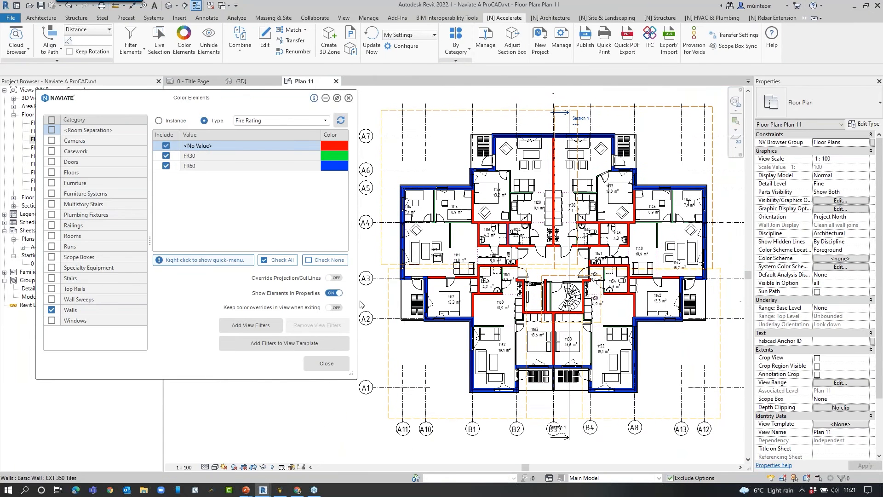
{"action": "left_click", "coordinate": [256, 328]}
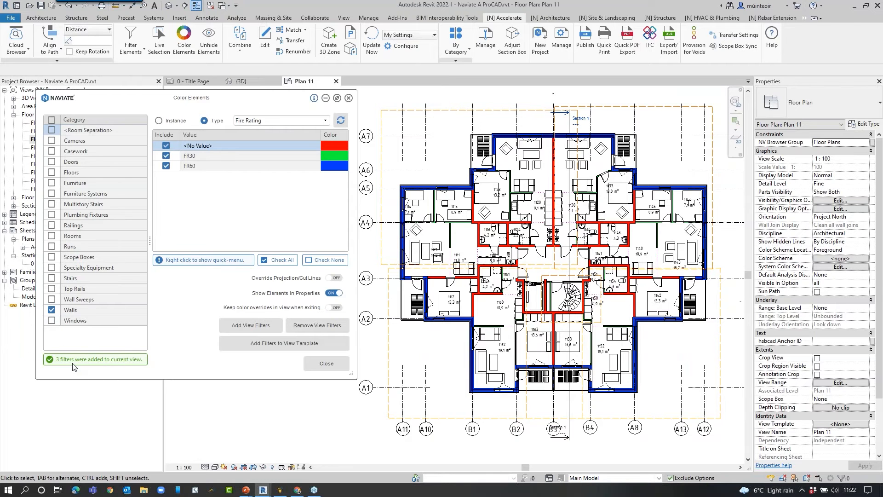
{"action": "left_click", "coordinate": [323, 359]}
Review the filters in the Visibility/Graphic Overrides of Plan 11 without changing anything.
{"action": "key", "text": "v"}
{"action": "key", "text": "v"}
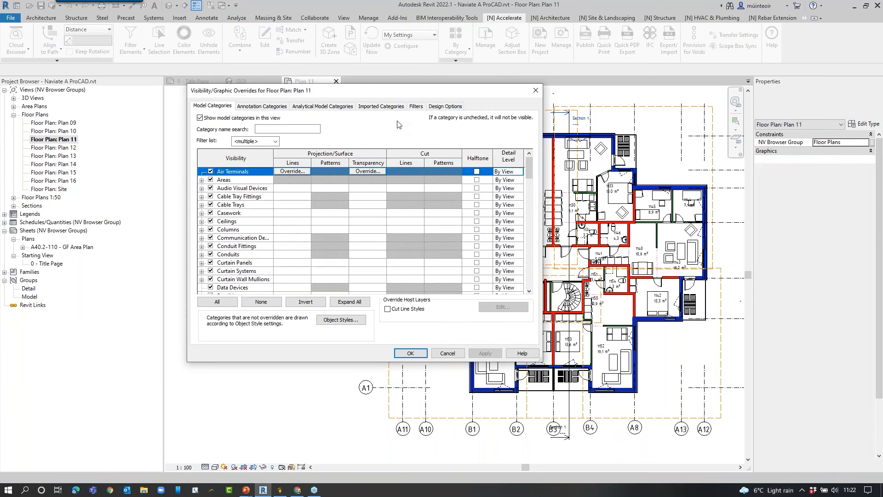
{"action": "left_click", "coordinate": [416, 106]}
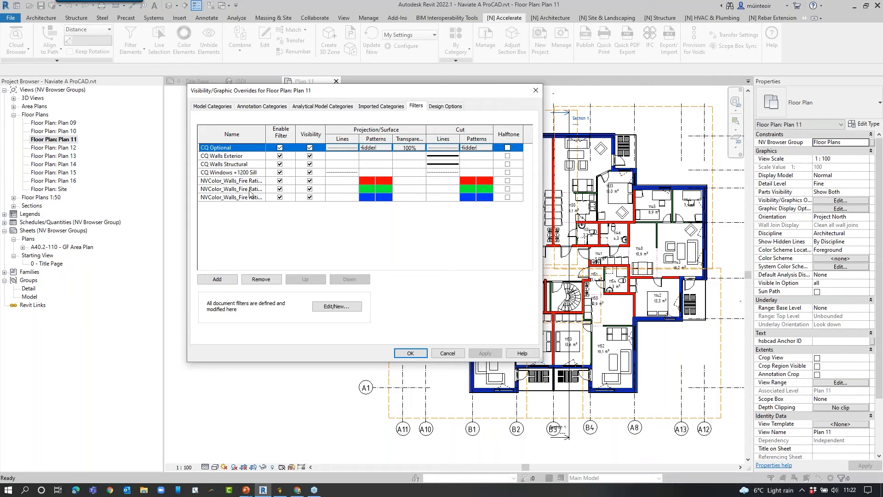
{"action": "left_click", "coordinate": [446, 353]}
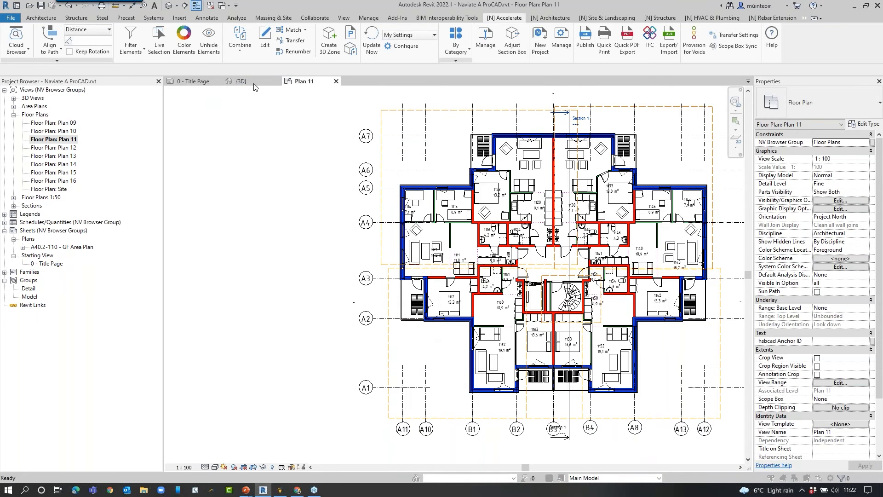
Switch to the {3D} view and start Color Elements for the Walls category.
{"action": "left_click", "coordinate": [254, 81]}
{"action": "left_click", "coordinate": [500, 284]}
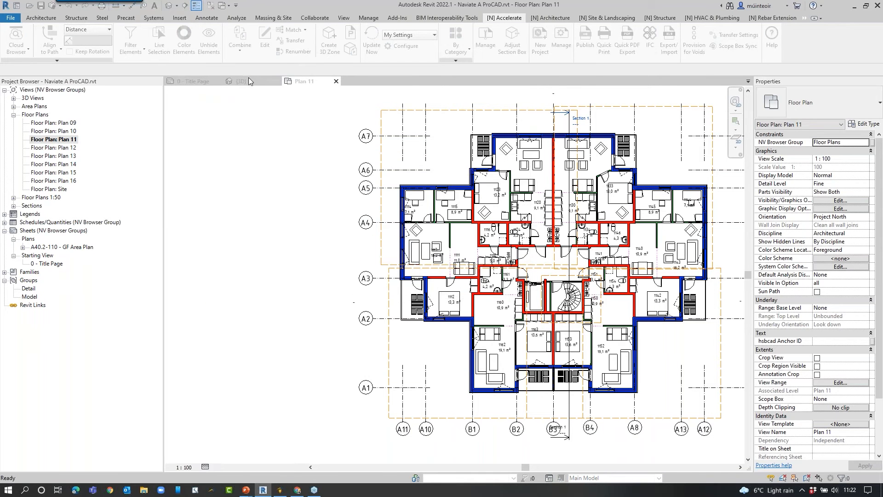
{"action": "left_click", "coordinate": [252, 81]}
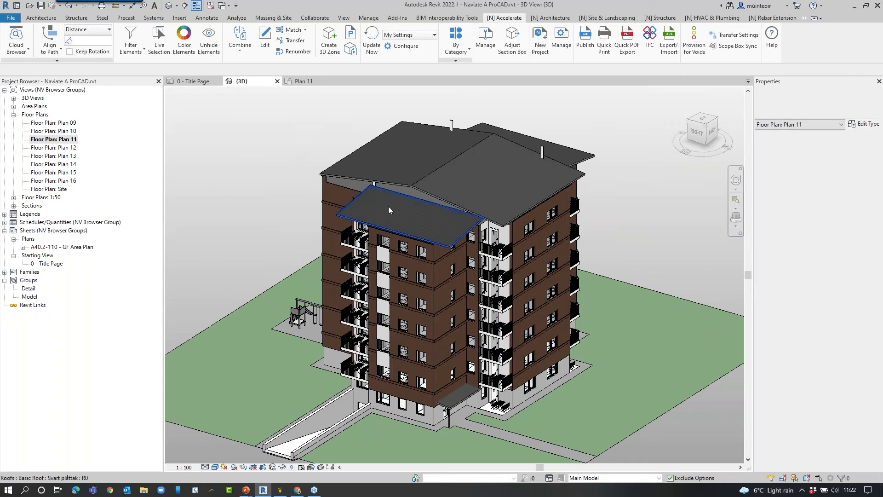
{"action": "left_click", "coordinate": [193, 46]}
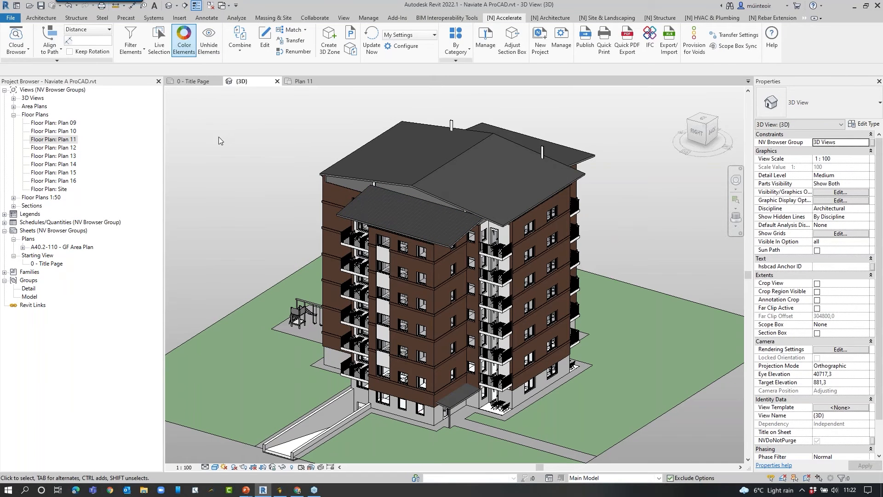
{"action": "scroll", "coordinate": [58, 330], "scroll_direction": "down", "scroll_amount": 3}
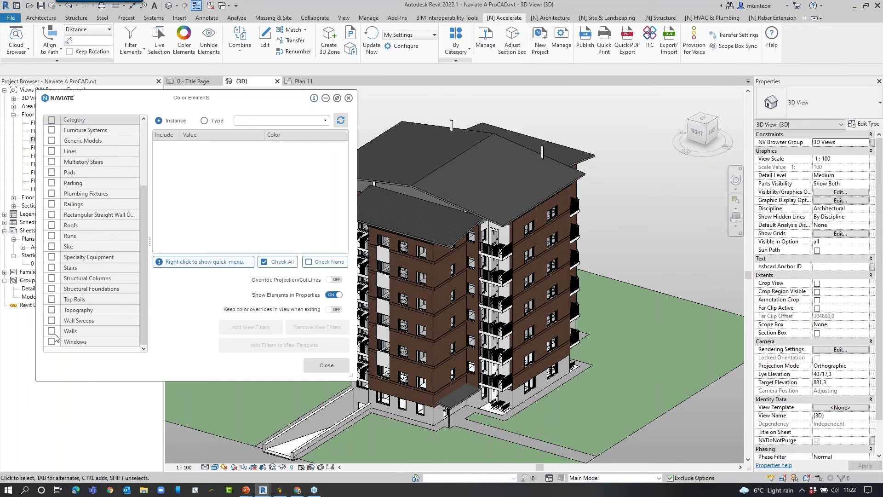
{"action": "left_click", "coordinate": [52, 331]}
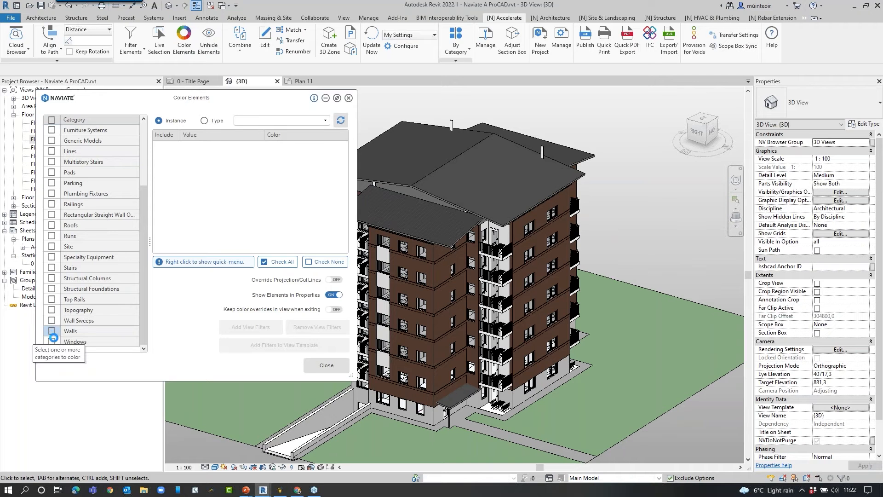
Color the walls by the instance parameter Length, add the colors as view filters, and close Color Elements.
{"action": "left_click", "coordinate": [268, 121]}
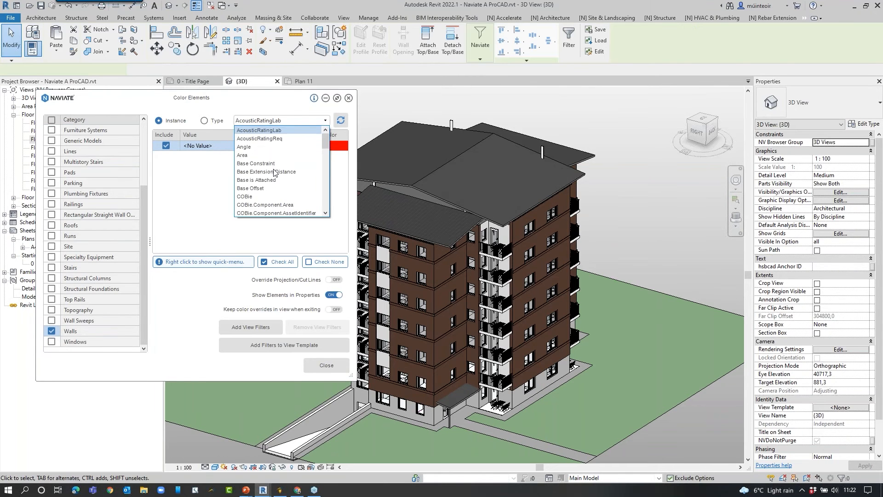
{"action": "scroll", "coordinate": [275, 172], "scroll_direction": "down", "scroll_amount": 10}
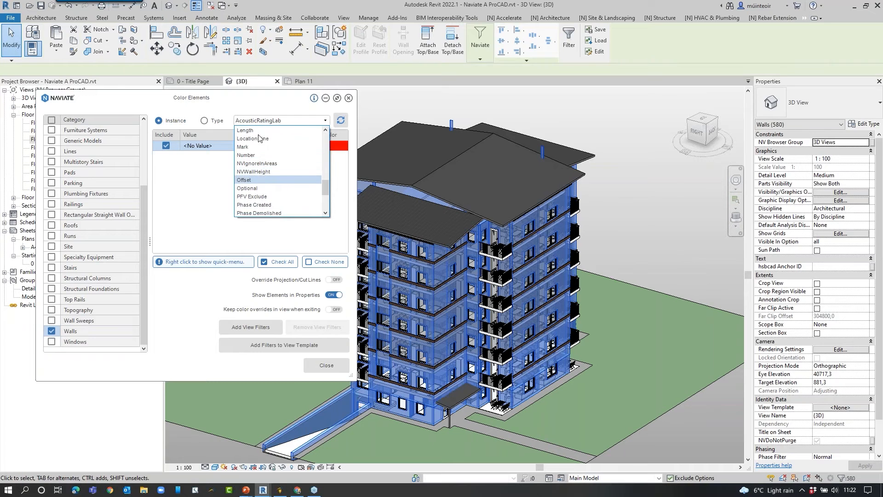
{"action": "left_click", "coordinate": [253, 130]}
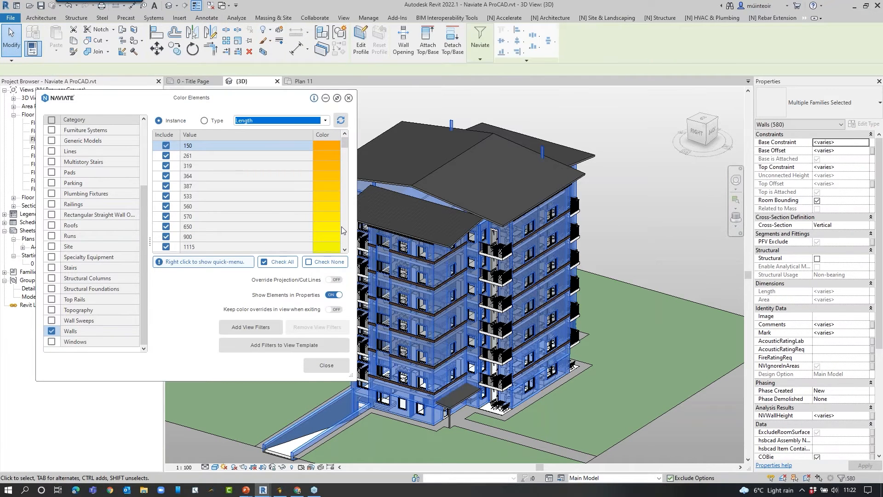
{"action": "left_click", "coordinate": [608, 250]}
{"action": "middle_click_drag", "start_coordinate": [612, 247], "coordinate": [630, 275]}
{"action": "left_click", "coordinate": [260, 331]}
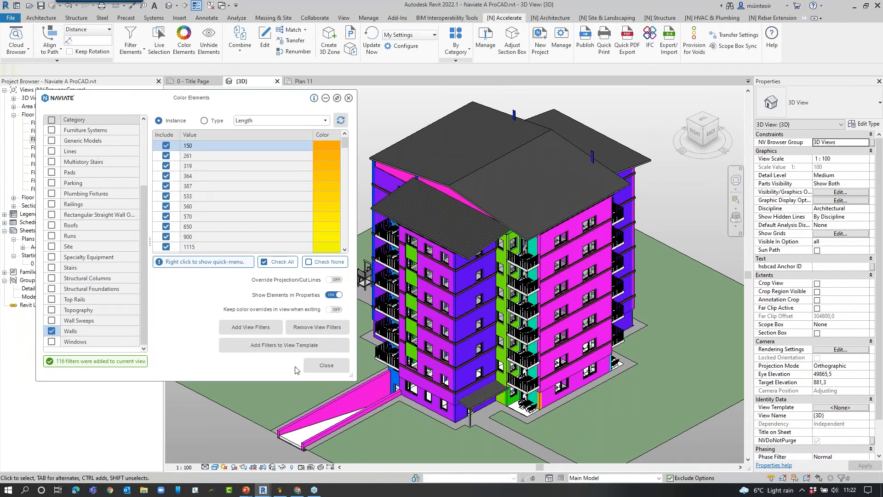
{"action": "left_click", "coordinate": [326, 364]}
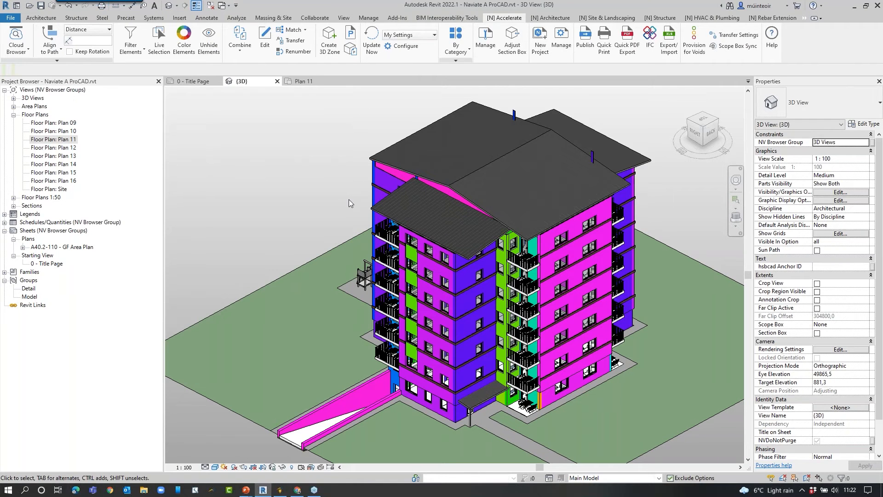
Examine the list of NVColor_Walls_Length filters in the Visibility/Graphic Overrides of the 3D view.
{"action": "key", "text": "v"}
{"action": "key", "text": "v"}
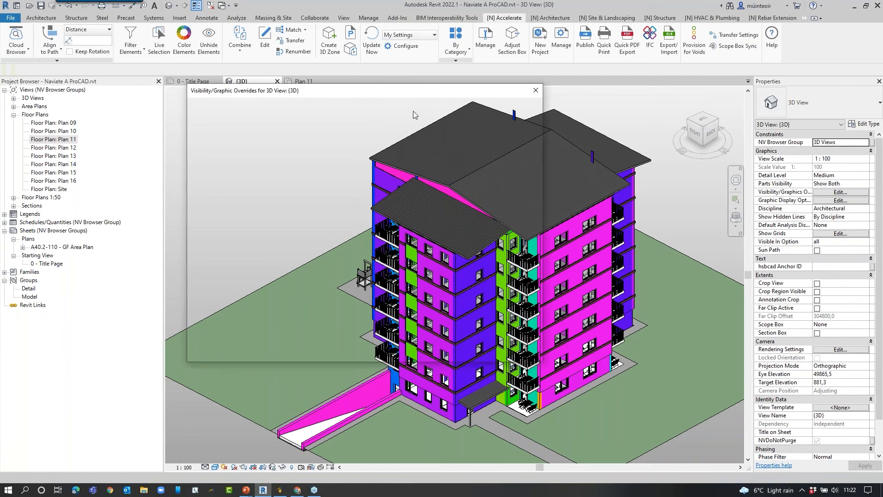
{"action": "left_click", "coordinate": [416, 105]}
{"action": "scroll", "coordinate": [493, 178], "scroll_direction": "down", "scroll_amount": 15}
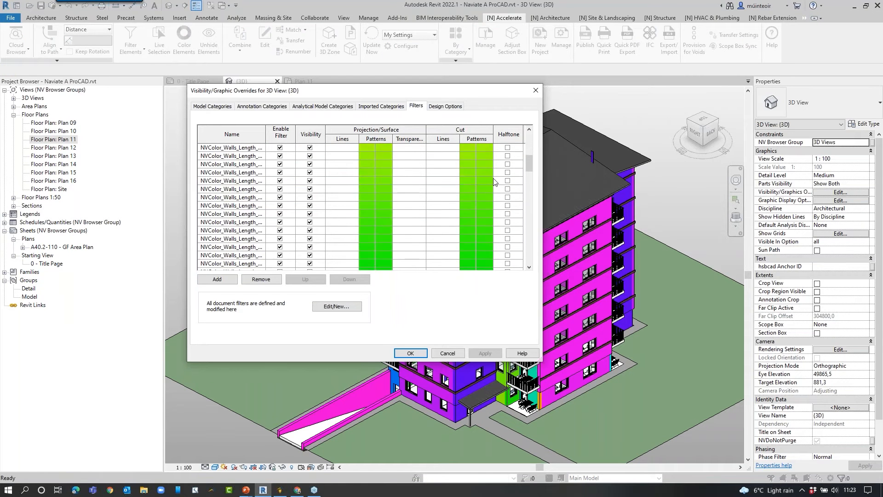
{"action": "scroll", "coordinate": [453, 192], "scroll_direction": "down", "scroll_amount": 10}
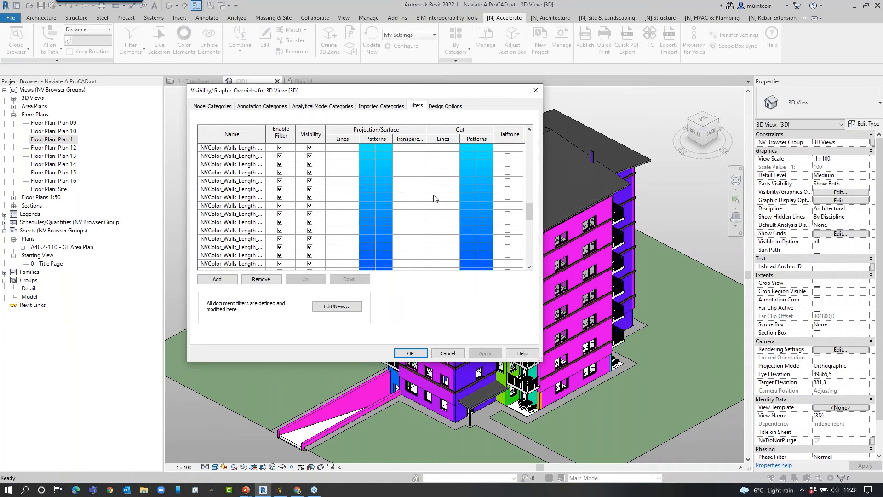
{"action": "scroll", "coordinate": [338, 214], "scroll_direction": "up", "scroll_amount": 1}
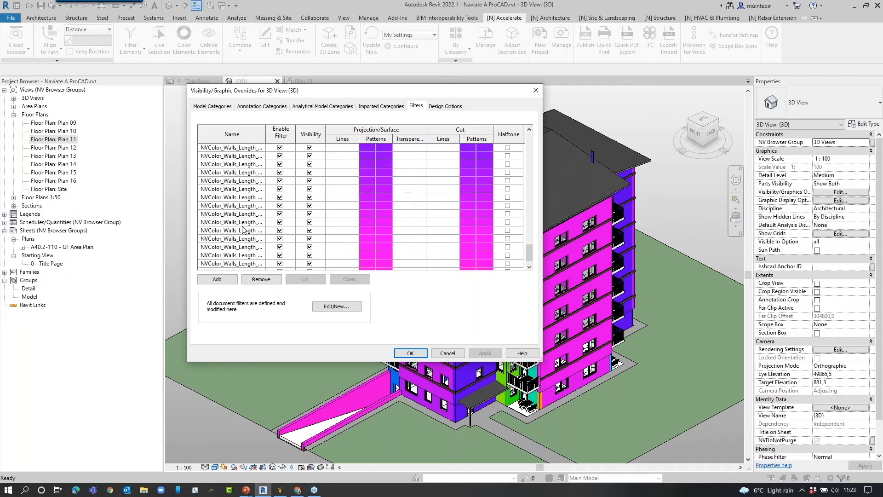
Inspect the filter rules of one wall length color filter and leave the filter and override settings without changes.
{"action": "left_click", "coordinate": [237, 213]}
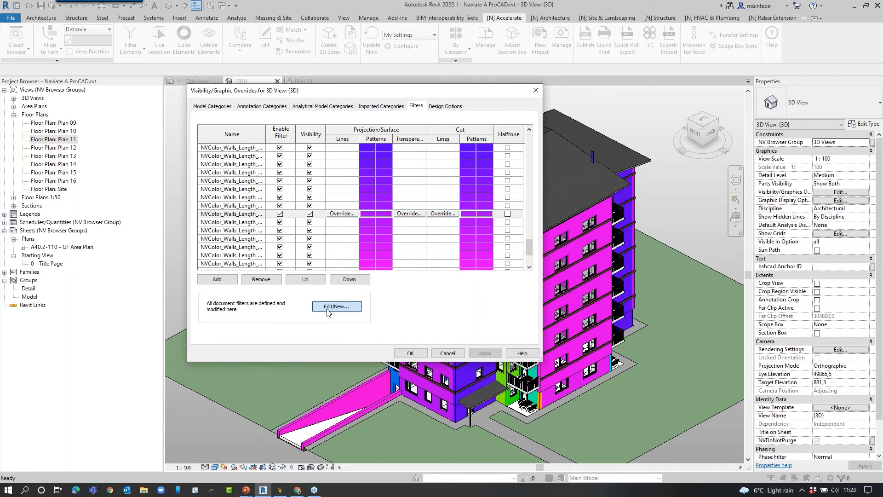
{"action": "left_click", "coordinate": [331, 307]}
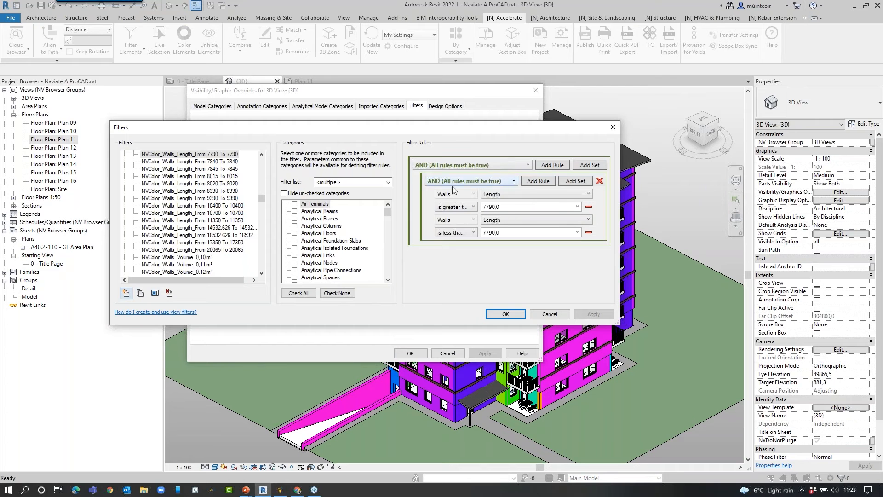
{"action": "left_click", "coordinate": [549, 313]}
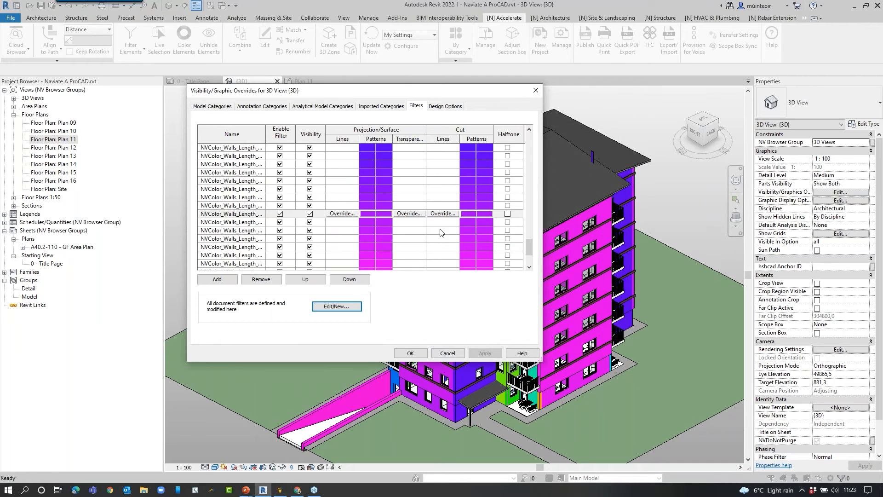
{"action": "left_click", "coordinate": [447, 352]}
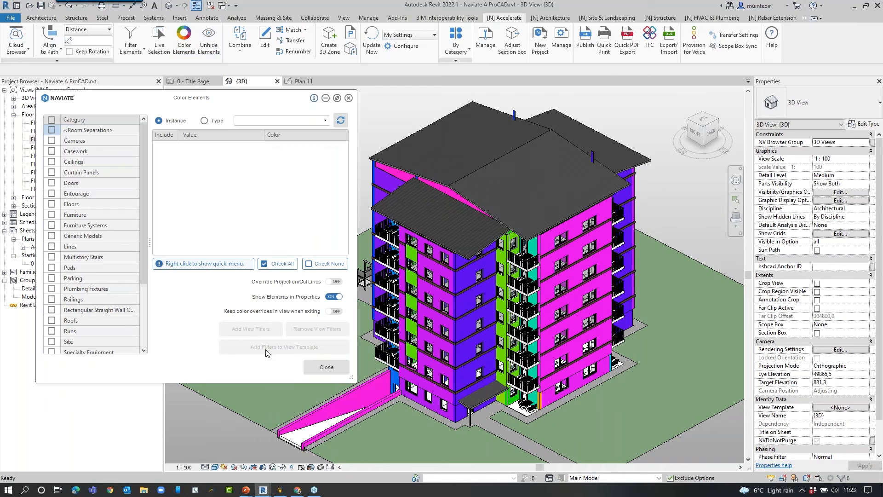
Remove the wall color filters from the 3D view and set Color Elements to the Roofs category by the instance parameter Area.
{"action": "left_click", "coordinate": [315, 330]}
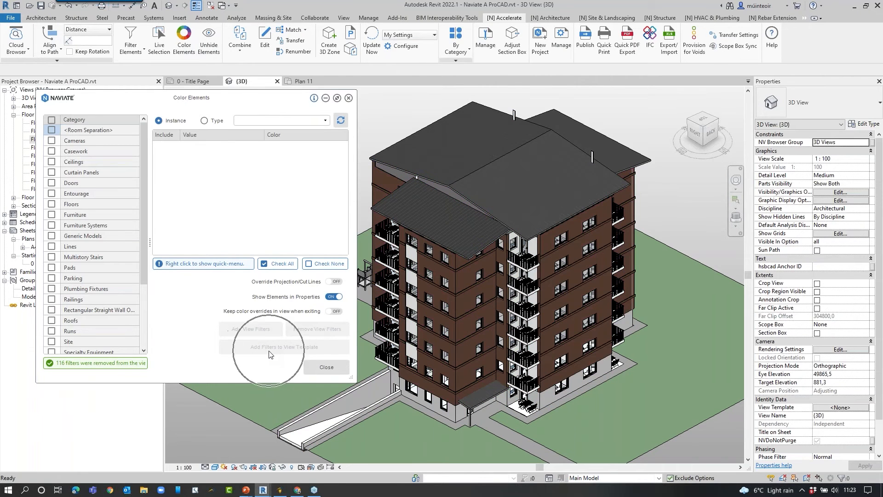
{"action": "scroll", "coordinate": [52, 271], "scroll_direction": "down", "scroll_amount": 2}
{"action": "left_click", "coordinate": [52, 257]}
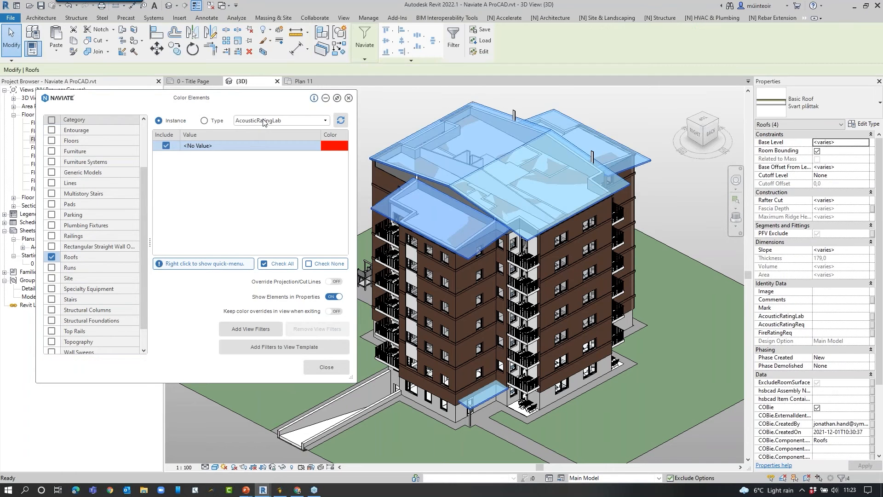
{"action": "left_click", "coordinate": [260, 121]}
{"action": "left_click", "coordinate": [261, 147]}
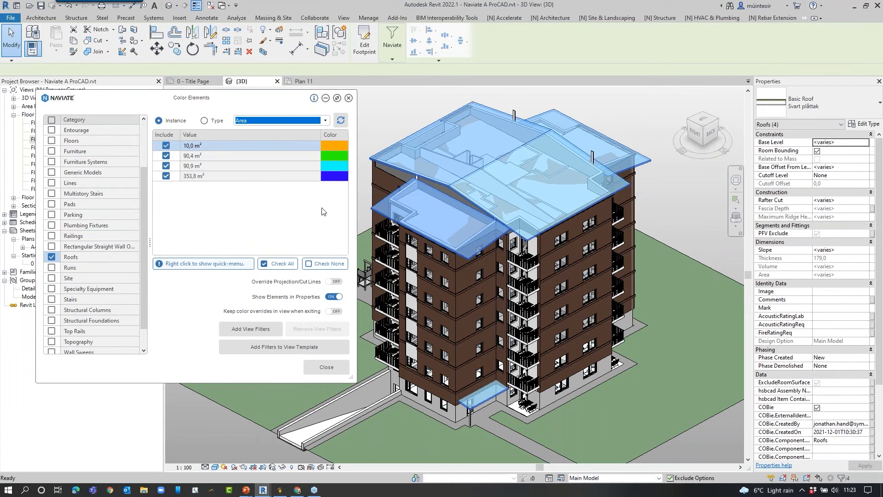
Add the roof Area colors as view filters, check the 3D view templates without applying any, and close Color Elements.
{"action": "left_click", "coordinate": [283, 347]}
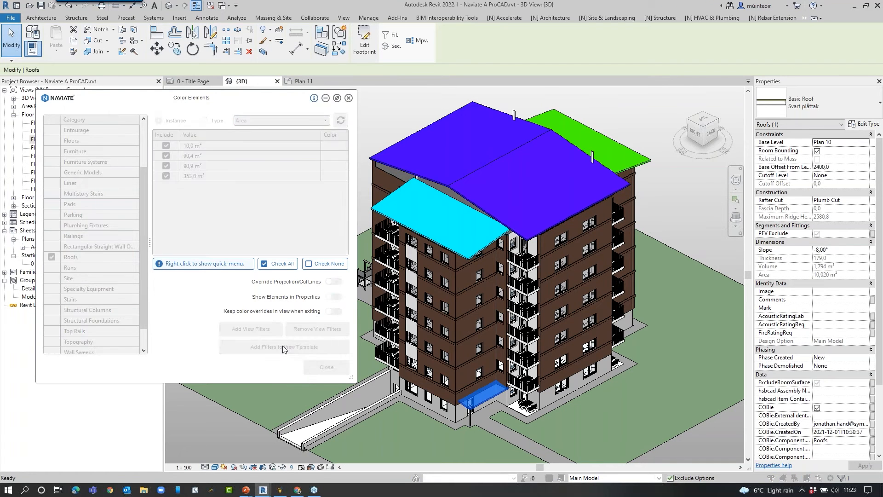
{"action": "left_click", "coordinate": [389, 221]}
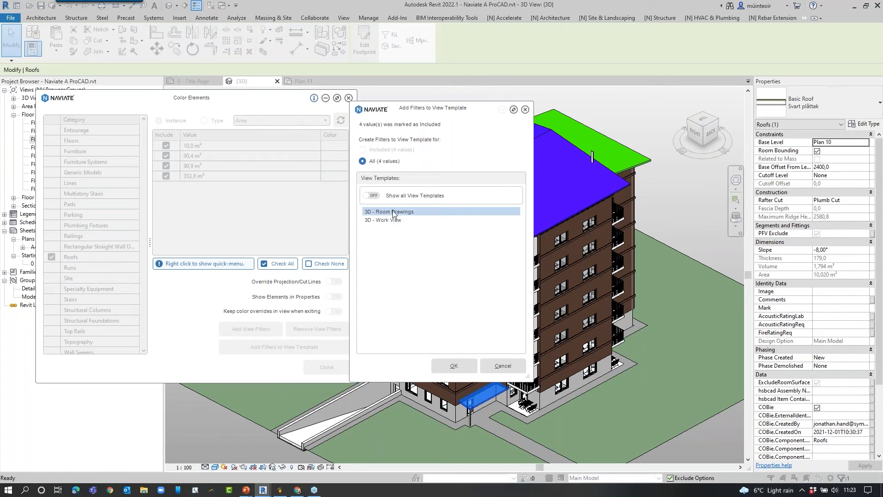
{"action": "left_click", "coordinate": [502, 366]}
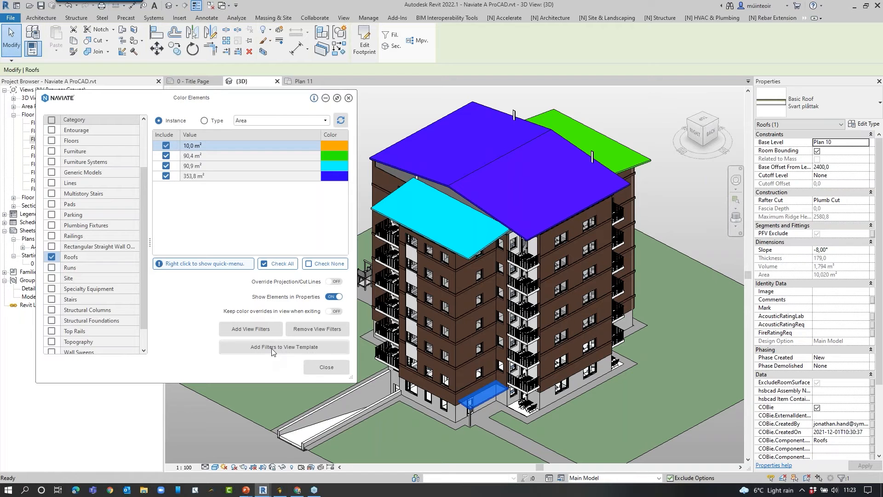
{"action": "left_click", "coordinate": [326, 367]}
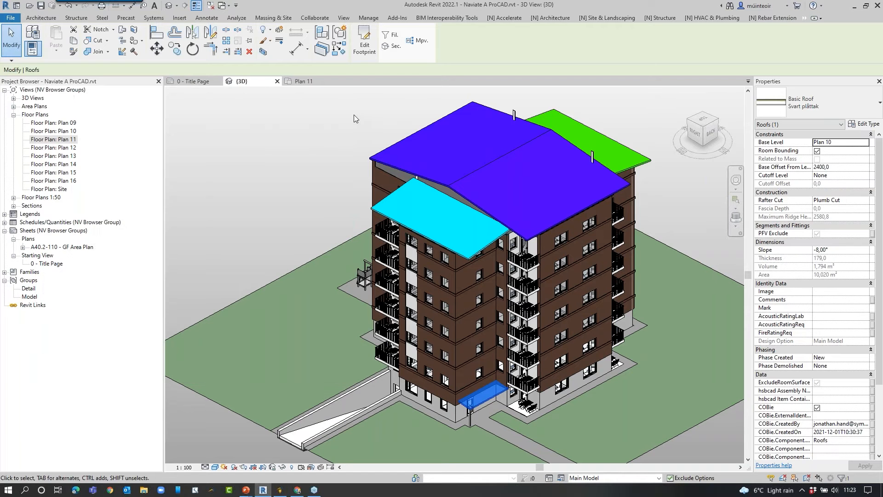
Turn on the section box of the 3D view, view its extents around the building, and turn it off again.
{"action": "left_click", "coordinate": [338, 177]}
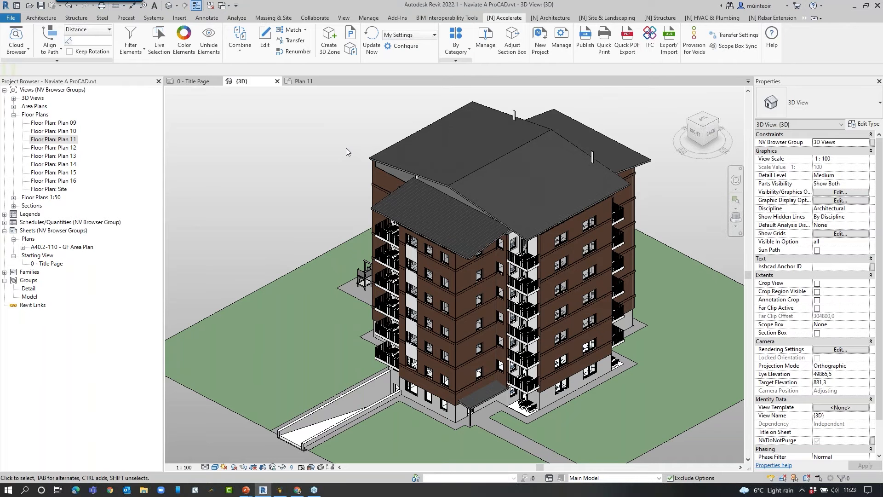
{"action": "middle_click_drag", "start_coordinate": [349, 145], "coordinate": [337, 147]}
{"action": "scroll", "coordinate": [337, 147], "scroll_direction": "down", "scroll_amount": 1}
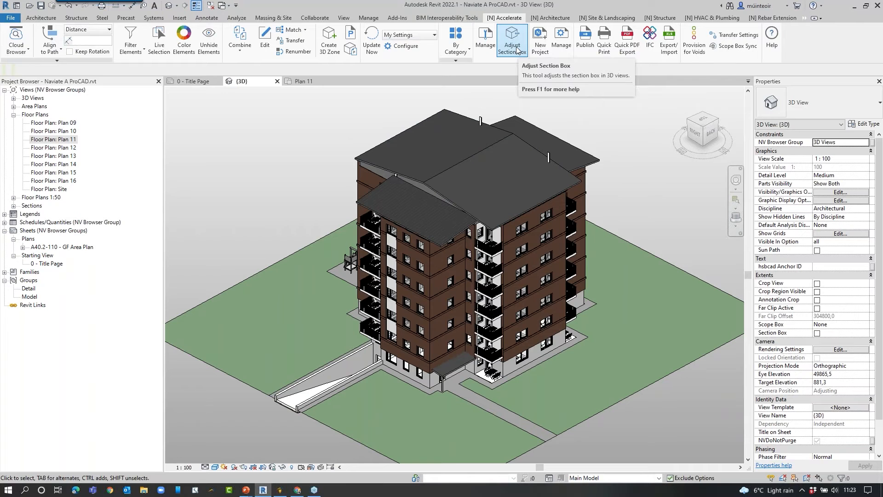
{"action": "left_click", "coordinate": [817, 333]}
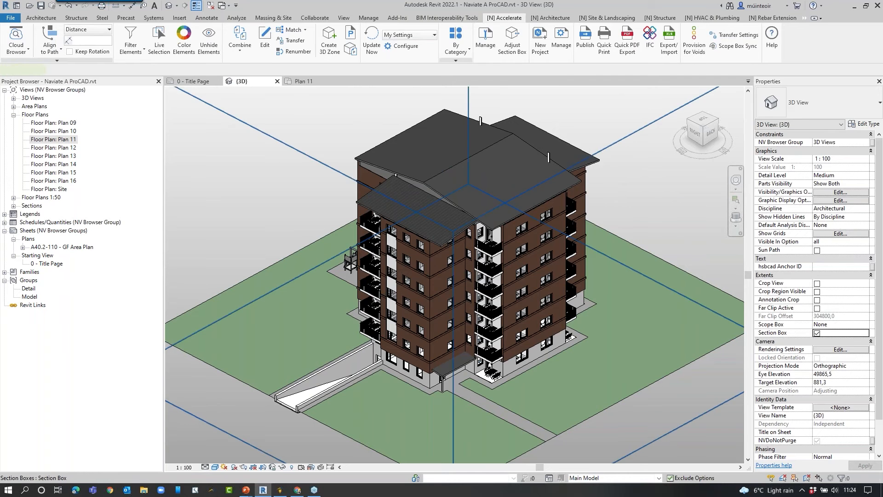
{"action": "left_click", "coordinate": [615, 146]}
{"action": "scroll", "coordinate": [570, 161], "scroll_direction": "down", "scroll_amount": 2}
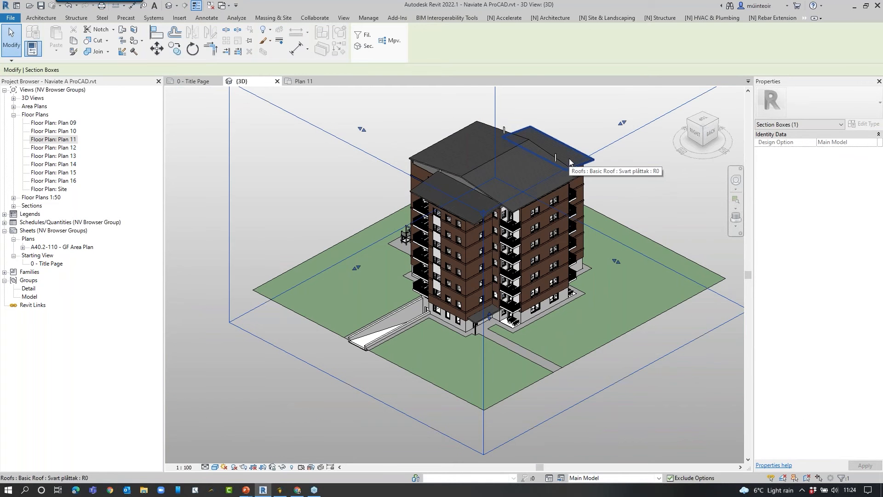
{"action": "left_click", "coordinate": [307, 181]}
{"action": "middle_click_drag", "start_coordinate": [307, 178], "coordinate": [310, 201]}
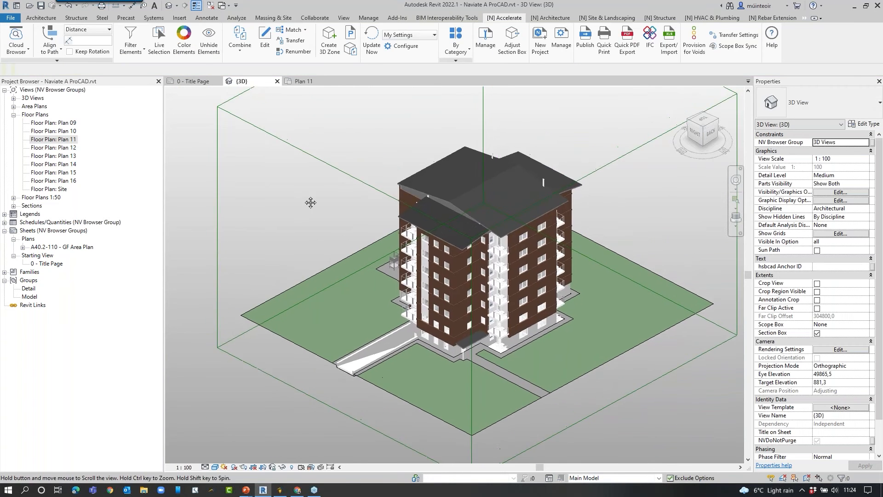
{"action": "left_click", "coordinate": [816, 333]}
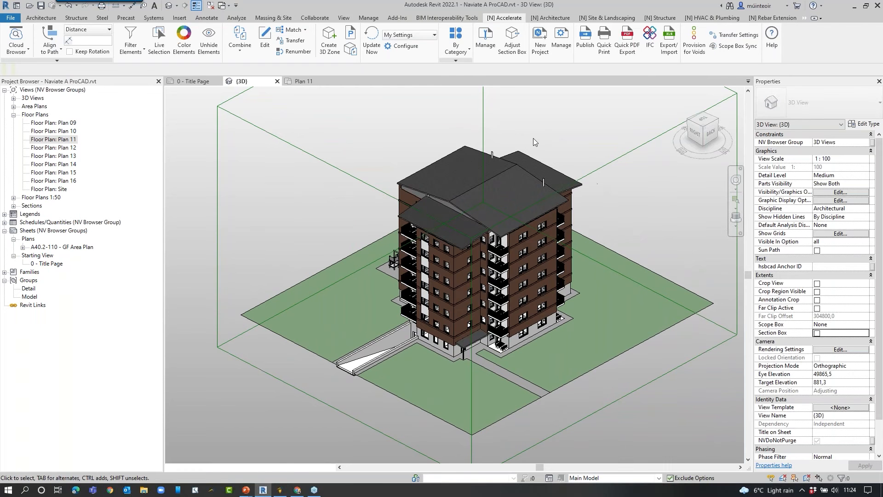
Use Adjust Section Box to cut the 3D view by level, with base level Plan 11 and top level Plan 13.
{"action": "left_click", "coordinate": [520, 42]}
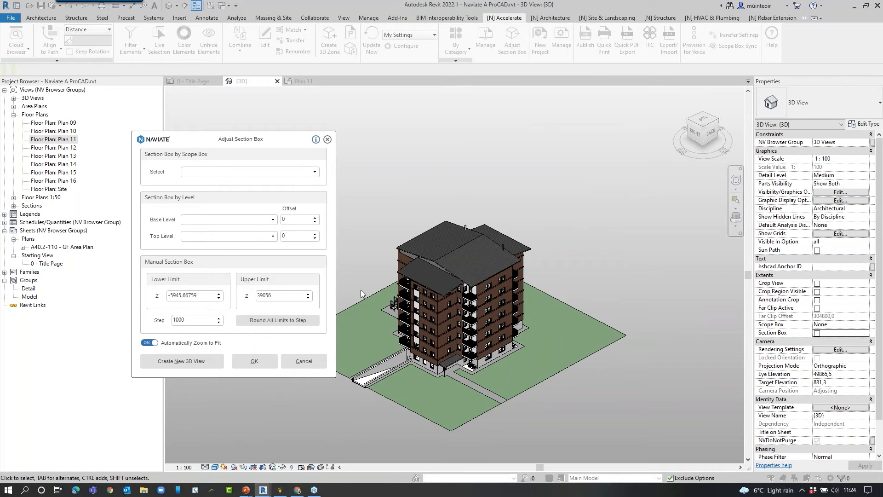
{"action": "left_click", "coordinate": [213, 225]}
{"action": "left_click", "coordinate": [215, 248]}
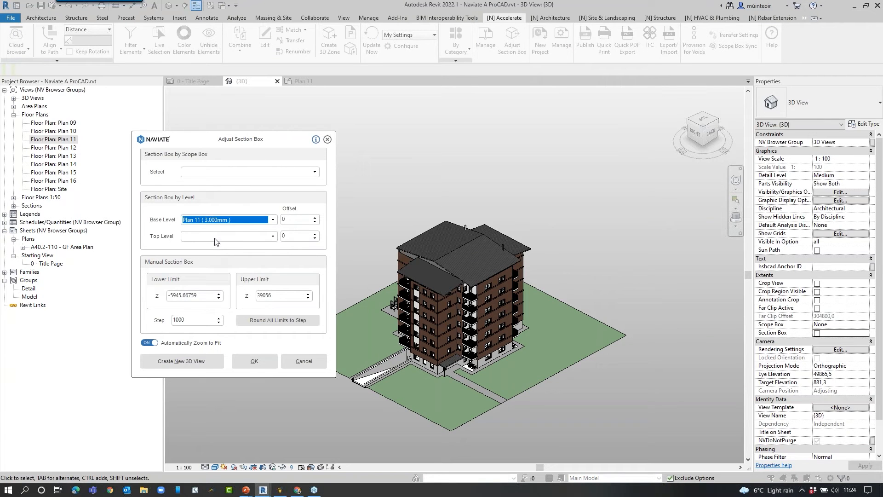
{"action": "left_click", "coordinate": [215, 236]}
{"action": "left_click", "coordinate": [213, 287]}
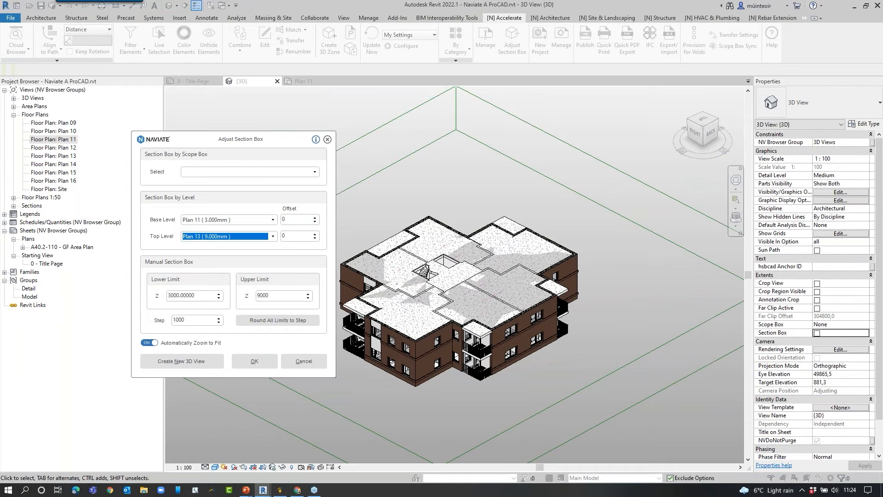
Set both the base level and top level offsets of the section box to 250.
{"action": "left_click", "coordinate": [279, 220]}
{"action": "type", "text": "250"}
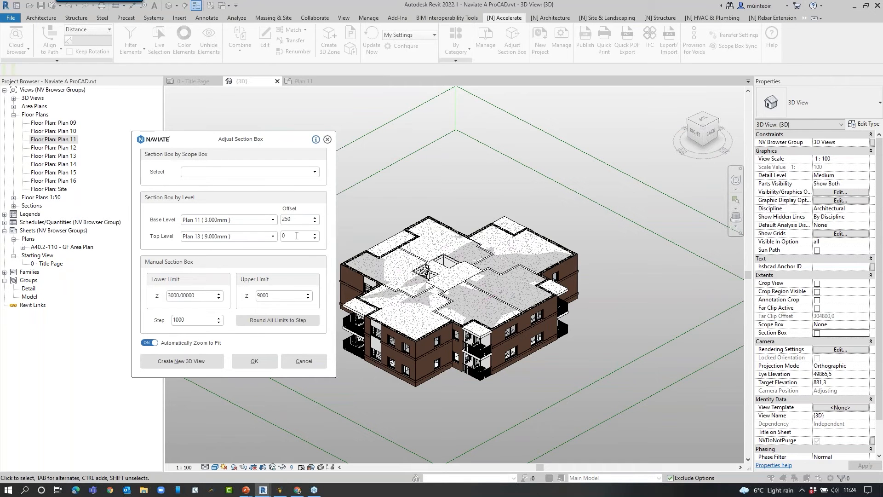
{"action": "left_click", "coordinate": [296, 235]}
{"action": "type", "text": "250"}
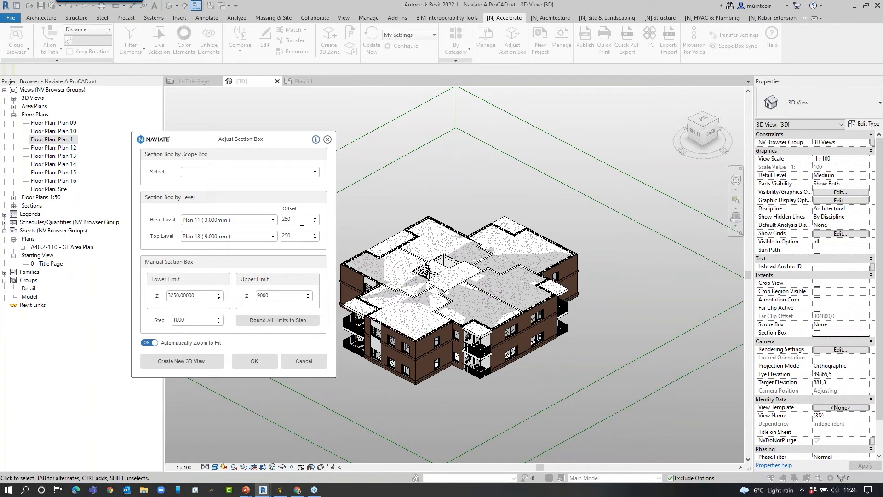
{"action": "left_click", "coordinate": [301, 221]}
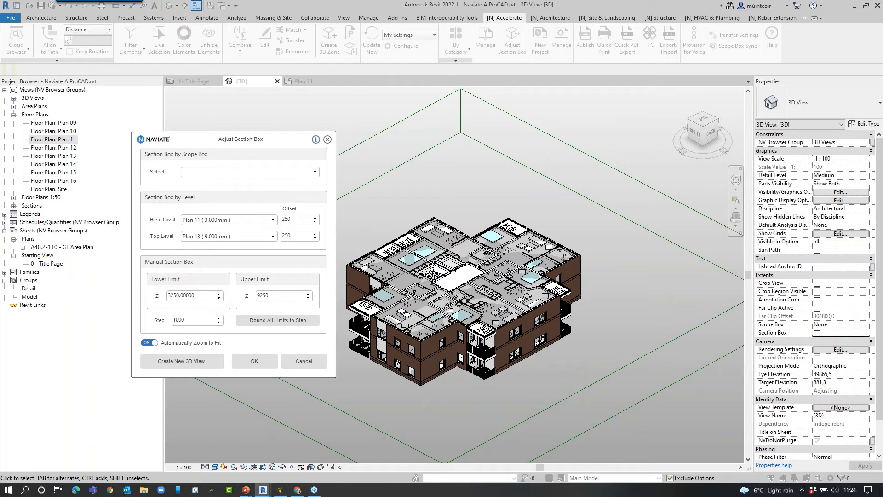
Limit the section box to the Core scope box, with base level Plan 11 and top level Plan 12.
{"action": "left_click", "coordinate": [258, 173]}
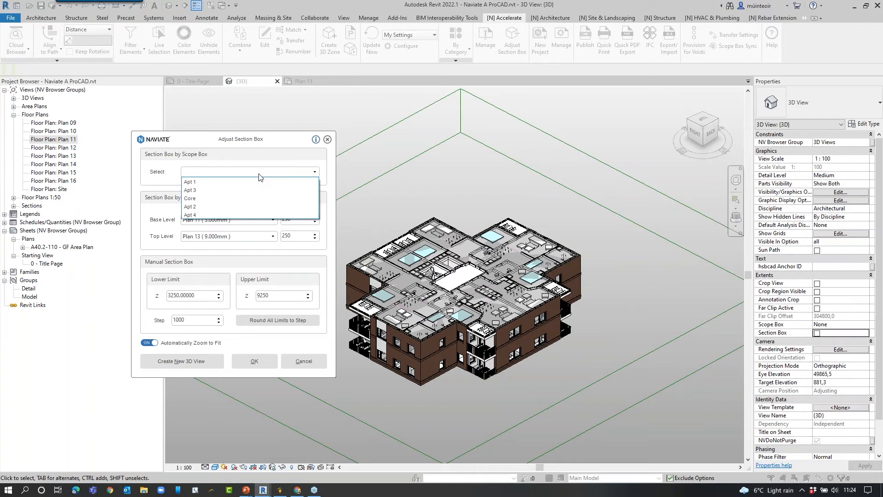
{"action": "left_click", "coordinate": [192, 201]}
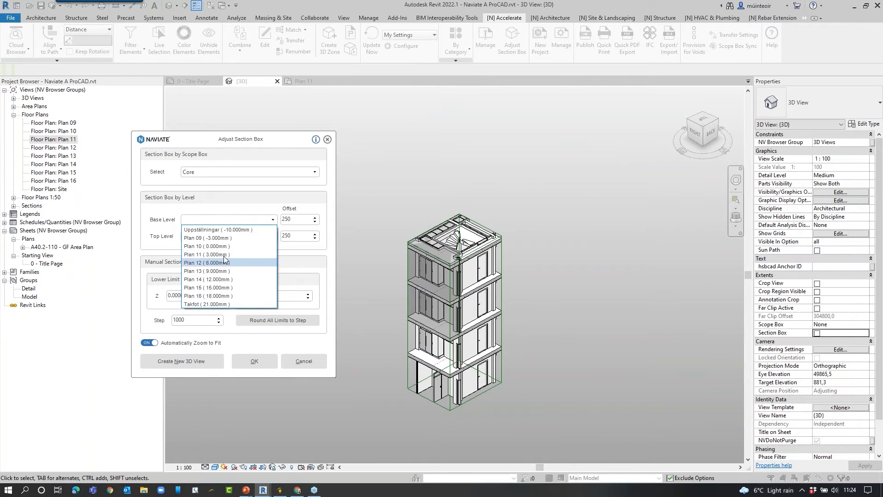
{"action": "left_click", "coordinate": [207, 254]}
{"action": "left_click", "coordinate": [216, 236]}
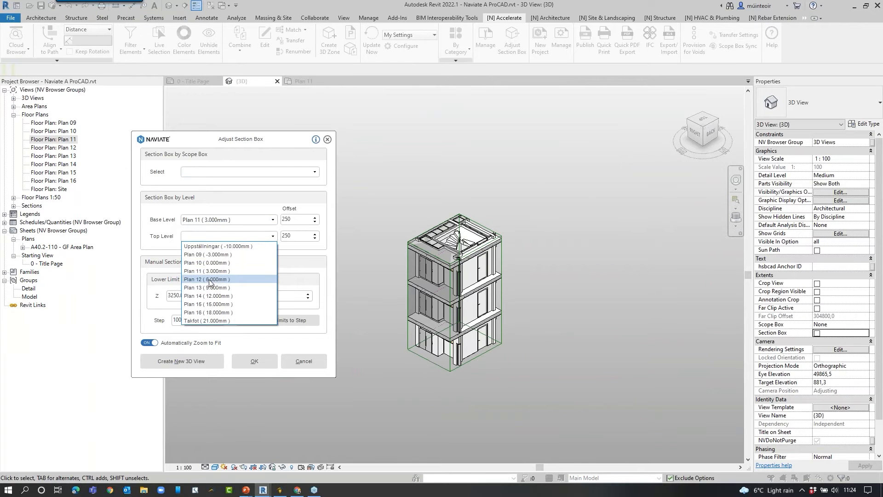
{"action": "left_click", "coordinate": [209, 279]}
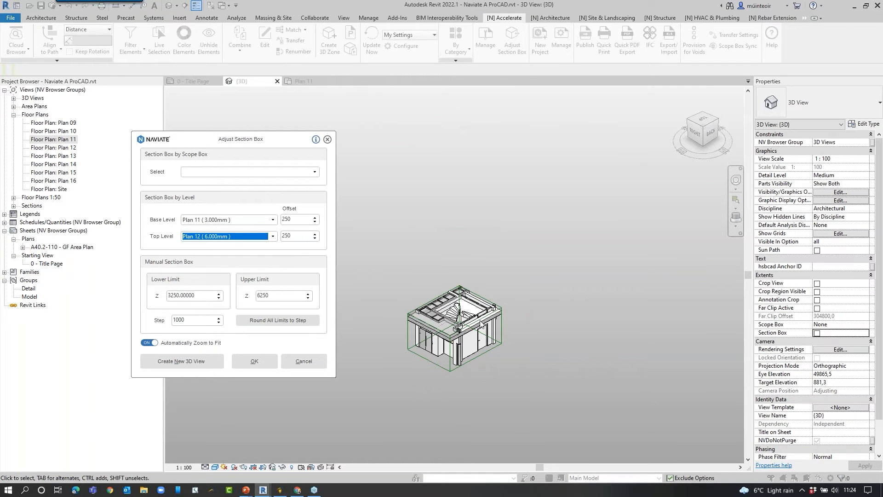
Create a new 3D view from the adjusted section box, accept the settings, and turn off the section box in the {3D} view.
{"action": "left_click", "coordinate": [206, 361]}
{"action": "left_click", "coordinate": [254, 361]}
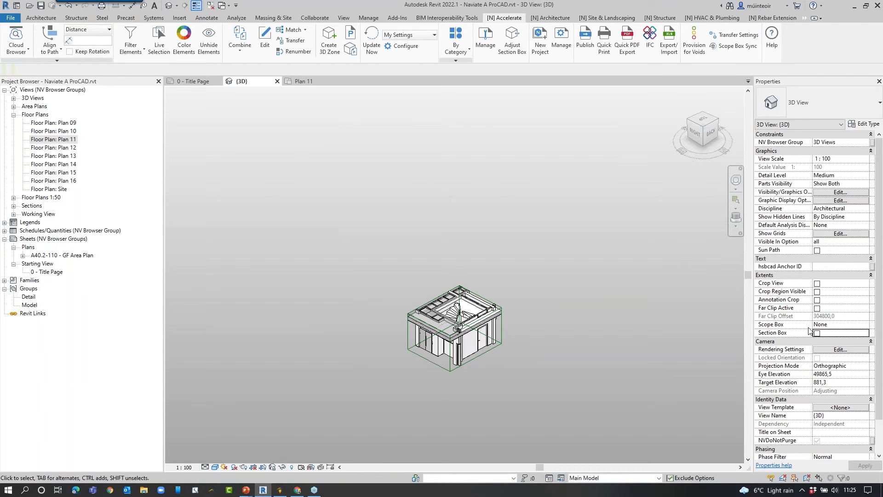
{"action": "left_click", "coordinate": [817, 333]}
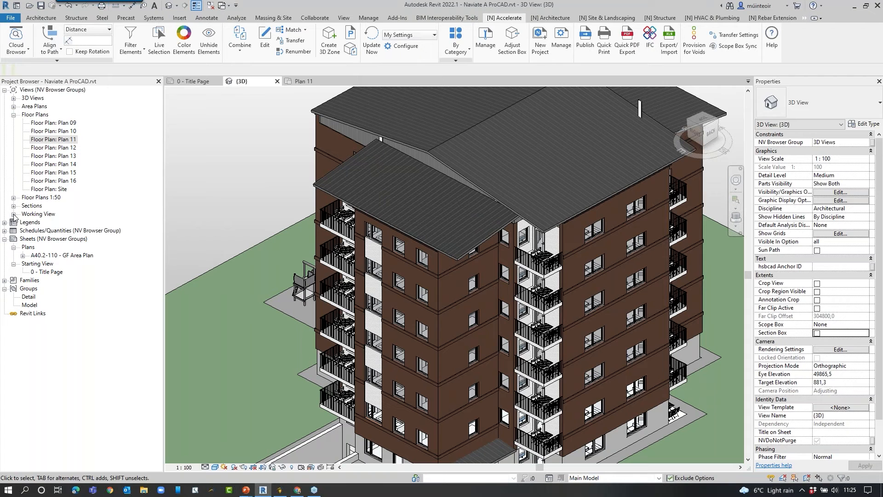
Open the new Adjust 3D Section Box view under Working View, examine the cut core from another angle, and close it.
{"action": "left_click", "coordinate": [14, 215]}
{"action": "left_click", "coordinate": [147, 223]}
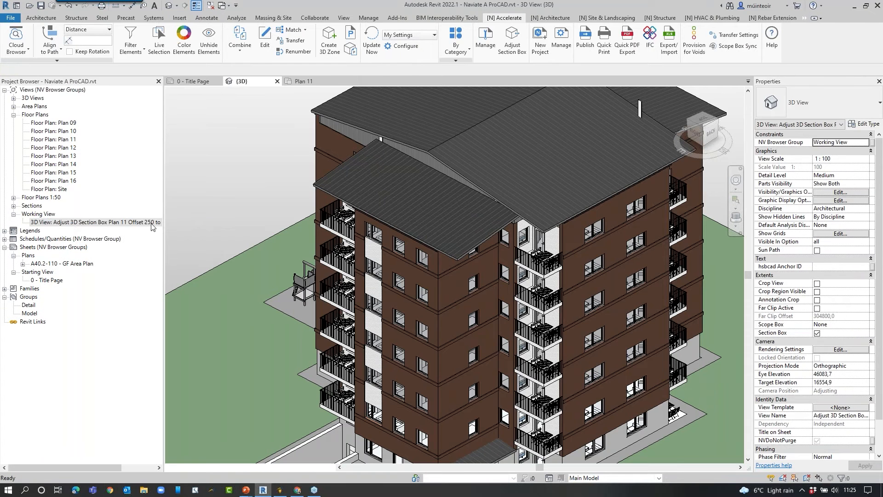
{"action": "double_click", "coordinate": [148, 222]}
{"action": "scroll", "coordinate": [443, 377], "scroll_direction": "up", "scroll_amount": 2}
{"action": "middle_click_drag", "start_coordinate": [532, 349], "coordinate": [617, 317], "text": "shift"}
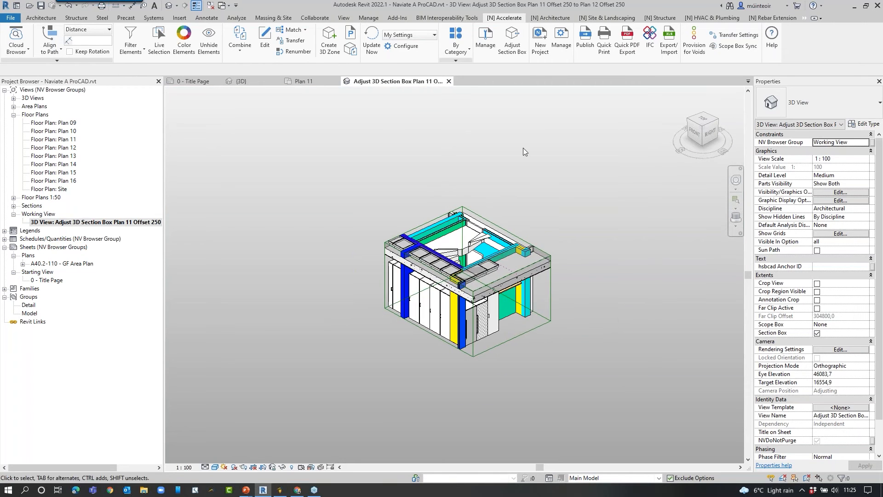
{"action": "left_click", "coordinate": [449, 81]}
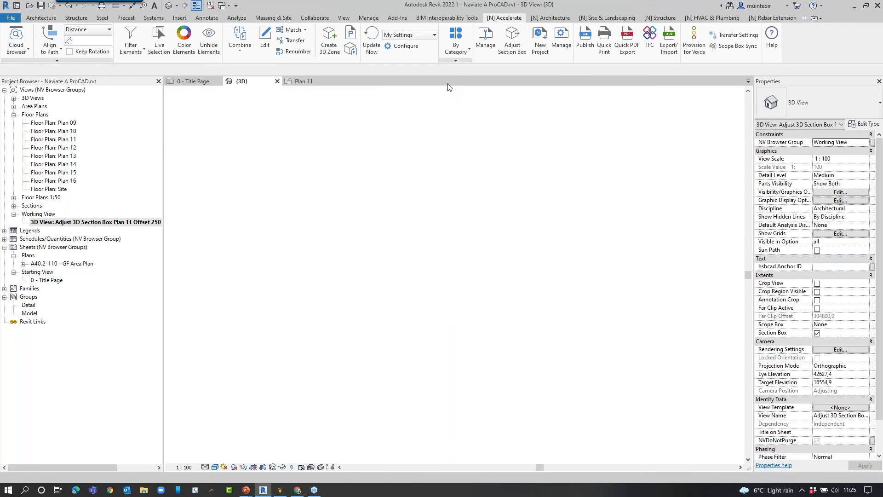
Open the Plan 10 floor plan.
{"action": "left_click", "coordinate": [296, 80]}
{"action": "left_click", "coordinate": [54, 131]}
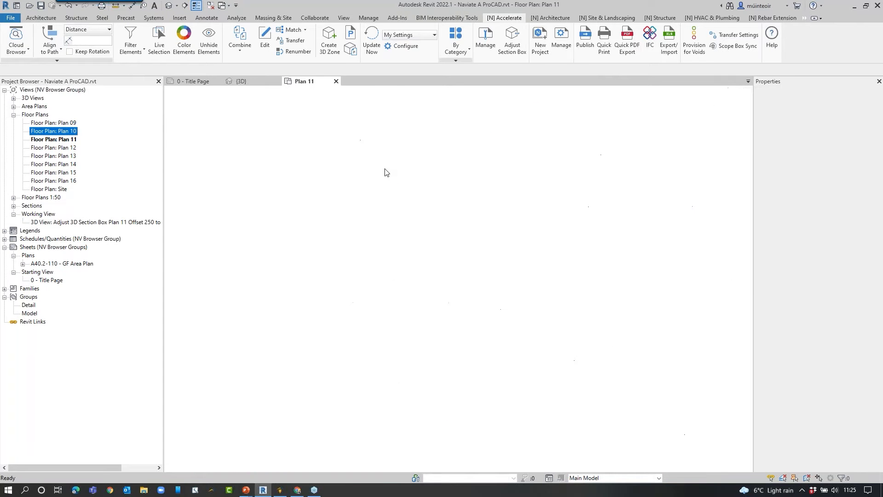
{"action": "middle_click_drag", "start_coordinate": [614, 214], "coordinate": [493, 209]}
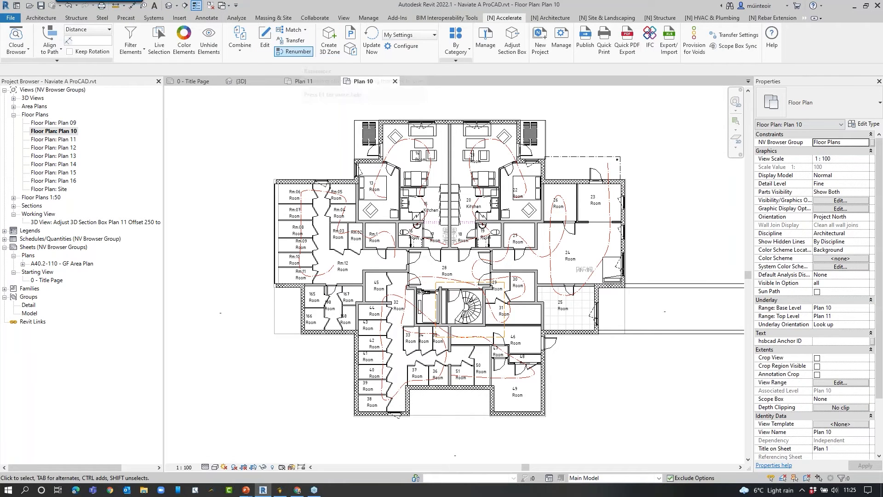
Set up Renumber Elements to number Doors by the Mark parameter, with prefix DR: and padding 2.
{"action": "left_click", "coordinate": [294, 52]}
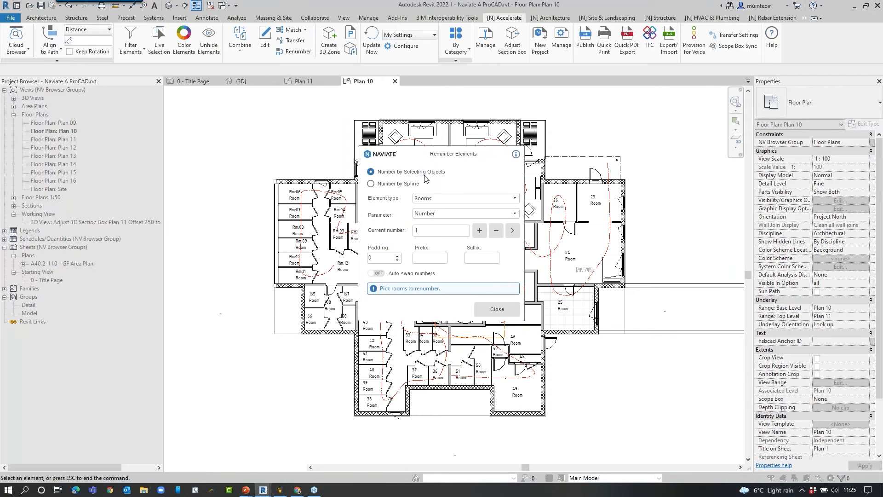
{"action": "left_click", "coordinate": [429, 198]}
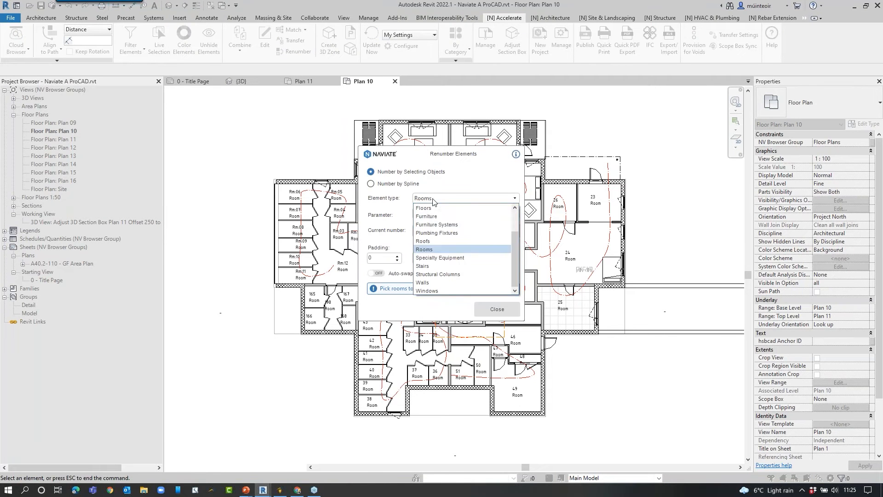
{"action": "scroll", "coordinate": [434, 249], "scroll_direction": "up", "scroll_amount": 3}
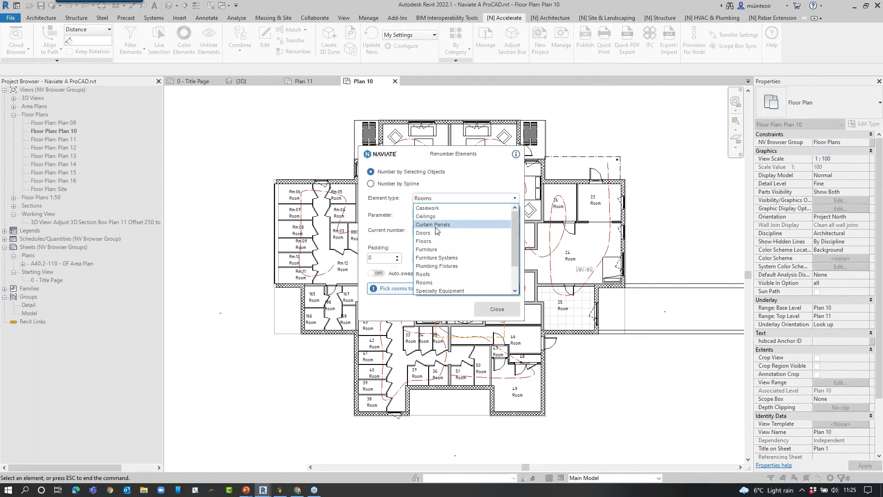
{"action": "left_click", "coordinate": [428, 212]}
{"action": "left_click", "coordinate": [434, 215]}
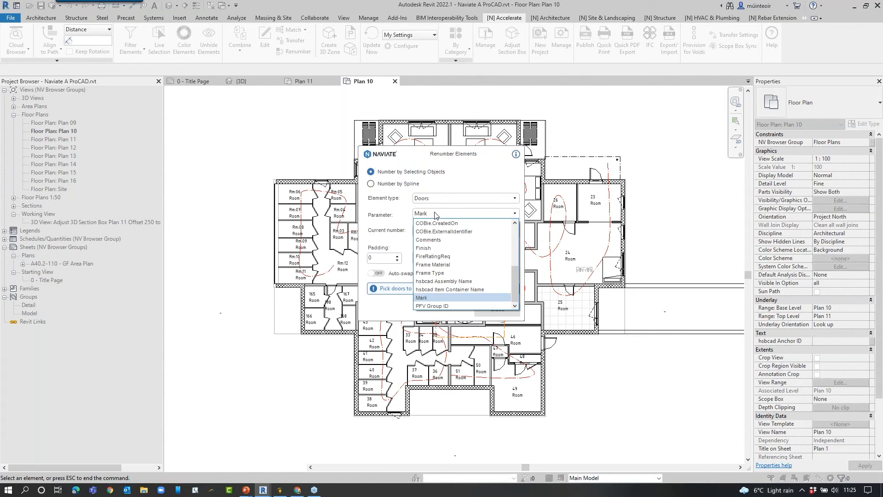
{"action": "left_click", "coordinate": [435, 214]}
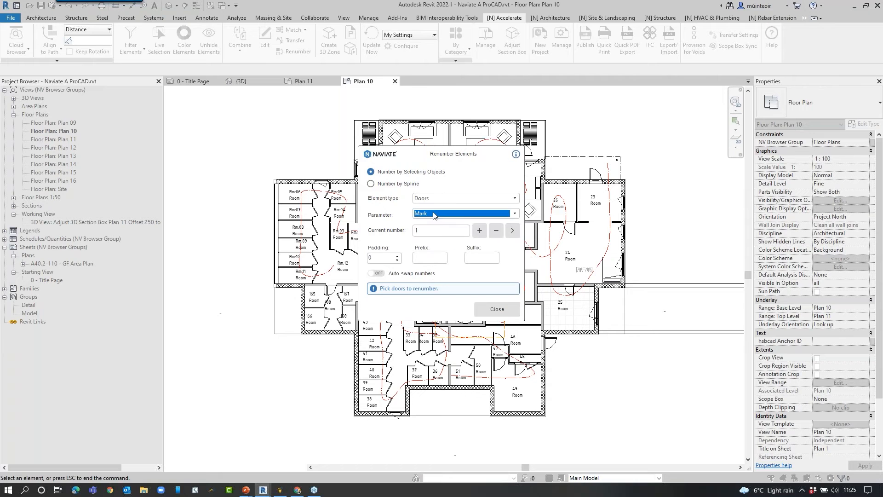
{"action": "left_click", "coordinate": [432, 256]}
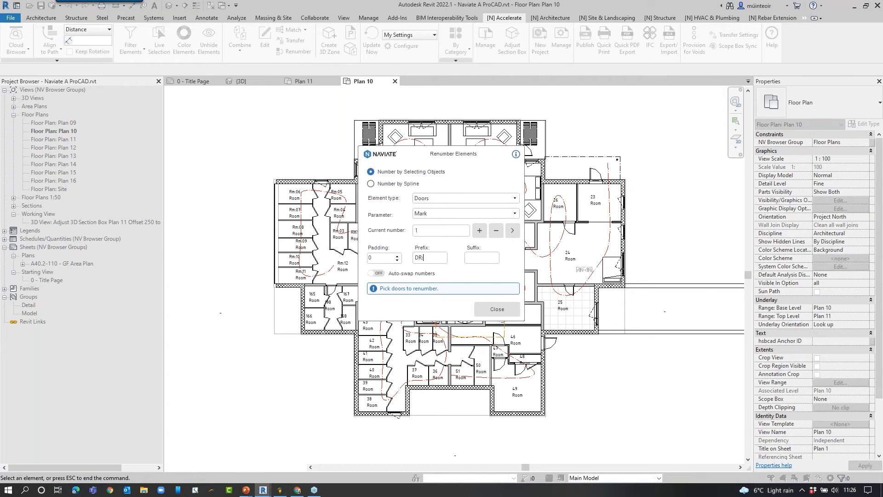
{"action": "left_click", "coordinate": [397, 256]}
Renumber the doors of rooms Rm:06, Rm:07 and Rm:08 in order from 01, always swapping numbers already in use.
{"action": "scroll", "coordinate": [318, 180], "scroll_direction": "up", "scroll_amount": 5}
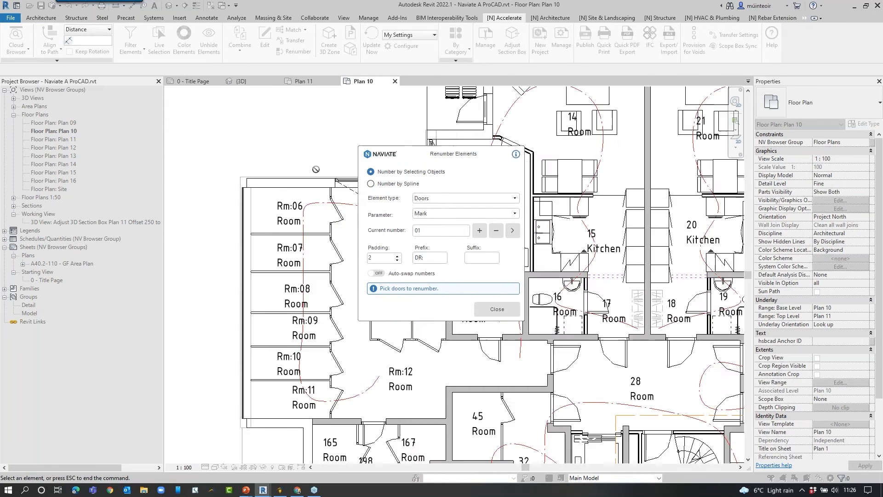
{"action": "middle_click_drag", "start_coordinate": [304, 152], "coordinate": [238, 122]}
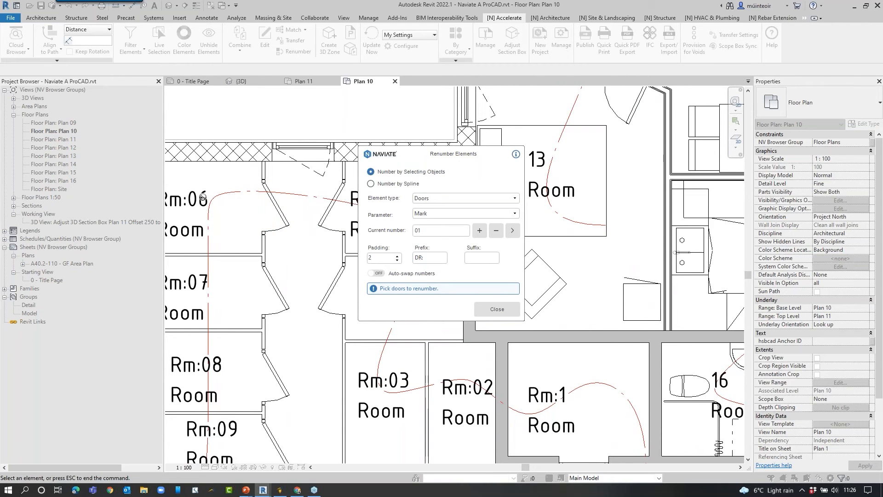
{"action": "left_click", "coordinate": [275, 208]}
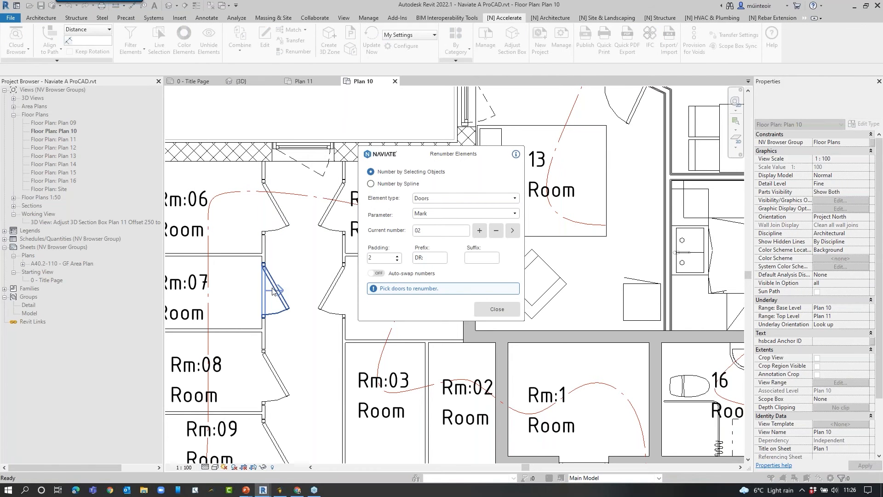
{"action": "left_click", "coordinate": [273, 290]}
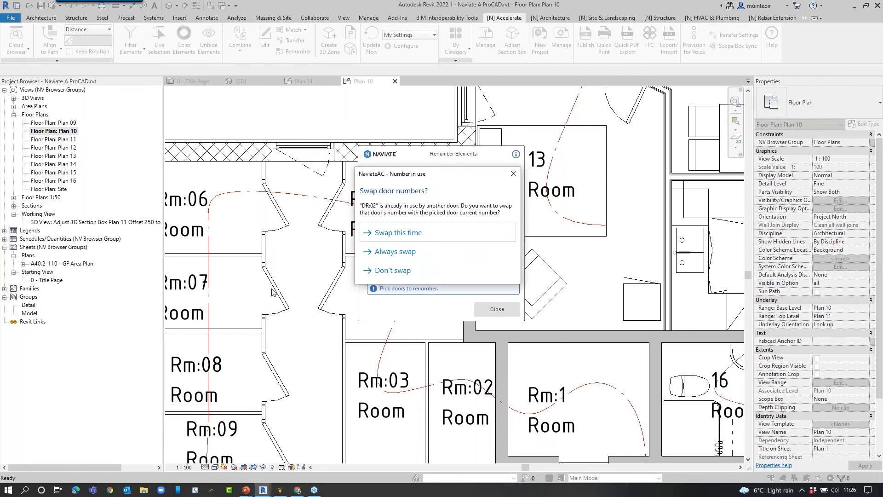
{"action": "left_click", "coordinate": [410, 253]}
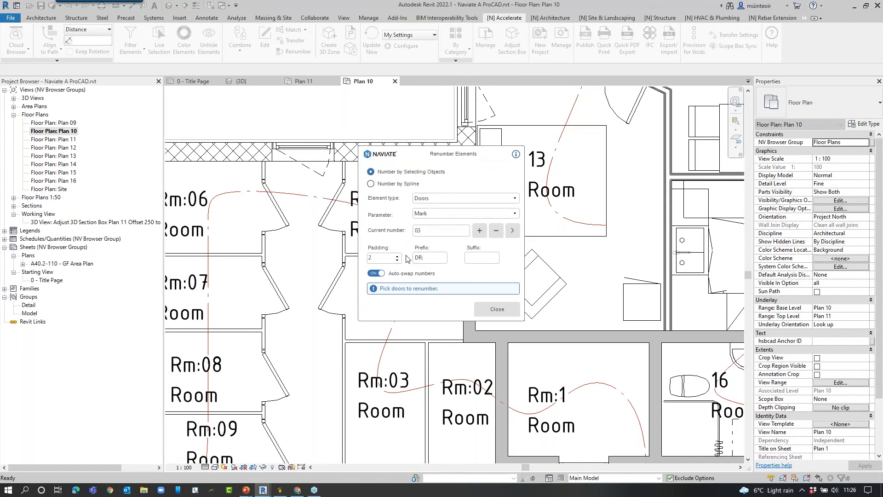
{"action": "left_click", "coordinate": [275, 386]}
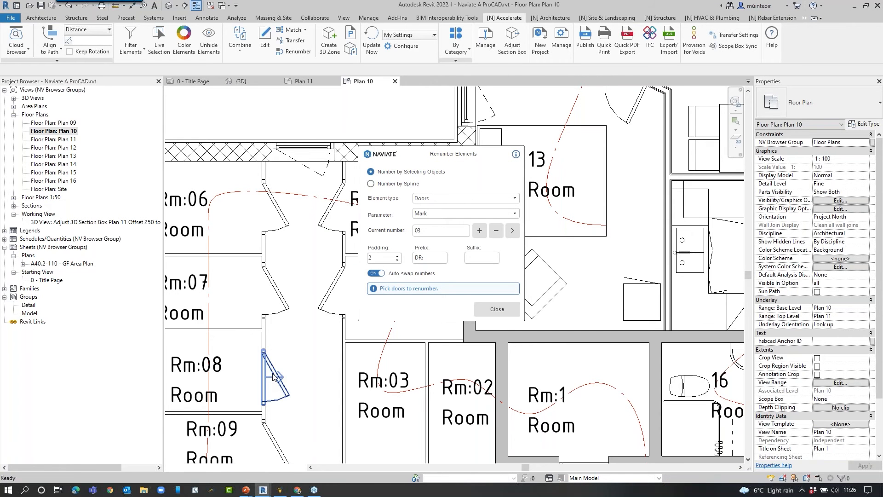
Finish the door renumbering and check the Mark values of the doors to rooms Rm:06 and Rm:04.
{"action": "left_click", "coordinate": [476, 309]}
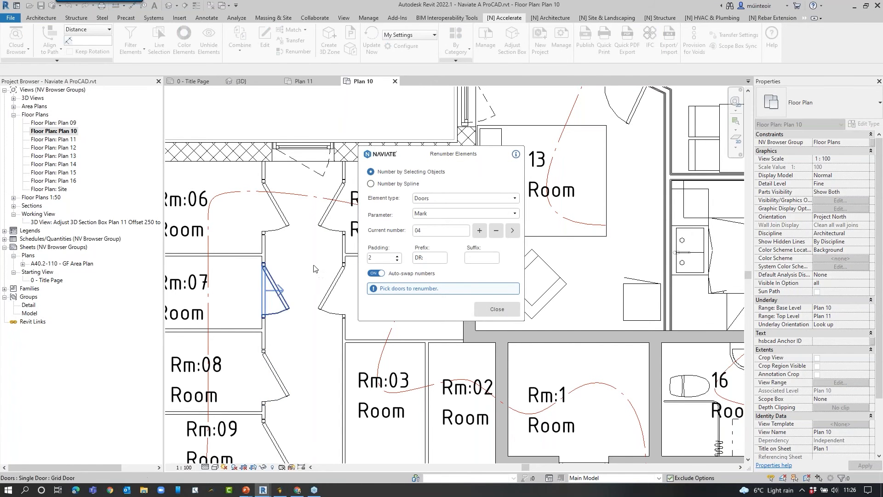
{"action": "left_click", "coordinate": [289, 233]}
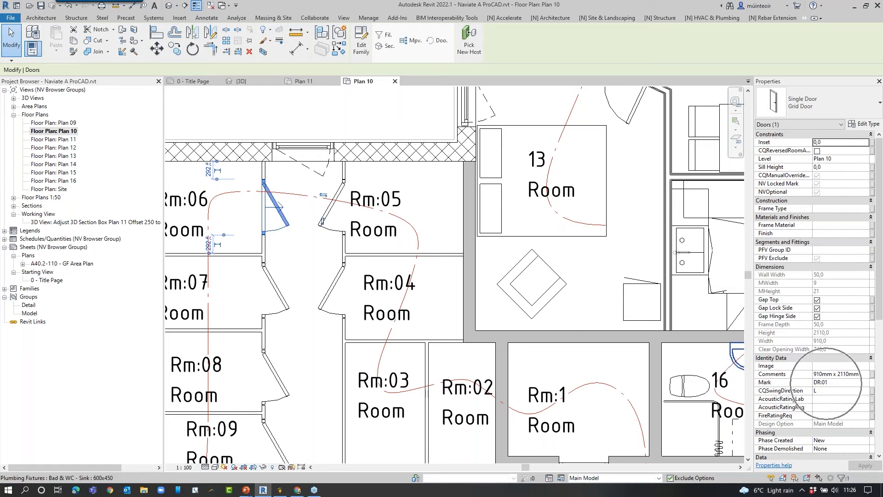
{"action": "left_click", "coordinate": [328, 266]}
{"action": "scroll", "coordinate": [322, 259], "scroll_direction": "down", "scroll_amount": 2}
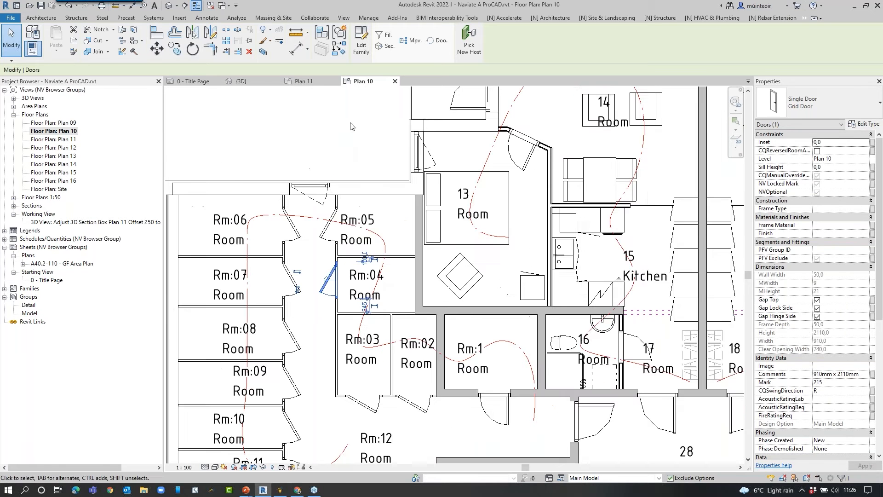
{"action": "left_click", "coordinate": [352, 126]}
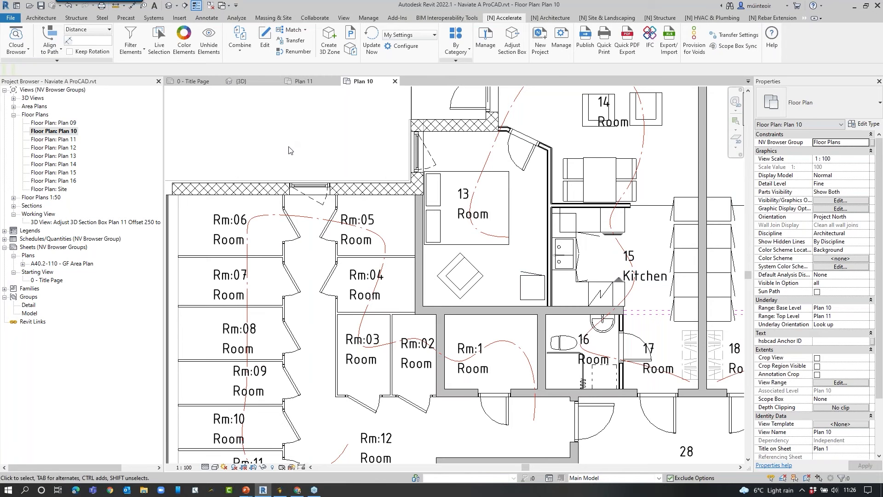
Set up Renumber Elements to number Rooms by spline, using the Number parameter and the prefix Room:.
{"action": "middle_click_drag", "start_coordinate": [290, 151], "coordinate": [343, 152]}
{"action": "scroll", "coordinate": [354, 150], "scroll_direction": "down", "scroll_amount": 4}
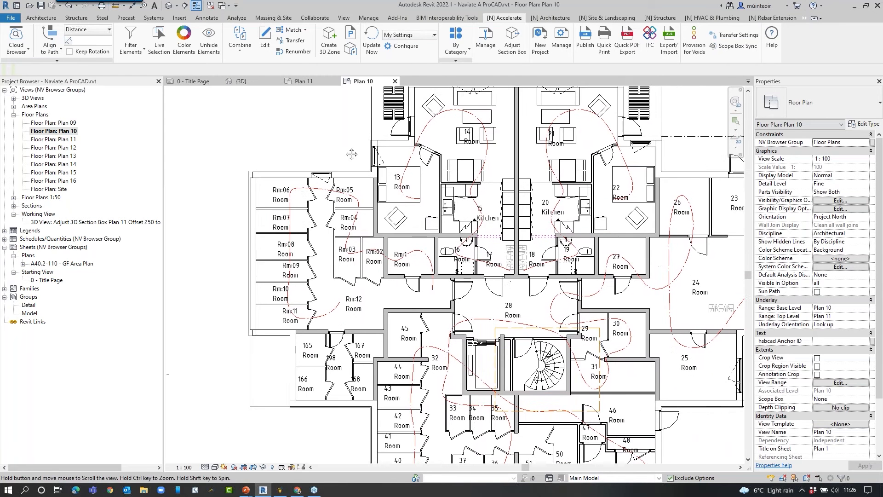
{"action": "scroll", "coordinate": [351, 154], "scroll_direction": "down", "scroll_amount": 1}
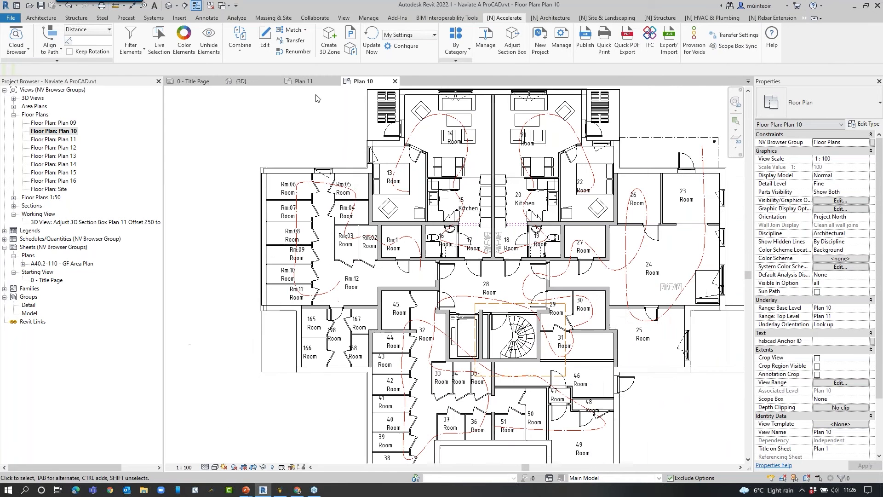
{"action": "left_click", "coordinate": [297, 52]}
{"action": "left_click", "coordinate": [381, 185]}
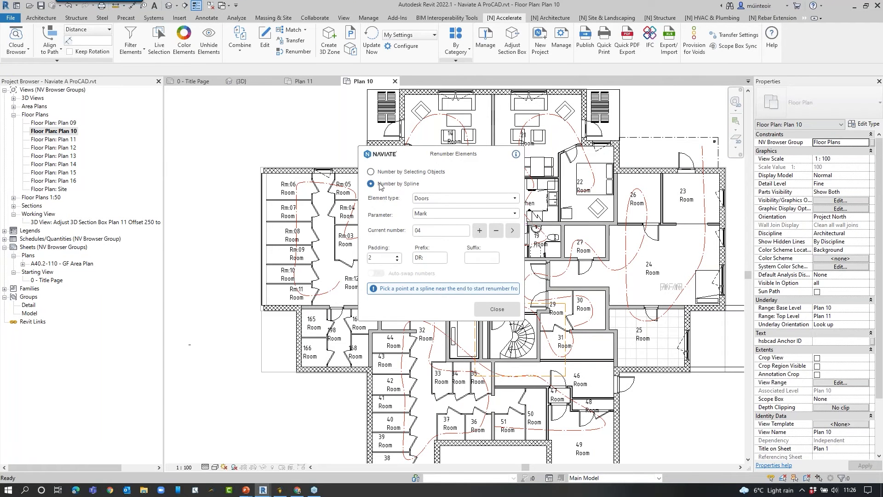
{"action": "left_click", "coordinate": [448, 199]}
{"action": "left_click", "coordinate": [443, 257]}
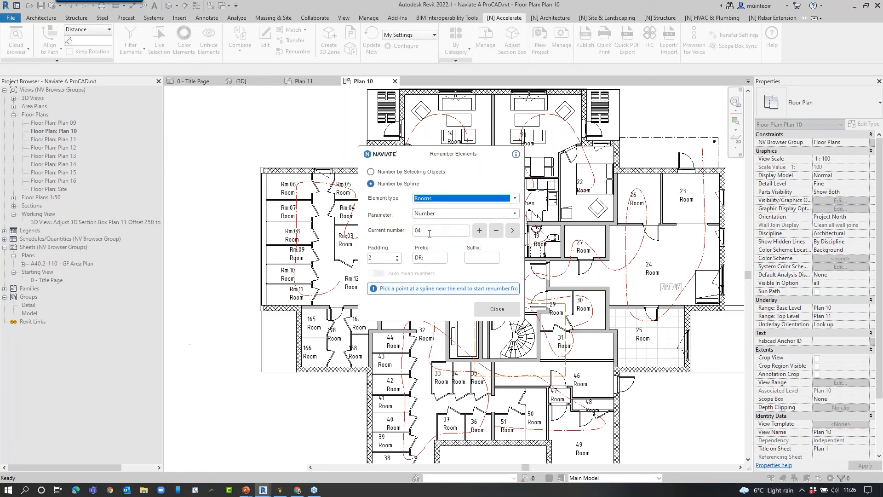
{"action": "left_click_drag", "start_coordinate": [427, 258], "coordinate": [401, 259]}
{"action": "type", "text": "R"}
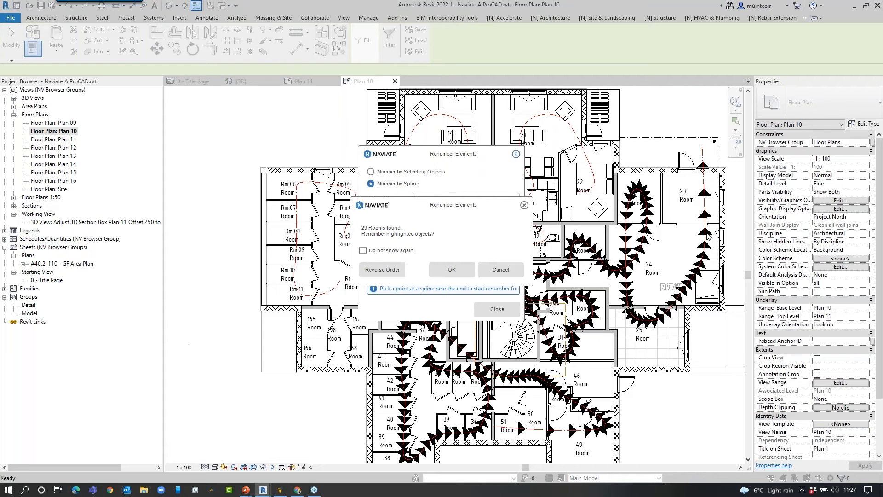
Renumber the rooms along the long spline from 01, close the tool and review the new room numbers.
{"action": "left_click", "coordinate": [451, 270]}
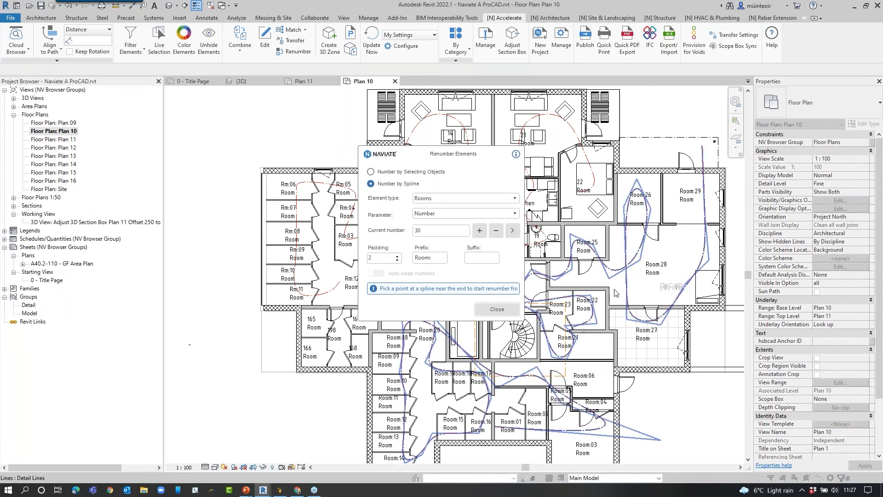
{"action": "left_click", "coordinate": [505, 313]}
{"action": "scroll", "coordinate": [682, 195], "scroll_direction": "up", "scroll_amount": 3}
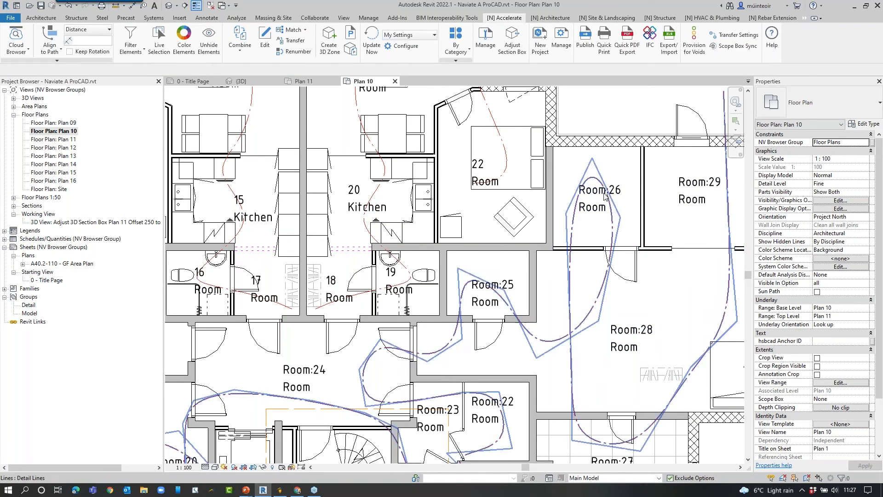
{"action": "scroll", "coordinate": [566, 250], "scroll_direction": "down", "scroll_amount": 2}
{"action": "middle_click_drag", "start_coordinate": [552, 219], "coordinate": [551, 219]}
{"action": "scroll", "coordinate": [551, 219], "scroll_direction": "down", "scroll_amount": 10}
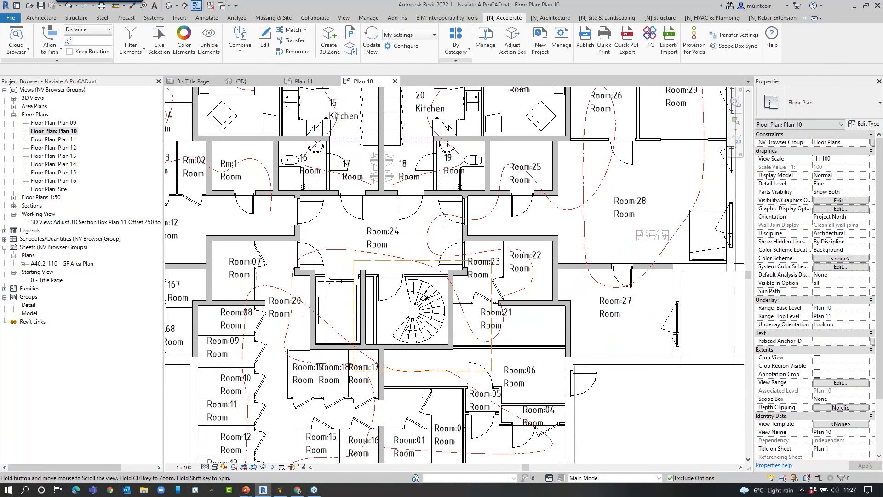
{"action": "scroll", "coordinate": [465, 133], "scroll_direction": "up", "scroll_amount": 5}
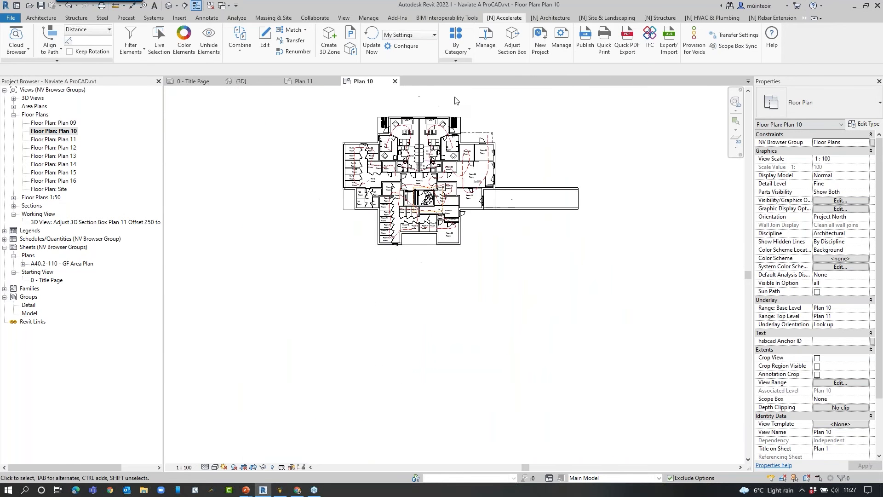
Close the Plan 10 and Plan 11 floor plans to return to the 3D view.
{"action": "left_click", "coordinate": [395, 81]}
{"action": "middle_click_drag", "start_coordinate": [386, 116], "coordinate": [305, 123]}
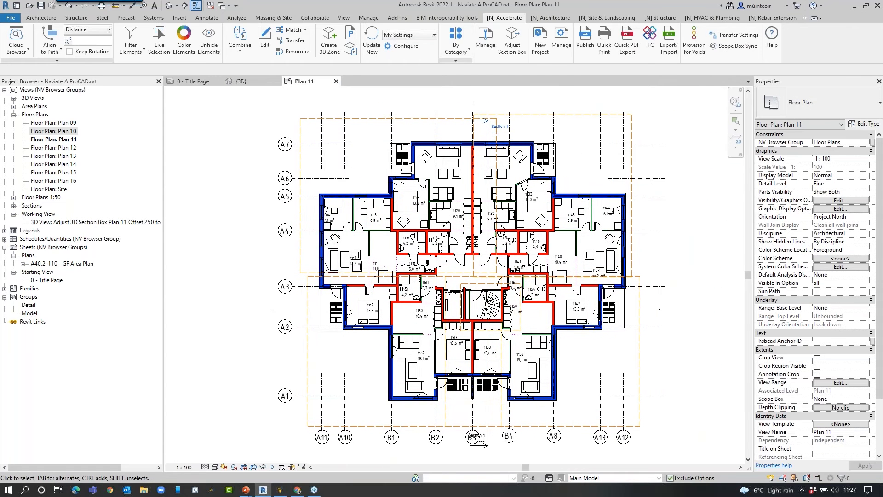
{"action": "left_click", "coordinate": [336, 81]}
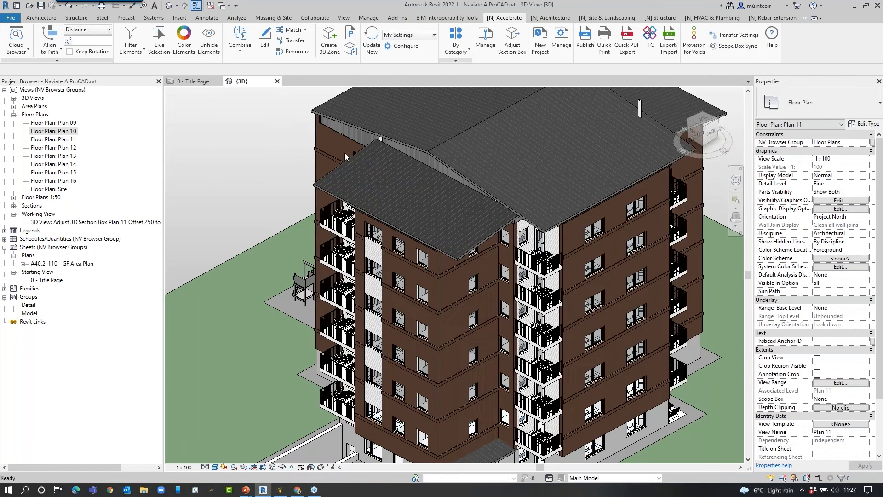
Show the whole building in the 3D view and open Naviate's Room Drawings tool.
{"action": "left_click", "coordinate": [550, 19]}
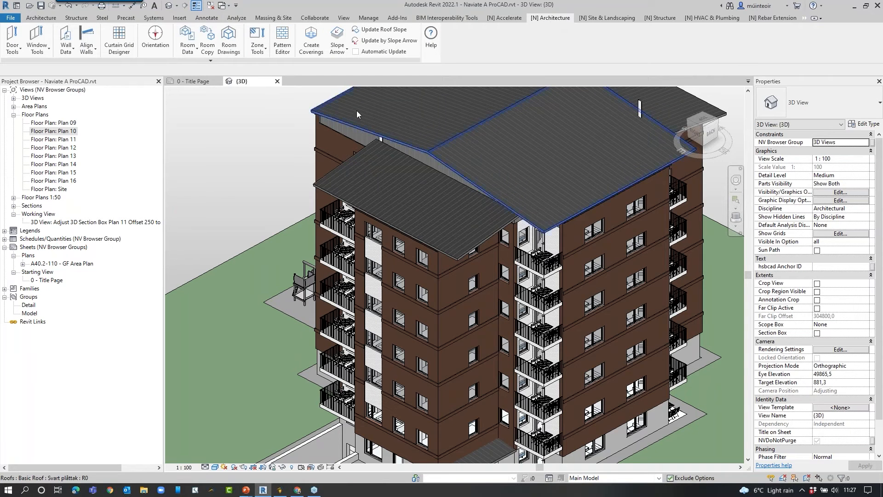
{"action": "scroll", "coordinate": [278, 138], "scroll_direction": "down", "scroll_amount": 2}
{"action": "middle_click_drag", "start_coordinate": [277, 138], "coordinate": [275, 191]}
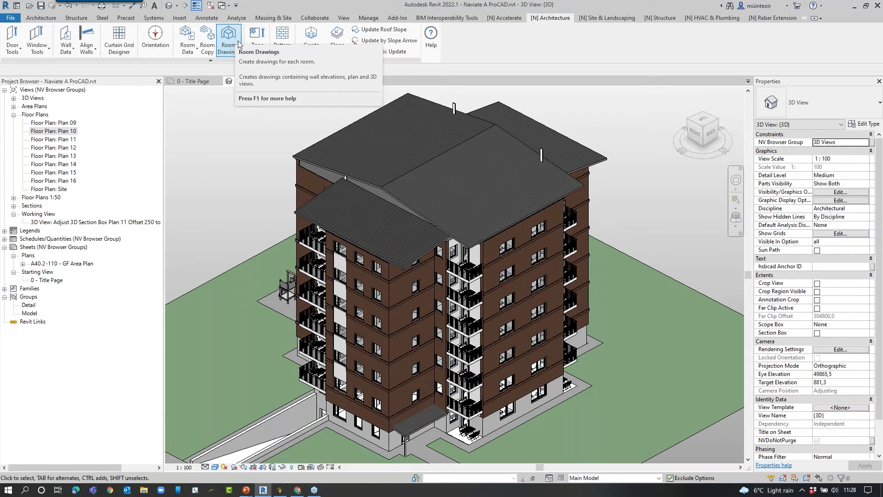
{"action": "left_click", "coordinate": [227, 46]}
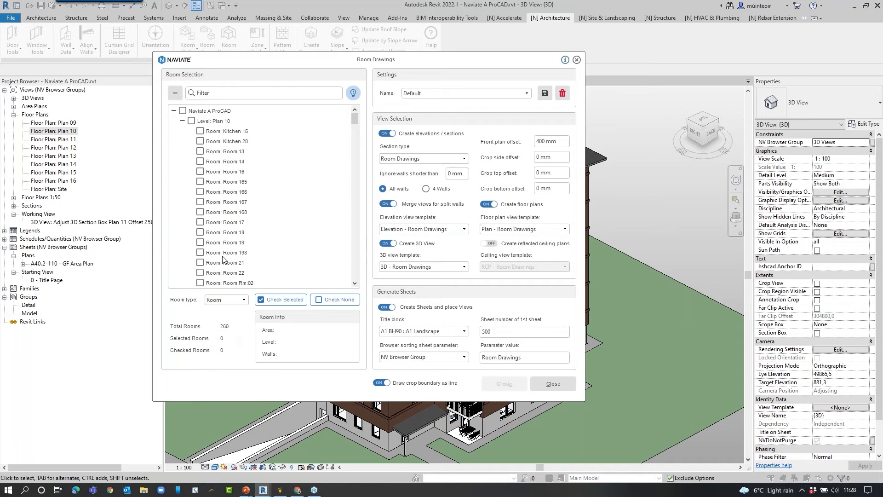
{"action": "left_click", "coordinate": [192, 122]}
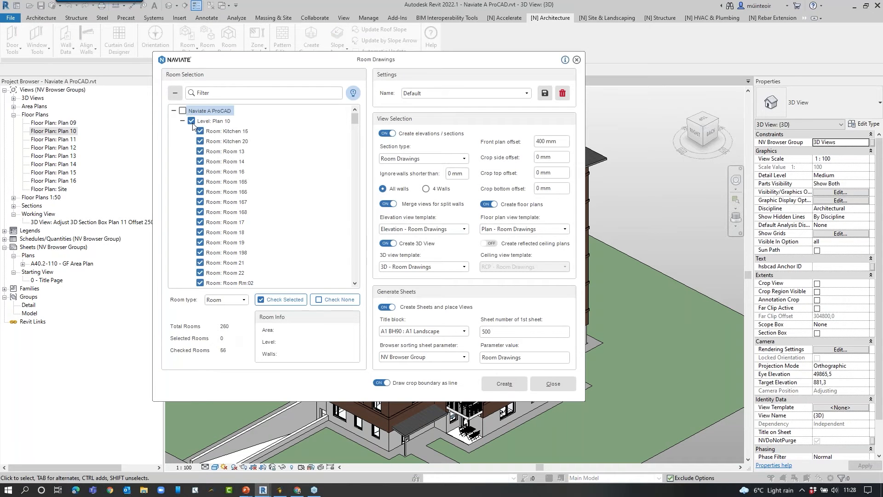
{"action": "left_click", "coordinate": [191, 121]}
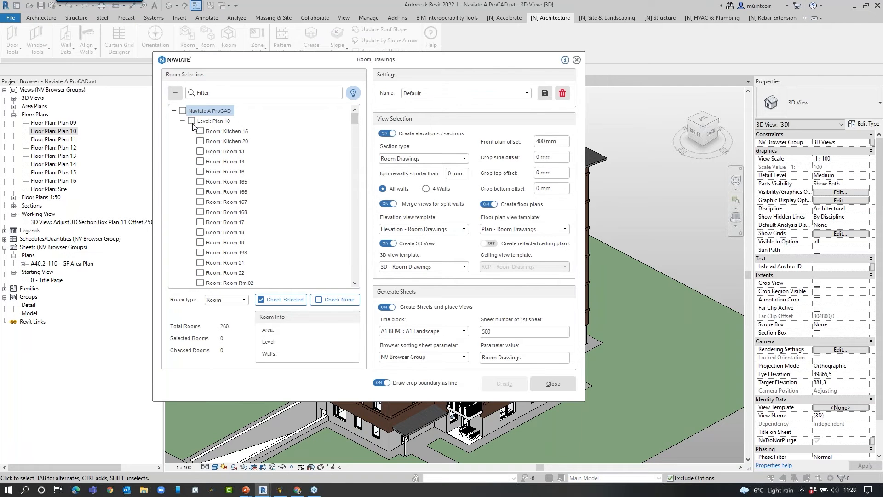
{"action": "left_click", "coordinate": [191, 122]}
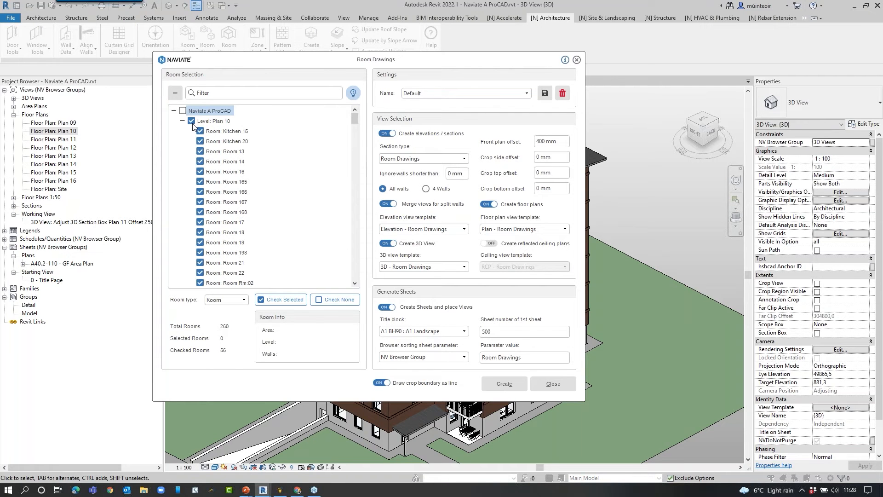
{"action": "left_click", "coordinate": [191, 121]}
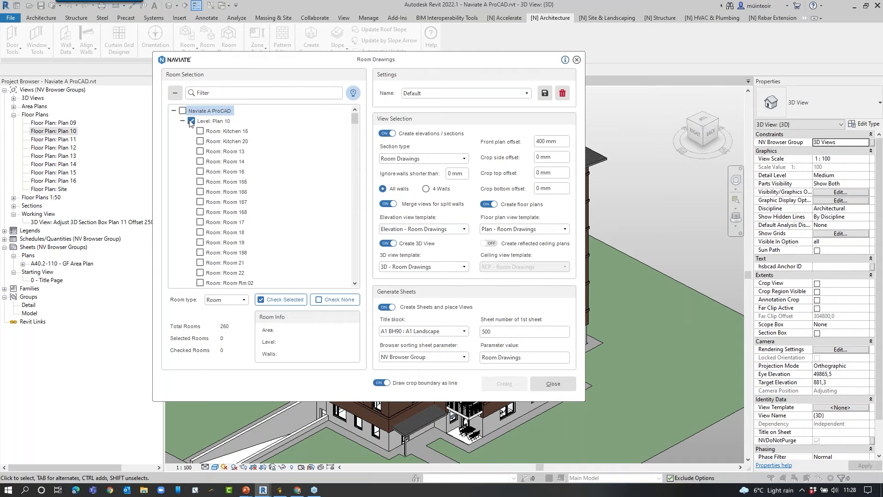
{"action": "left_click", "coordinate": [192, 121]}
{"action": "left_click", "coordinate": [190, 121]}
Choose only room Kitchen 15 on Plan 10, with section type Room Drawings and no reflected ceiling plans.
{"action": "left_click", "coordinate": [201, 131]}
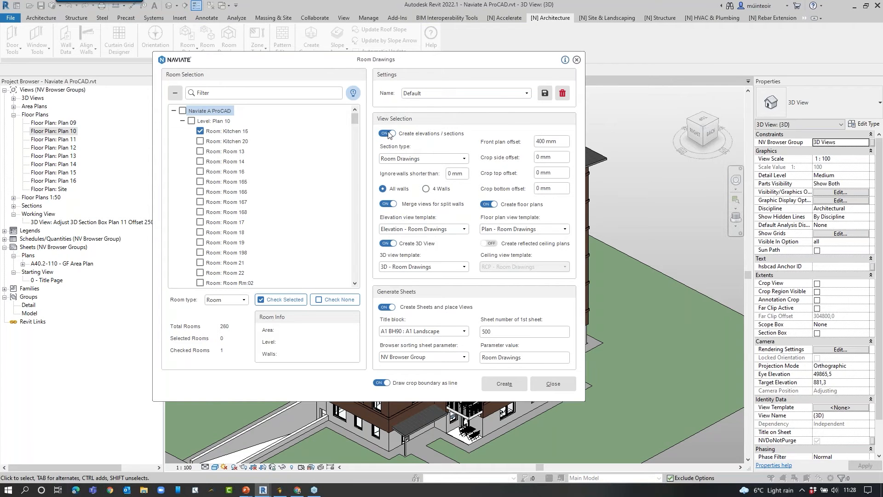
{"action": "left_click", "coordinate": [426, 159]}
{"action": "left_click", "coordinate": [423, 172]}
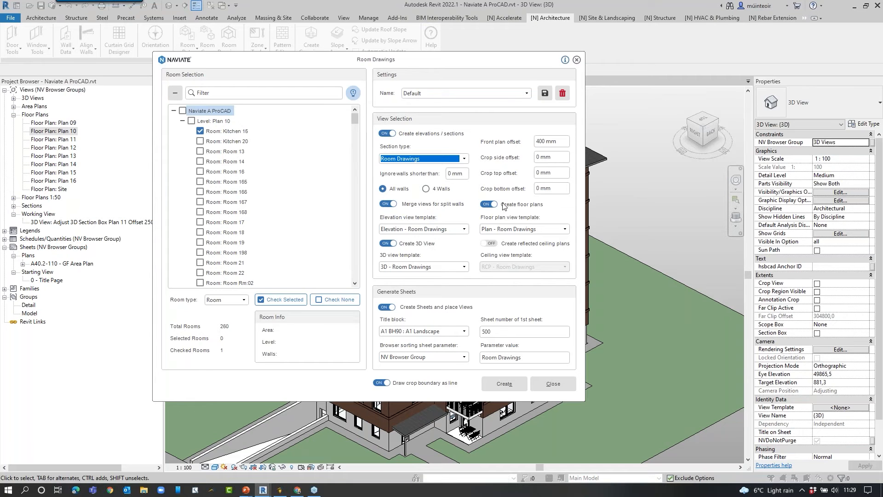
{"action": "left_click", "coordinate": [490, 243]}
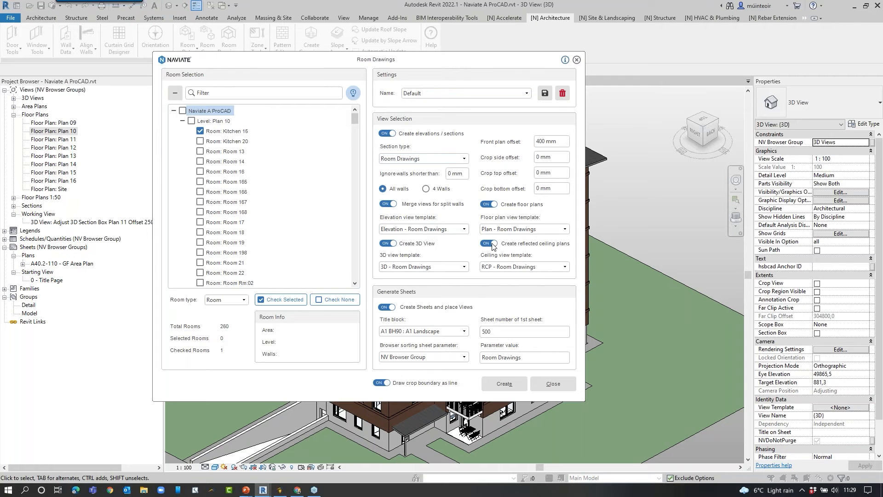
{"action": "left_click", "coordinate": [492, 243]}
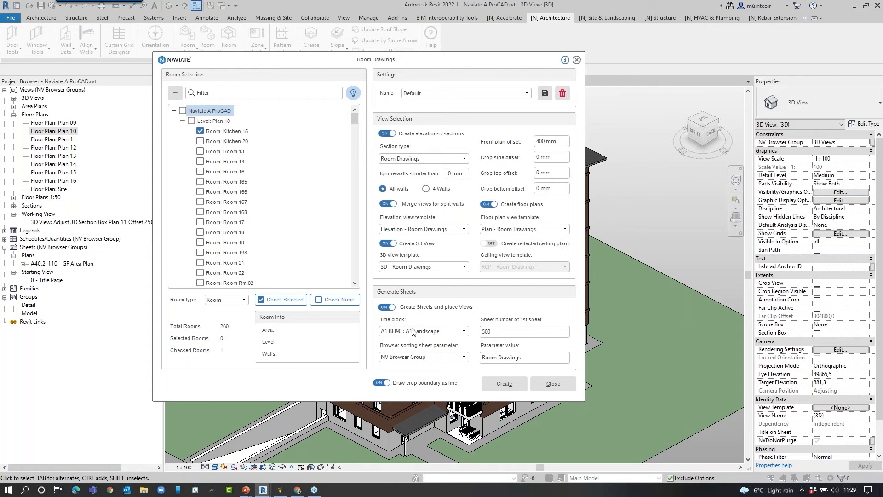
Generate the room drawings on an A1 Landscape sheet numbered 500, grouped under Room Drawings, accepting the fixed title block margins.
{"action": "left_click", "coordinate": [483, 331]}
{"action": "left_click", "coordinate": [510, 332]}
{"action": "mouse_move", "coordinate": [527, 356]}
{"action": "left_mouse_down"}
{"action": "mouse_move", "coordinate": [474, 351]}
{"action": "mouse_move", "coordinate": [526, 355]}
{"action": "left_mouse_up"}
{"action": "left_click", "coordinate": [508, 385]}
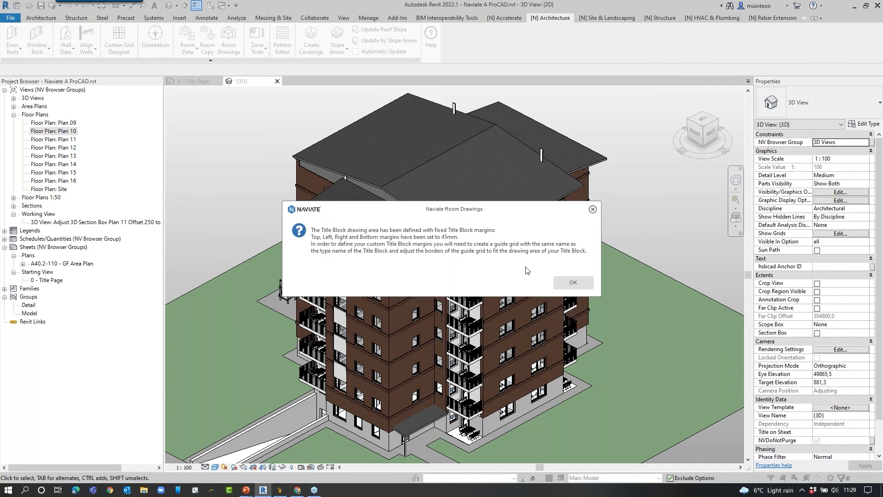
{"action": "left_click", "coordinate": [575, 283]}
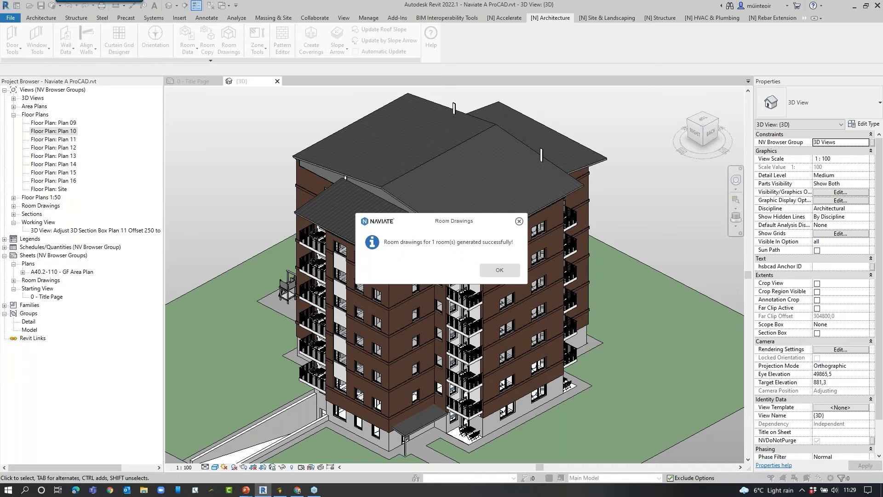
{"action": "left_click", "coordinate": [501, 269]}
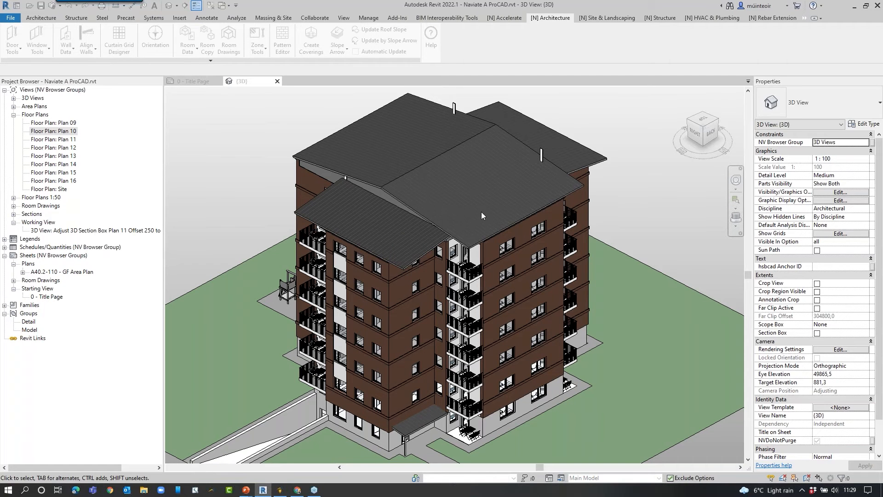
Open the 500 - Kitchen sheet under Room Drawings and examine its floor plan, wall elevations and 3D view.
{"action": "left_click", "coordinate": [14, 280]}
{"action": "left_click", "coordinate": [47, 288]}
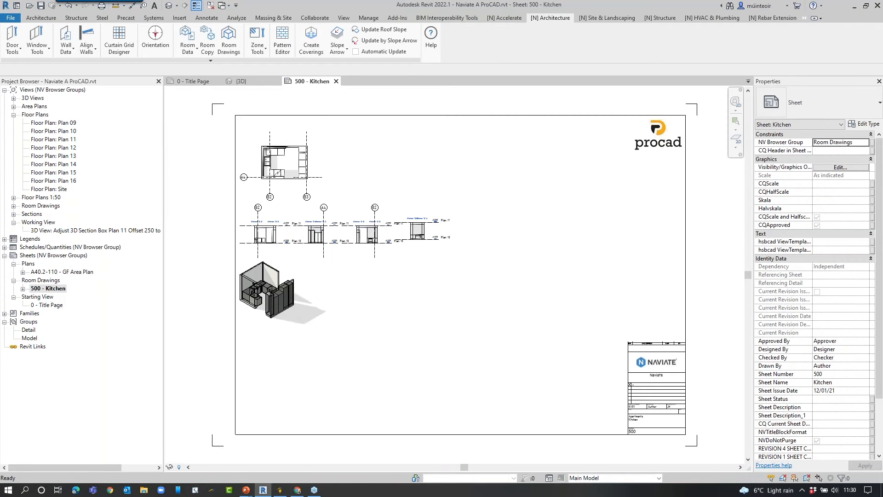
{"action": "scroll", "coordinate": [248, 125], "scroll_direction": "up", "scroll_amount": 5}
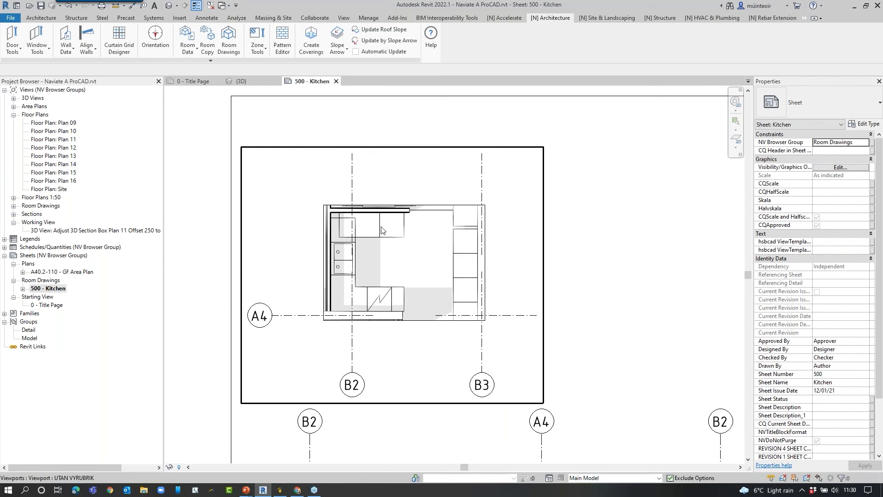
{"action": "scroll", "coordinate": [368, 219], "scroll_direction": "down", "scroll_amount": 3}
{"action": "middle_click_drag", "start_coordinate": [430, 296], "coordinate": [429, 239]}
{"action": "scroll", "coordinate": [354, 273], "scroll_direction": "up", "scroll_amount": 3}
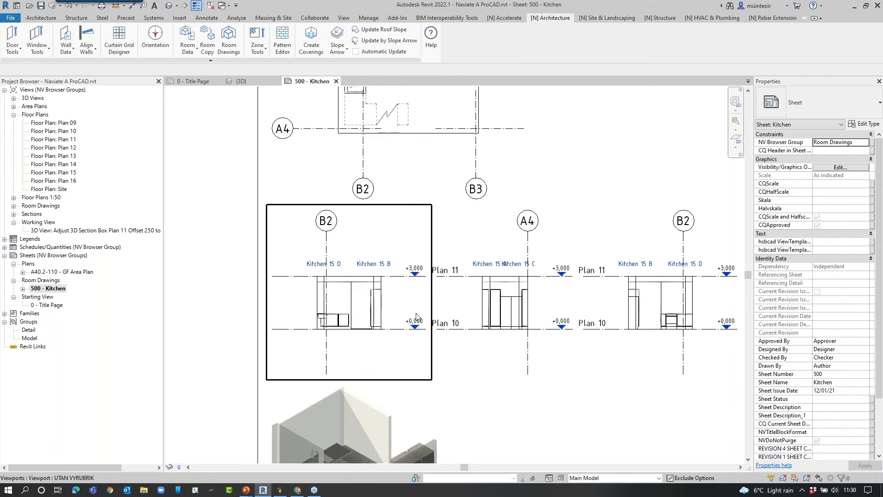
{"action": "middle_click_drag", "start_coordinate": [575, 360], "coordinate": [339, 328]}
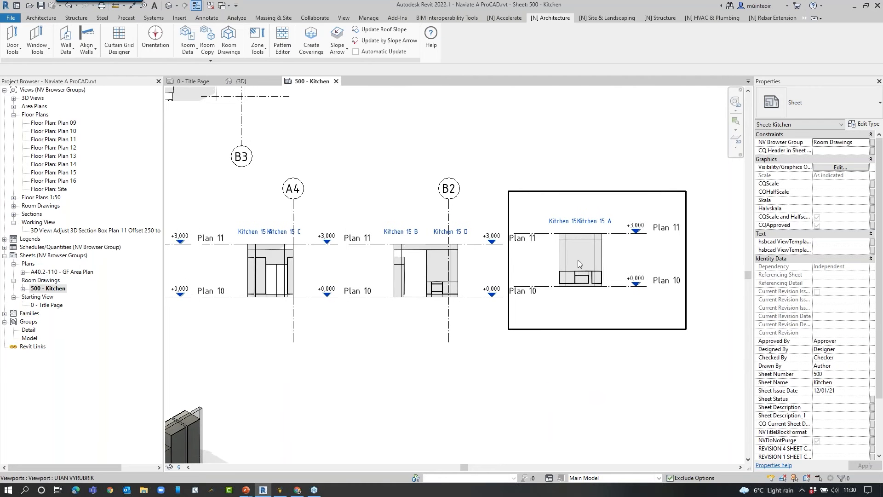
{"action": "middle_click_drag", "start_coordinate": [364, 391], "coordinate": [603, 215]}
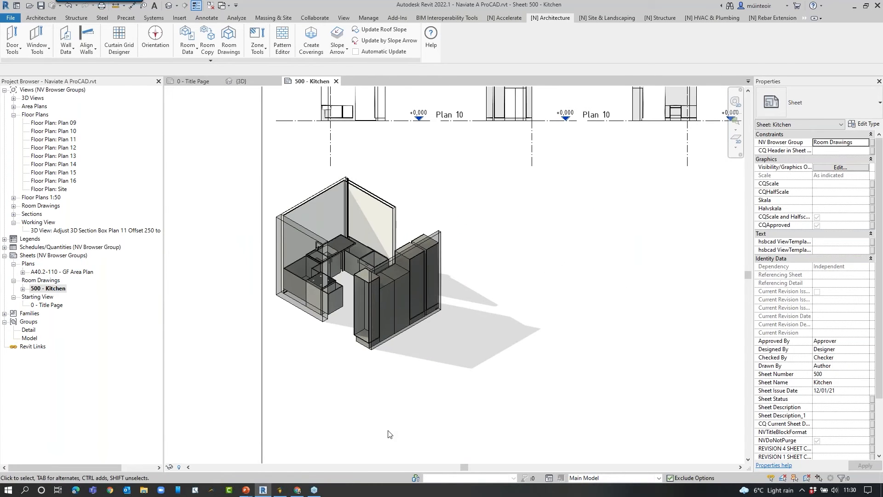
{"action": "scroll", "coordinate": [332, 362], "scroll_direction": "up", "scroll_amount": 2}
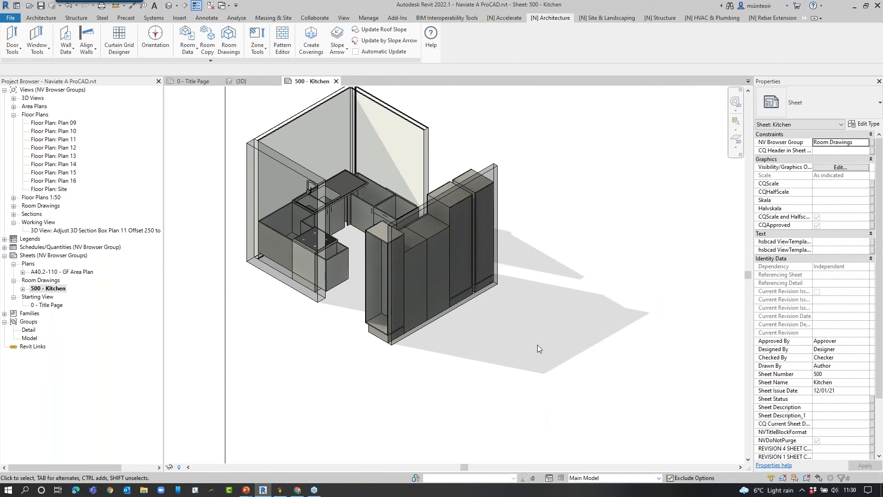
Look over the remaining views on the Kitchen sheet, close it and show the whole building in the 3D view.
{"action": "scroll", "coordinate": [568, 273], "scroll_direction": "down", "scroll_amount": 2}
{"action": "middle_click_drag", "start_coordinate": [475, 230], "coordinate": [471, 288]}
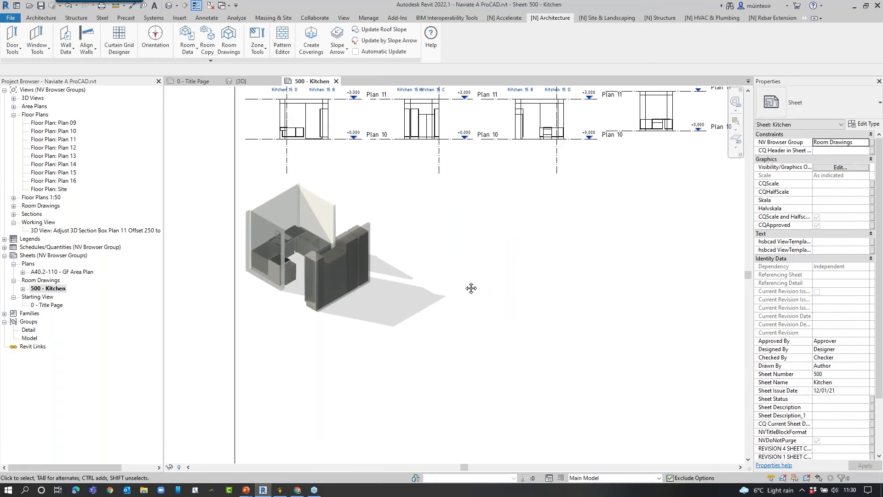
{"action": "scroll", "coordinate": [481, 267], "scroll_direction": "down", "scroll_amount": 1}
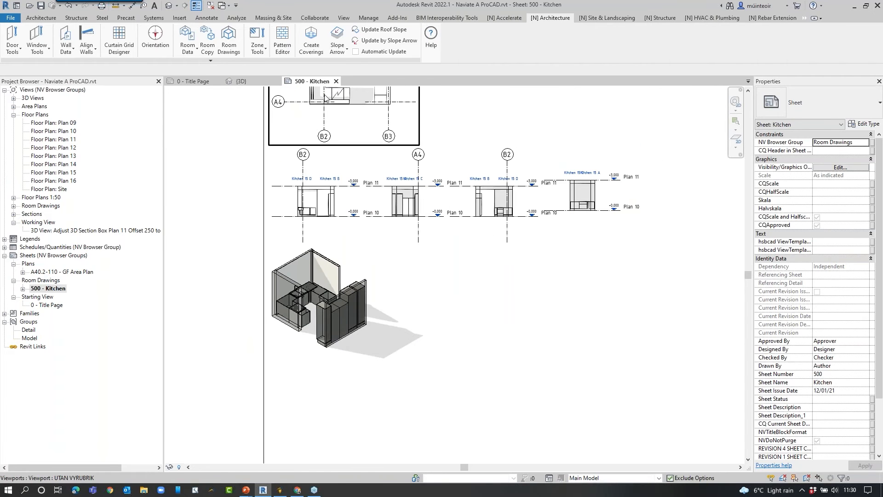
{"action": "left_click", "coordinate": [336, 81]}
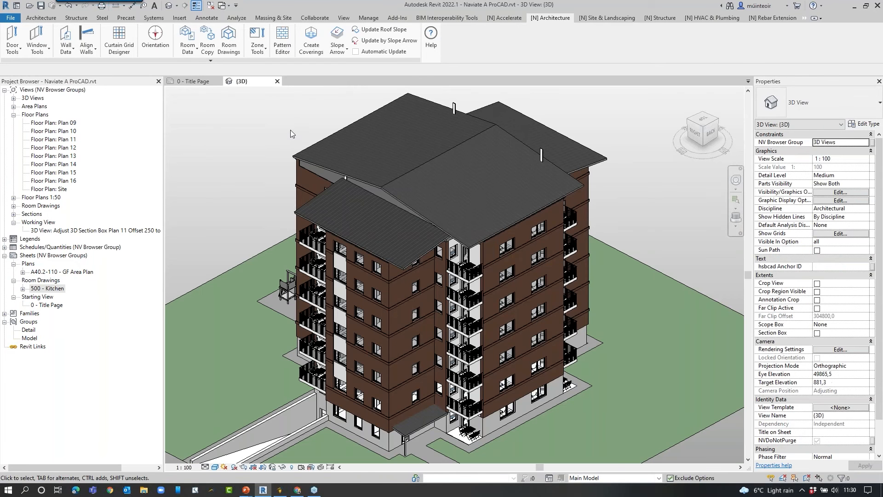
{"action": "key", "text": "z"}
{"action": "key", "text": "f"}
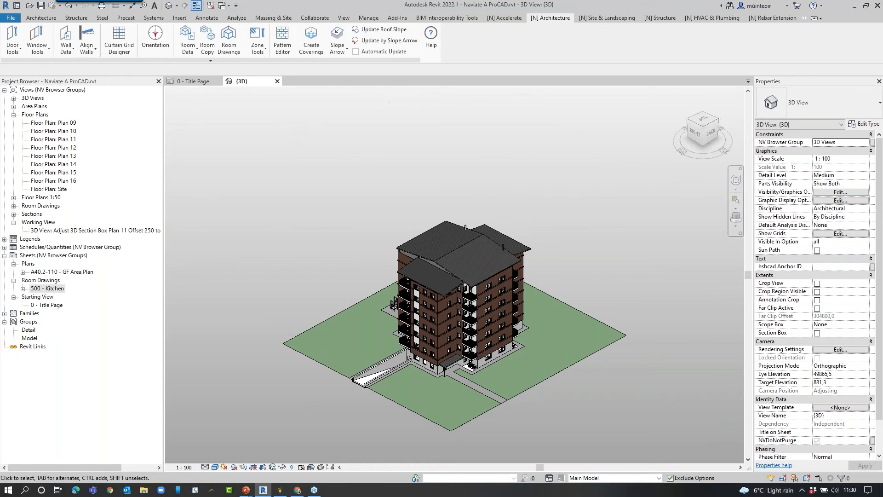
{"action": "scroll", "coordinate": [338, 185], "scroll_direction": "up", "scroll_amount": 1}
{"action": "middle_click_drag", "start_coordinate": [384, 160], "coordinate": [371, 77]}
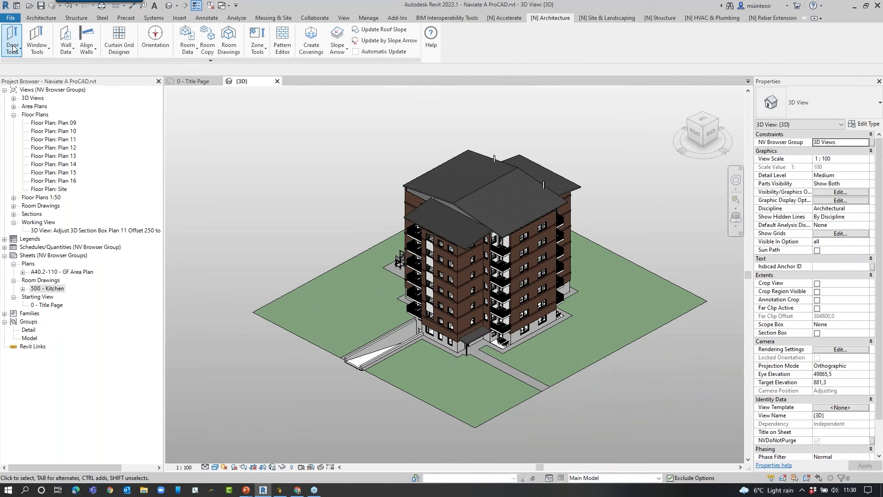
Open the Door Tool Settings and turn on the Unique identifier instance parameter.
{"action": "left_click", "coordinate": [18, 49]}
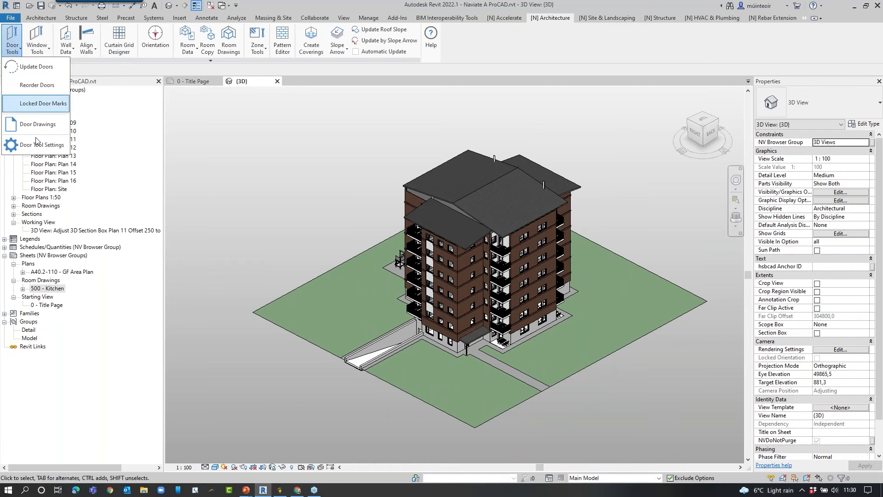
{"action": "left_click", "coordinate": [40, 55]}
{"action": "left_click", "coordinate": [15, 53]}
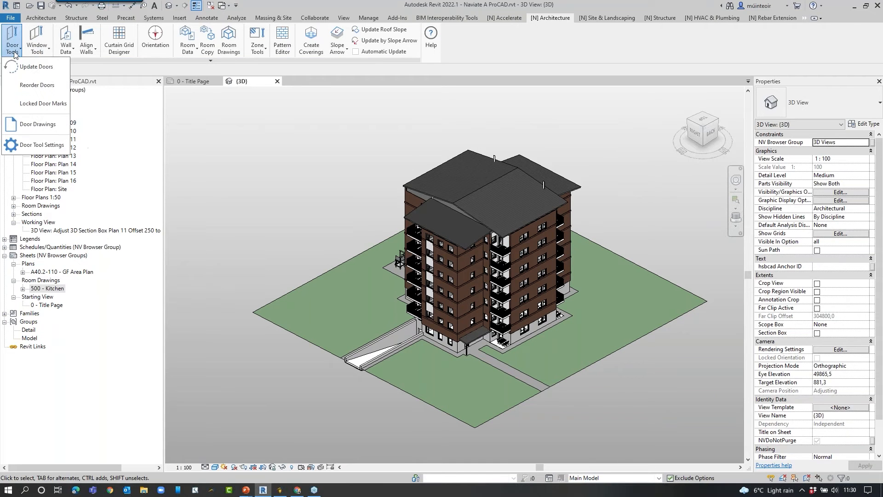
{"action": "left_click", "coordinate": [41, 145]}
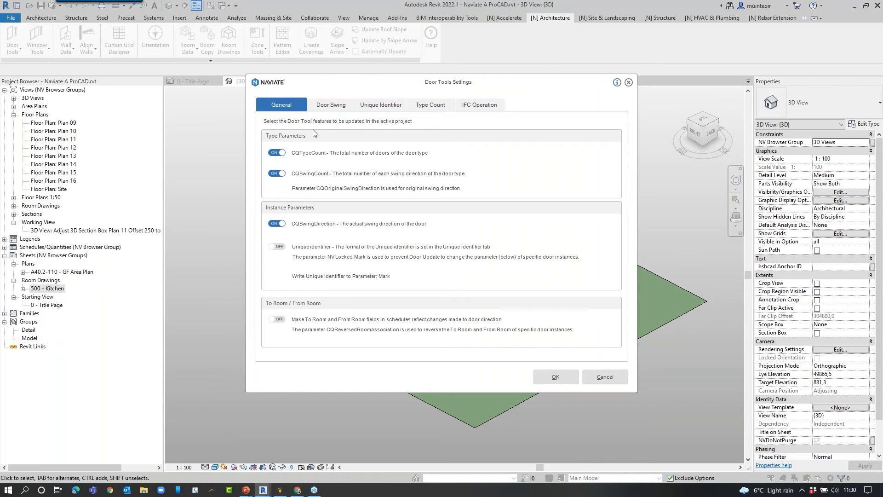
{"action": "left_click", "coordinate": [281, 247]}
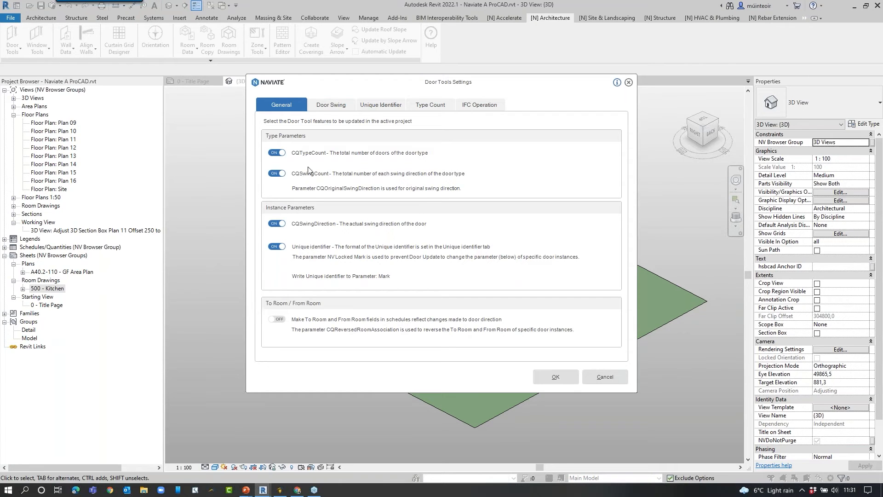
Review the opening direction of each door family and the codes used for flipped, left and right door swings.
{"action": "left_click", "coordinate": [327, 109]}
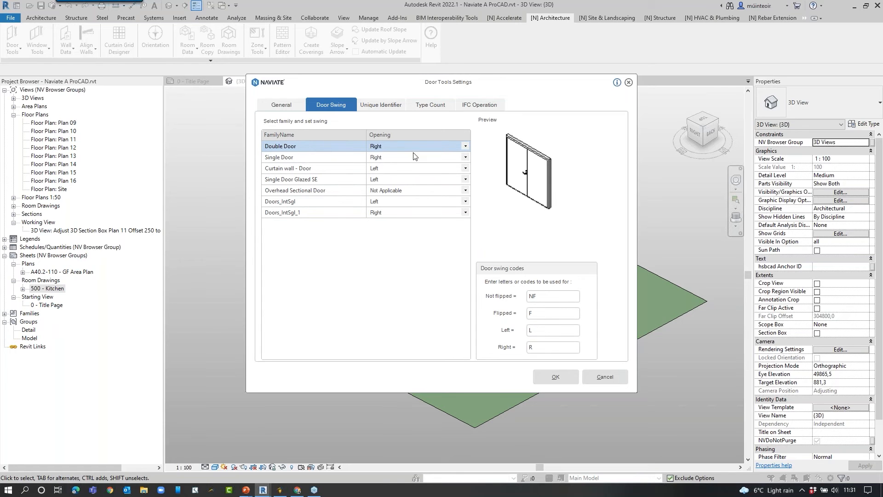
{"action": "left_click", "coordinate": [389, 149]}
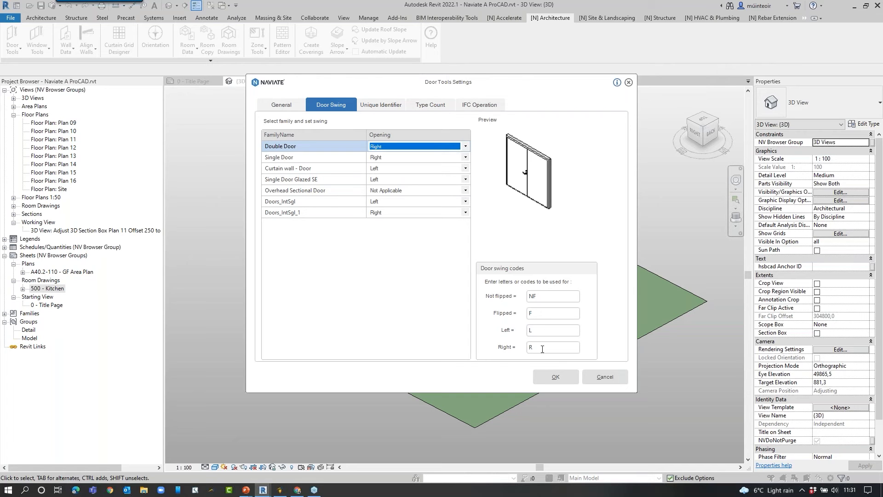
{"action": "left_click", "coordinate": [522, 340]}
Build the doors' unique identifier from Level Code, Department and Sequential Number, in that order.
{"action": "left_click", "coordinate": [367, 110]}
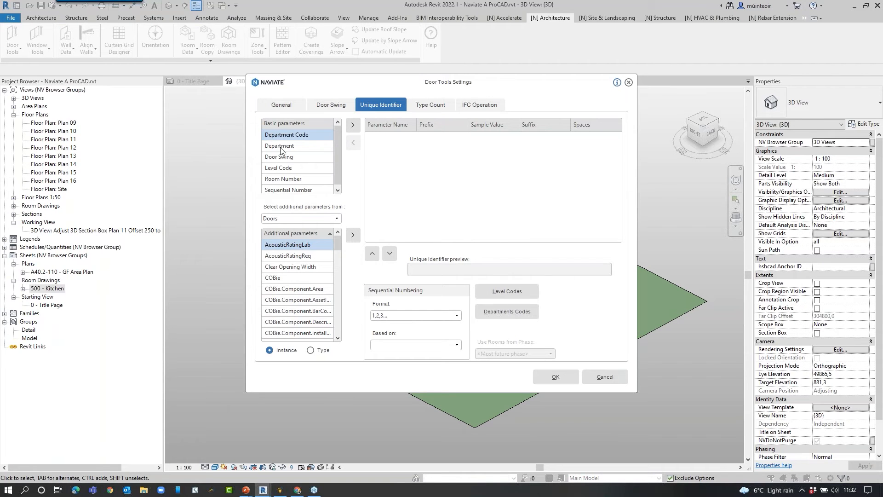
{"action": "left_click", "coordinate": [297, 167]}
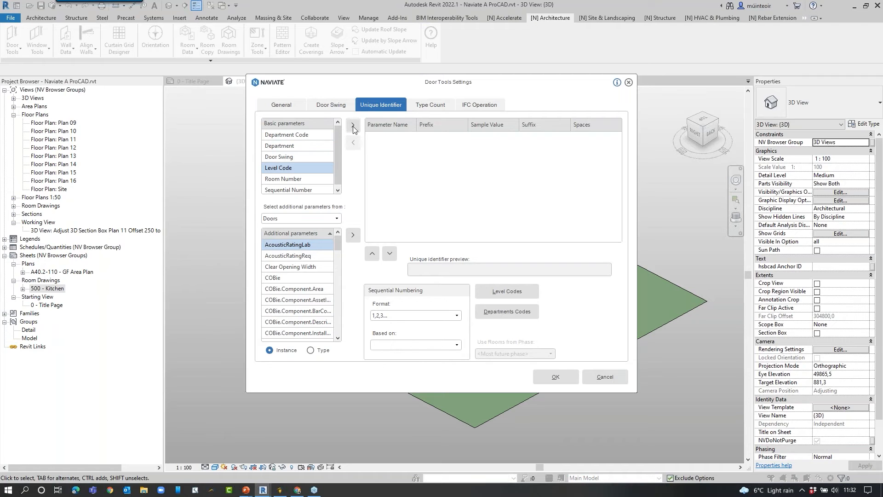
{"action": "left_click", "coordinate": [354, 126]}
{"action": "left_click", "coordinate": [297, 145]}
{"action": "left_click", "coordinate": [354, 126]}
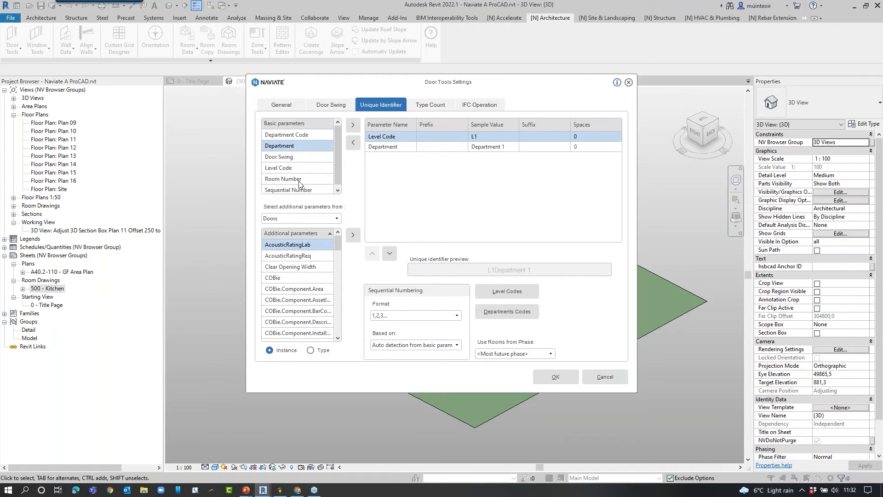
{"action": "scroll", "coordinate": [299, 183], "scroll_direction": "down", "scroll_amount": 1}
{"action": "left_click", "coordinate": [297, 180]}
{"action": "left_click", "coordinate": [353, 126]}
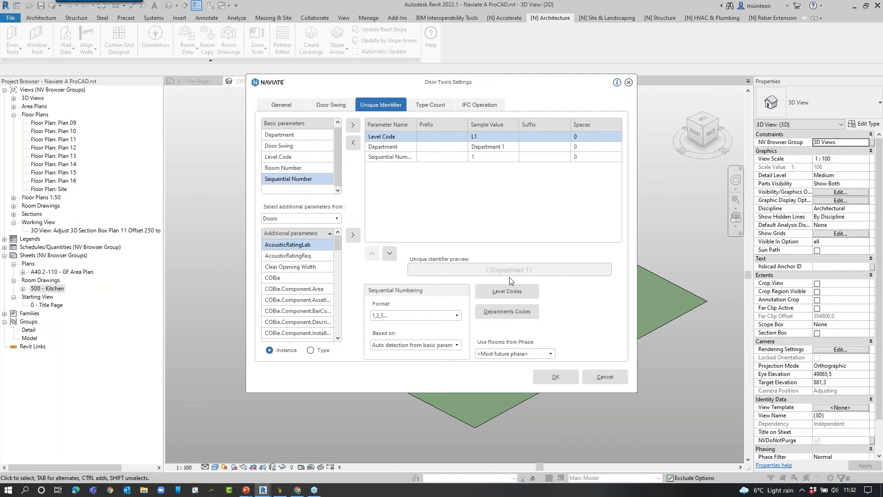
Add a hyphen suffix to both the Level Code and Department parts of the unique identifier.
{"action": "left_click", "coordinate": [539, 138]}
{"action": "type", "text": "-"}
{"action": "left_click", "coordinate": [539, 147]}
{"action": "type", "text": "-"}
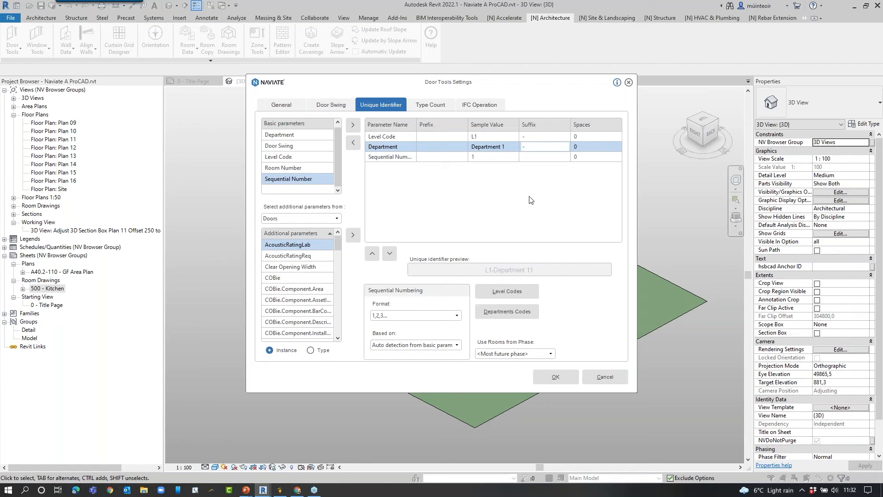
Set the level code of the Uppställningar level to XX and accept the level codes.
{"action": "left_click", "coordinate": [496, 292]}
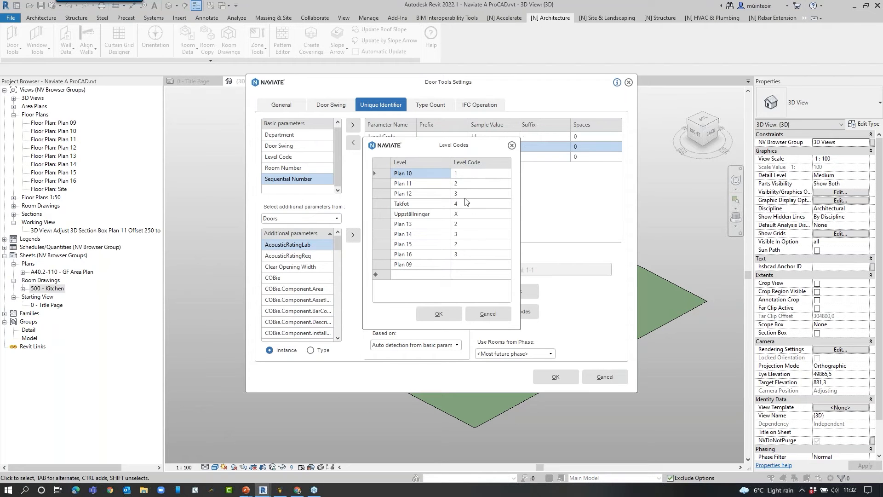
{"action": "left_click", "coordinate": [423, 217]}
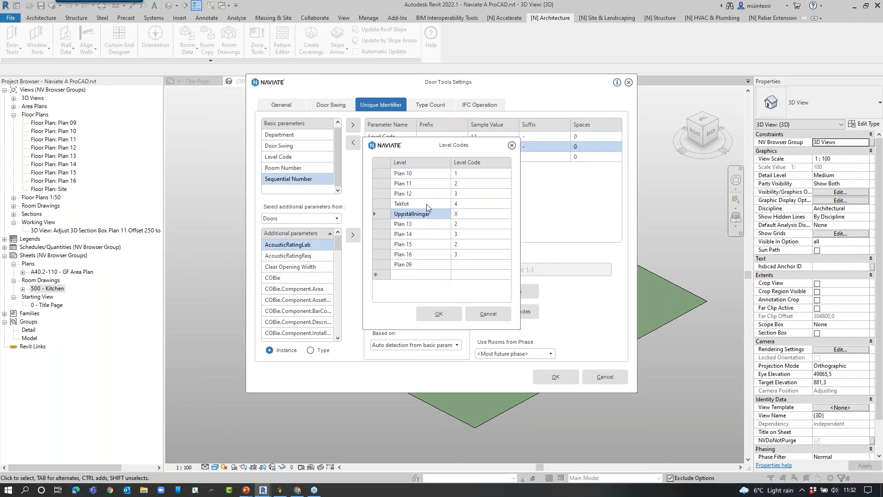
{"action": "left_click", "coordinate": [423, 203]}
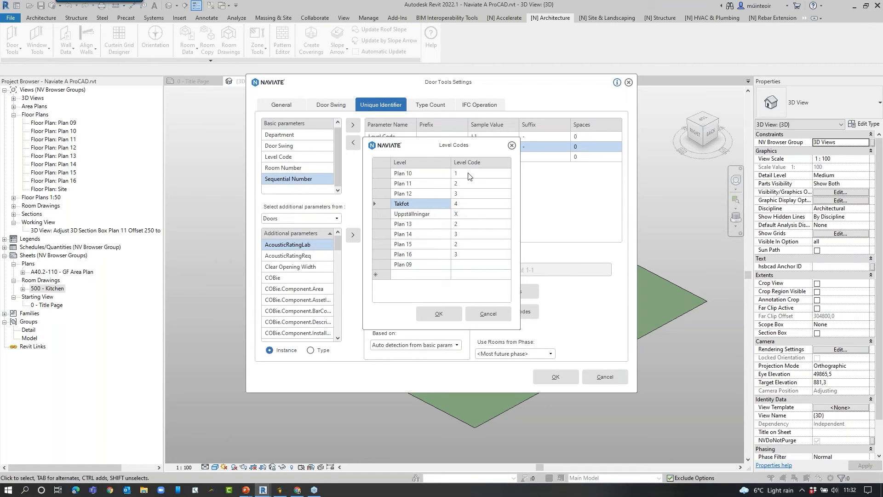
{"action": "left_click", "coordinate": [467, 213]}
{"action": "type", "text": "XX"}
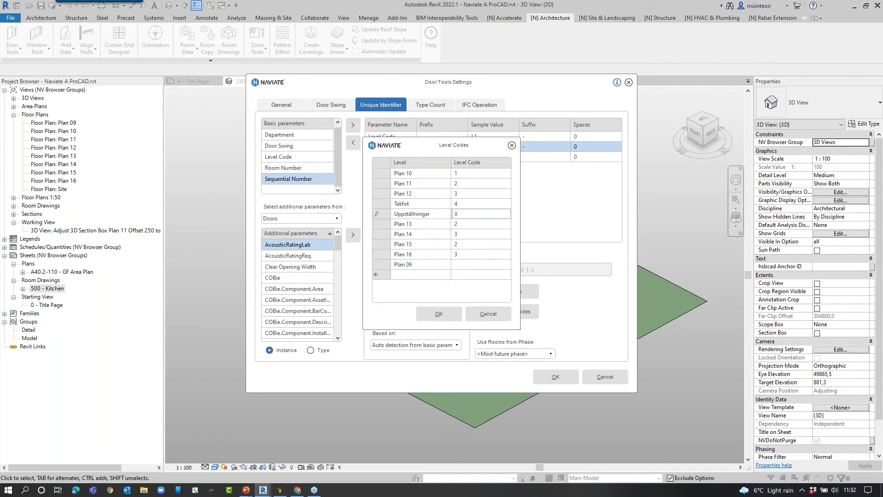
{"action": "left_click", "coordinate": [442, 224]}
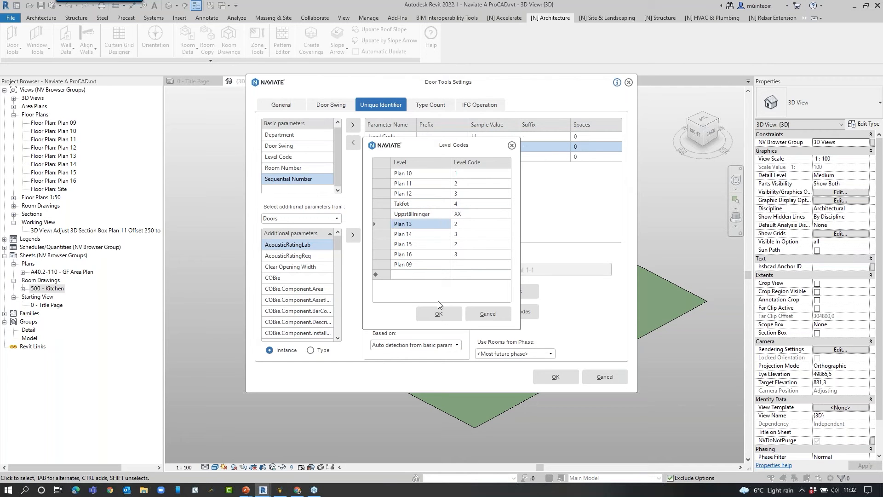
{"action": "left_click", "coordinate": [439, 313]}
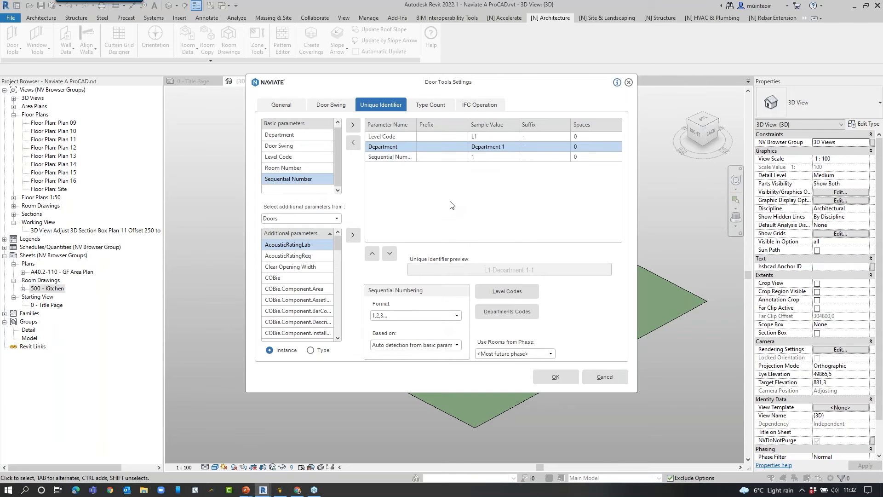
Copy all department names into the department codes and check the filled list.
{"action": "left_click", "coordinate": [499, 311]}
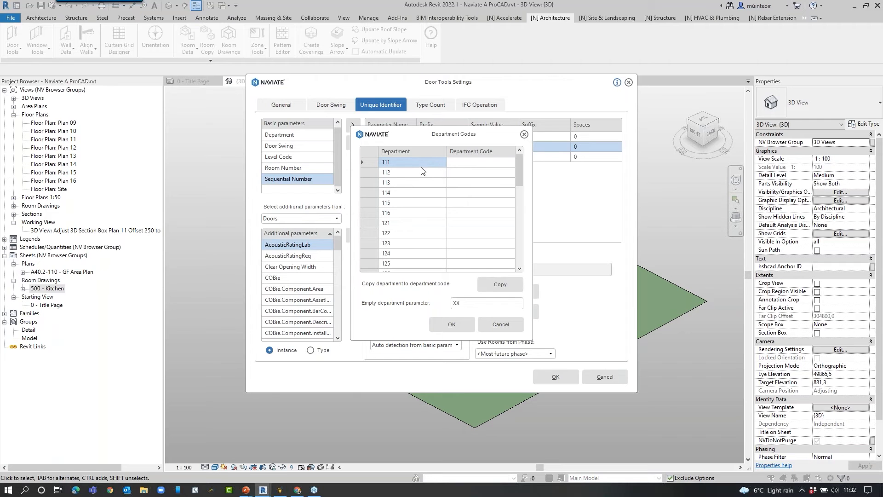
{"action": "left_click_drag", "start_coordinate": [416, 163], "coordinate": [401, 263]}
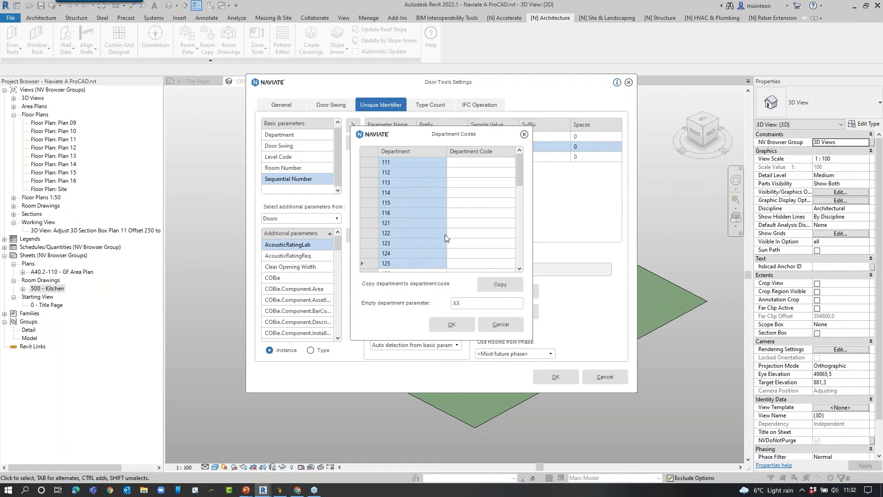
{"action": "left_click", "coordinate": [473, 161]}
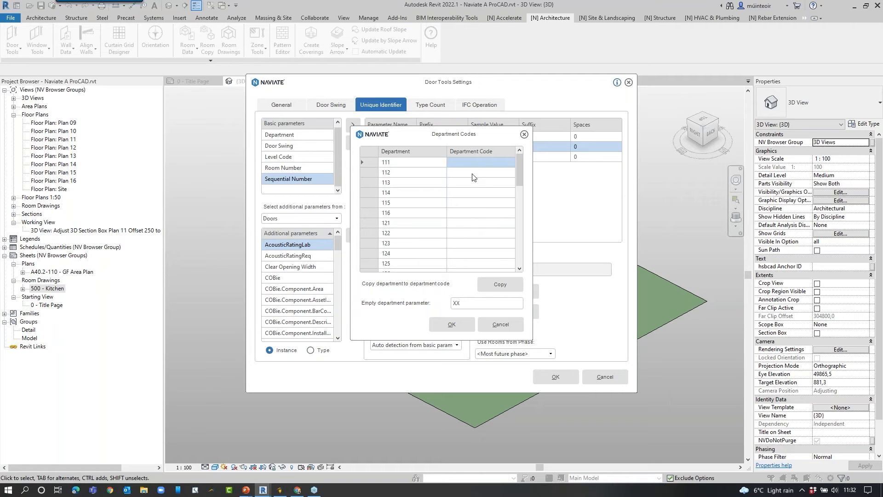
{"action": "scroll", "coordinate": [483, 257], "scroll_direction": "down", "scroll_amount": 2}
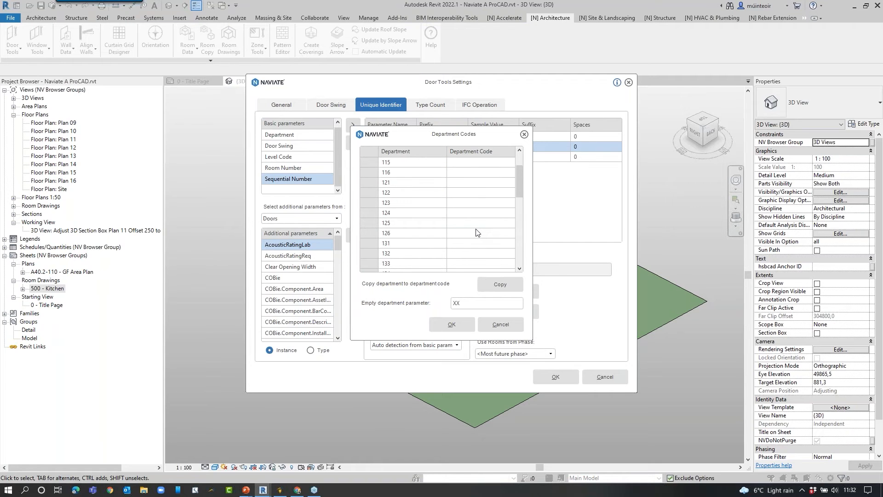
{"action": "left_click", "coordinate": [519, 282]}
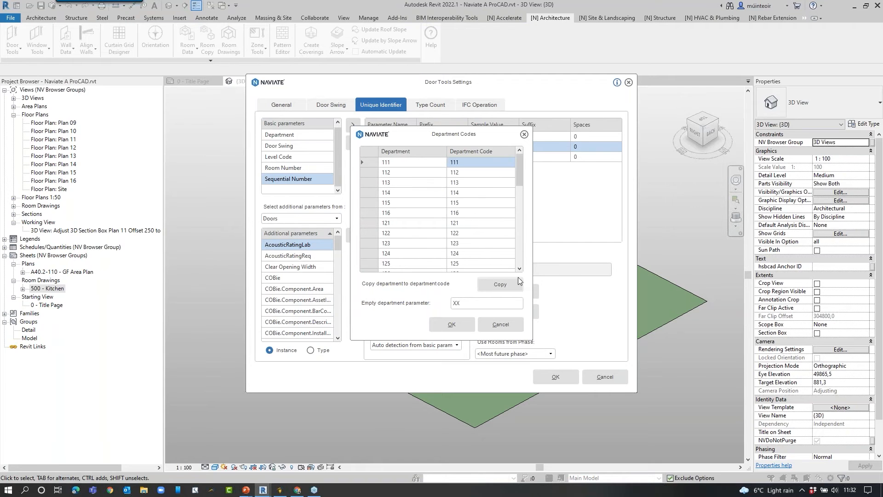
{"action": "scroll", "coordinate": [466, 234], "scroll_direction": "down", "scroll_amount": 10}
{"action": "scroll", "coordinate": [466, 235], "scroll_direction": "up", "scroll_amount": 10}
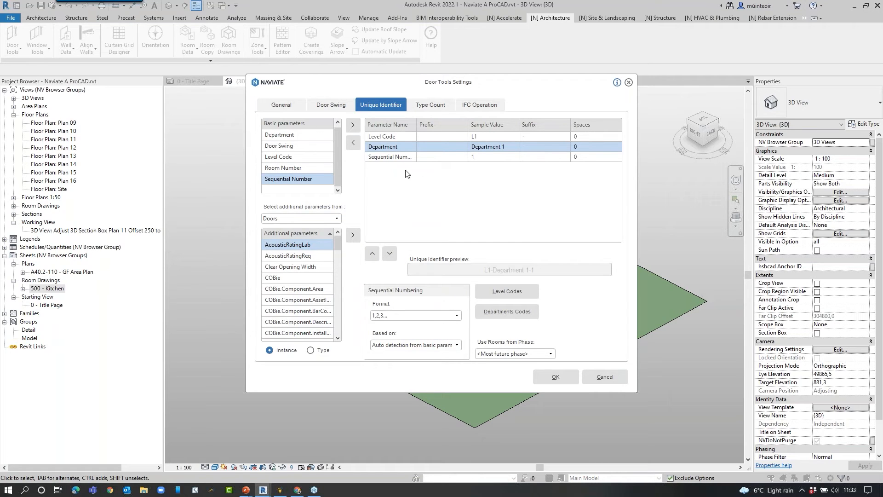
Save the door tool settings, update all doors in the entire project and close the report.
{"action": "left_click", "coordinate": [568, 370]}
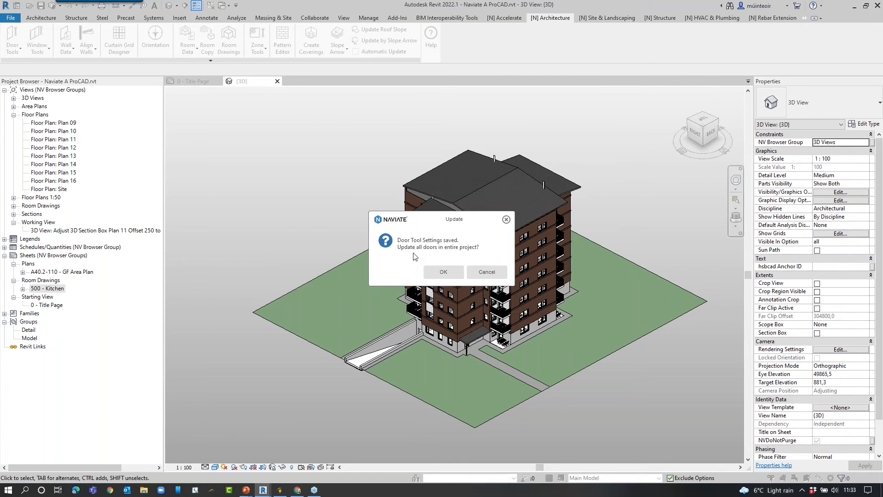
{"action": "left_click", "coordinate": [441, 272]}
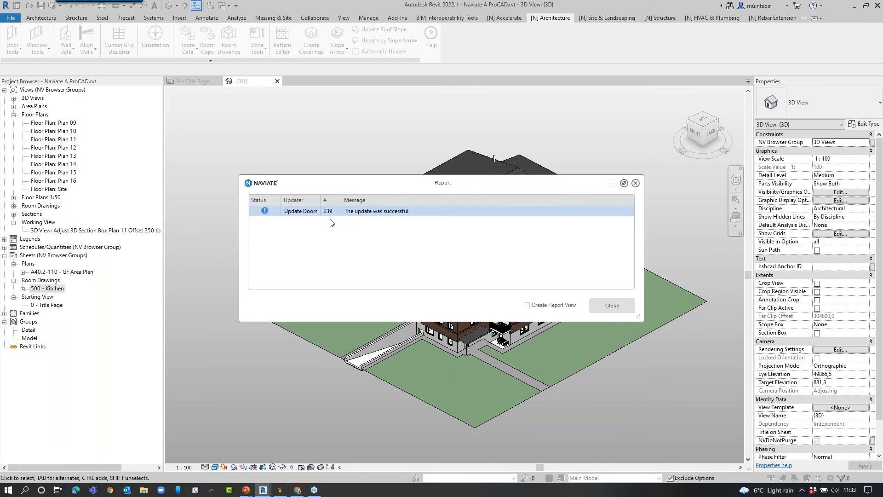
{"action": "left_click", "coordinate": [615, 308]}
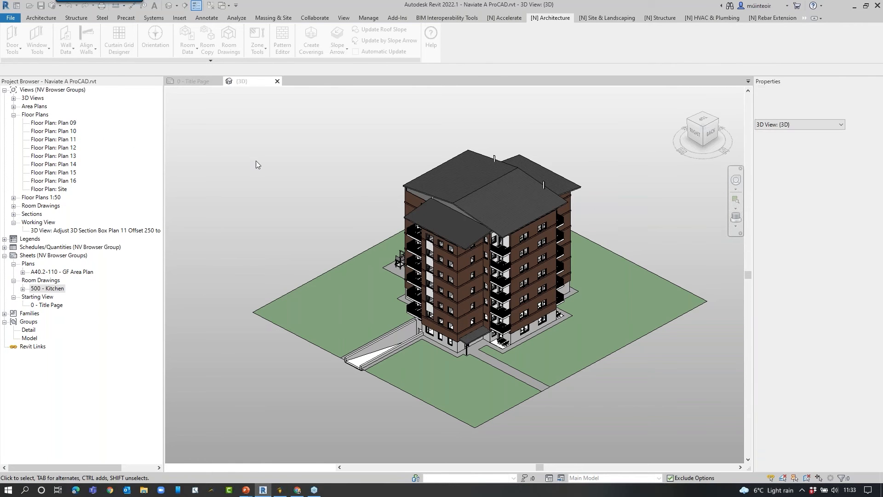
Open floor plan Plan 11 and inspect the Mark and swing direction of the door between rooms 1114 and 1113.
{"action": "left_click", "coordinate": [46, 139]}
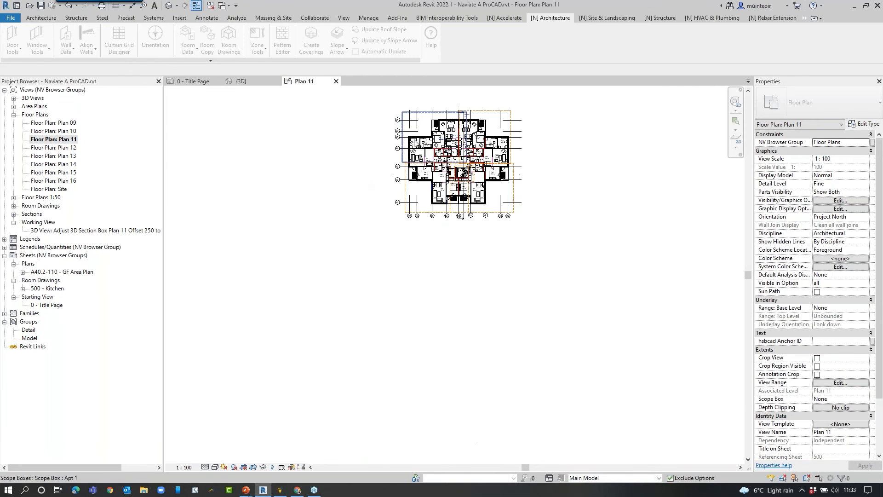
{"action": "scroll", "coordinate": [417, 143], "scroll_direction": "up", "scroll_amount": 3}
{"action": "left_click", "coordinate": [445, 180]}
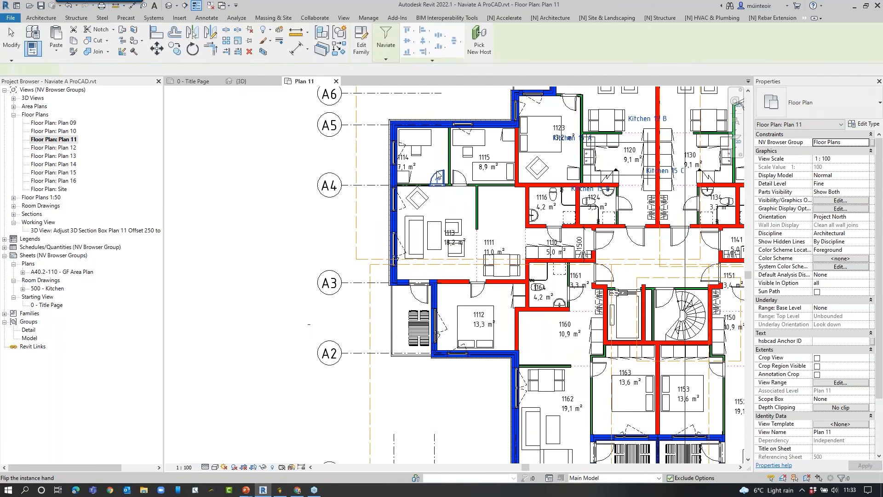
{"action": "key", "text": "ctrl"}
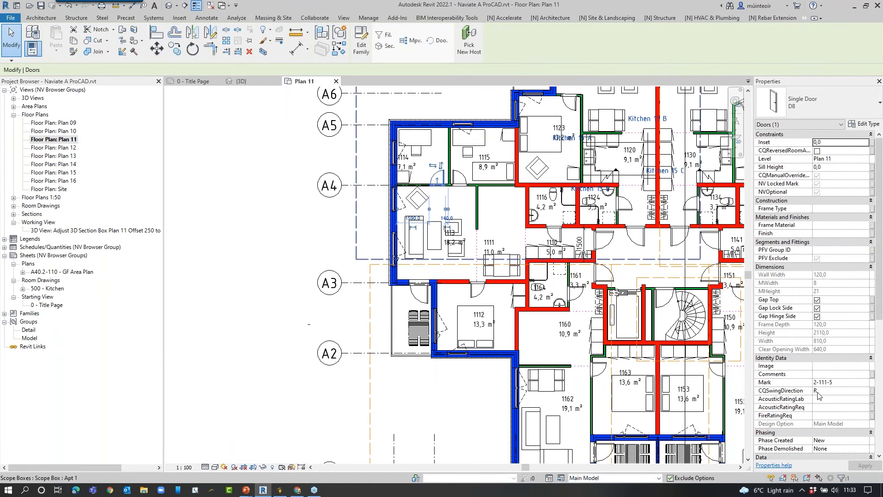
{"action": "key", "text": "ctrl"}
{"action": "left_click", "coordinate": [299, 216]}
{"action": "scroll", "coordinate": [299, 216], "scroll_direction": "down", "scroll_amount": 5}
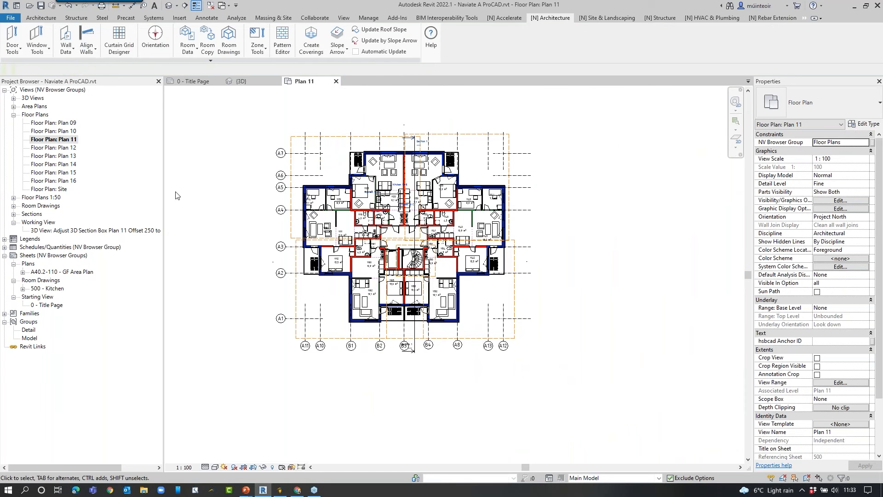
Try setting Update Doors to run on Save in the My Settings project update configuration, and discard the change.
{"action": "middle_click_drag", "start_coordinate": [334, 142], "coordinate": [352, 161]}
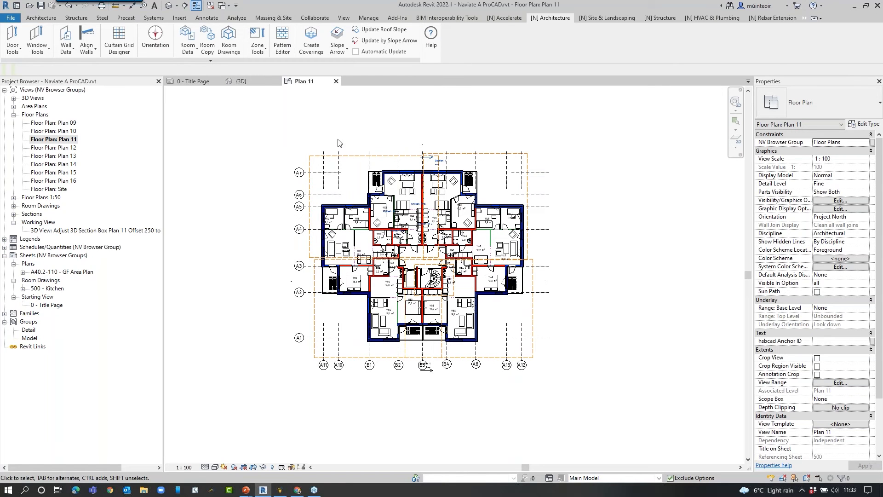
{"action": "left_click", "coordinate": [503, 21]}
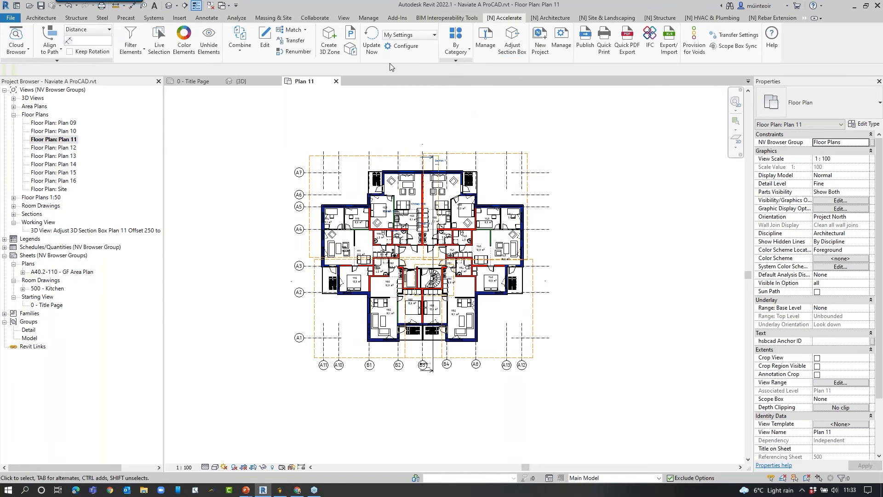
{"action": "left_click", "coordinate": [396, 50]}
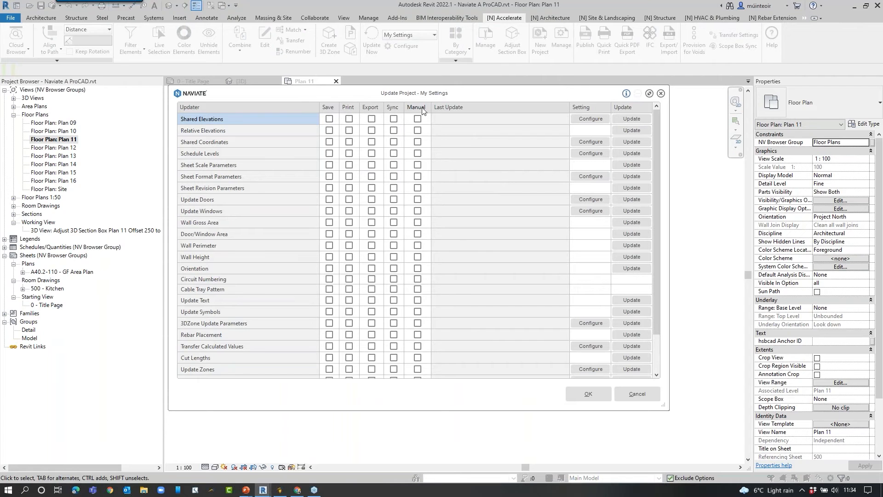
{"action": "left_click", "coordinate": [331, 200]}
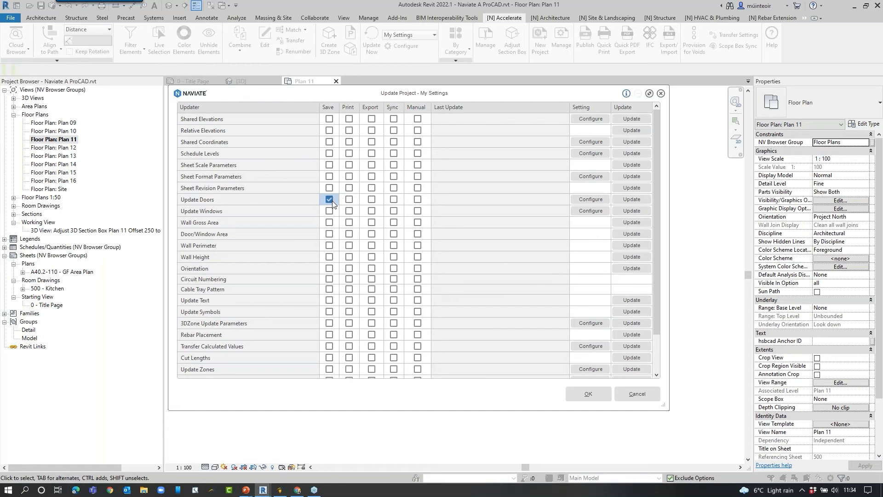
{"action": "left_click", "coordinate": [644, 395]}
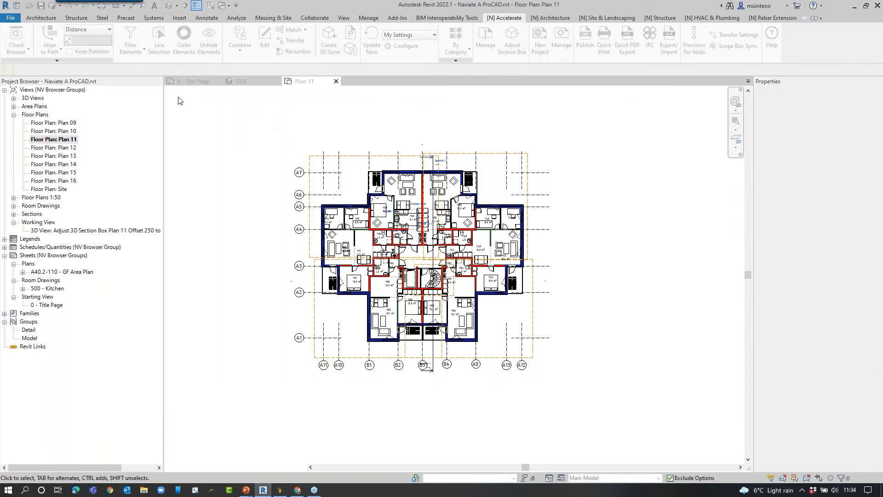
{"action": "left_click", "coordinate": [533, 20]}
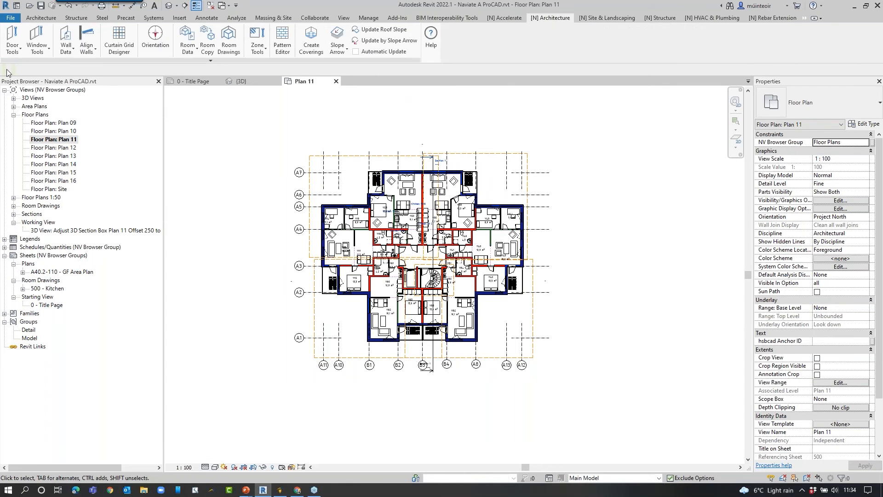
Start Door Drawings and enable creating schedules, adding them to the new sheets, and viewport properties.
{"action": "left_click", "coordinate": [18, 52]}
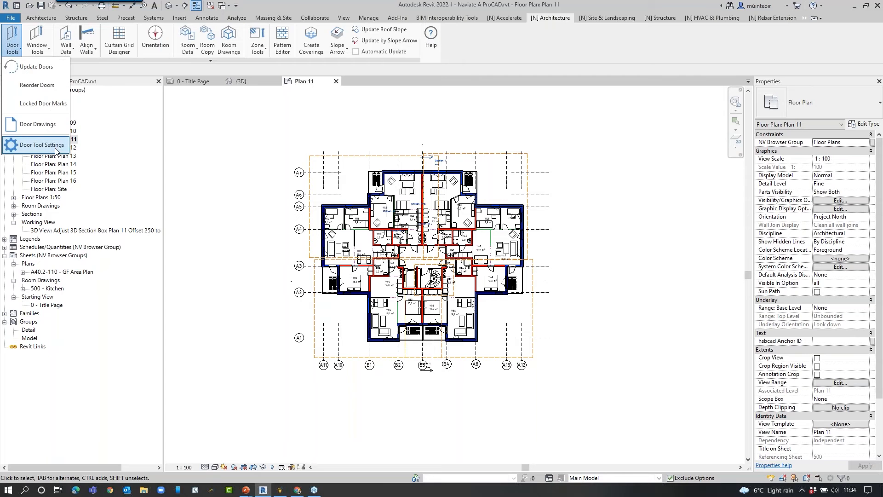
{"action": "left_click", "coordinate": [33, 126]}
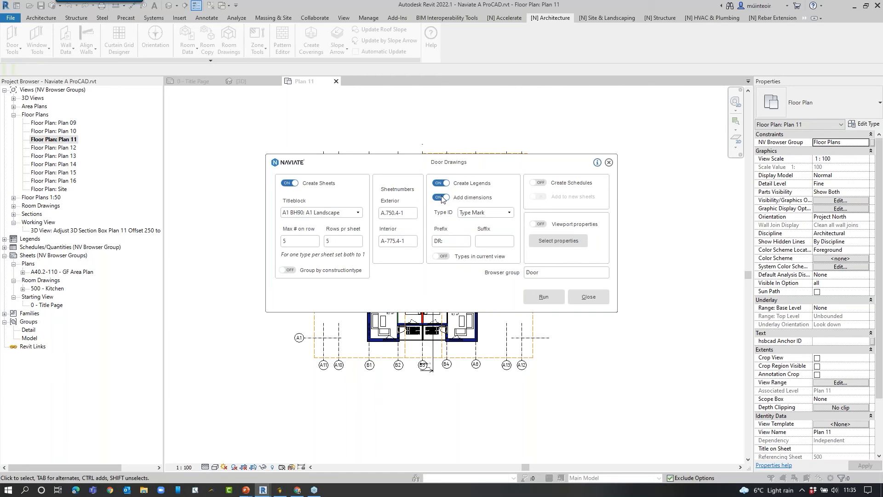
{"action": "left_click", "coordinate": [492, 214]}
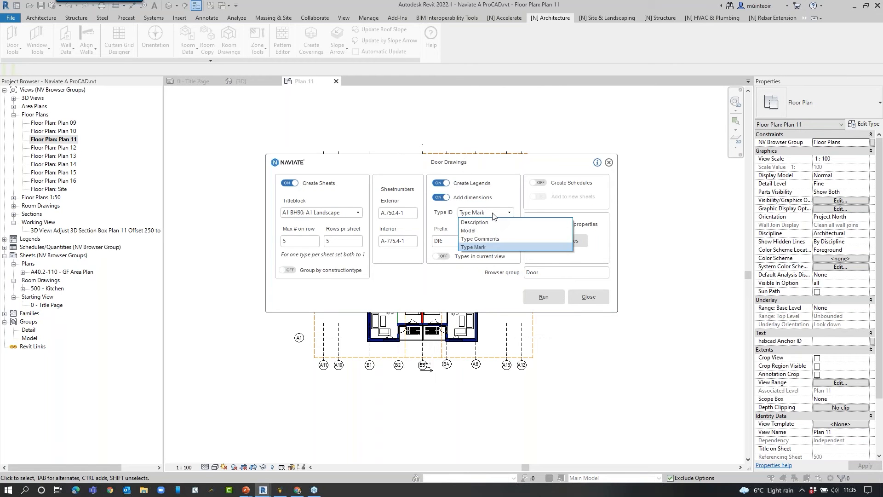
{"action": "left_click", "coordinate": [492, 215]}
{"action": "left_click_drag", "start_coordinate": [446, 241], "coordinate": [433, 242]}
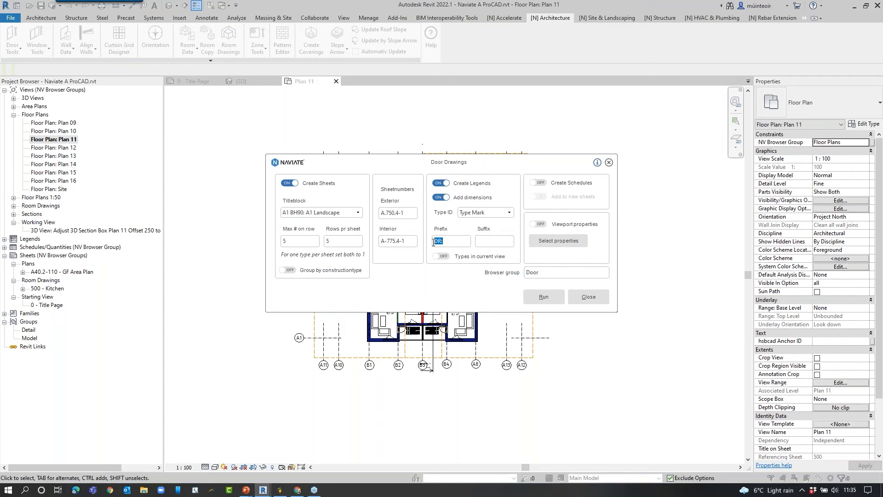
{"action": "left_click", "coordinate": [539, 183]}
{"action": "left_click", "coordinate": [539, 198]}
{"action": "left_click", "coordinate": [540, 223]}
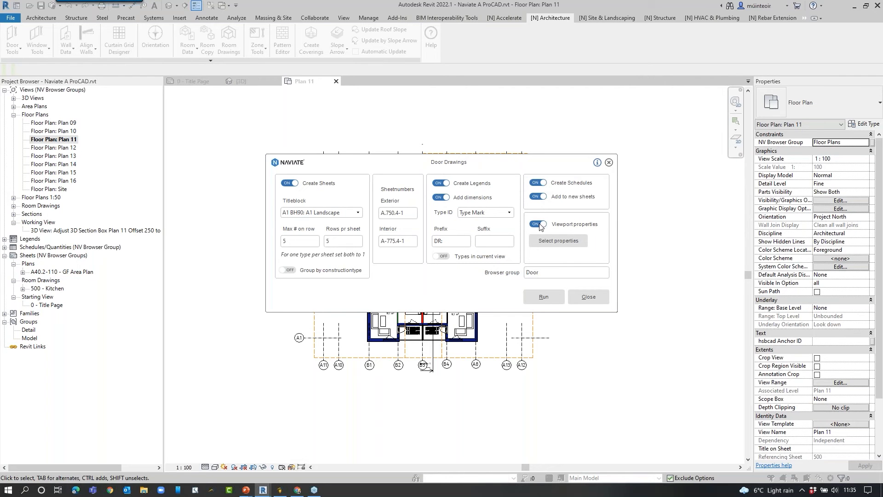
Review the parameters available for the door viewport properties and save the selection.
{"action": "left_click", "coordinate": [551, 240]}
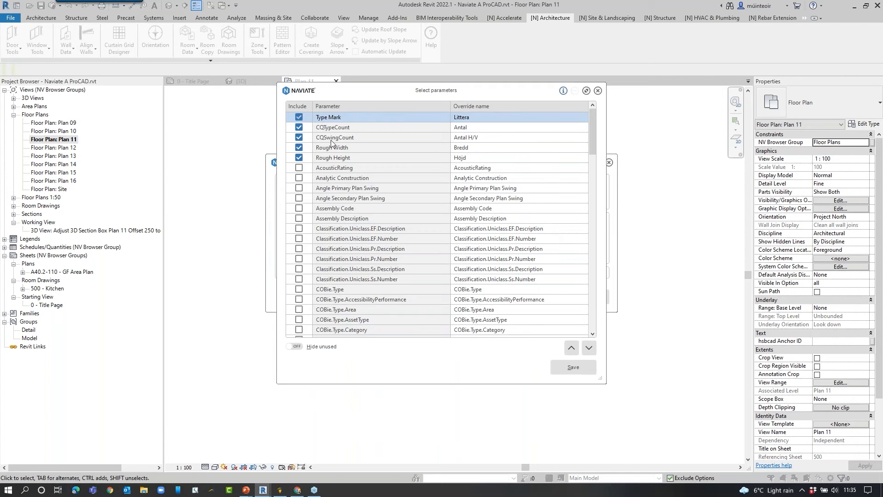
{"action": "scroll", "coordinate": [333, 127], "scroll_direction": "down", "scroll_amount": 15}
{"action": "scroll", "coordinate": [334, 128], "scroll_direction": "down", "scroll_amount": 7}
{"action": "scroll", "coordinate": [347, 225], "scroll_direction": "up", "scroll_amount": 20}
{"action": "scroll", "coordinate": [341, 225], "scroll_direction": "down", "scroll_amount": 5}
{"action": "scroll", "coordinate": [341, 223], "scroll_direction": "down", "scroll_amount": 8}
{"action": "scroll", "coordinate": [463, 115], "scroll_direction": "up", "scroll_amount": 15}
{"action": "left_click", "coordinate": [572, 368]}
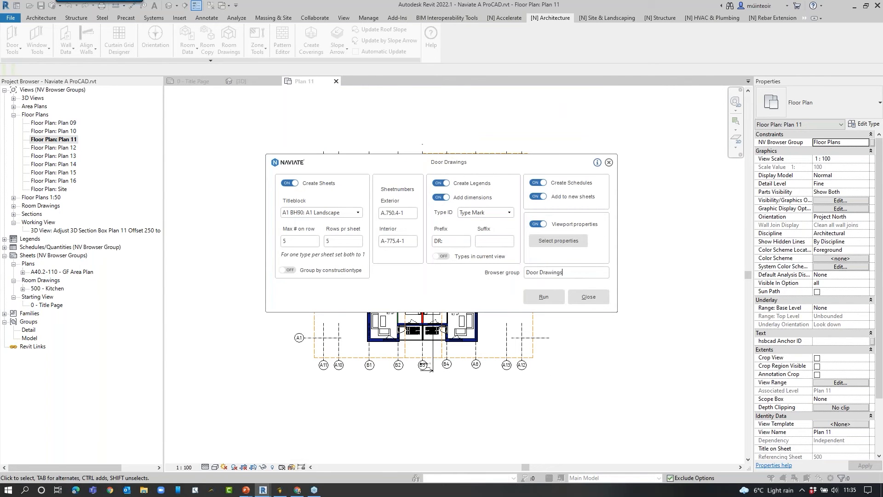
Set the browser group to Door Drawings, generate the door drawings and dismiss the report.
{"action": "left_click", "coordinate": [536, 297]}
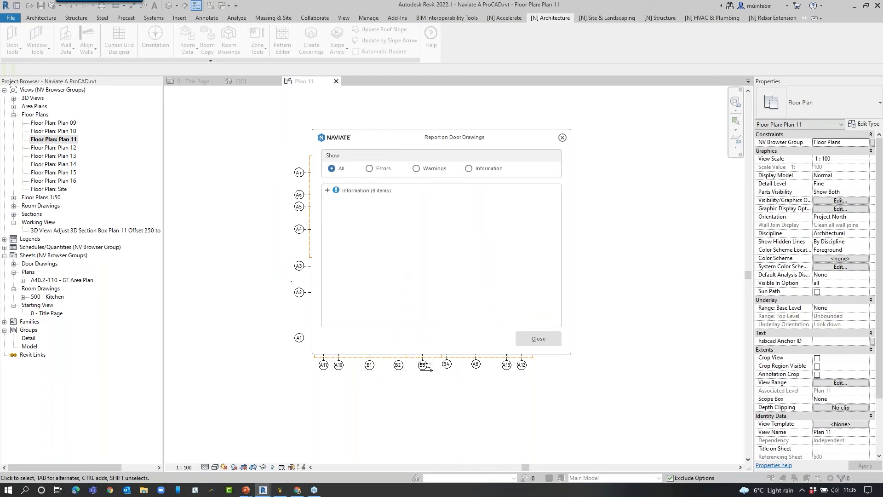
{"action": "left_click", "coordinate": [532, 338]}
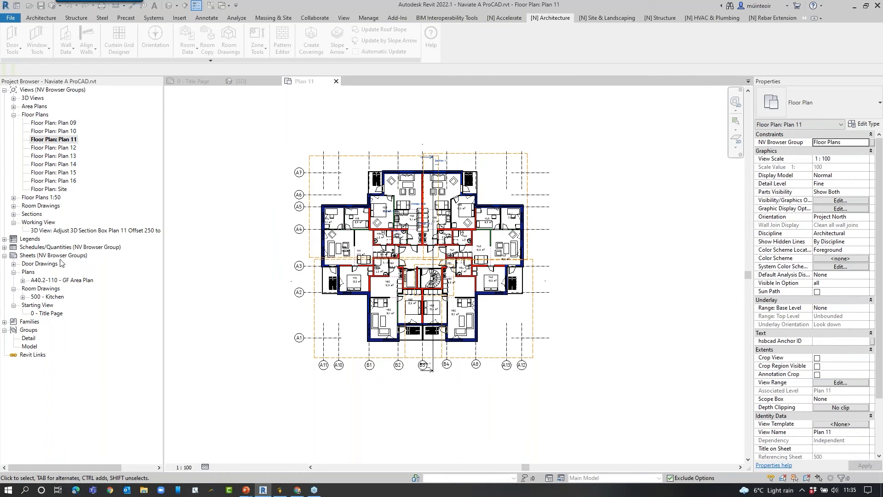
Open the Interior ungrouped door sheet and move the DR-YD26 drawing with its schedule down, clear of the DR-D8 schedule.
{"action": "left_click", "coordinate": [14, 265]}
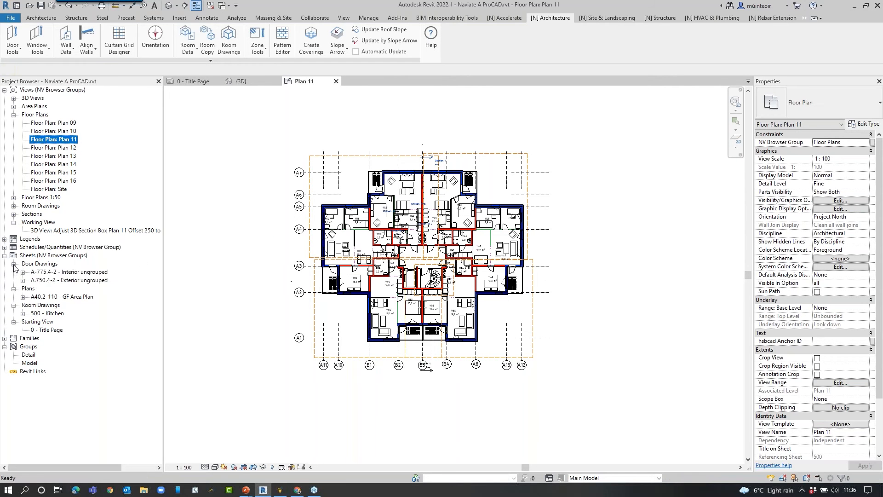
{"action": "left_click", "coordinate": [106, 272]}
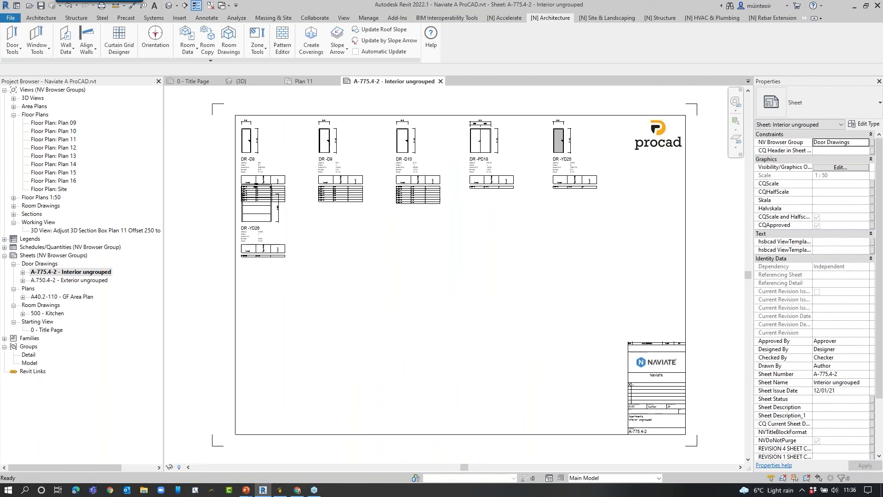
{"action": "left_click_drag", "start_coordinate": [324, 302], "coordinate": [253, 258]}
{"action": "left_click", "coordinate": [327, 240]}
Examine the door elevations, dimensions, property texts and per-level schedules on the interior door sheet, and close it.
{"action": "scroll", "coordinate": [259, 140], "scroll_direction": "up", "scroll_amount": 3}
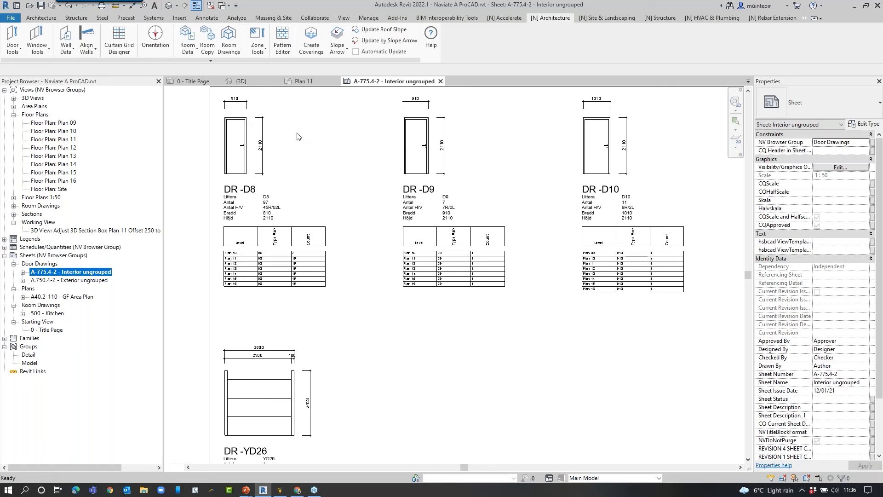
{"action": "scroll", "coordinate": [239, 207], "scroll_direction": "up", "scroll_amount": 1}
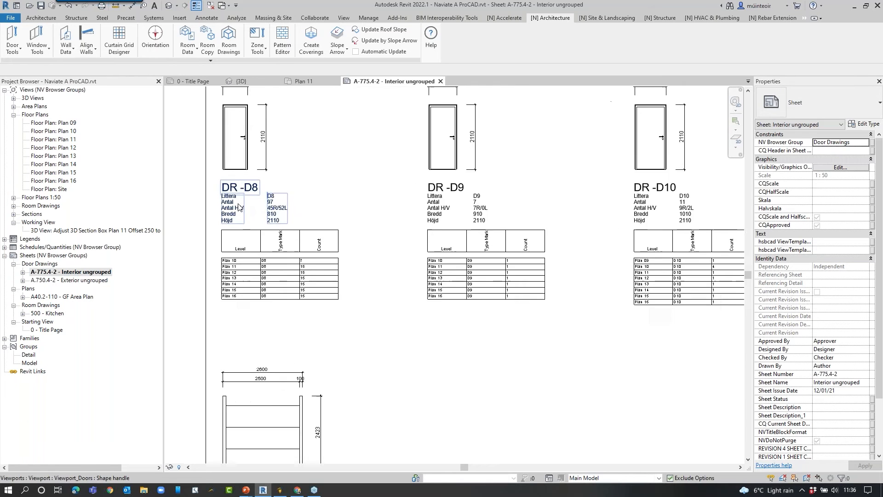
{"action": "scroll", "coordinate": [239, 207], "scroll_direction": "up", "scroll_amount": 2}
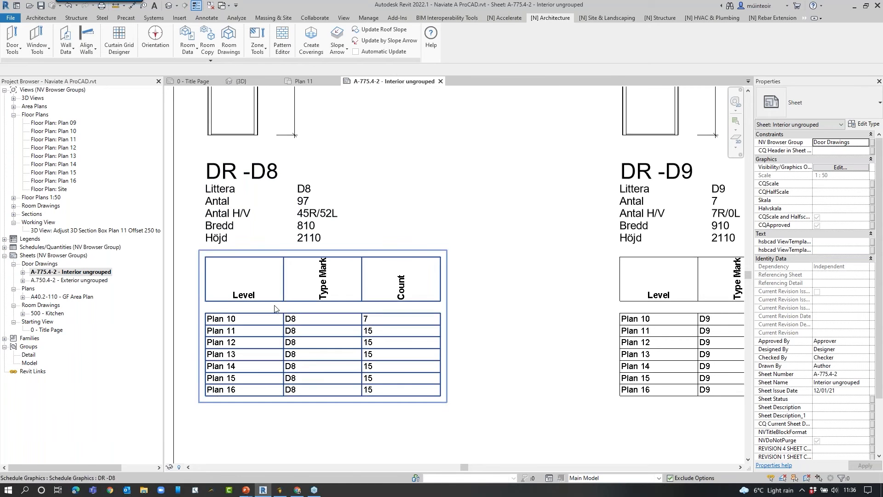
{"action": "scroll", "coordinate": [524, 308], "scroll_direction": "down", "scroll_amount": 2}
{"action": "scroll", "coordinate": [525, 309], "scroll_direction": "down", "scroll_amount": 1}
{"action": "middle_click_drag", "start_coordinate": [525, 310], "coordinate": [327, 218]}
{"action": "scroll", "coordinate": [468, 253], "scroll_direction": "down", "scroll_amount": 1}
{"action": "middle_click_drag", "start_coordinate": [556, 306], "coordinate": [517, 287]}
{"action": "scroll", "coordinate": [516, 287], "scroll_direction": "down", "scroll_amount": 1}
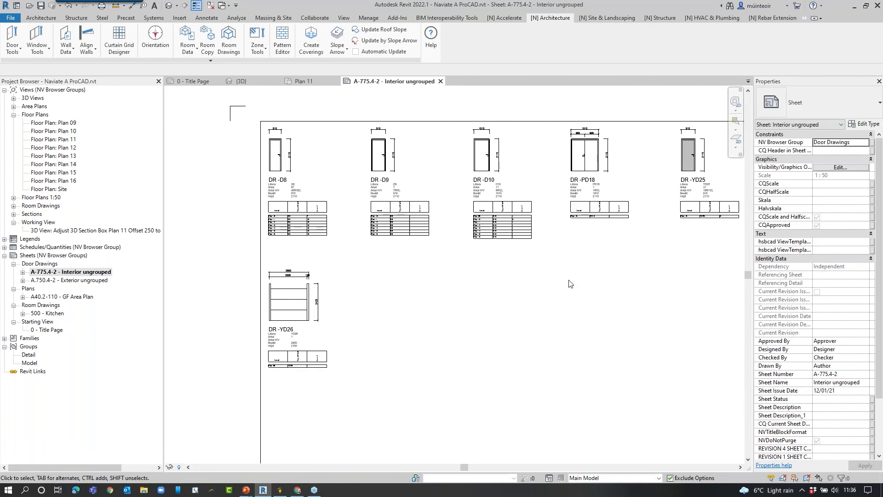
{"action": "middle_click_drag", "start_coordinate": [578, 285], "coordinate": [524, 272]}
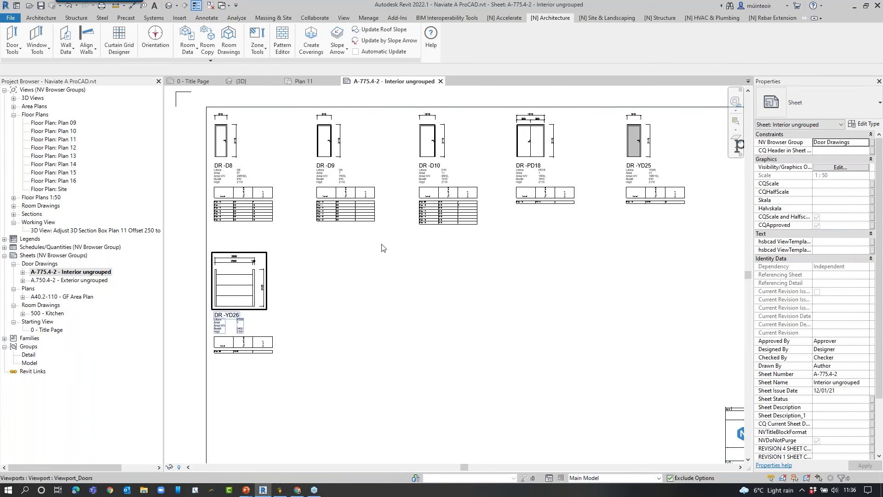
{"action": "left_click", "coordinate": [440, 82]}
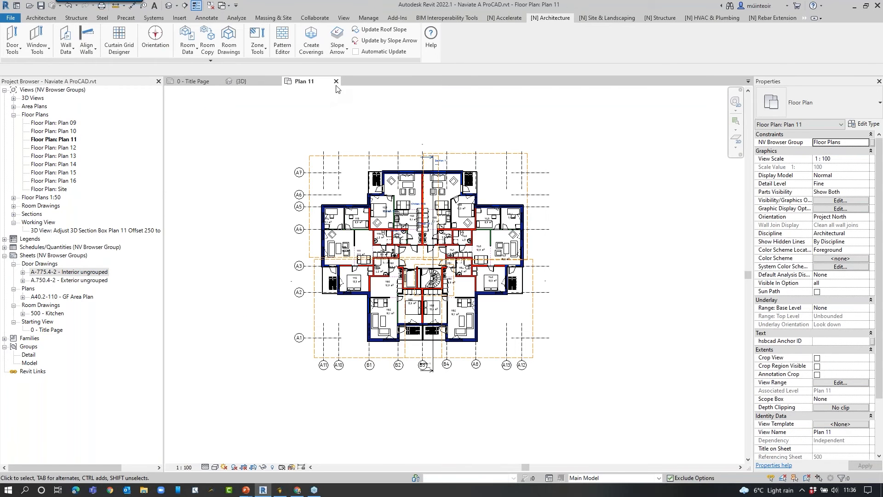
Duplicate the type of the short interior wall between rooms 1140 and 1143 as a new wall type named Plywood.
{"action": "scroll", "coordinate": [468, 122], "scroll_direction": "up", "scroll_amount": 2}
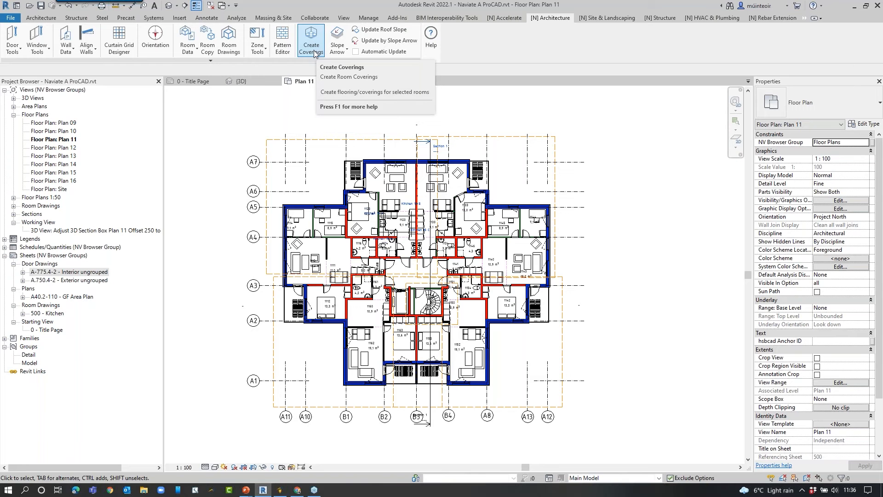
{"action": "scroll", "coordinate": [480, 254], "scroll_direction": "up", "scroll_amount": 3}
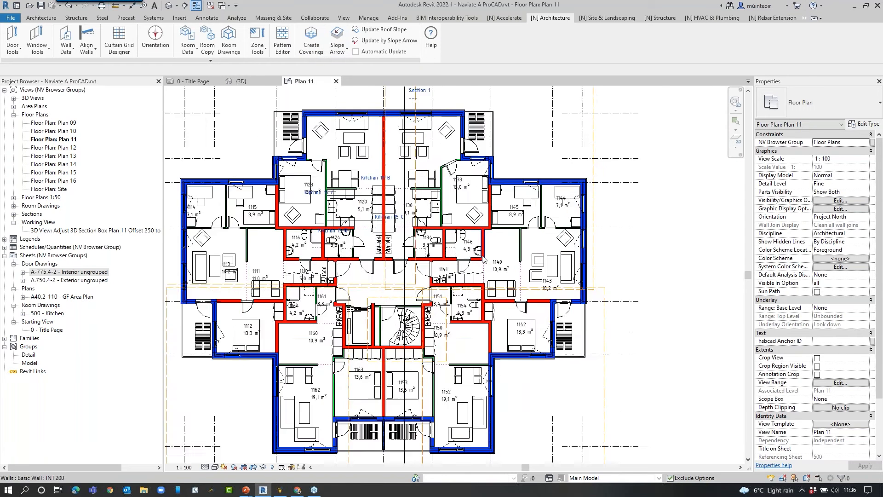
{"action": "left_click", "coordinate": [536, 239]}
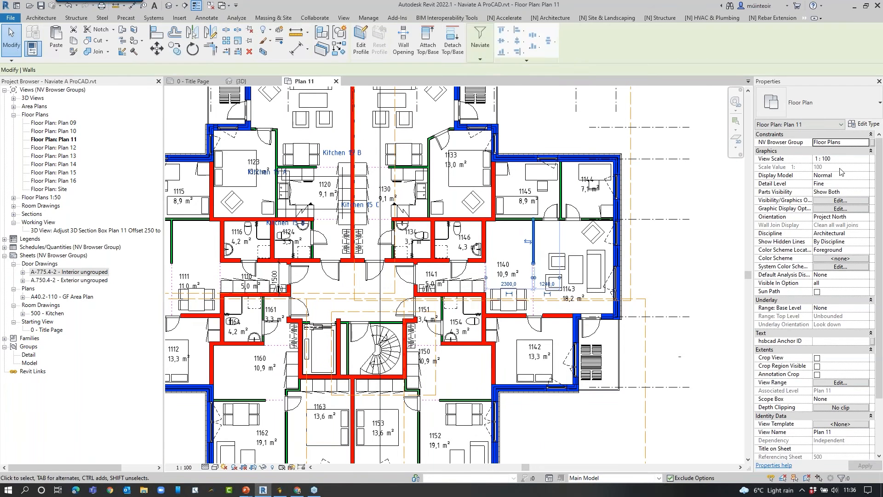
{"action": "left_click", "coordinate": [863, 125]}
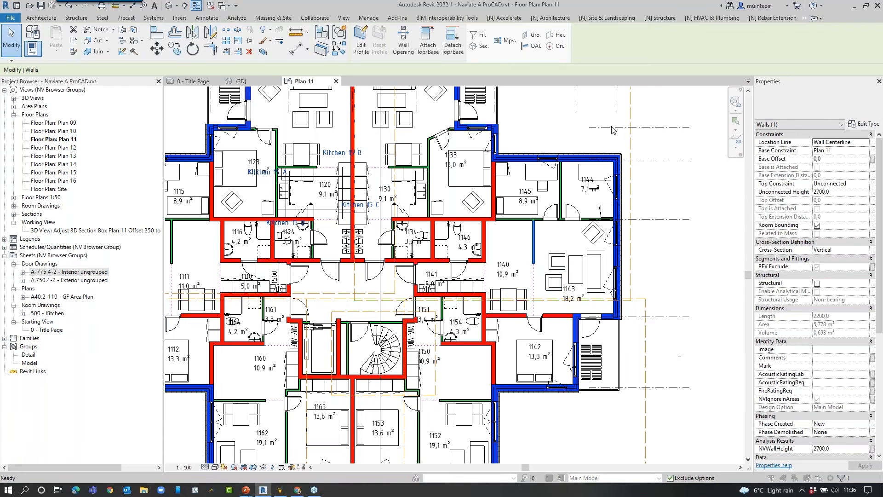
{"action": "left_click", "coordinate": [575, 142]}
{"action": "type", "text": "Plywood"}
{"action": "key", "text": "Return"}
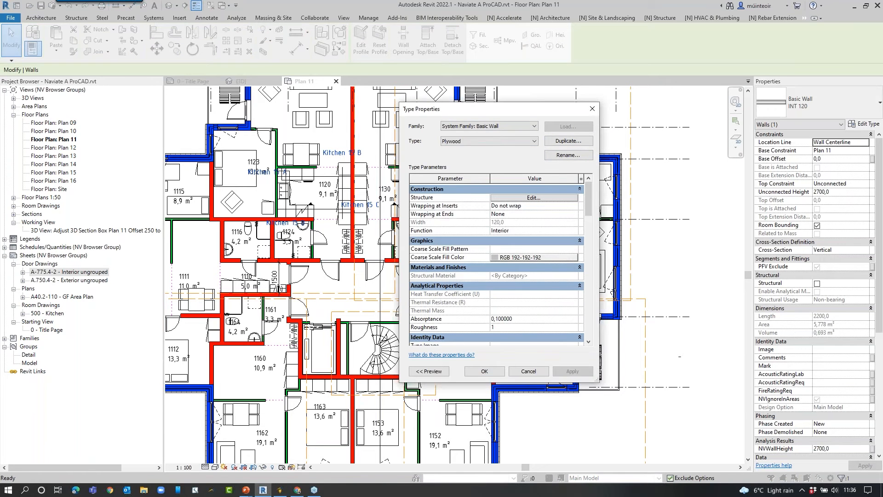
Delete the two exterior-side and two interior-side finish layers from the Plywood wall's structure.
{"action": "left_click", "coordinate": [543, 198]}
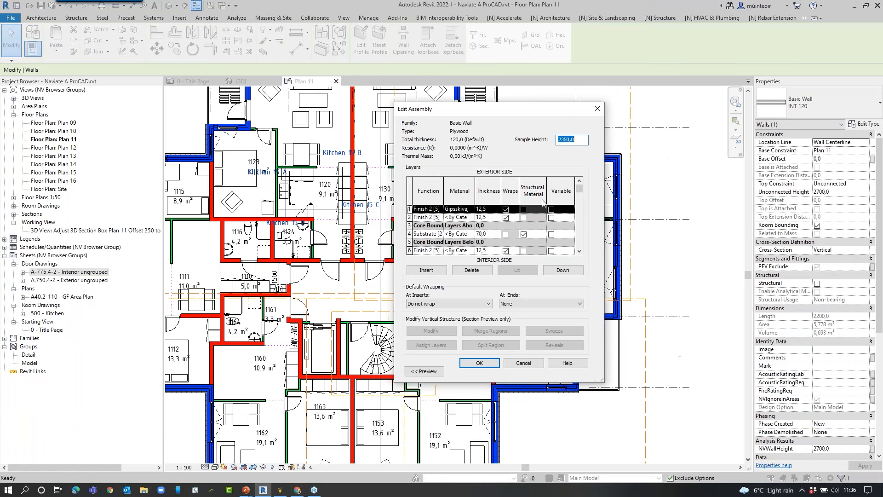
{"action": "left_click", "coordinate": [472, 270]}
{"action": "left_click", "coordinate": [472, 271]}
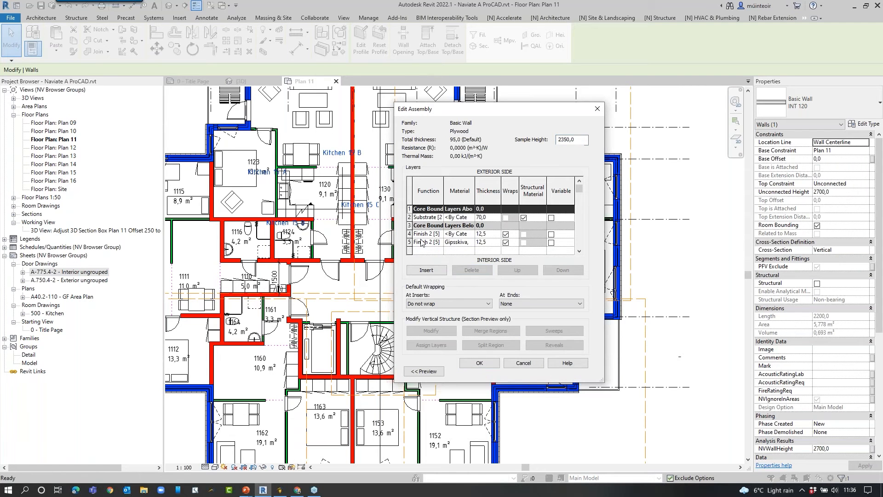
{"action": "left_click", "coordinate": [409, 234]}
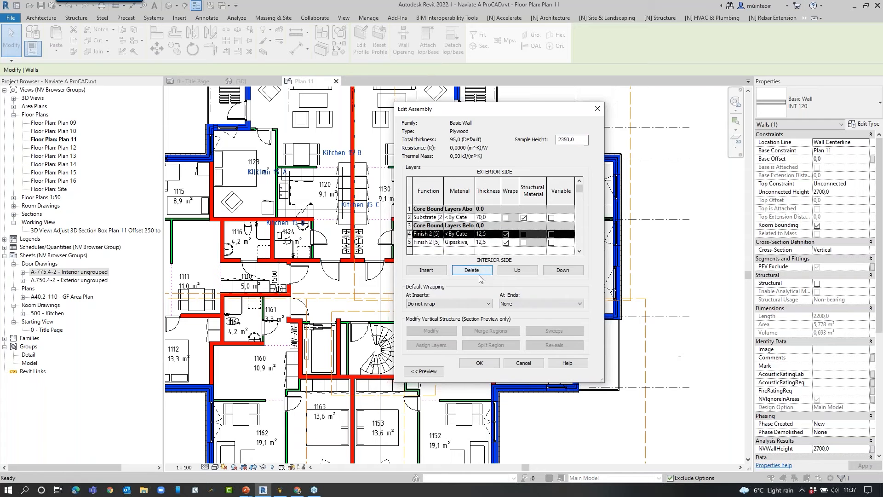
{"action": "left_click", "coordinate": [472, 270]}
{"action": "left_click", "coordinate": [472, 270]}
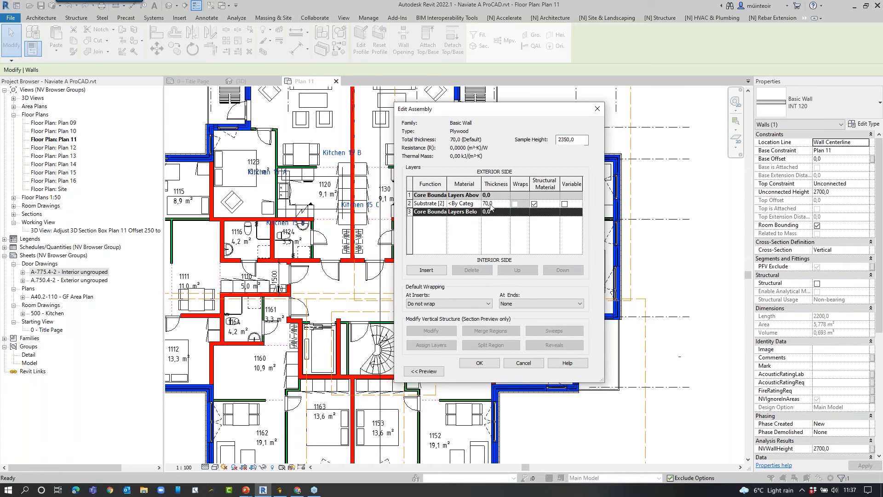
Set the Plywood wall's substrate thickness to 15 mm, apply the type changes and deselect the wall.
{"action": "left_click", "coordinate": [506, 204]}
{"action": "left_click_drag", "start_coordinate": [493, 203], "coordinate": [472, 199]}
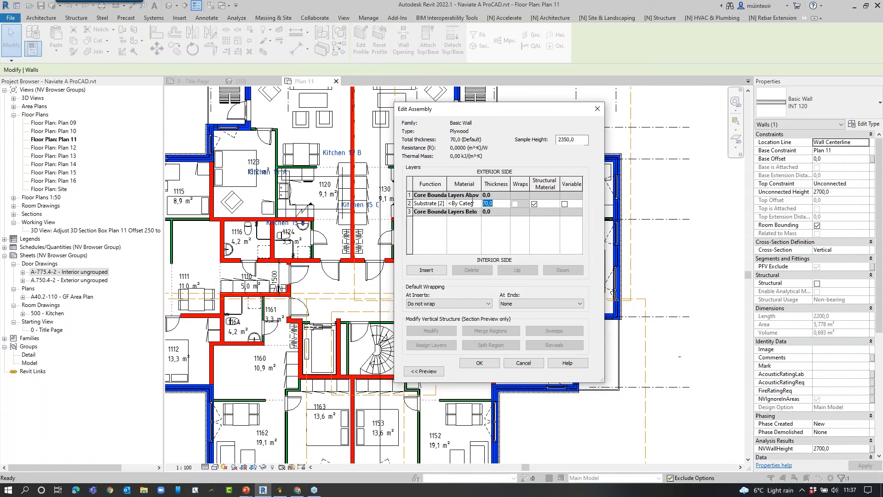
{"action": "type", "text": "15"}
{"action": "key", "text": "Return"}
{"action": "left_click", "coordinate": [480, 363]}
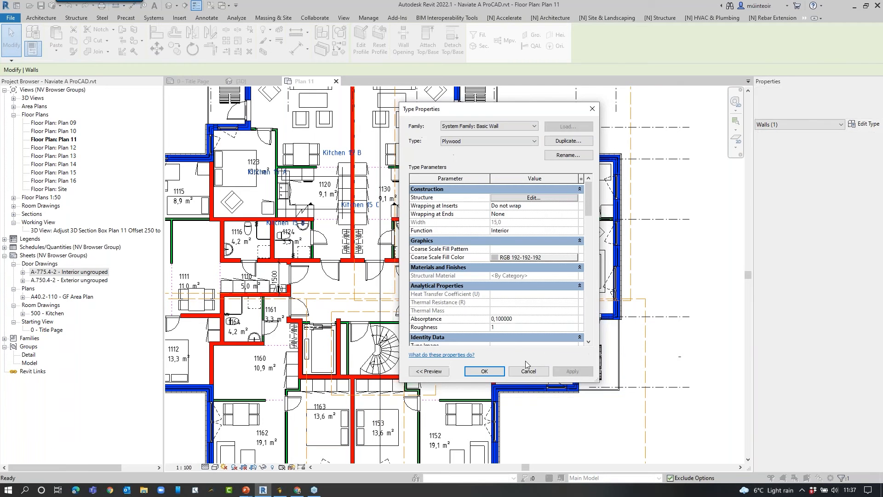
{"action": "left_click", "coordinate": [570, 371]}
{"action": "left_click", "coordinate": [484, 371]}
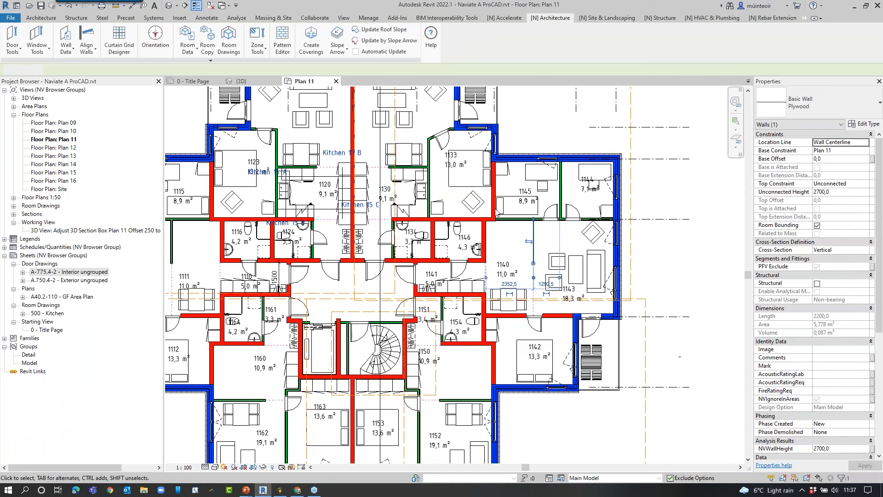
{"action": "left_click", "coordinate": [679, 255]}
{"action": "scroll", "coordinate": [679, 254], "scroll_direction": "down", "scroll_amount": 1}
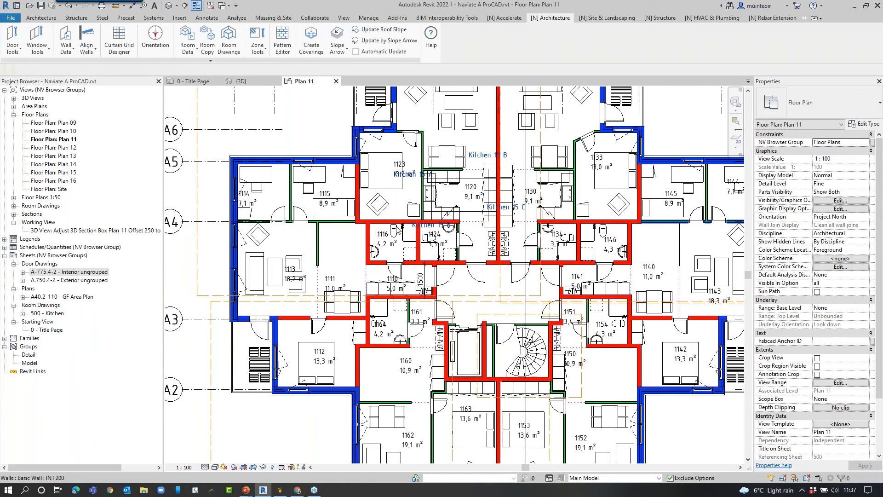
{"action": "scroll", "coordinate": [312, 297], "scroll_direction": "up", "scroll_amount": 4}
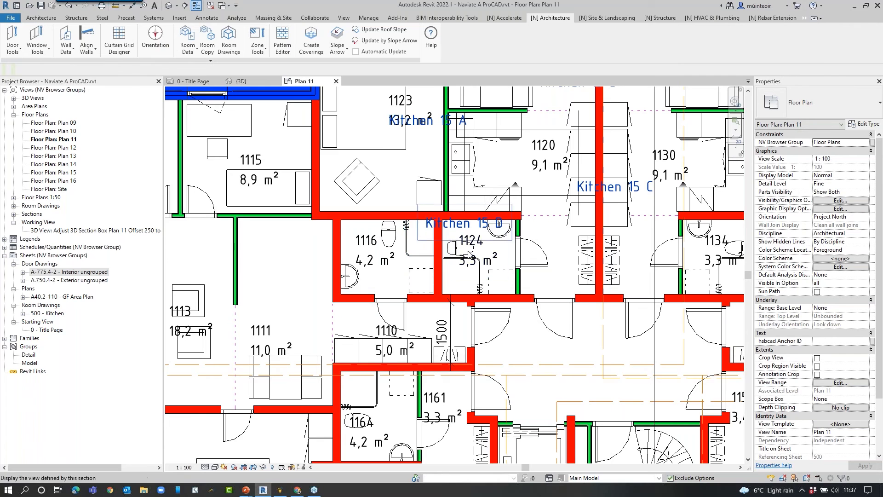
{"action": "scroll", "coordinate": [471, 251], "scroll_direction": "down", "scroll_amount": 2}
{"action": "middle_click_drag", "start_coordinate": [573, 247], "coordinate": [433, 259]}
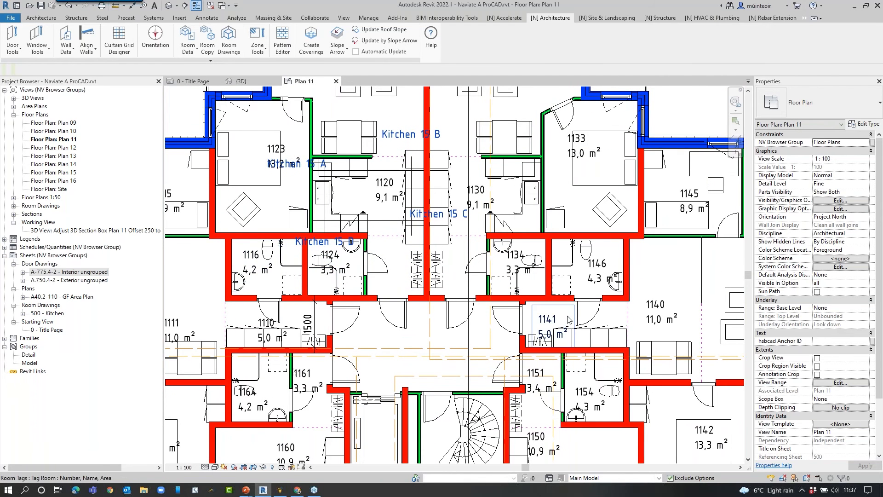
{"action": "scroll", "coordinate": [574, 280], "scroll_direction": "down", "scroll_amount": 3}
{"action": "middle_click_drag", "start_coordinate": [612, 166], "coordinate": [584, 158]}
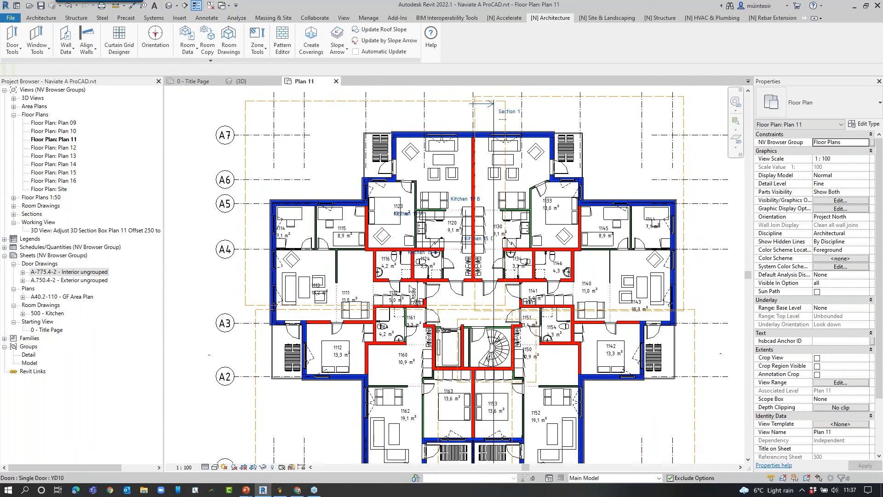
In Filter Elements, expand the rooms in the view and choose WC 1116, 1124, 1134, 1146, 1154 and 1164.
{"action": "left_click", "coordinate": [503, 18]}
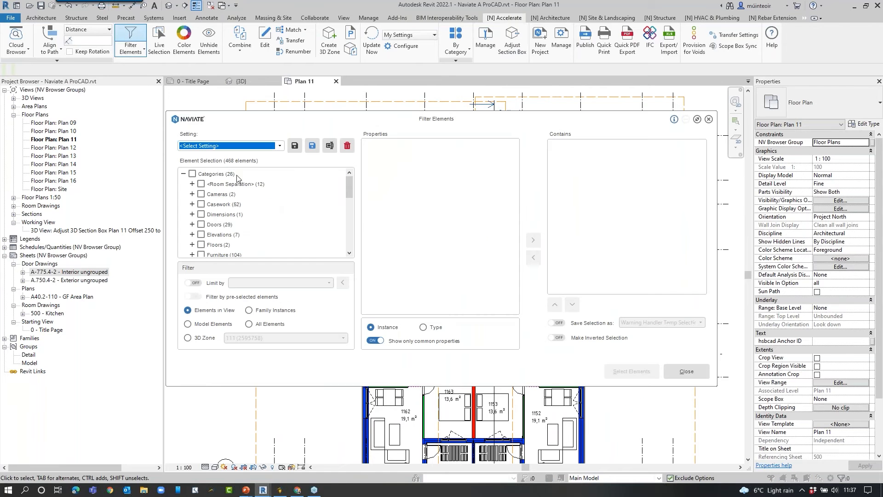
{"action": "scroll", "coordinate": [205, 220], "scroll_direction": "down", "scroll_amount": 6}
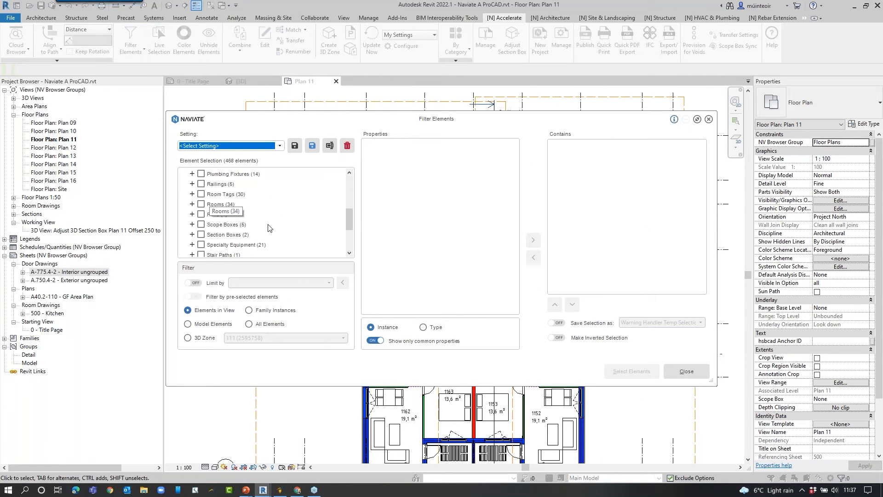
{"action": "left_click", "coordinate": [192, 205]}
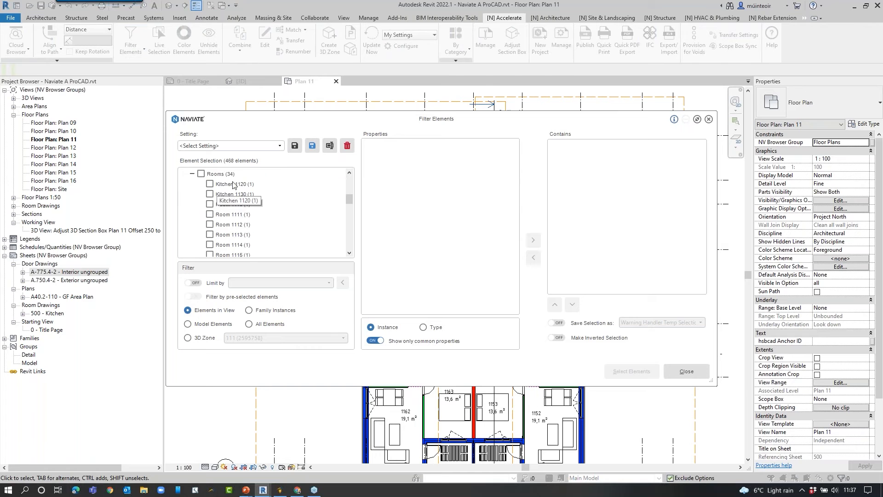
{"action": "scroll", "coordinate": [241, 203], "scroll_direction": "down", "scroll_amount": 3}
{"action": "scroll", "coordinate": [241, 203], "scroll_direction": "down", "scroll_amount": 5}
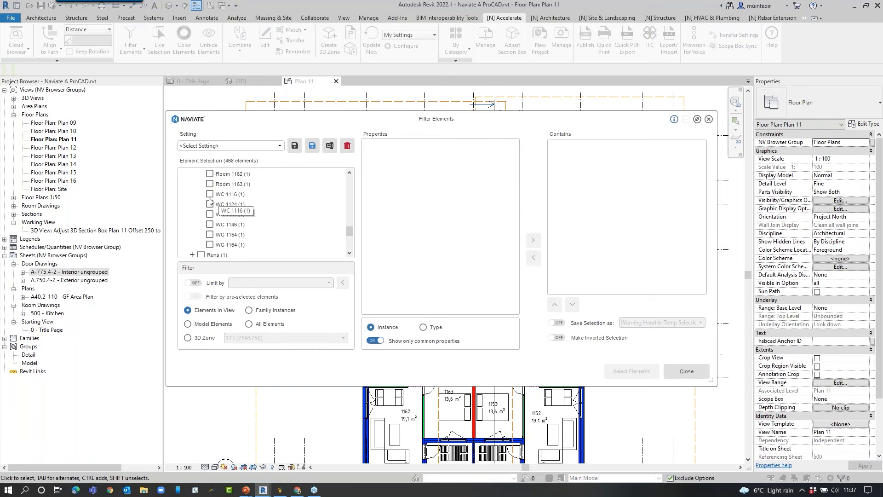
{"action": "left_click", "coordinate": [209, 193]}
{"action": "left_click", "coordinate": [210, 204]}
{"action": "left_click", "coordinate": [209, 213]}
{"action": "left_click", "coordinate": [209, 224]}
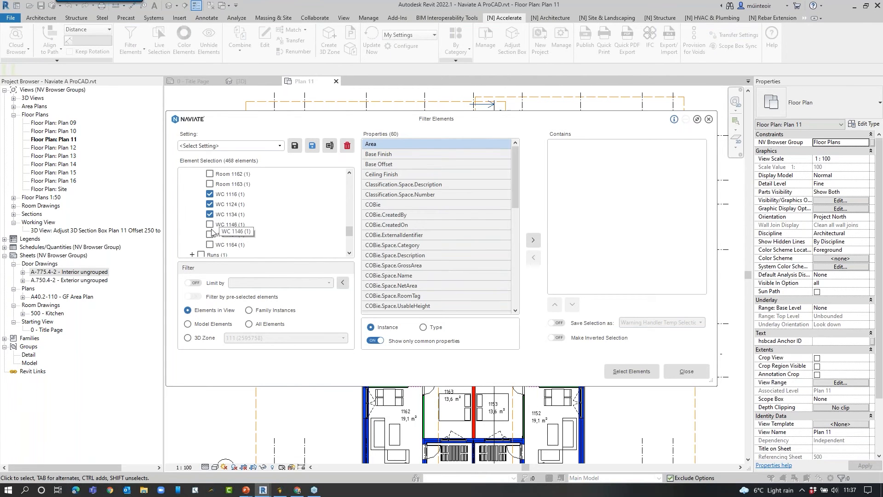
{"action": "left_click", "coordinate": [210, 234]}
{"action": "left_click", "coordinate": [210, 245]}
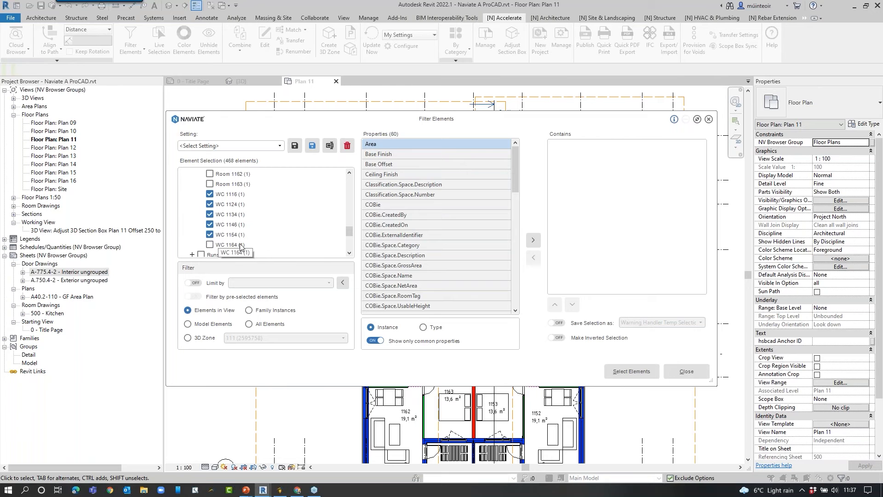
Save the WC room filter as a new setting named "Rooms - WC" and close Filter Elements.
{"action": "left_click", "coordinate": [313, 147]}
{"action": "type", "text": "Rooms - WC"}
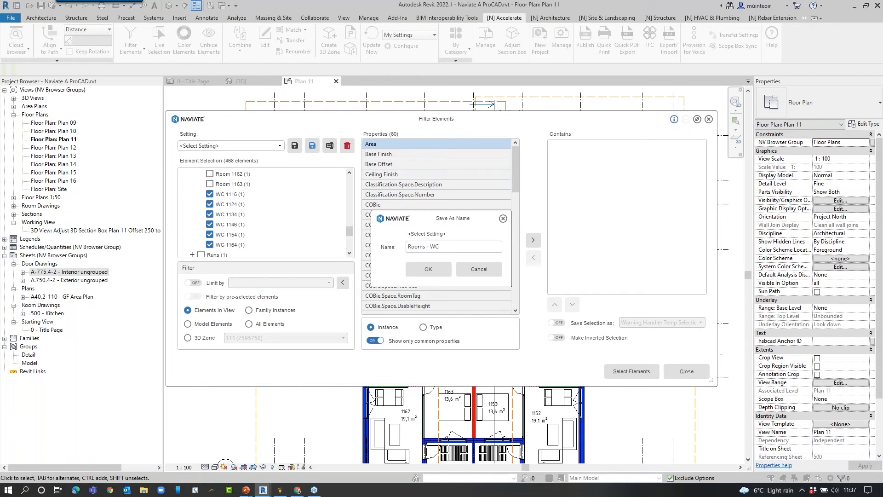
{"action": "key", "text": "Return"}
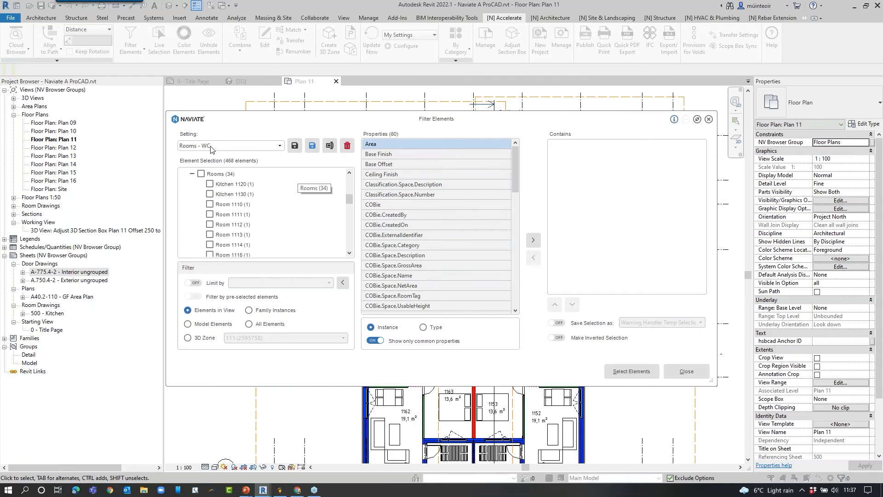
{"action": "left_click", "coordinate": [212, 148]}
{"action": "left_click", "coordinate": [217, 155]}
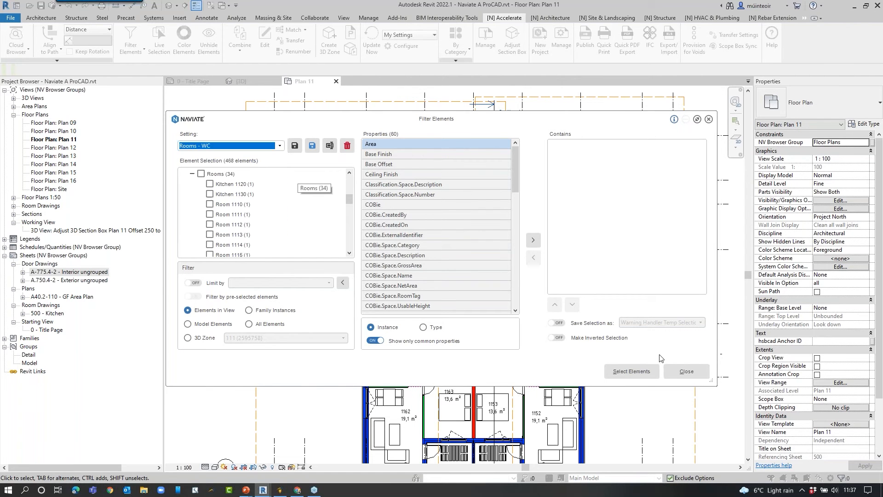
{"action": "left_click", "coordinate": [686, 370]}
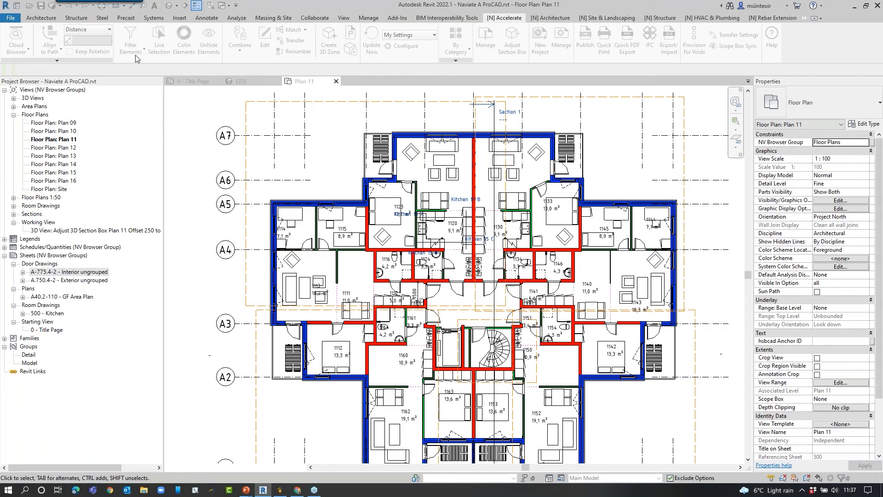
Use Quick Filter Elements with the "Rooms - WC" filter to select the WC rooms on Plan 11.
{"action": "left_click", "coordinate": [135, 51]}
{"action": "left_click", "coordinate": [137, 91]}
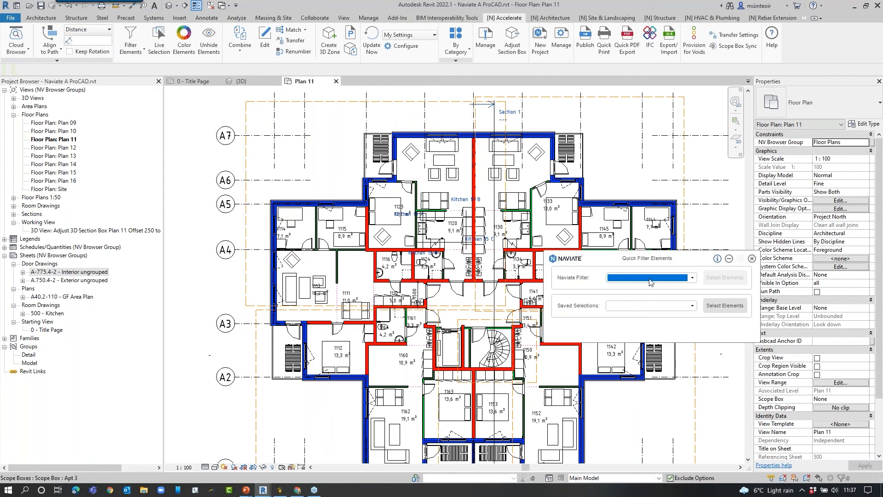
{"action": "left_click", "coordinate": [650, 278]}
{"action": "left_click", "coordinate": [657, 321]}
{"action": "left_click", "coordinate": [733, 279]}
{"action": "middle_click_drag", "start_coordinate": [612, 166], "coordinate": [486, 145]}
{"action": "scroll", "coordinate": [486, 145], "scroll_direction": "down", "scroll_amount": 1}
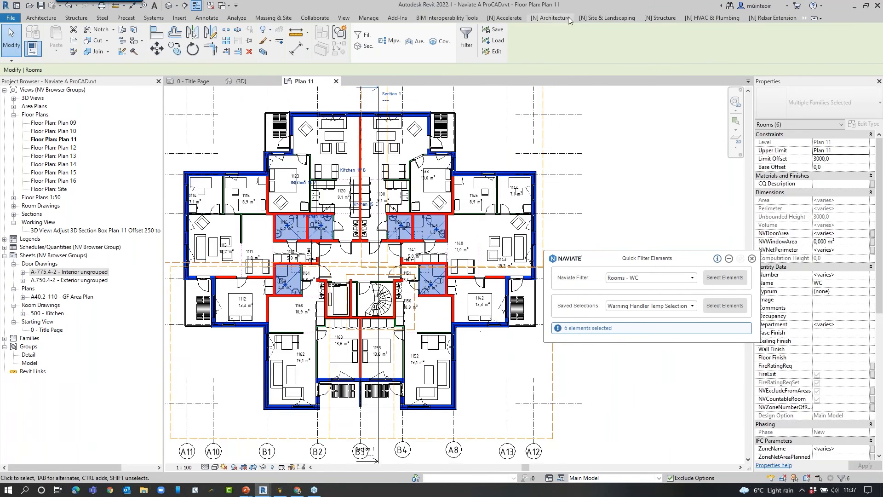
Start Create Coverings for the selected WC rooms, with the floor level offset at Bottom and Plywood as wall type.
{"action": "left_click", "coordinate": [567, 17]}
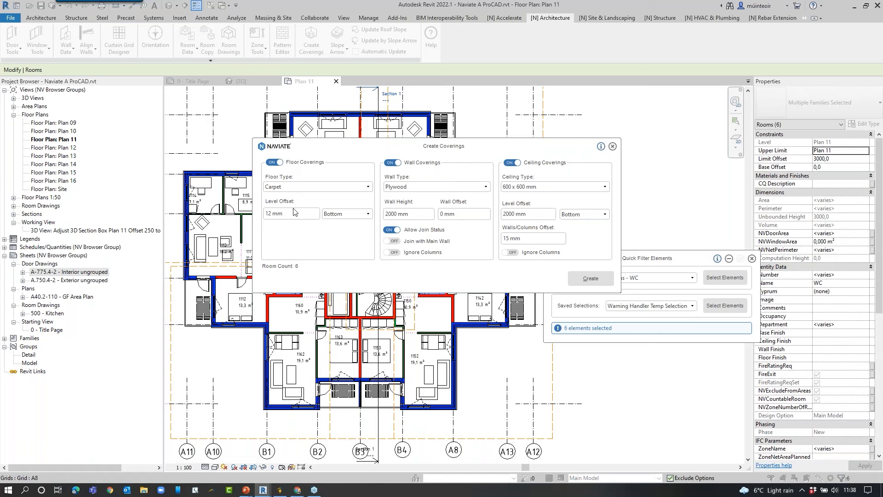
{"action": "left_click", "coordinate": [346, 215]}
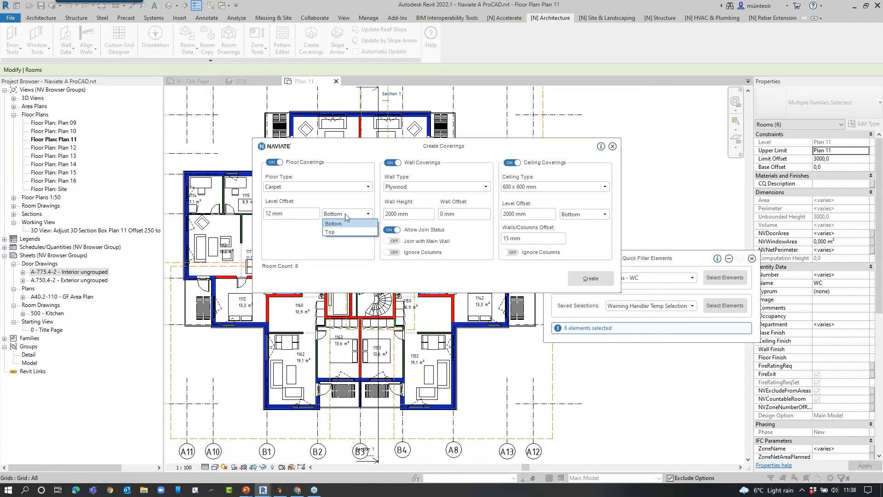
{"action": "left_click", "coordinate": [345, 231]}
{"action": "left_click", "coordinate": [347, 216]}
{"action": "left_click", "coordinate": [342, 223]}
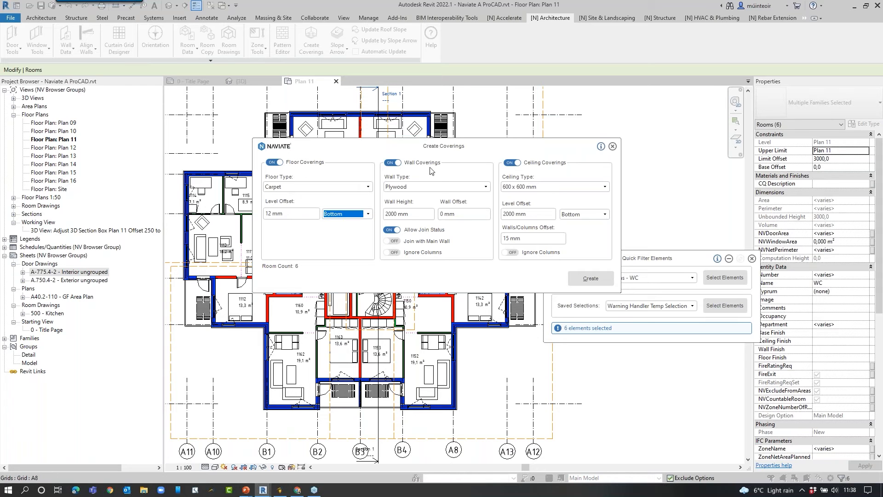
{"action": "left_click", "coordinate": [409, 187]}
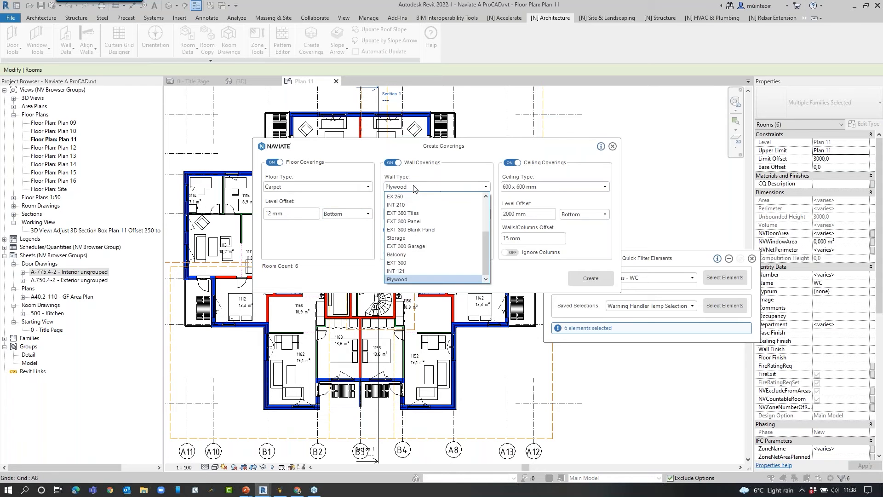
{"action": "left_click", "coordinate": [415, 275]}
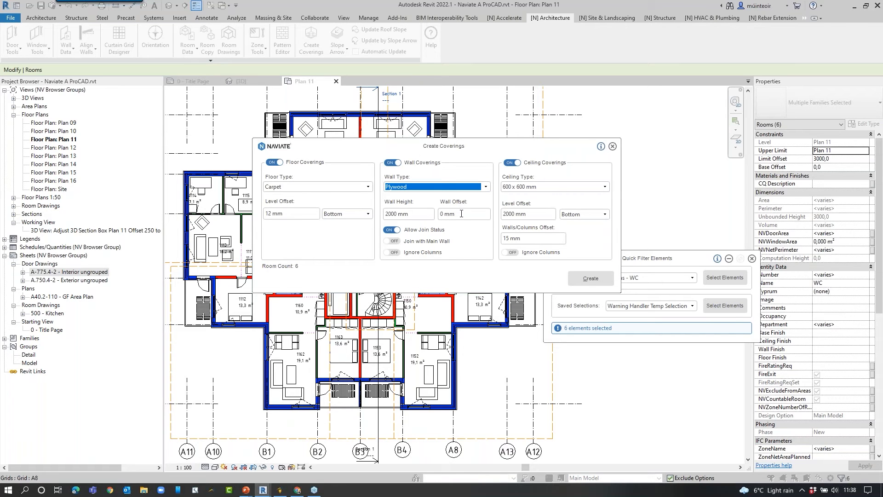
Try the Join with Main Wall, Ignore Columns and Allow Join Status options of the wall coverings.
{"action": "left_click", "coordinate": [396, 241]}
{"action": "left_click", "coordinate": [396, 241]}
{"action": "left_click", "coordinate": [395, 253]}
{"action": "left_click", "coordinate": [394, 253]}
{"action": "left_click", "coordinate": [394, 231]}
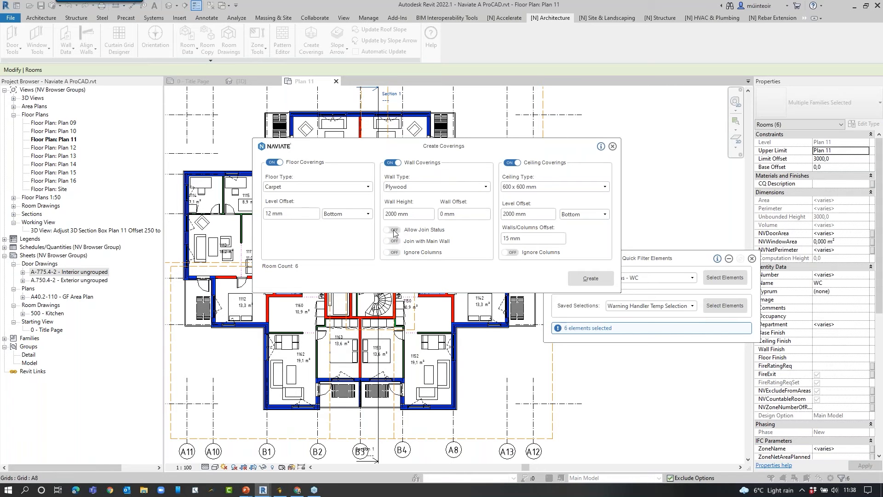
{"action": "left_click", "coordinate": [391, 230]}
Create the floor, wall and ceiling coverings, accept the overlap warnings, close the quick filter and deselect the rooms.
{"action": "left_click", "coordinate": [578, 279]}
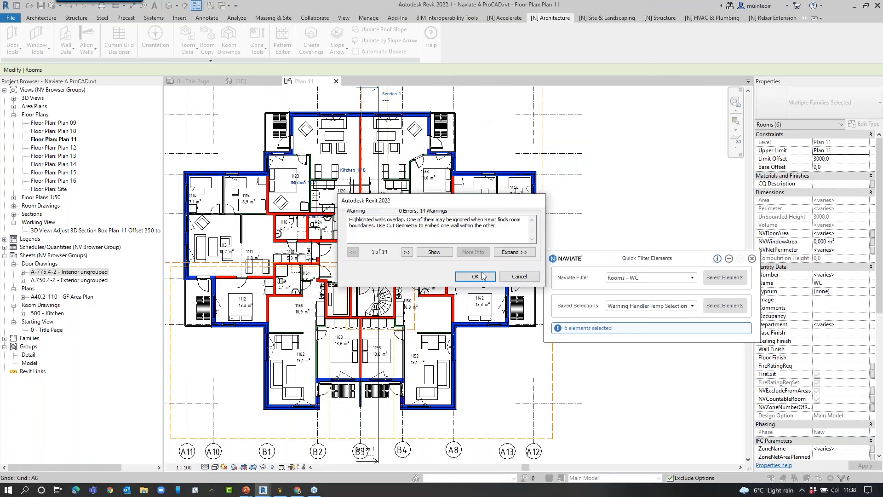
{"action": "left_click", "coordinate": [475, 276]}
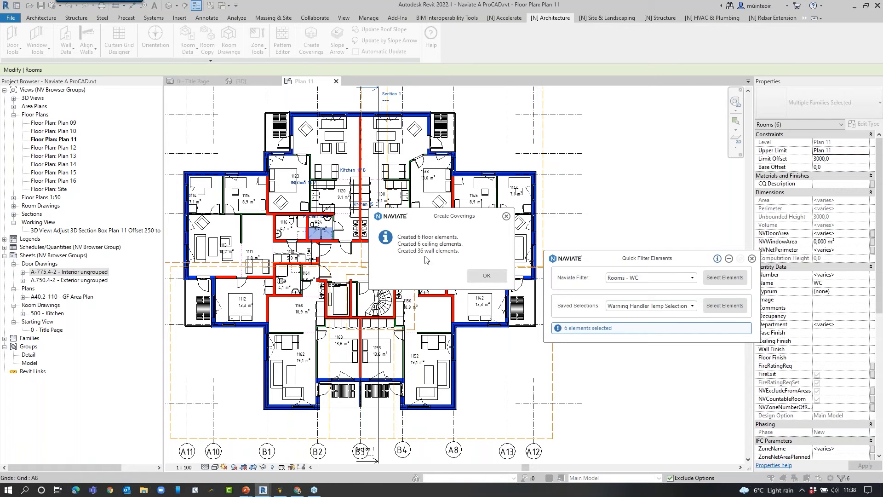
{"action": "left_click", "coordinate": [504, 276]}
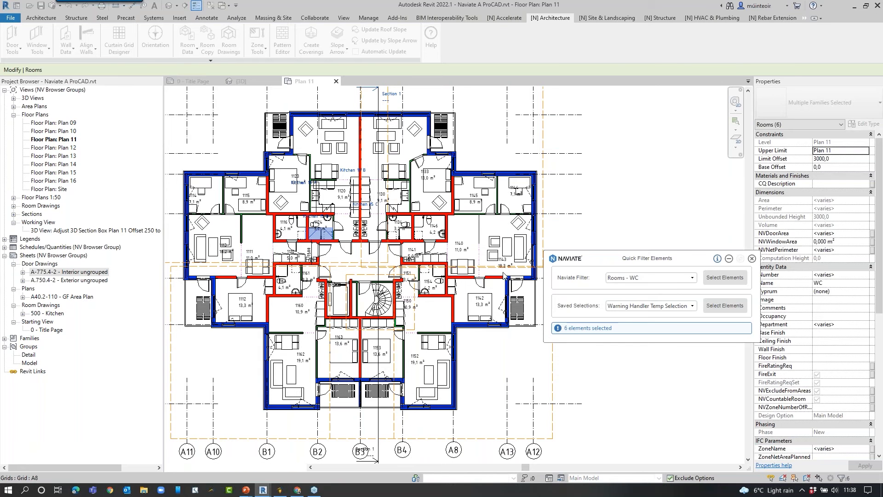
{"action": "left_click", "coordinate": [751, 258]}
{"action": "left_click", "coordinate": [676, 212]}
Draw a horizontal section line through WC rooms 1116 and 1124 and open its view.
{"action": "middle_click_drag", "start_coordinate": [666, 203], "coordinate": [694, 218]}
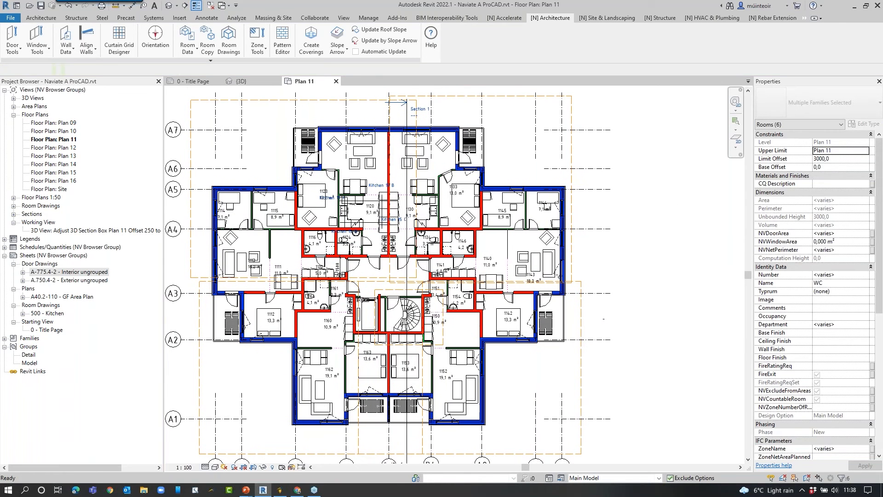
{"action": "left_click", "coordinate": [348, 20]}
{"action": "left_click", "coordinate": [305, 40]}
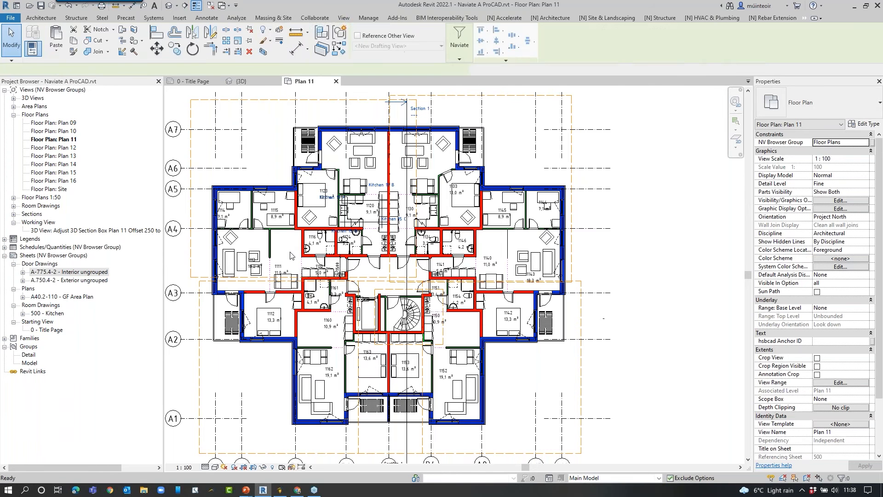
{"action": "scroll", "coordinate": [290, 256], "scroll_direction": "up", "scroll_amount": 3}
{"action": "left_click", "coordinate": [271, 238]}
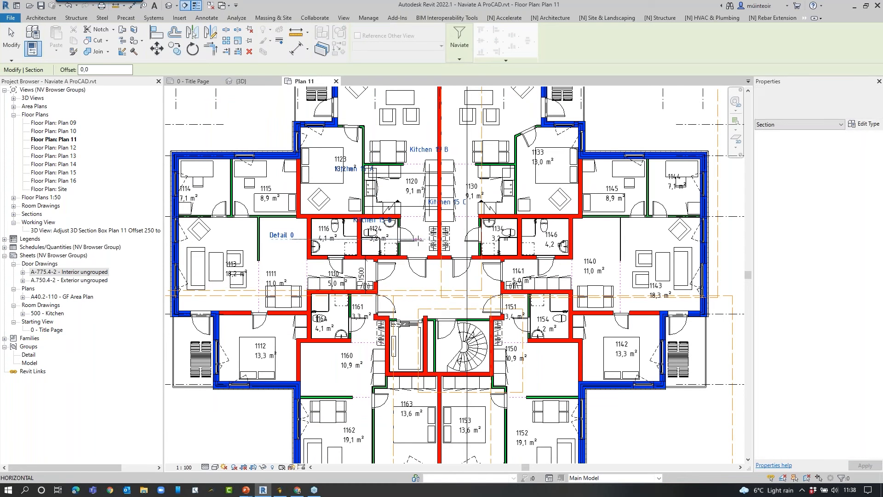
{"action": "left_click", "coordinate": [421, 239]}
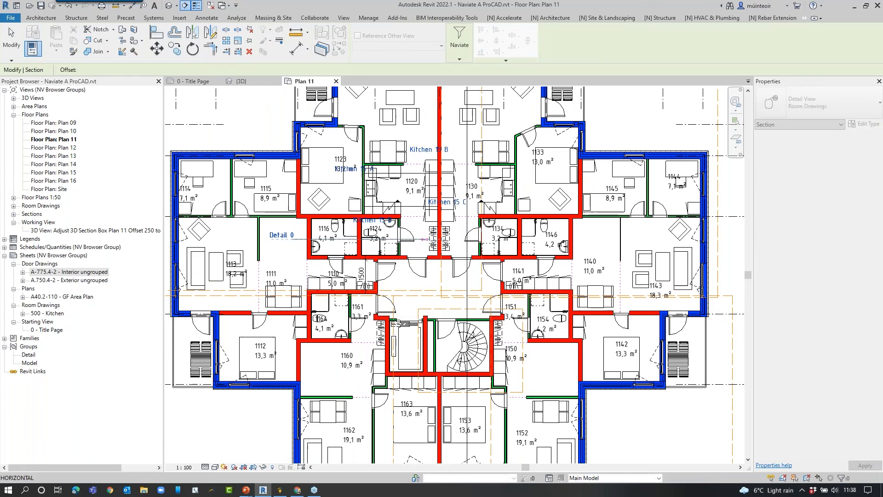
{"action": "key", "text": "Escape"}
{"action": "key", "text": "Escape"}
{"action": "right_click", "coordinate": [282, 240]}
{"action": "left_click", "coordinate": [302, 285]}
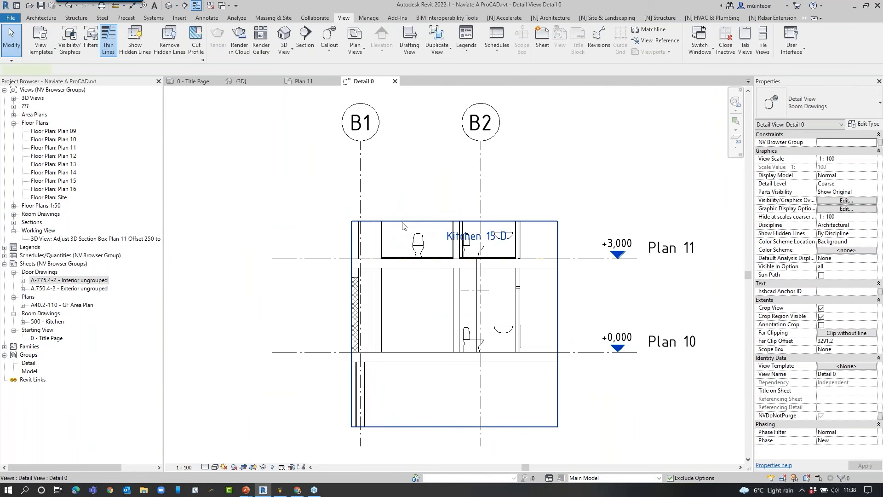
Extend the section view's crop region upward so it covers the full height of the Plan 11 storey.
{"action": "left_click", "coordinate": [403, 222]}
{"action": "middle_click_drag", "start_coordinate": [469, 160], "coordinate": [430, 301]}
{"action": "left_click_drag", "start_coordinate": [416, 362], "coordinate": [427, 209]}
{"action": "left_click", "coordinate": [420, 332]}
{"action": "scroll", "coordinate": [341, 367], "scroll_direction": "up", "scroll_amount": 5}
{"action": "middle_click_drag", "start_coordinate": [370, 364], "coordinate": [352, 262]}
{"action": "scroll", "coordinate": [351, 258], "scroll_direction": "up", "scroll_amount": 2}
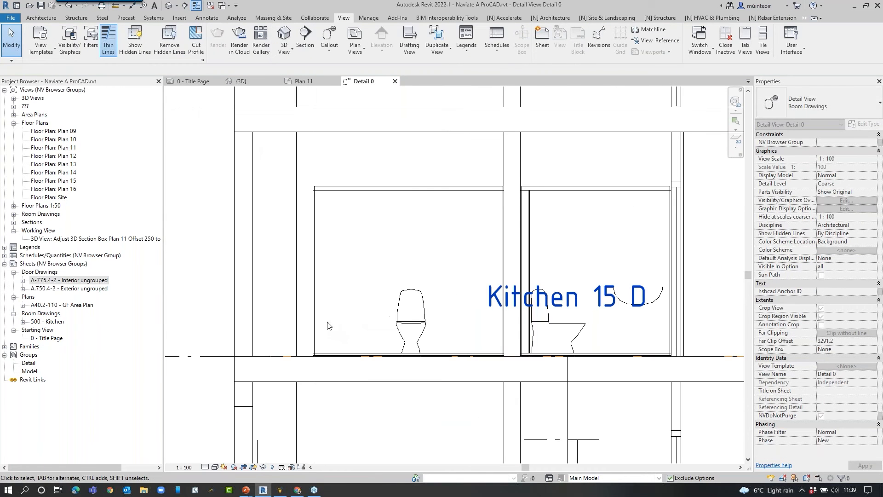
Examine the wall, ceiling and carpet coverings in the section, close it, and check the plywood around room 1116 on Plan 11.
{"action": "left_click", "coordinate": [316, 299]}
{"action": "left_click", "coordinate": [367, 194]}
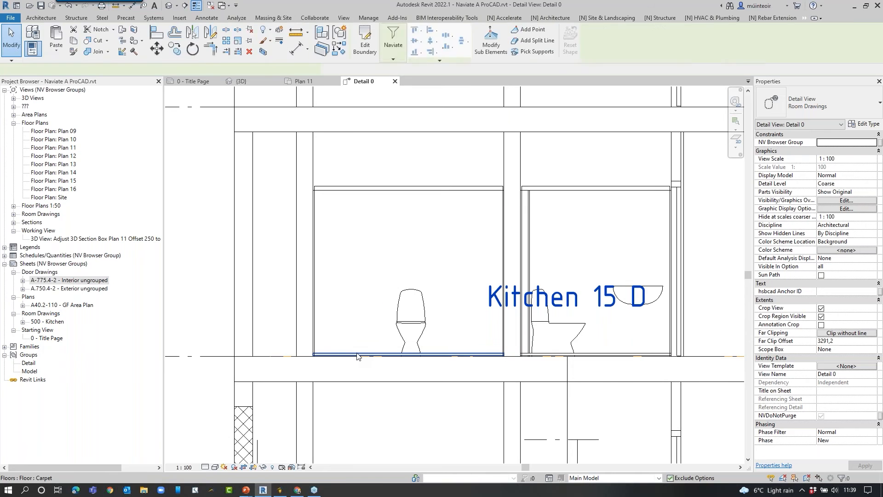
{"action": "left_click", "coordinate": [395, 81]}
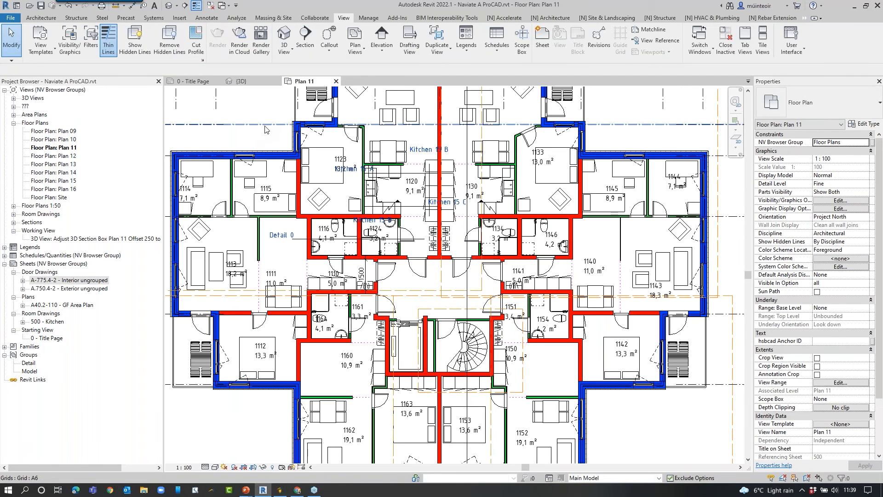
{"action": "scroll", "coordinate": [312, 220], "scroll_direction": "up", "scroll_amount": 10}
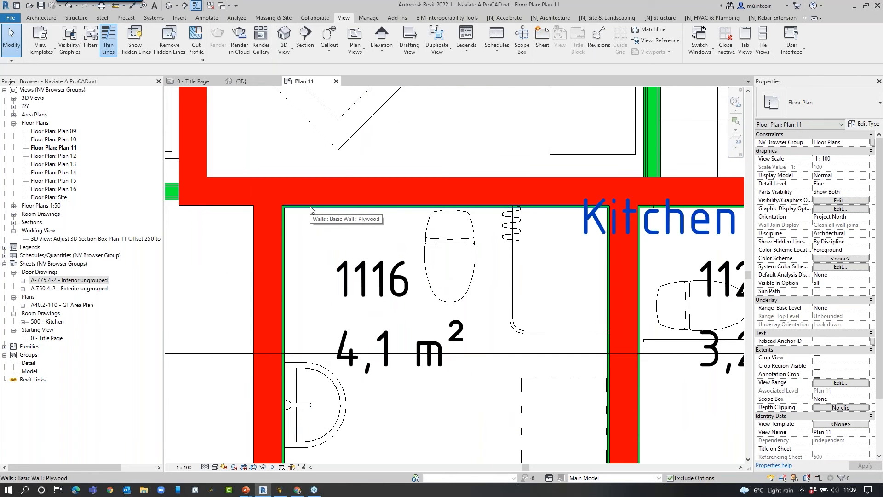
{"action": "scroll", "coordinate": [446, 275], "scroll_direction": "down", "scroll_amount": 3}
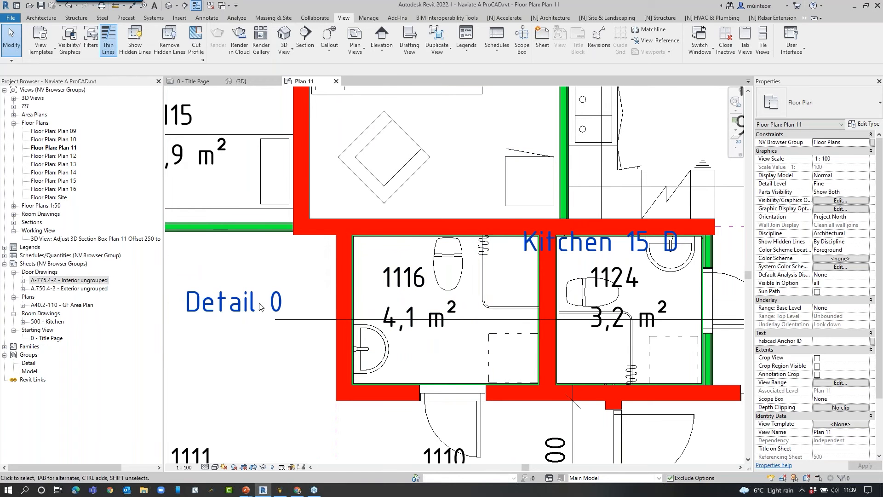
Examine the properties of the exterior wall above room 1115 on Plan 11, then deselect it.
{"action": "scroll", "coordinate": [327, 251], "scroll_direction": "down", "scroll_amount": 5}
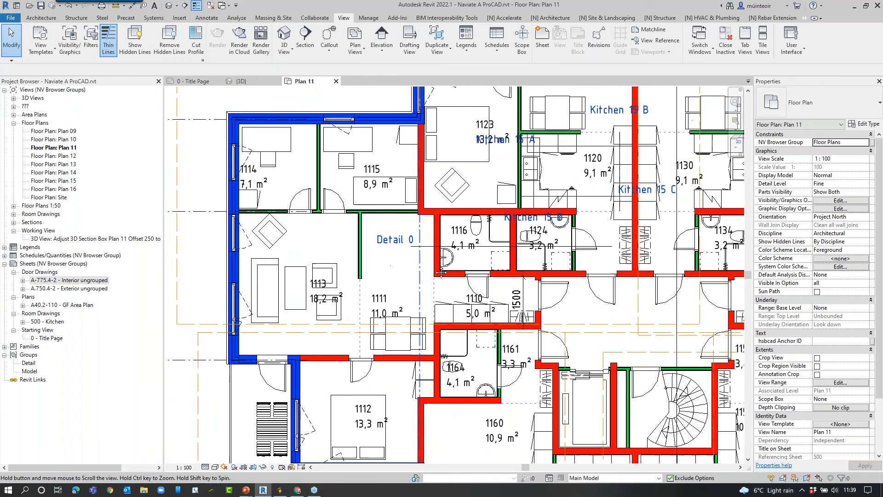
{"action": "scroll", "coordinate": [385, 273], "scroll_direction": "down", "scroll_amount": 4}
{"action": "middle_click_drag", "start_coordinate": [559, 208], "coordinate": [483, 176]}
{"action": "scroll", "coordinate": [531, 192], "scroll_direction": "down", "scroll_amount": 1}
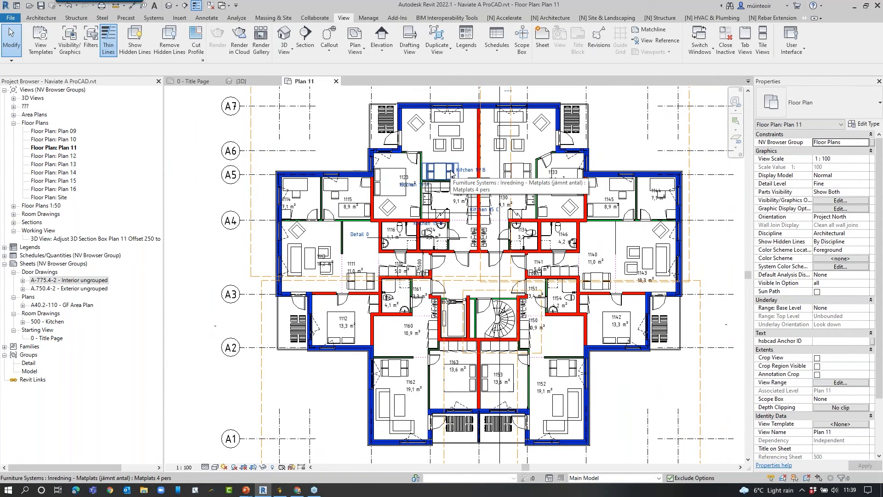
{"action": "left_click", "coordinate": [499, 19]}
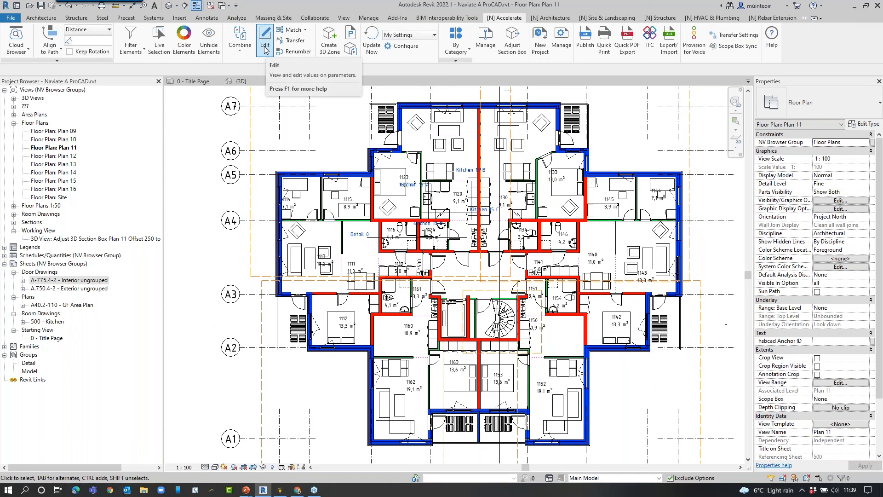
{"action": "left_click", "coordinate": [355, 176]}
{"action": "left_click", "coordinate": [354, 176]}
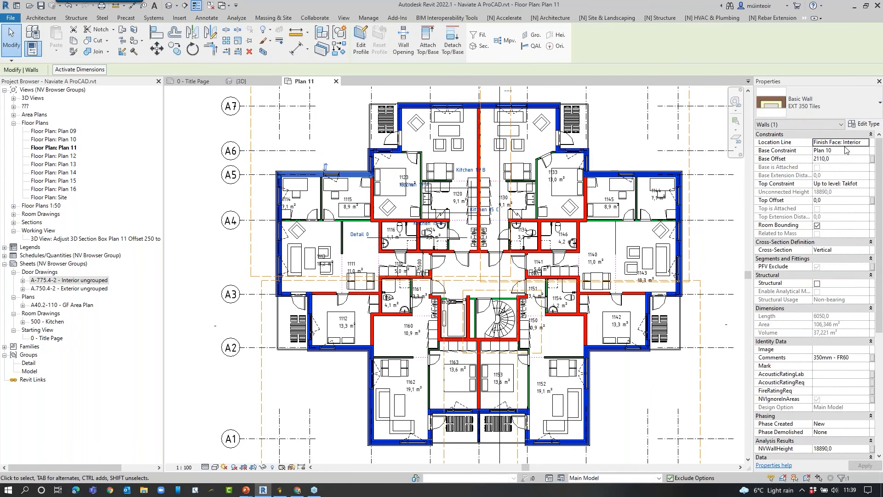
{"action": "key", "text": "Escape"}
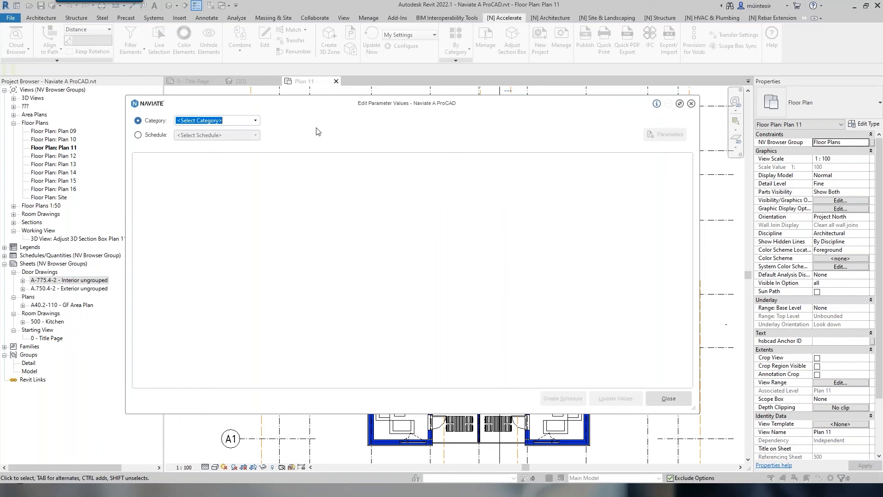
Load the Walls category into Naviate's Edit Parameter Values table with all type parameters as columns.
{"action": "left_click", "coordinate": [256, 123]}
{"action": "scroll", "coordinate": [230, 171], "scroll_direction": "down", "scroll_amount": 5}
{"action": "left_click_drag", "start_coordinate": [259, 161], "coordinate": [262, 213]}
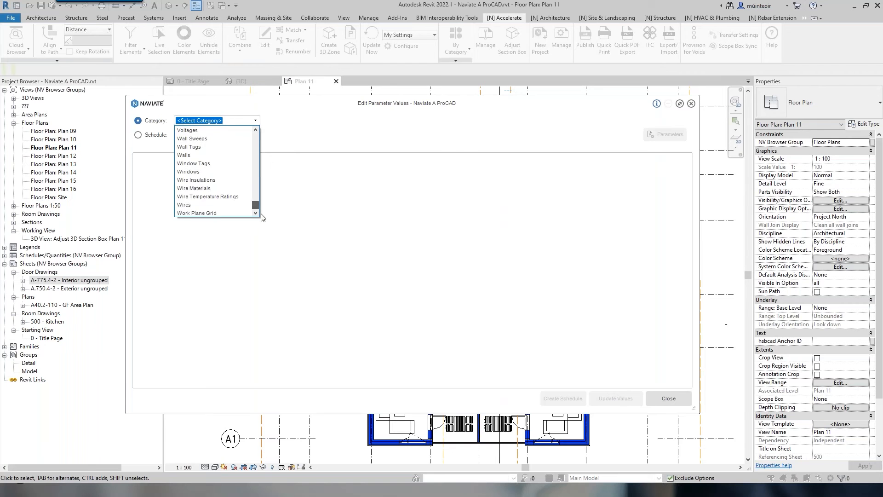
{"action": "left_click", "coordinate": [201, 156]}
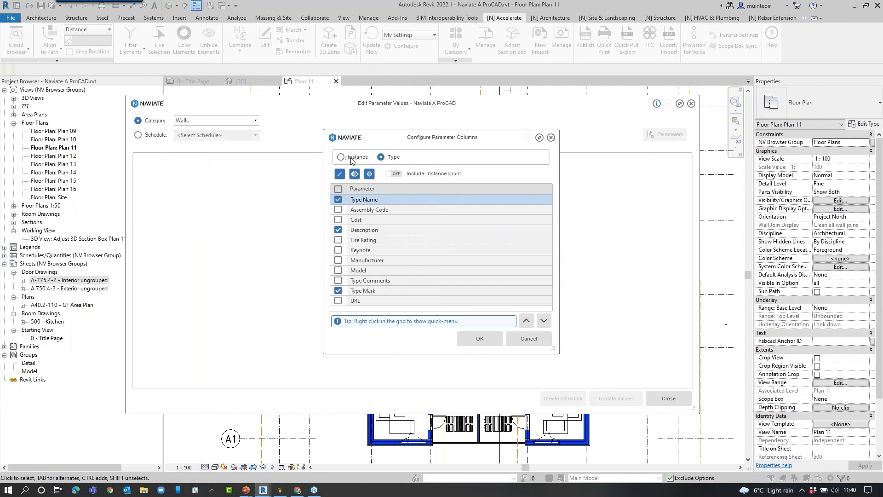
{"action": "left_click", "coordinate": [338, 188]}
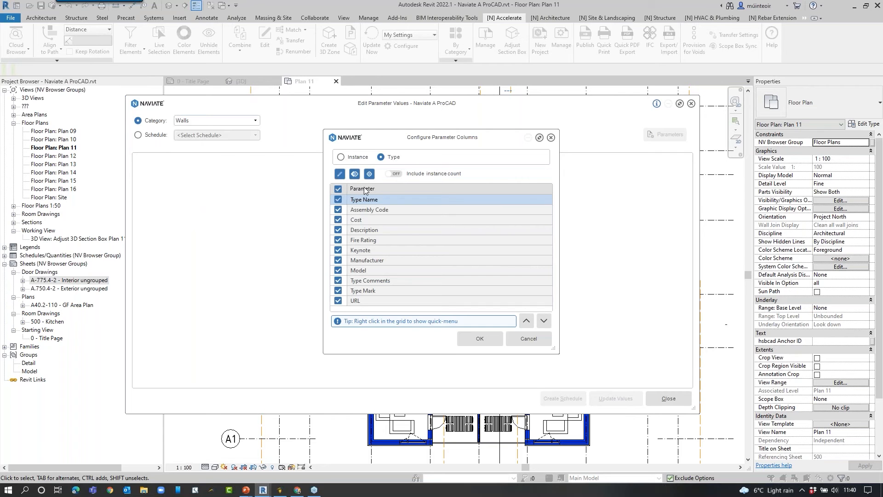
{"action": "left_click", "coordinate": [478, 339]}
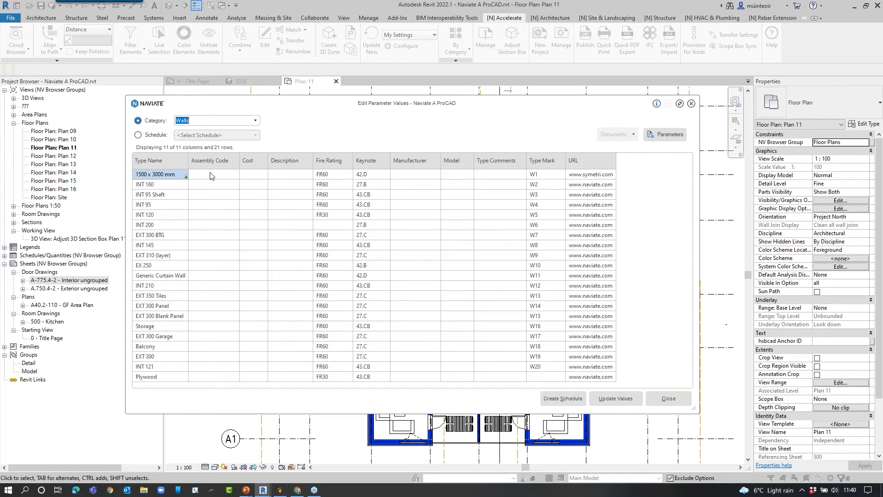
Clear the URL value of every wall type in the parameter table.
{"action": "left_click", "coordinate": [462, 226]}
{"action": "left_click", "coordinate": [291, 227]}
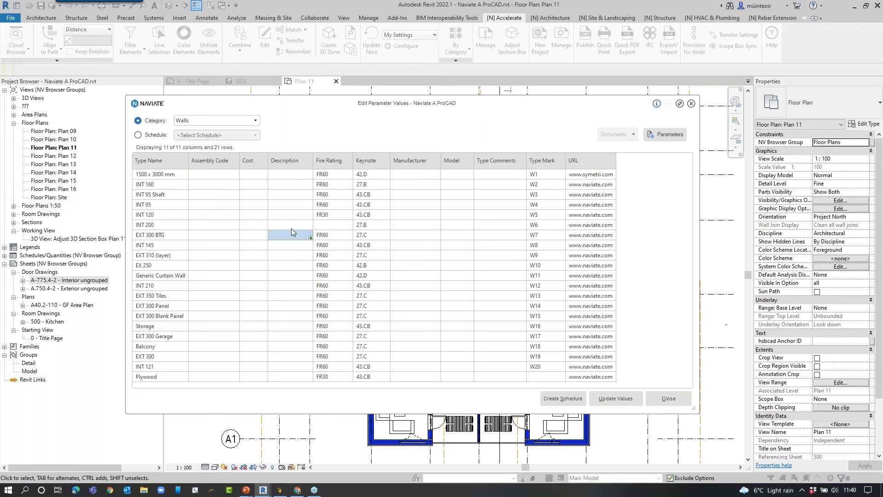
{"action": "left_click", "coordinate": [454, 225]}
{"action": "left_click", "coordinate": [502, 214]}
{"action": "left_click_drag", "start_coordinate": [583, 174], "coordinate": [581, 386]}
{"action": "key", "text": "Delete"}
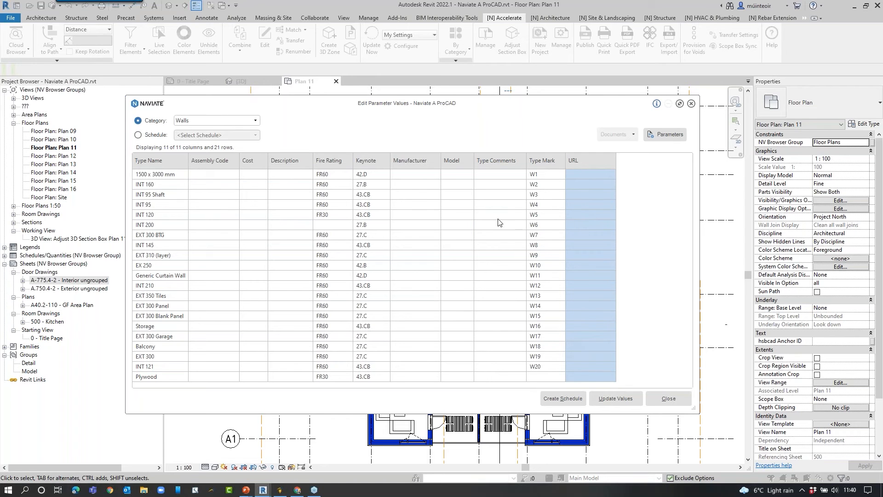
Set the Fire Rating of 1500 x 3000 mm to FR30, fill it down to all wall types, and update the model's values.
{"action": "left_click", "coordinate": [339, 178]}
{"action": "type", "text": "FR"}
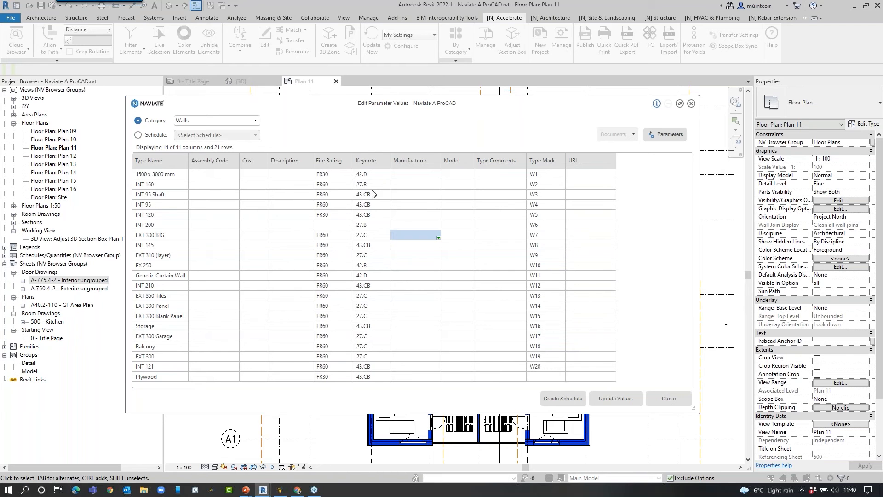
{"action": "left_click", "coordinate": [345, 177]}
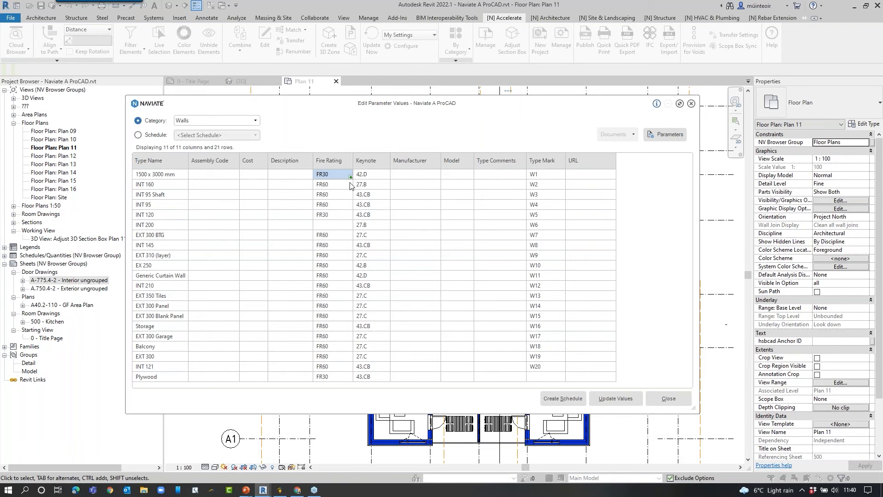
{"action": "left_click_drag", "start_coordinate": [351, 177], "coordinate": [336, 377]}
{"action": "left_click", "coordinate": [372, 360]}
{"action": "left_click_drag", "start_coordinate": [351, 181], "coordinate": [338, 382]}
{"action": "left_click", "coordinate": [366, 356]}
{"action": "left_click", "coordinate": [618, 399]}
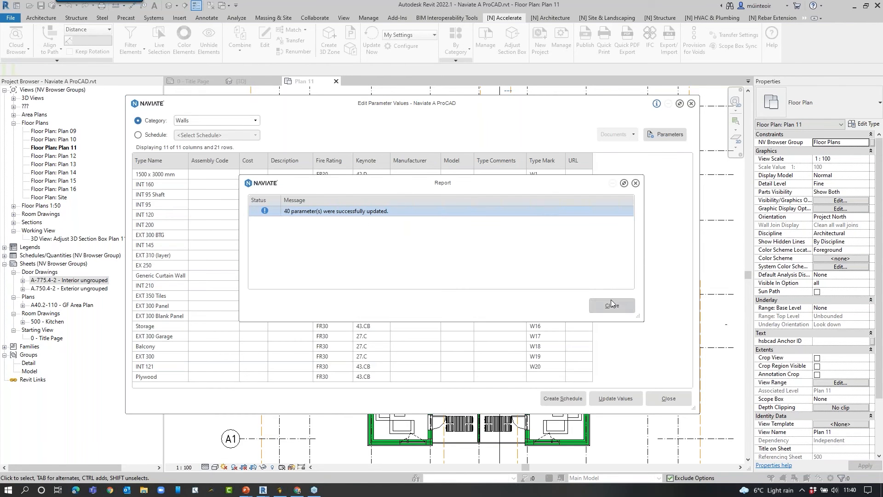
{"action": "left_click", "coordinate": [614, 304]}
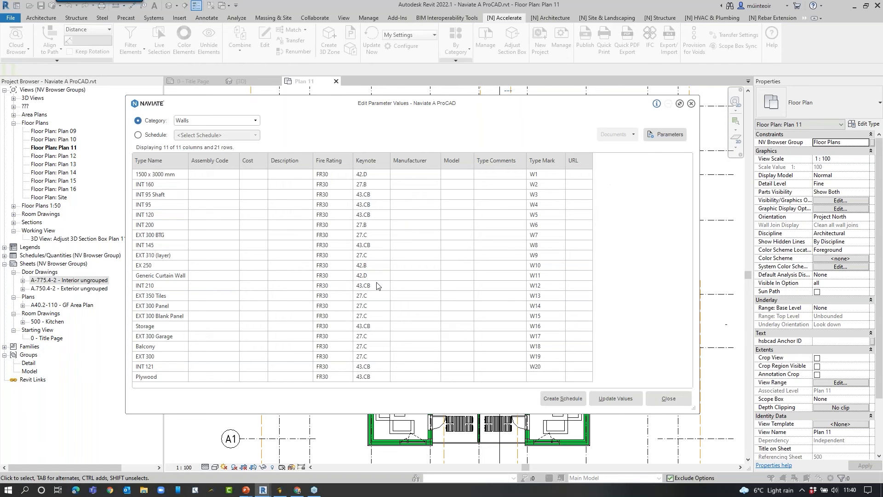
Replace INT with Internal across all wall type values, update the model's values, and close the parameter editor.
{"action": "left_click_drag", "start_coordinate": [579, 378], "coordinate": [152, 174]}
{"action": "right_click", "coordinate": [181, 174]}
{"action": "left_click", "coordinate": [227, 182]}
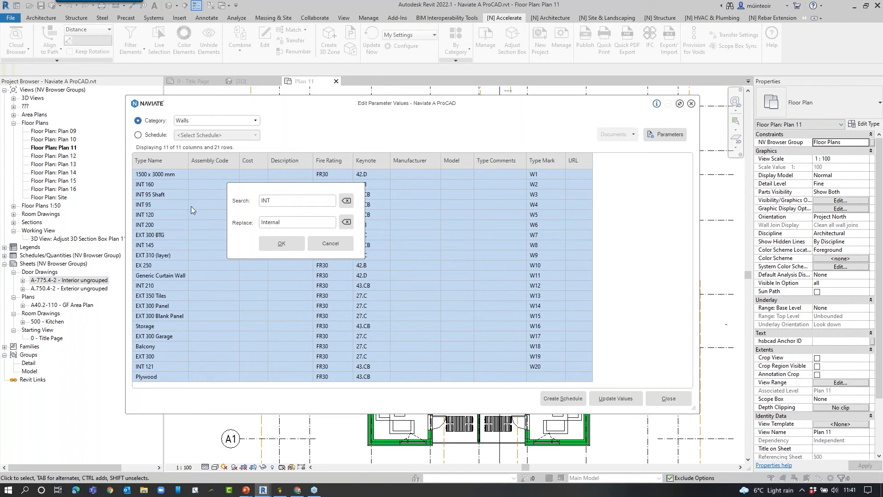
{"action": "left_click", "coordinate": [284, 244]}
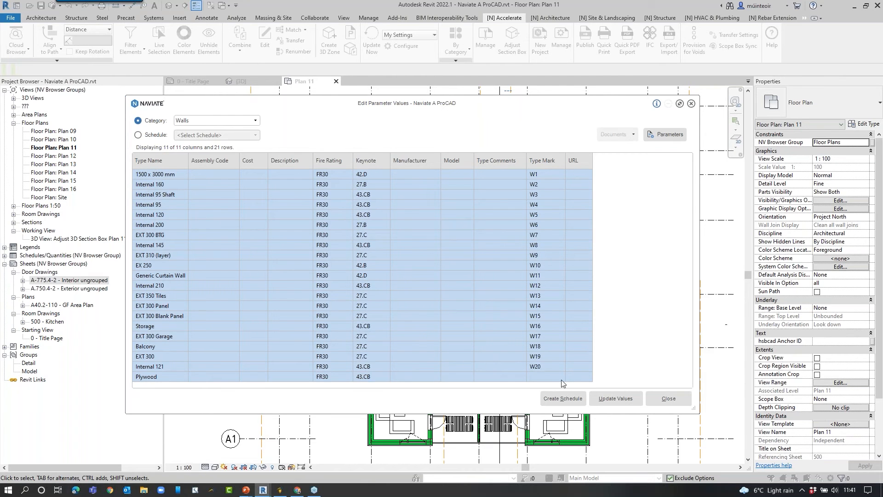
{"action": "left_click", "coordinate": [611, 397]}
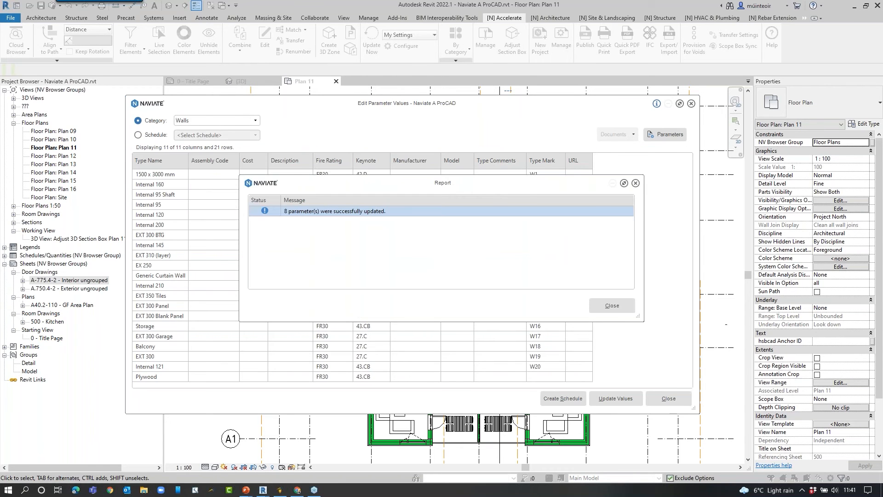
{"action": "left_click", "coordinate": [610, 306]}
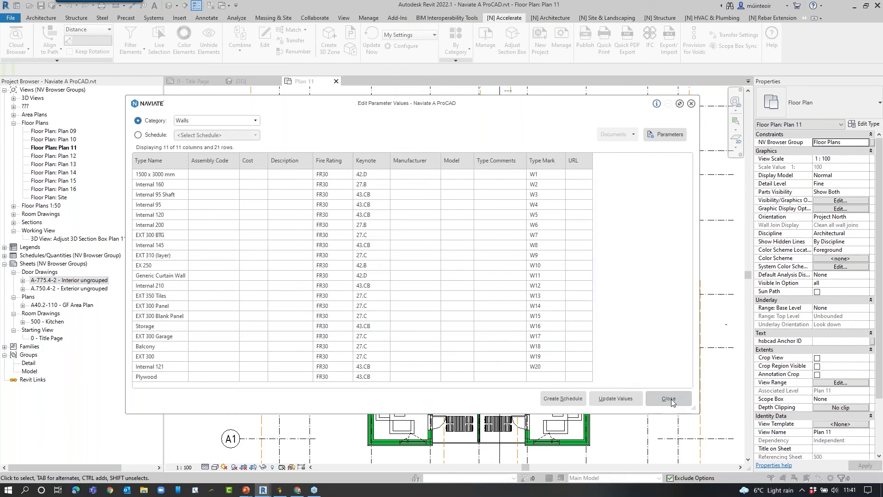
{"action": "left_click", "coordinate": [669, 399]}
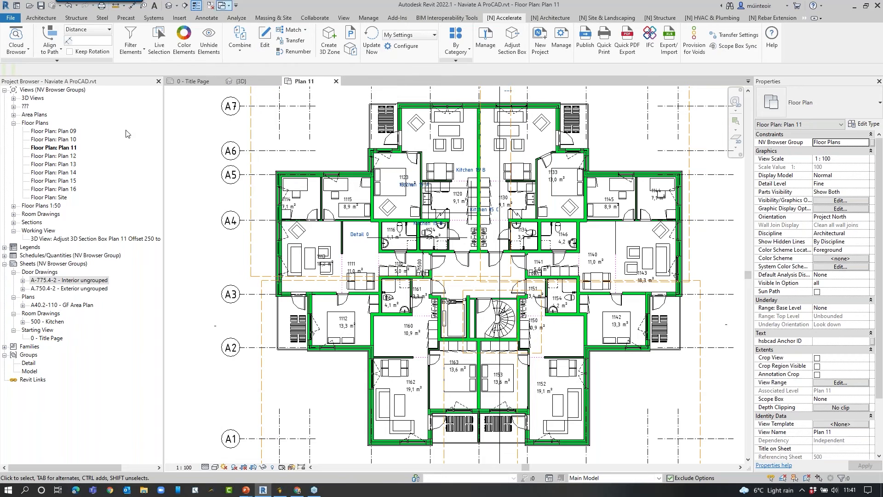
Open the COBie.Space (Spaces) and COBie.Space (Rooms) schedules, keeping only the Rooms schedule open.
{"action": "left_click", "coordinate": [4, 255]}
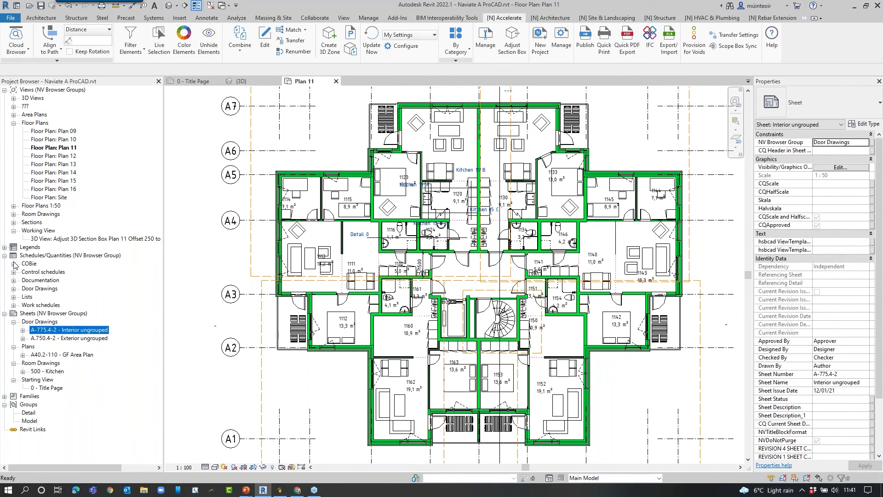
{"action": "left_click", "coordinate": [13, 264]}
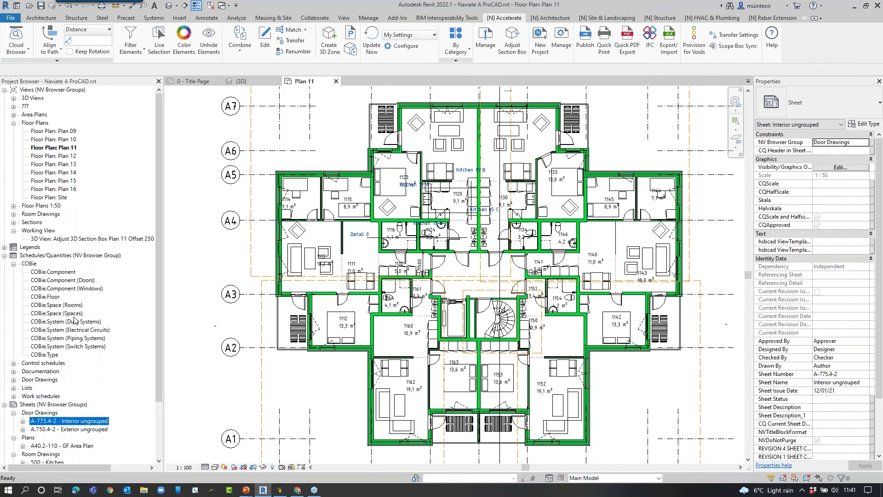
{"action": "left_click", "coordinate": [74, 315]}
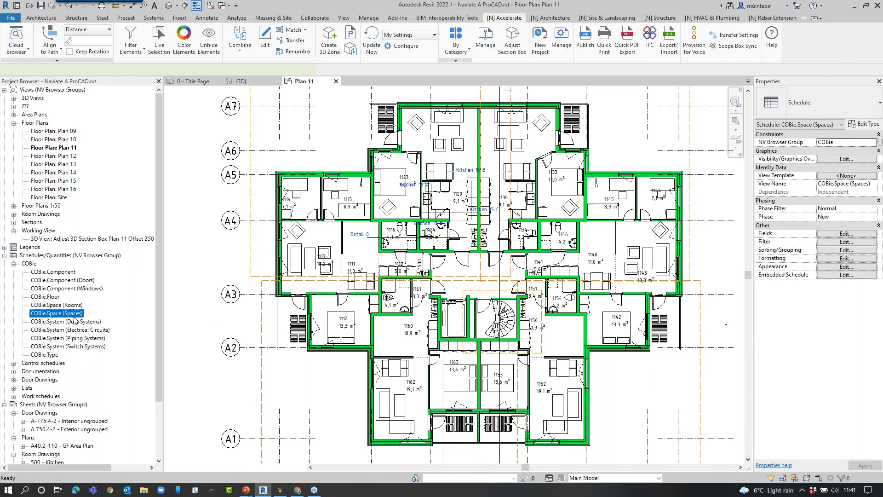
{"action": "double_click", "coordinate": [74, 317]}
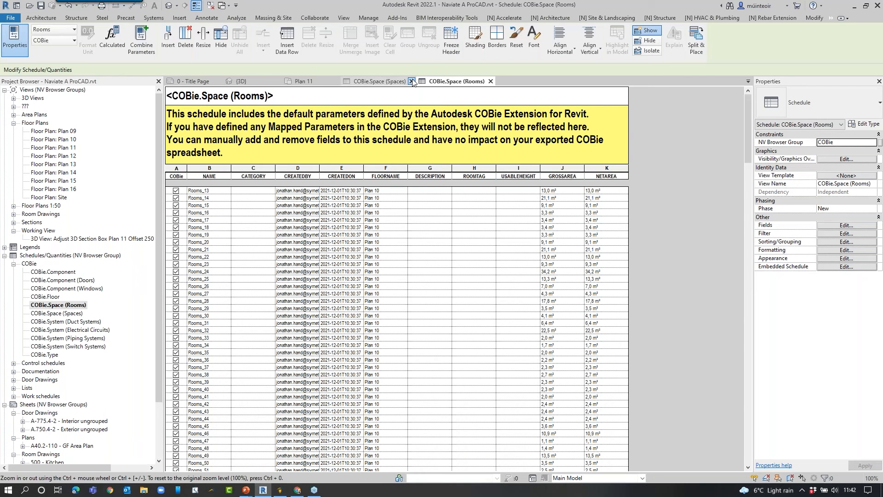
{"action": "left_click", "coordinate": [411, 81]}
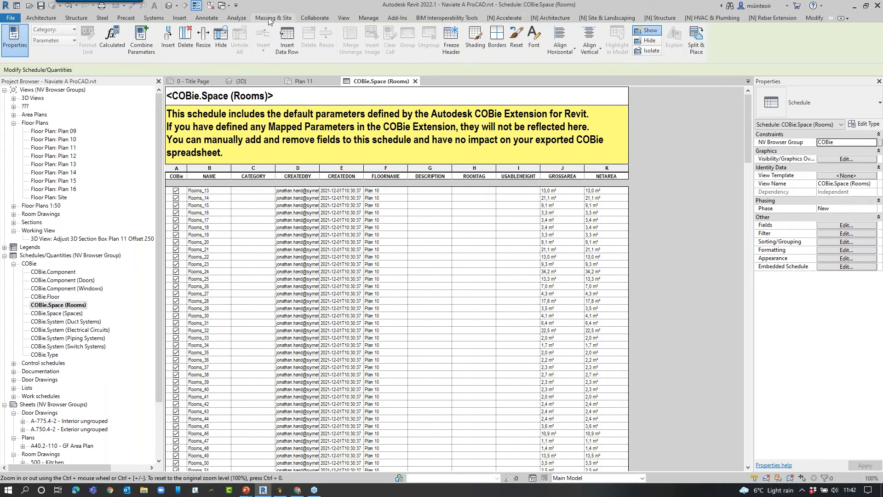
Start Naviate's Combine Parameter Values tool and include the Windows category.
{"action": "left_click", "coordinate": [506, 17]}
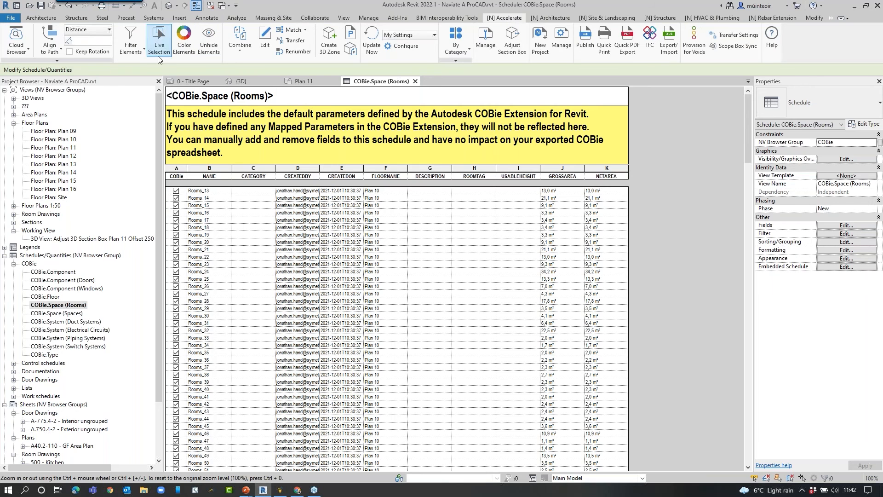
{"action": "left_click", "coordinate": [237, 46]}
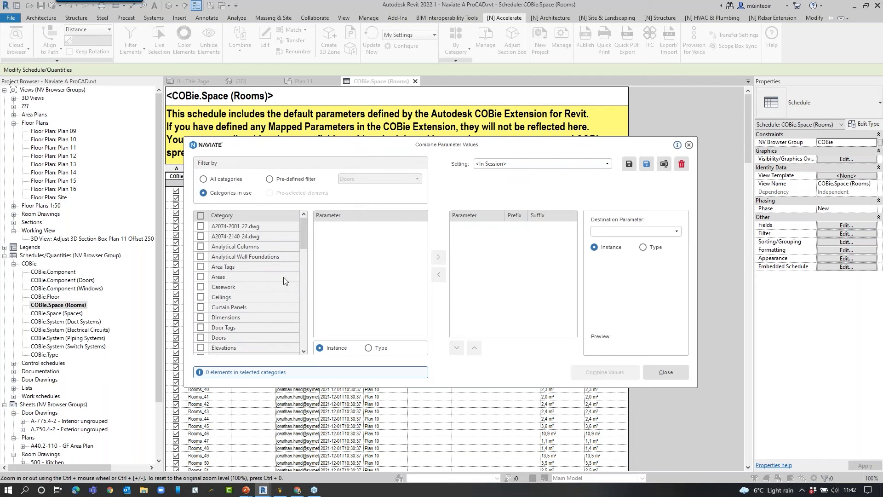
{"action": "scroll", "coordinate": [280, 280], "scroll_direction": "down", "scroll_amount": 10}
{"action": "scroll", "coordinate": [244, 294], "scroll_direction": "down", "scroll_amount": 2}
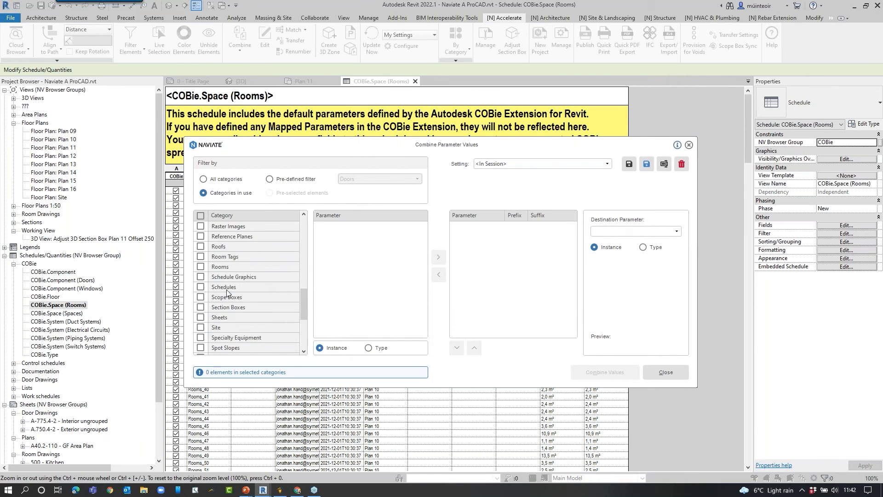
{"action": "left_click", "coordinate": [216, 349]}
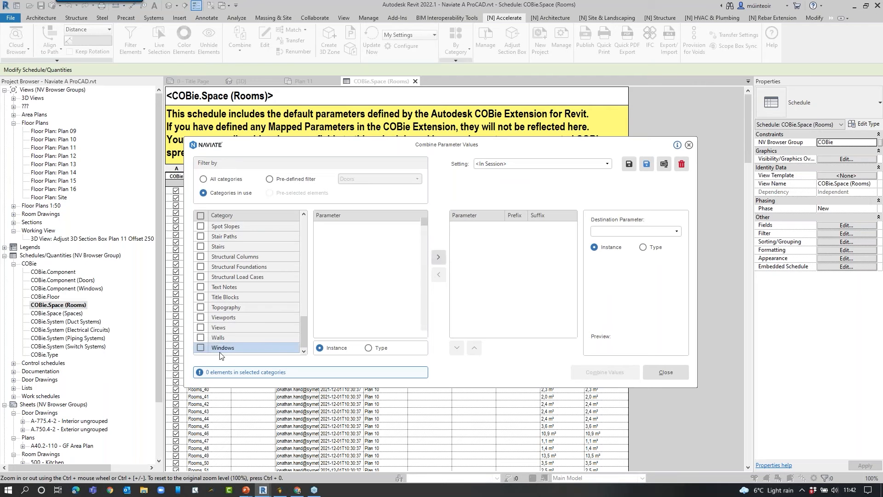
{"action": "left_click", "coordinate": [220, 351]}
Add the window type parameters Rough Height and Rough Width to the parameters being combined.
{"action": "scroll", "coordinate": [340, 299], "scroll_direction": "down", "scroll_amount": 10}
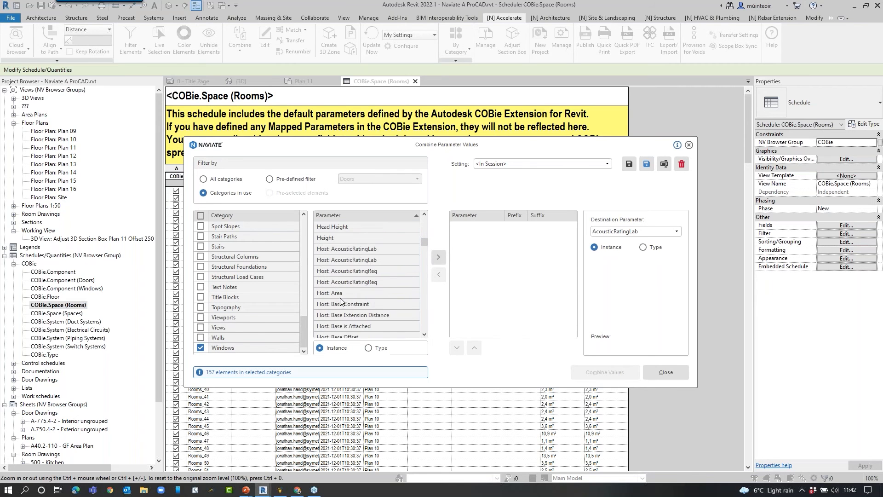
{"action": "left_click", "coordinate": [368, 348]}
{"action": "scroll", "coordinate": [362, 298], "scroll_direction": "down", "scroll_amount": 10}
{"action": "scroll", "coordinate": [361, 296], "scroll_direction": "down", "scroll_amount": 10}
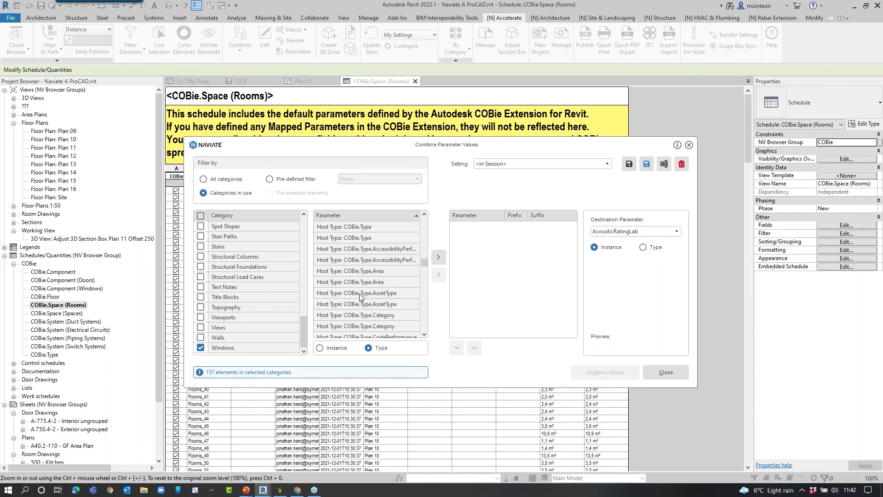
{"action": "scroll", "coordinate": [357, 294], "scroll_direction": "down", "scroll_amount": 10}
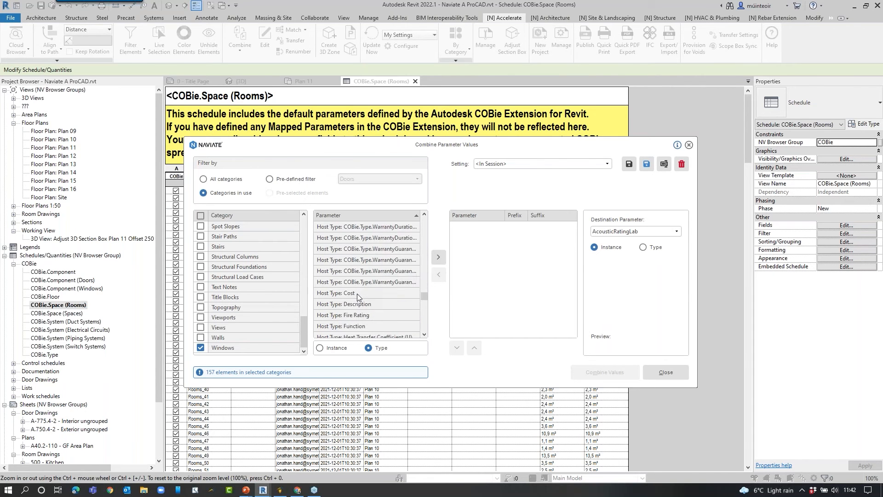
{"action": "scroll", "coordinate": [357, 293], "scroll_direction": "down", "scroll_amount": 3}
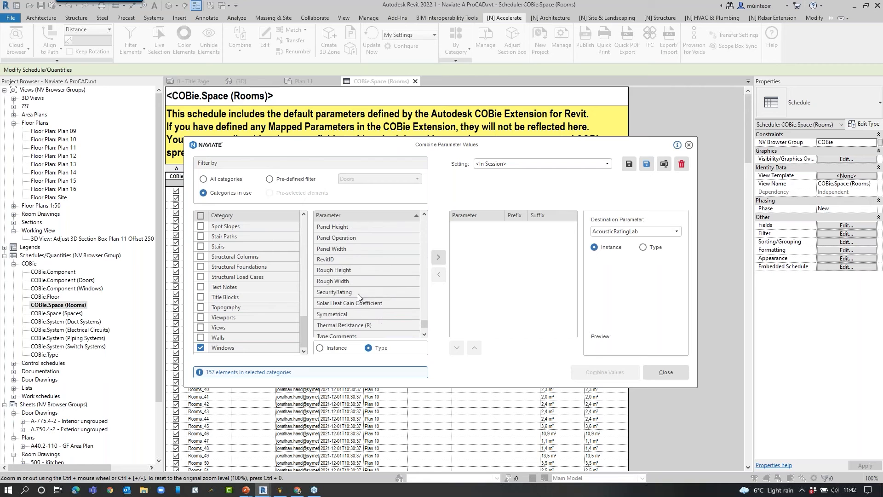
{"action": "left_click", "coordinate": [407, 270]}
{"action": "left_click", "coordinate": [438, 259]}
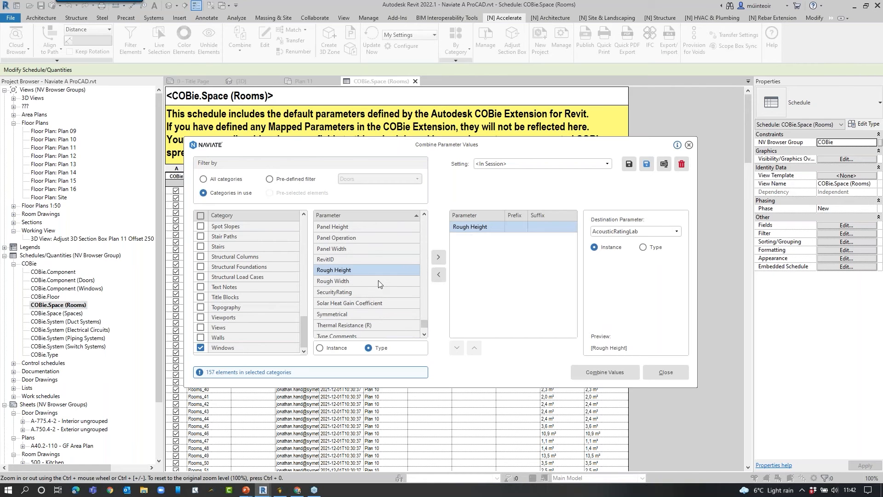
{"action": "left_click", "coordinate": [378, 280]}
{"action": "left_click", "coordinate": [438, 257]}
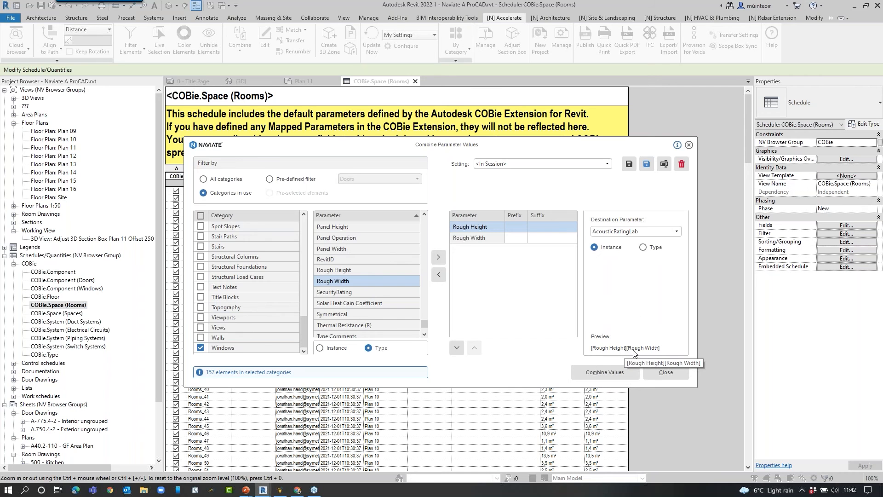
Set Comments as the instance destination parameter for the combined window values.
{"action": "left_click", "coordinate": [650, 231]}
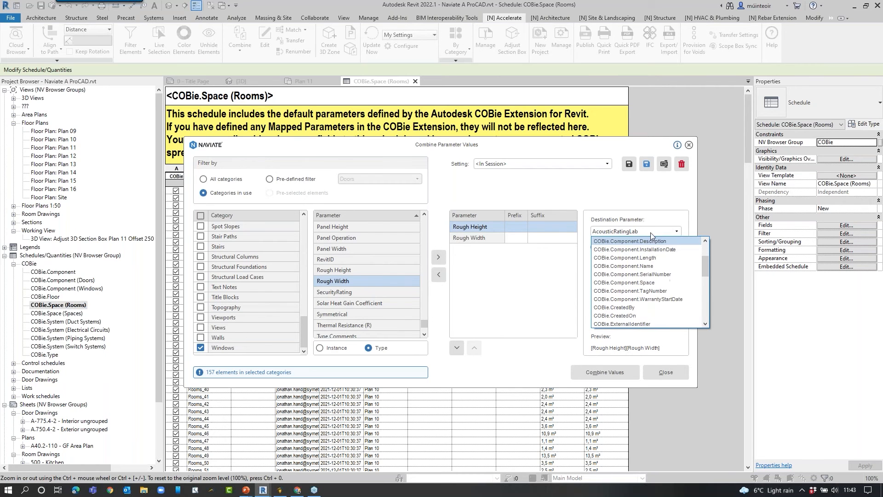
{"action": "scroll", "coordinate": [623, 259], "scroll_direction": "down", "scroll_amount": 10}
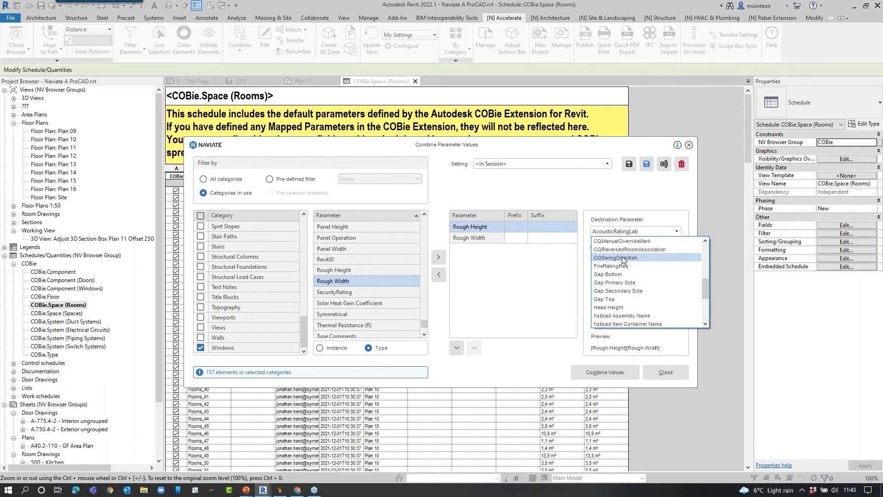
{"action": "scroll", "coordinate": [621, 258], "scroll_direction": "up", "scroll_amount": 3}
{"action": "left_click", "coordinate": [620, 256]}
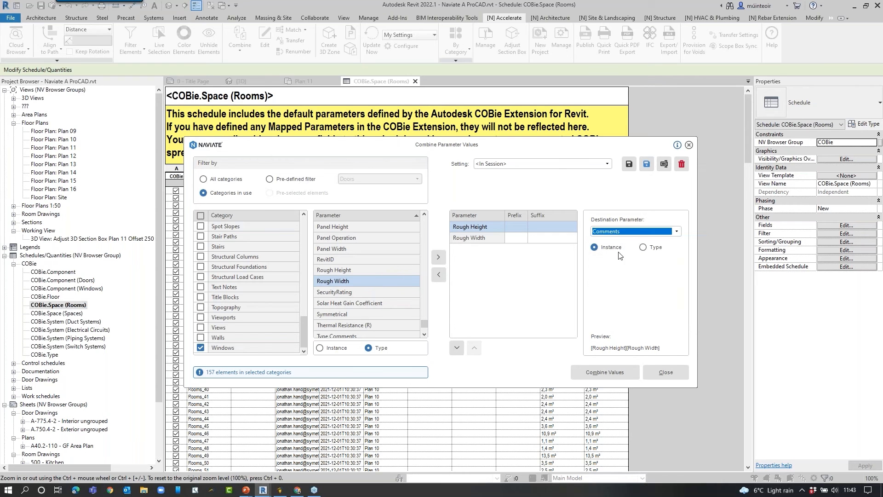
Add the suffix x to Rough Height and mm to Rough Width, combine the window values, and close the tool.
{"action": "left_click", "coordinate": [546, 227]}
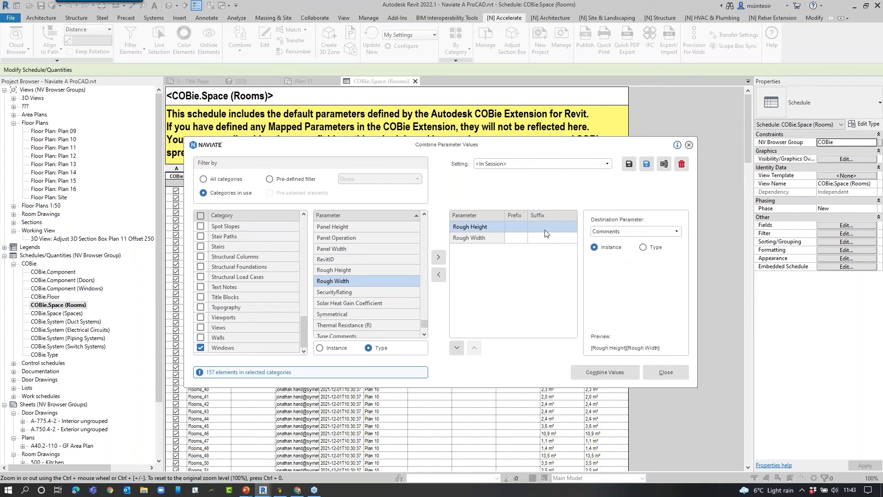
{"action": "type", "text": "x"}
{"action": "left_click", "coordinate": [543, 238]}
{"action": "left_click", "coordinate": [540, 263]}
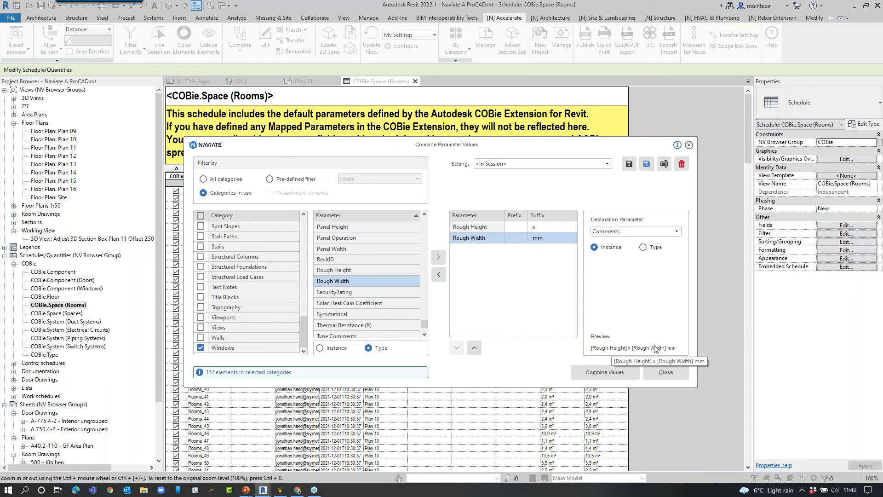
{"action": "left_click", "coordinate": [612, 370]}
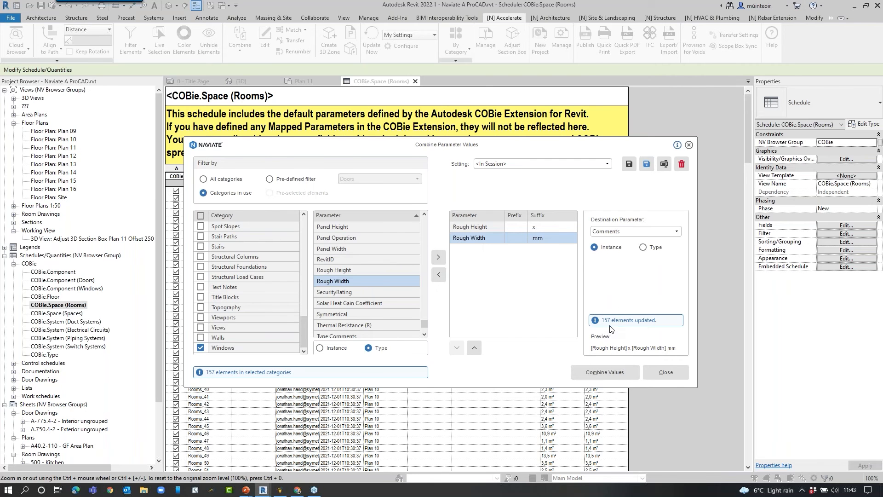
{"action": "left_click", "coordinate": [661, 372]}
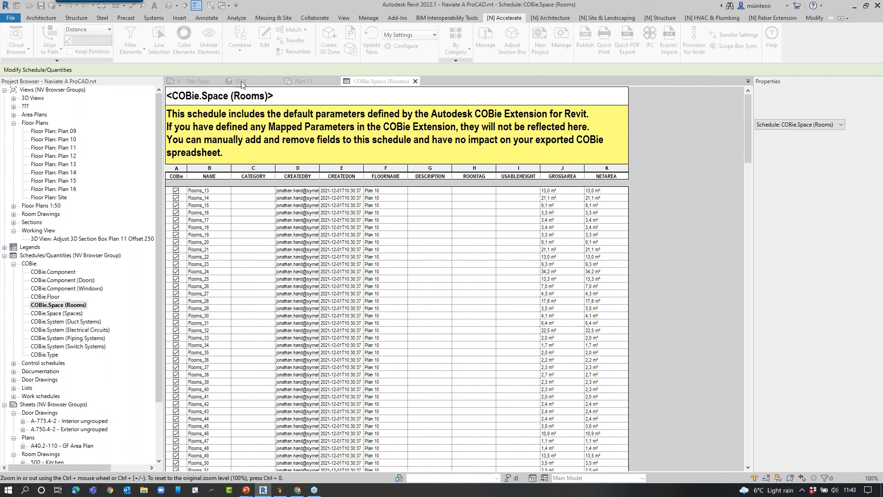
Check the combined size in the Comments property of the window below room 1112 on Plan 11.
{"action": "left_click", "coordinate": [304, 80]}
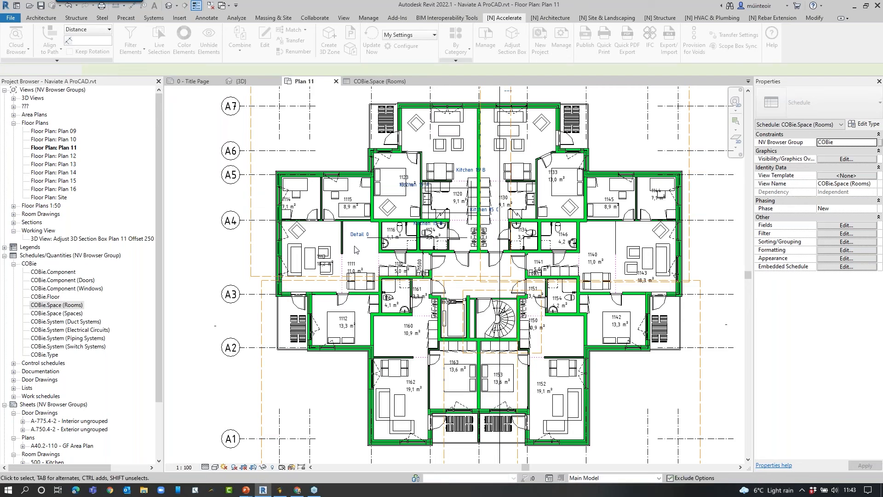
{"action": "left_click", "coordinate": [329, 350]}
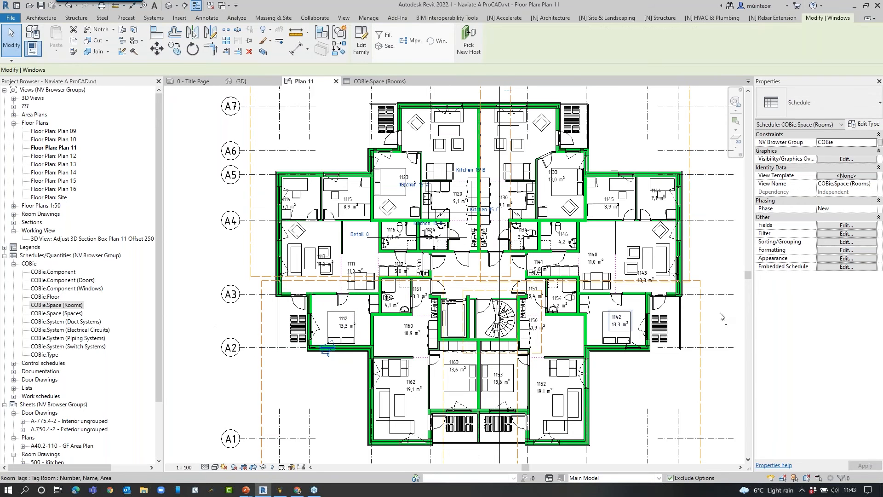
{"action": "key", "text": "ctrl"}
{"action": "key", "text": "ctrl"}
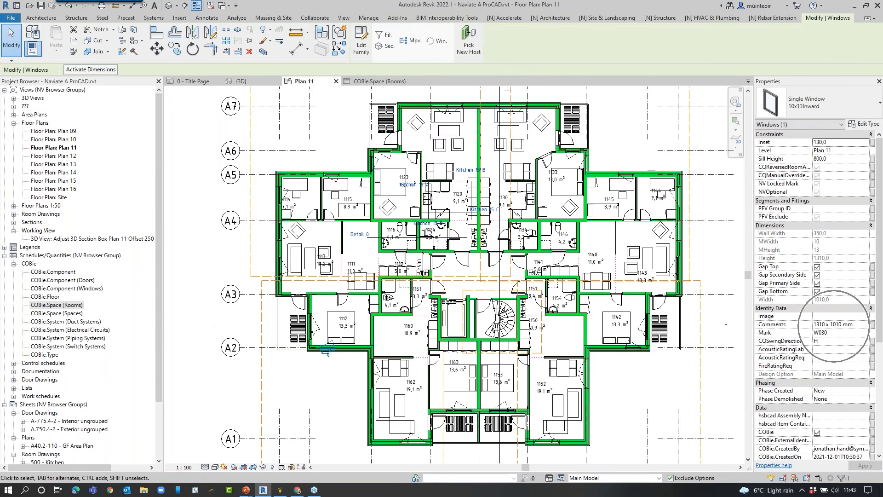
{"action": "key", "text": "ctrl"}
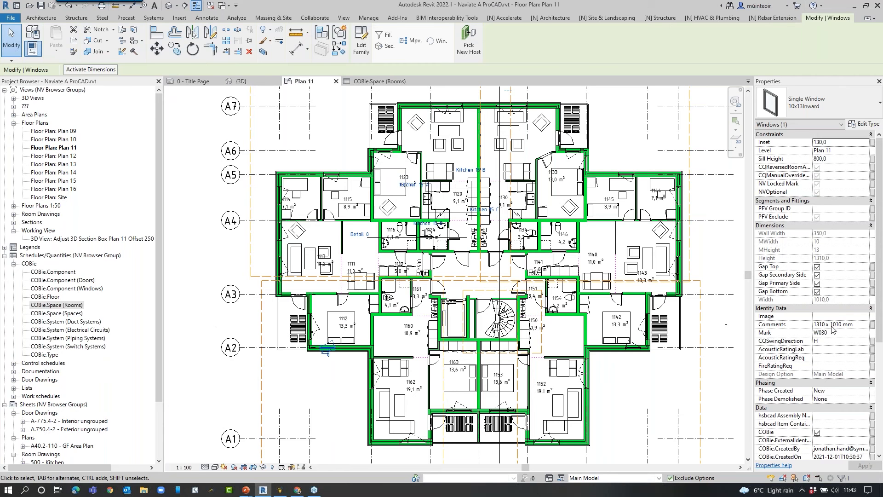
{"action": "left_click", "coordinate": [334, 383]}
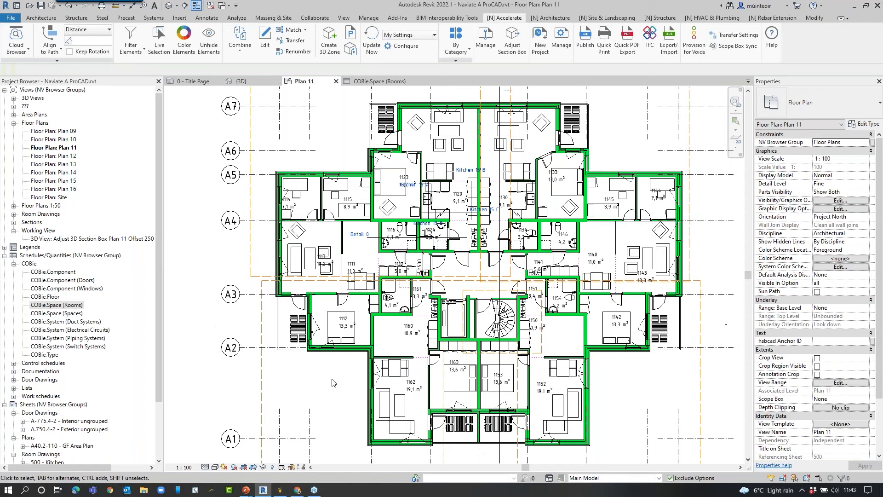
From the Rooms schedule, review the saved combine settings COBie.Space.Description and COBie.Space.RoomTag in Combine Parameter Values.
{"action": "left_click", "coordinate": [371, 81]}
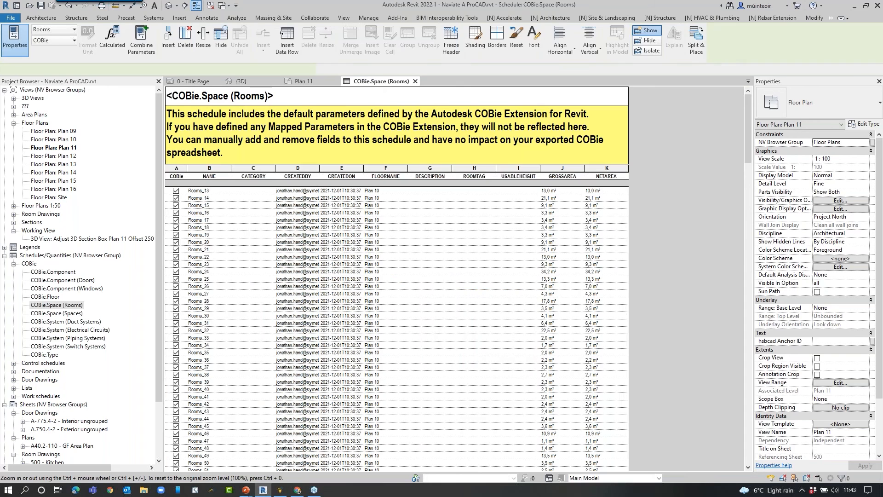
{"action": "left_click", "coordinate": [504, 17]}
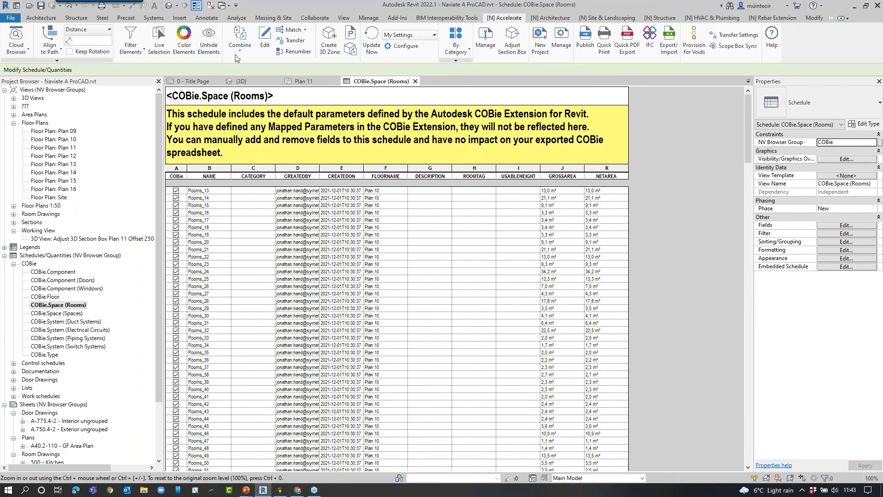
{"action": "left_click", "coordinate": [238, 55]}
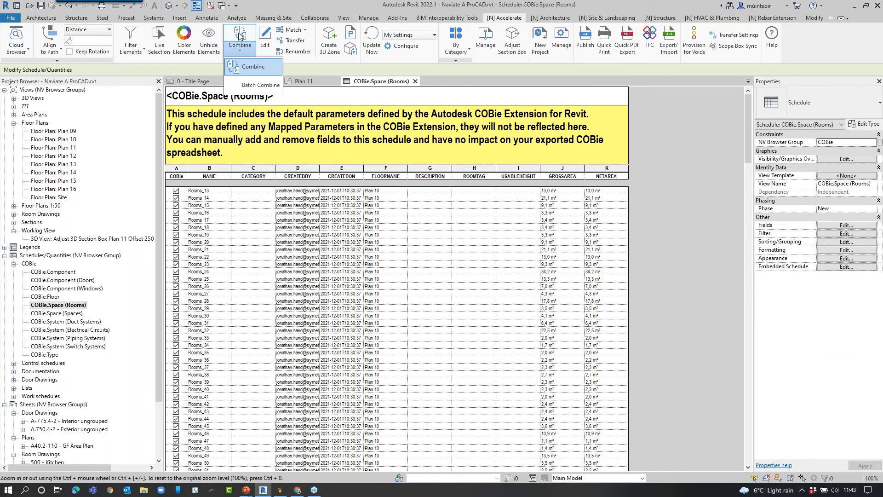
{"action": "left_click", "coordinate": [247, 85]}
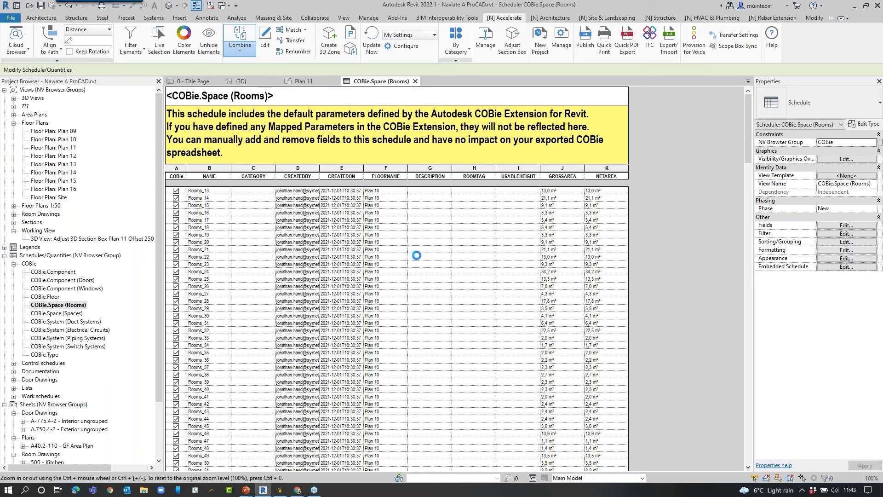
{"action": "left_click", "coordinate": [564, 164]}
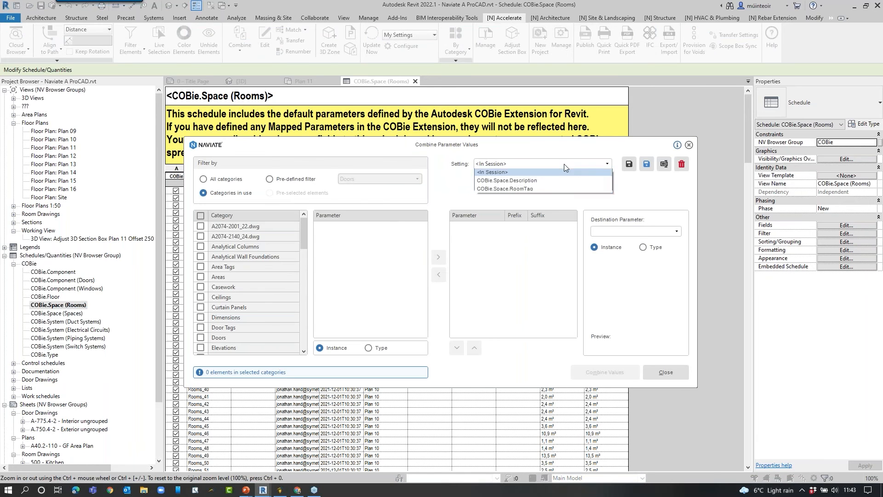
{"action": "left_click", "coordinate": [510, 180]}
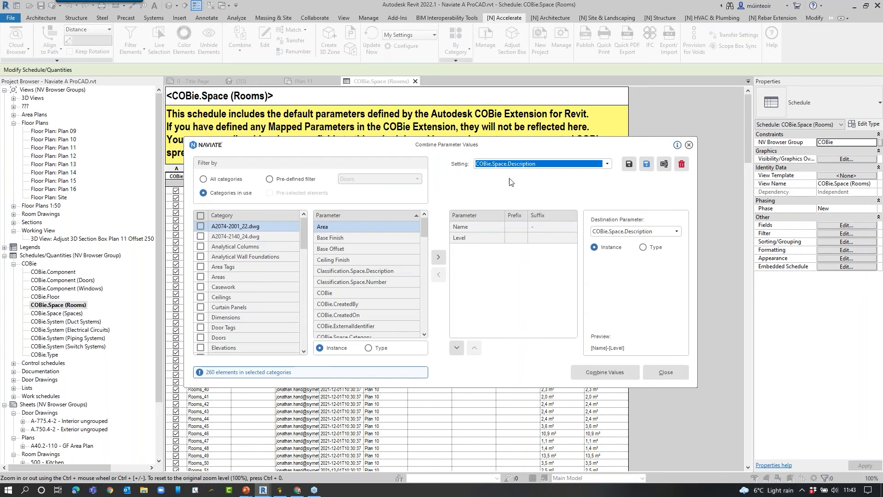
{"action": "left_click", "coordinate": [515, 166]}
{"action": "left_click", "coordinate": [514, 190]}
{"action": "left_click", "coordinate": [658, 368]}
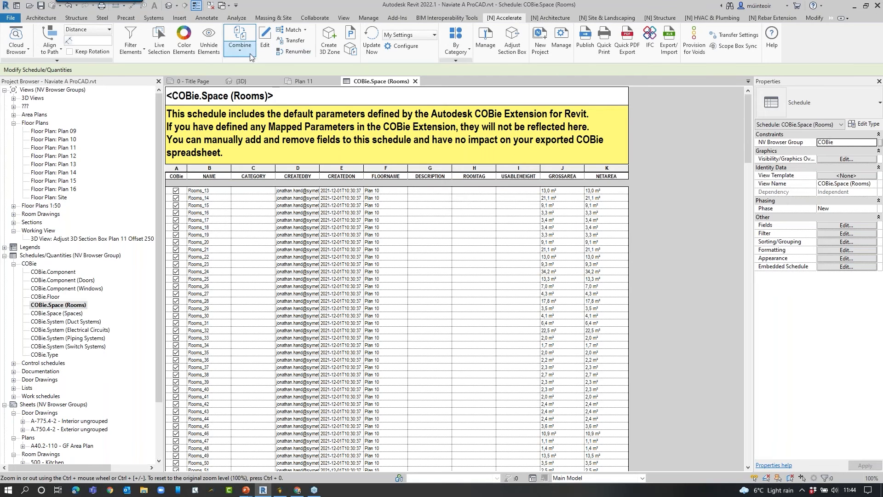
Run Batch Combine with the COBie.Space.Description and COBie.Space.RoomTag settings, and dismiss the report.
{"action": "left_click", "coordinate": [250, 53]}
{"action": "left_click", "coordinate": [258, 84]}
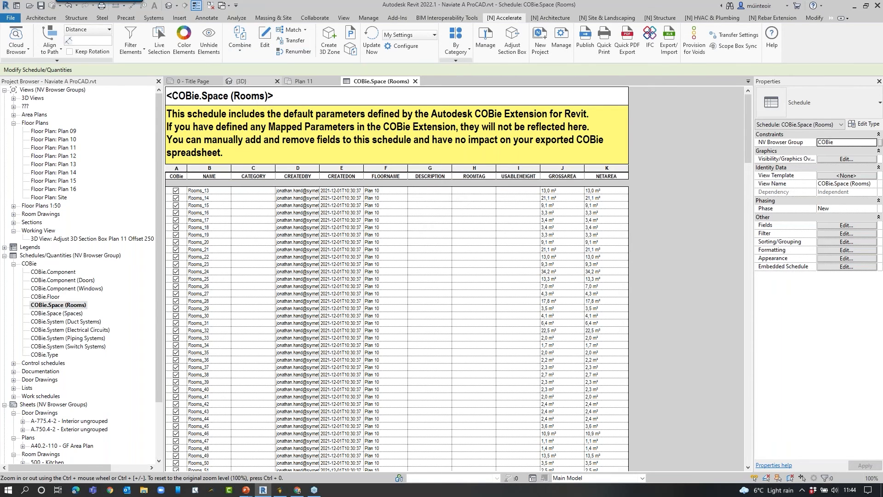
{"action": "left_click", "coordinate": [433, 186]}
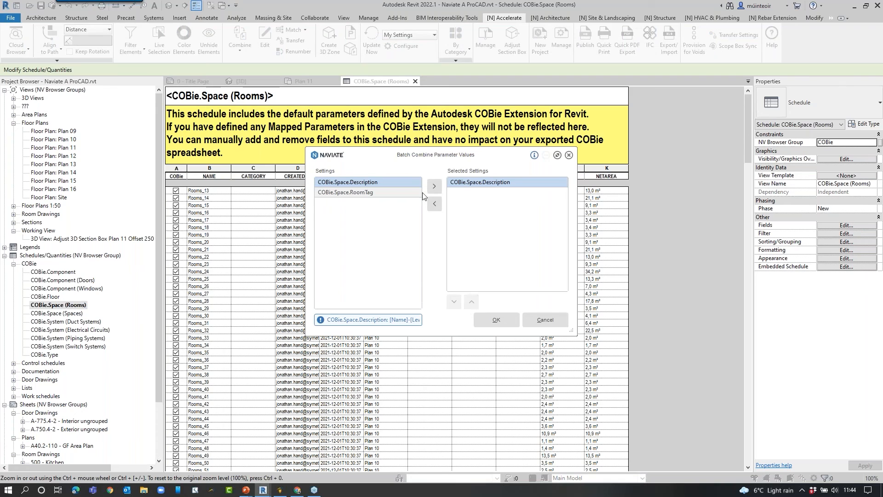
{"action": "left_click", "coordinate": [390, 193]}
{"action": "left_click", "coordinate": [434, 187]}
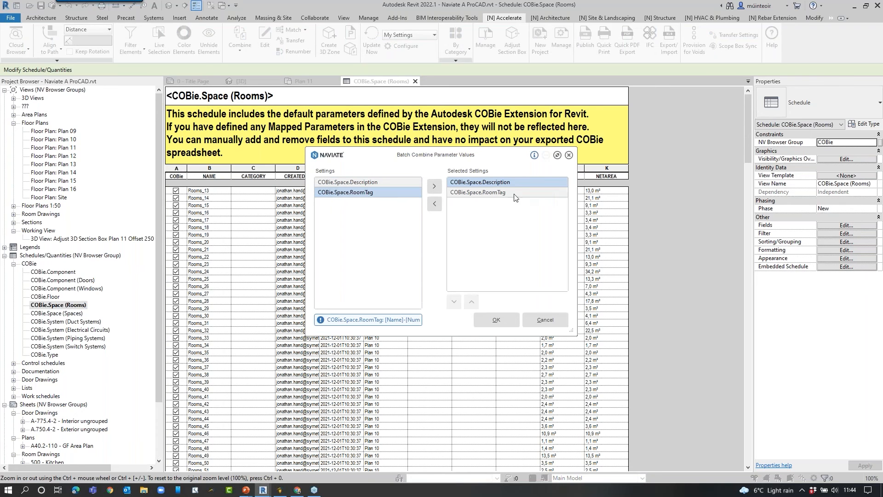
{"action": "left_click", "coordinate": [496, 320]}
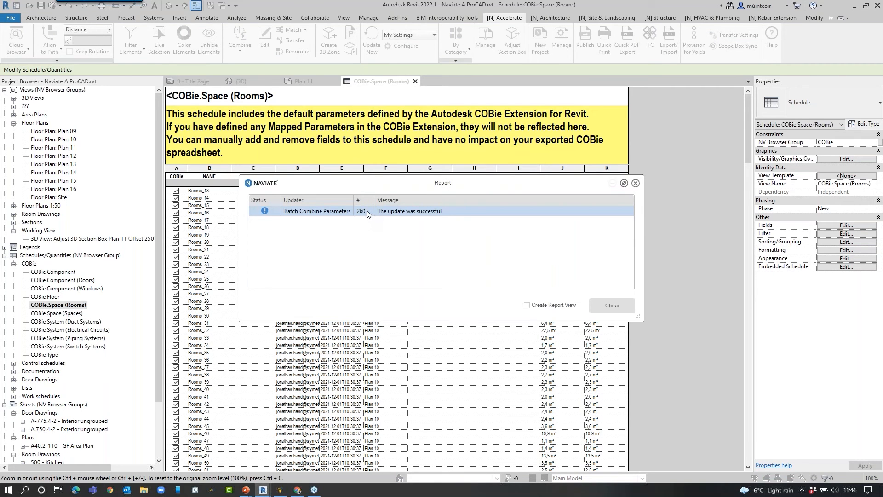
{"action": "left_click", "coordinate": [612, 305]}
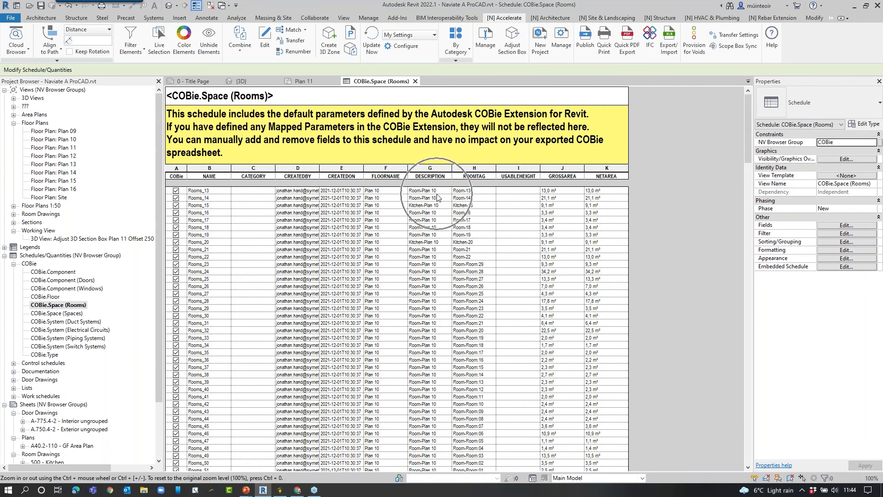
Review the Description and RoomTag columns throughout the COBie.Space (Rooms) schedule, and close it.
{"action": "scroll", "coordinate": [440, 198], "scroll_direction": "down", "scroll_amount": 15}
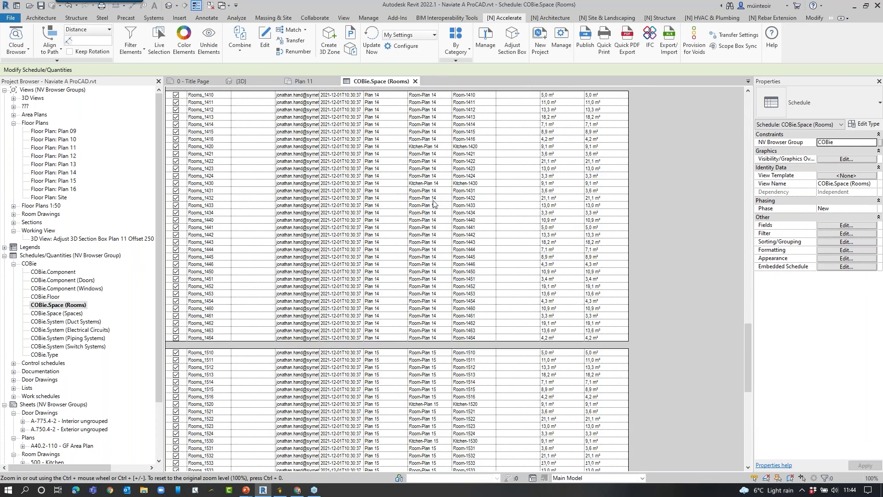
{"action": "scroll", "coordinate": [440, 199], "scroll_direction": "down", "scroll_amount": 10}
{"action": "scroll", "coordinate": [438, 202], "scroll_direction": "up", "scroll_amount": 14}
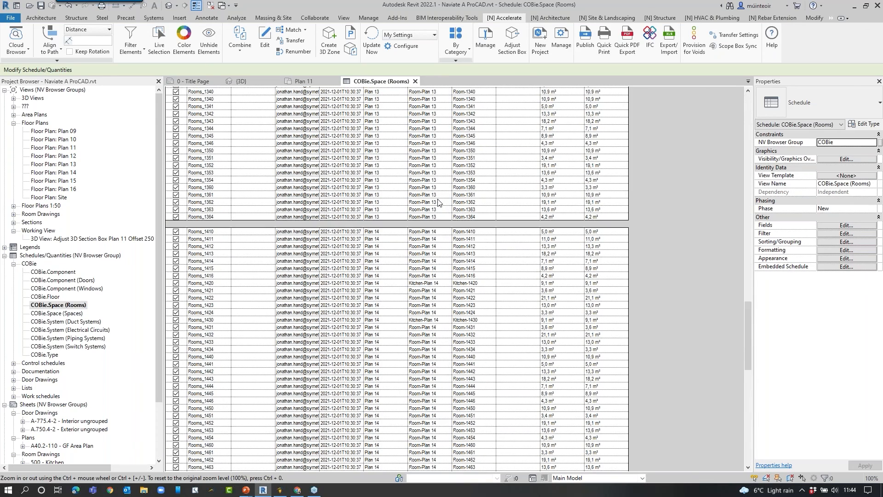
{"action": "scroll", "coordinate": [438, 202], "scroll_direction": "up", "scroll_amount": 11}
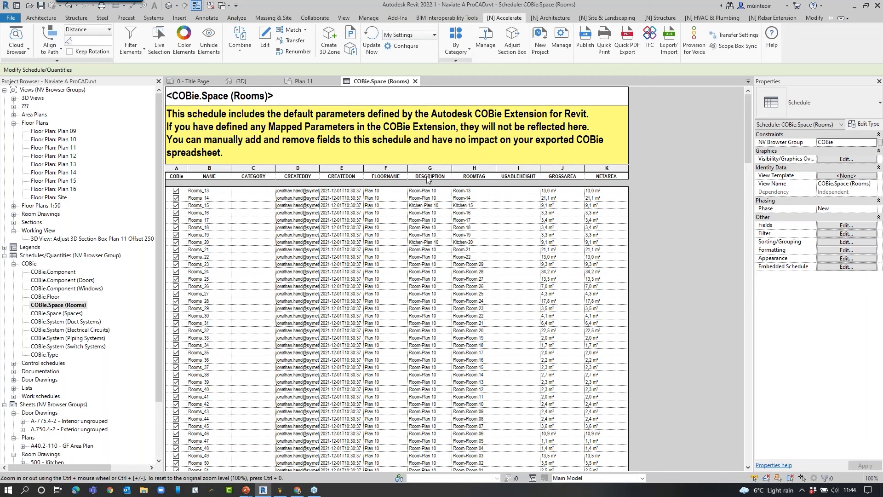
{"action": "left_click", "coordinate": [416, 82]}
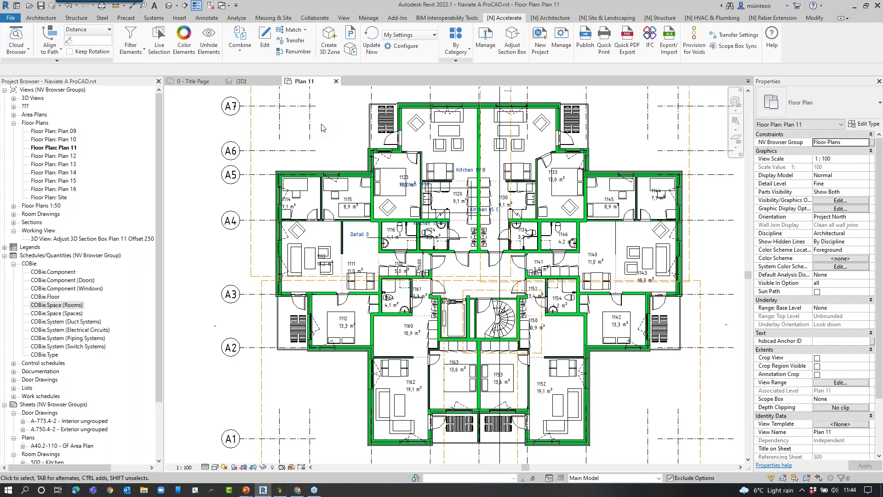
Try to start Naviate's Project Cleanup from the project management tools, and save the project.
{"action": "left_click", "coordinate": [567, 49]}
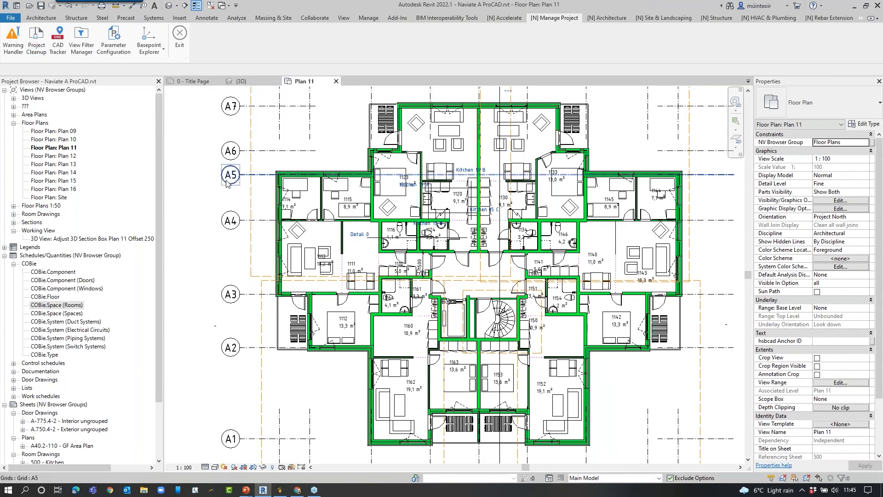
{"action": "left_click", "coordinate": [43, 51]}
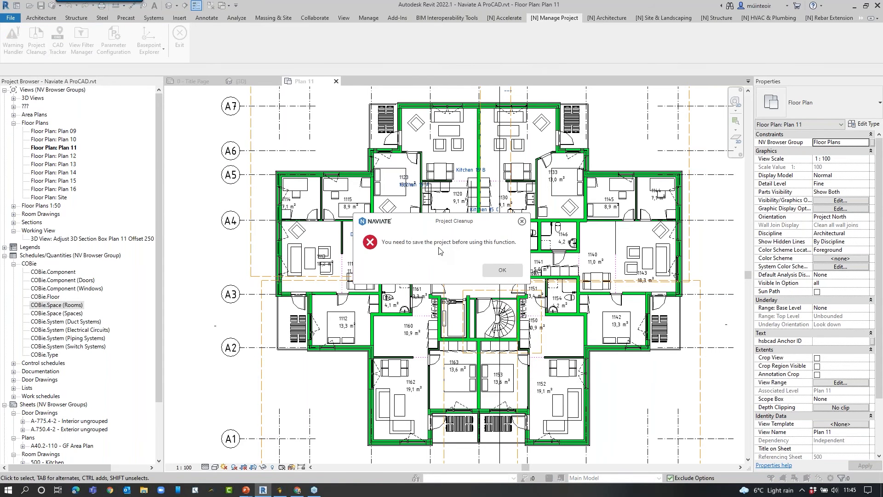
{"action": "left_click", "coordinate": [506, 272]}
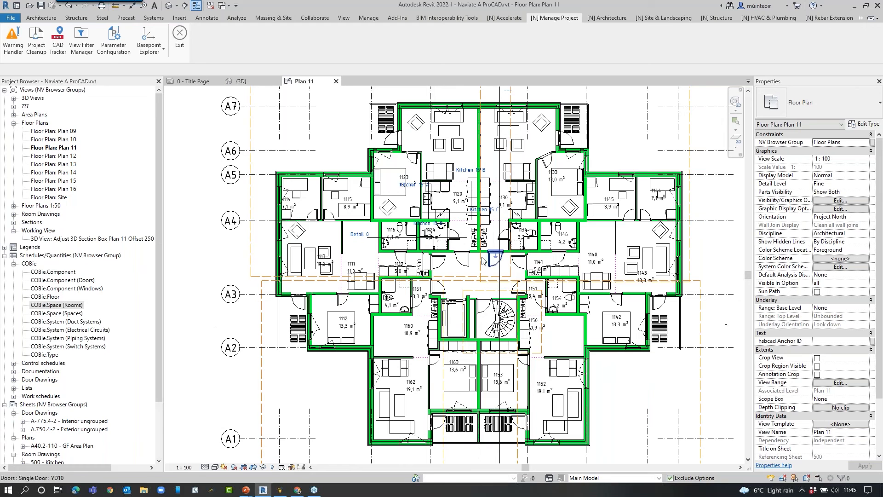
{"action": "left_click", "coordinate": [42, 7]}
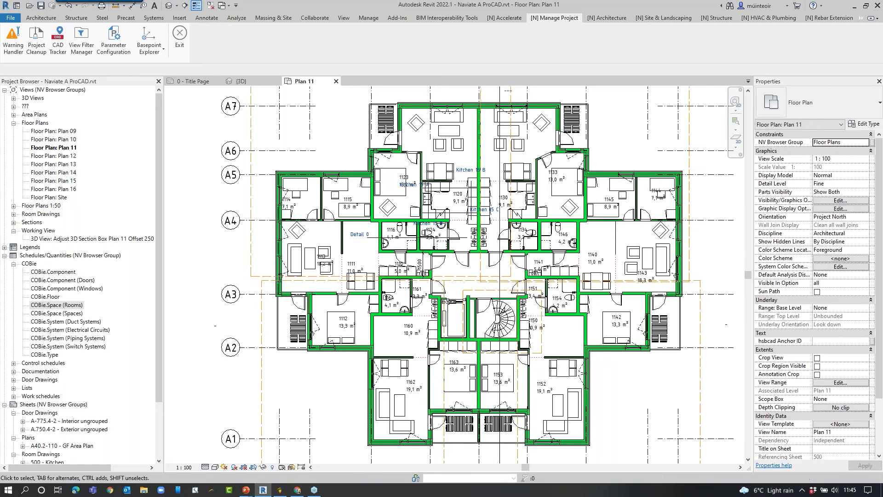
Open Project Cleanup and look through the possible output locations for the cleaned model copy.
{"action": "left_click", "coordinate": [37, 41]}
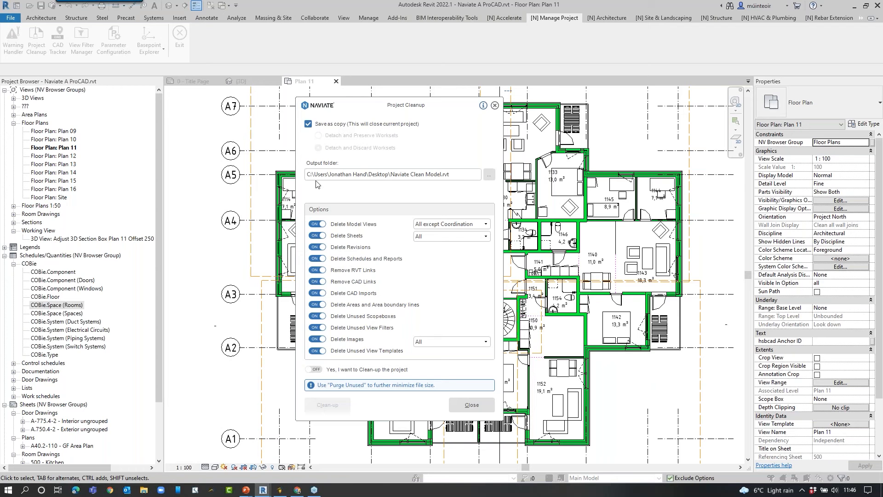
{"action": "left_click", "coordinate": [488, 175]}
{"action": "scroll", "coordinate": [326, 261], "scroll_direction": "up", "scroll_amount": 10}
{"action": "scroll", "coordinate": [324, 261], "scroll_direction": "down", "scroll_amount": 10}
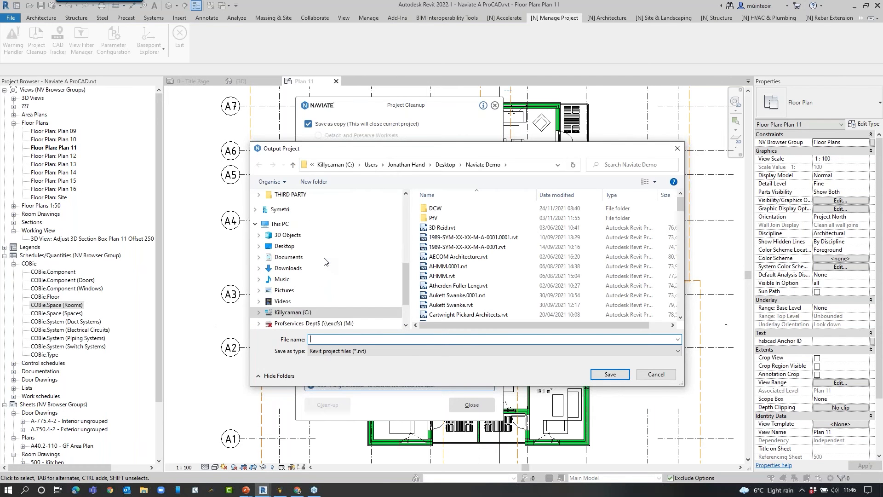
{"action": "scroll", "coordinate": [325, 261], "scroll_direction": "down", "scroll_amount": 3}
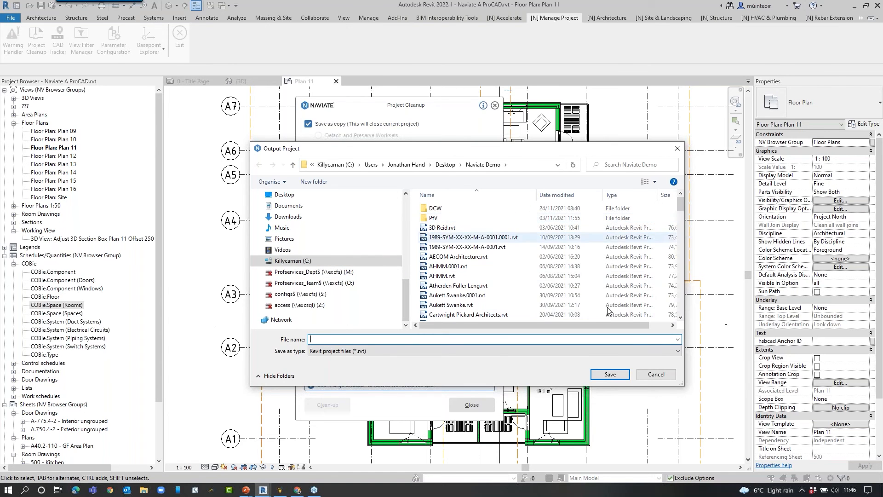
{"action": "left_click", "coordinate": [662, 375]}
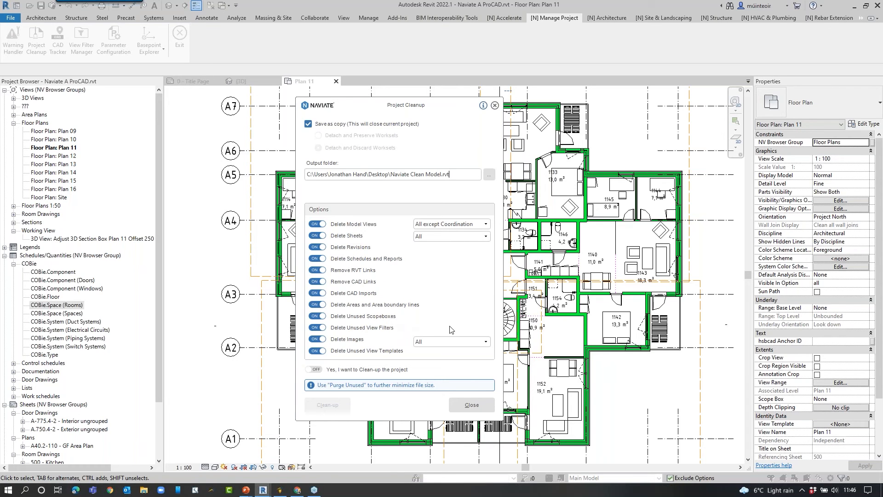
Confirm and run the cleanup, saving the copy as Naviate Clean Model.rvt on the Desktop, and dismiss the report.
{"action": "left_click", "coordinate": [321, 370]}
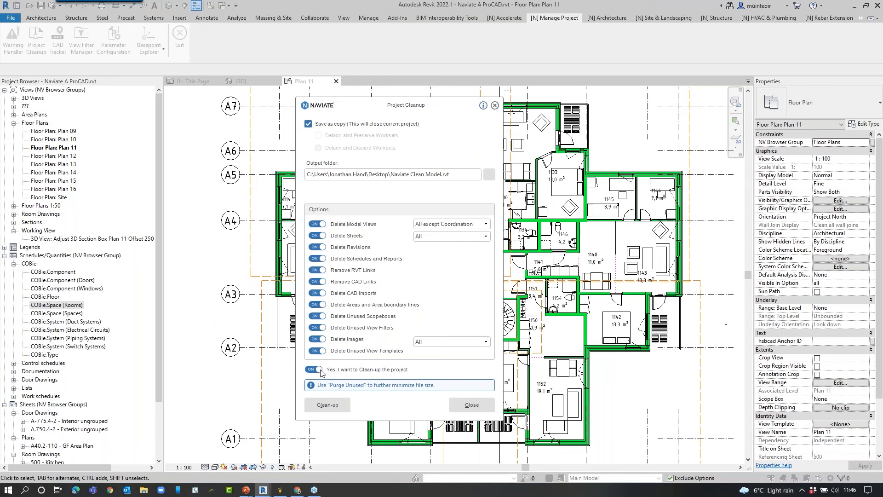
{"action": "left_click", "coordinate": [331, 407]}
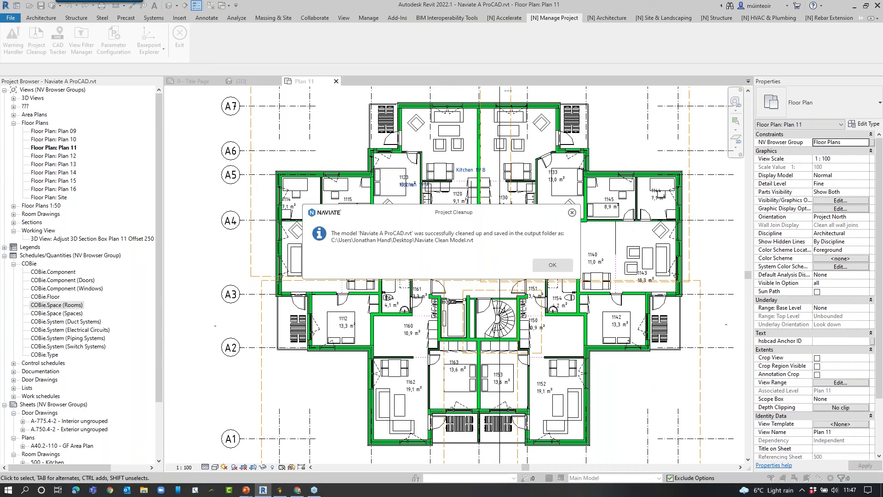
{"action": "left_click", "coordinate": [554, 265]}
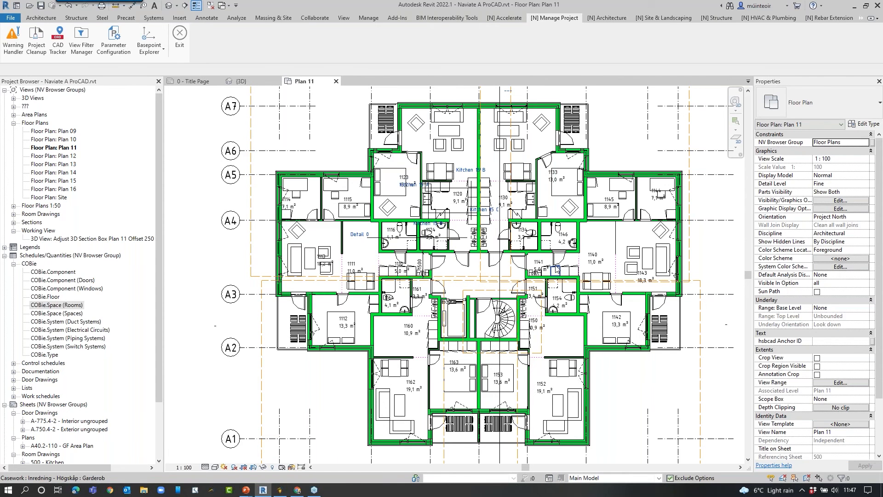
Open the View Filter Manager and examine the filter list and the views that use the CQ Walls Structural filter.
{"action": "left_click", "coordinate": [82, 32]}
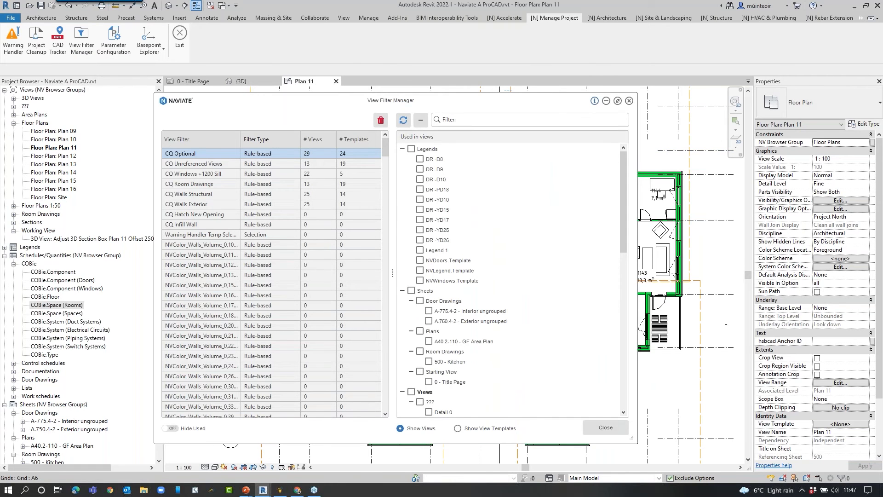
{"action": "scroll", "coordinate": [263, 183], "scroll_direction": "down", "scroll_amount": 3}
{"action": "scroll", "coordinate": [263, 183], "scroll_direction": "up", "scroll_amount": 3}
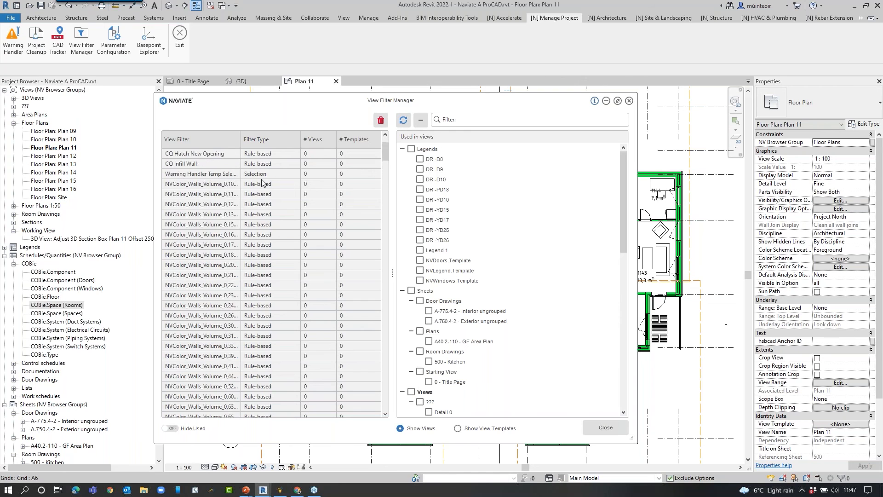
{"action": "scroll", "coordinate": [232, 243], "scroll_direction": "down", "scroll_amount": 10}
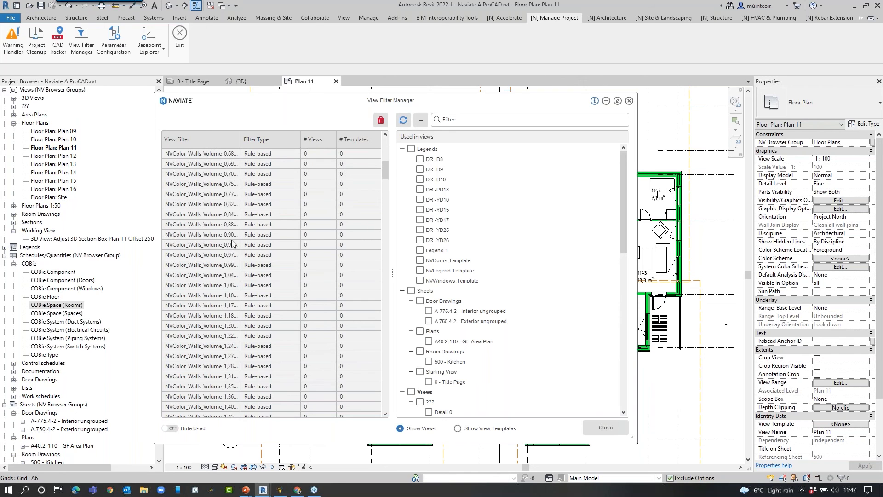
{"action": "scroll", "coordinate": [232, 243], "scroll_direction": "up", "scroll_amount": 10}
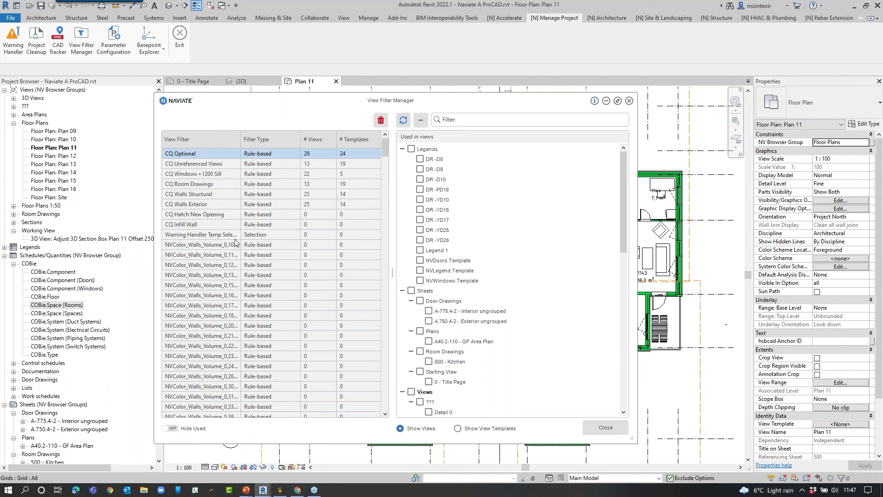
{"action": "left_click", "coordinate": [213, 165]}
{"action": "left_click", "coordinate": [217, 195]}
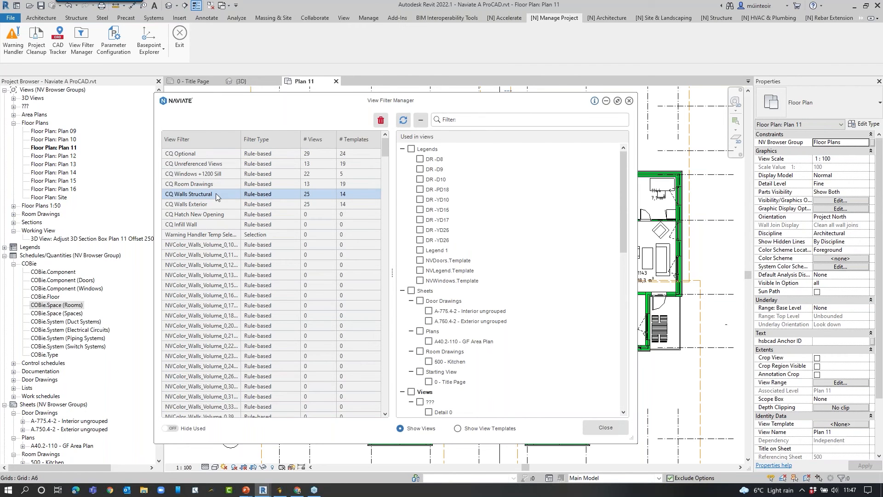
{"action": "scroll", "coordinate": [488, 215], "scroll_direction": "down", "scroll_amount": 6}
{"action": "scroll", "coordinate": [428, 203], "scroll_direction": "down", "scroll_amount": 7}
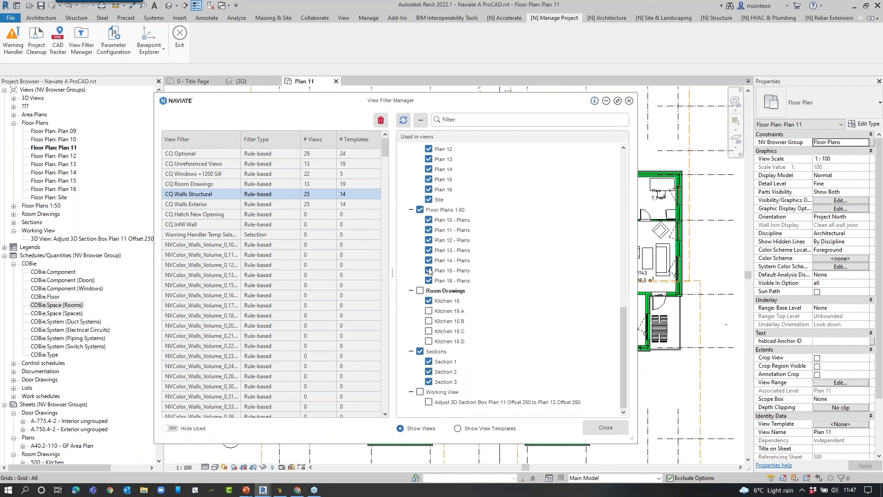
Remove the CQ Walls Structural filter from the Plan - Work View template and from all Floor Plans 1:50 views.
{"action": "left_click", "coordinate": [311, 197]}
{"action": "left_click", "coordinate": [457, 428]}
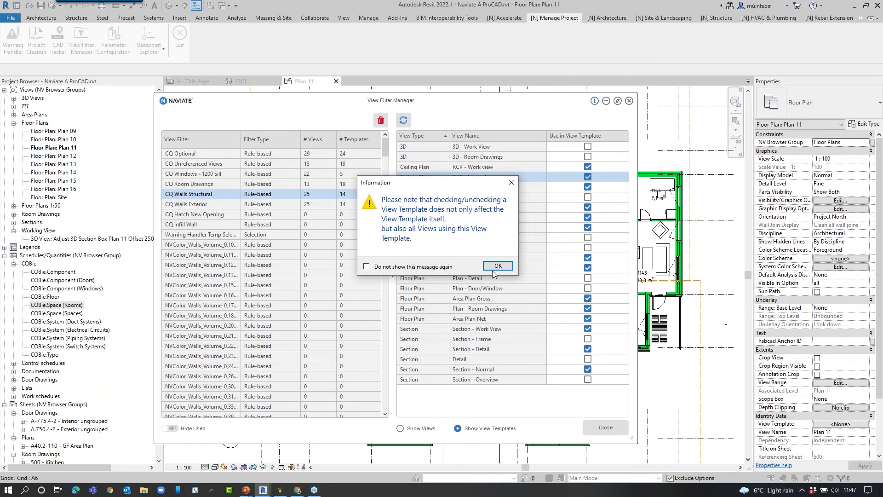
{"action": "left_click", "coordinate": [497, 266]}
{"action": "left_click", "coordinate": [588, 268]}
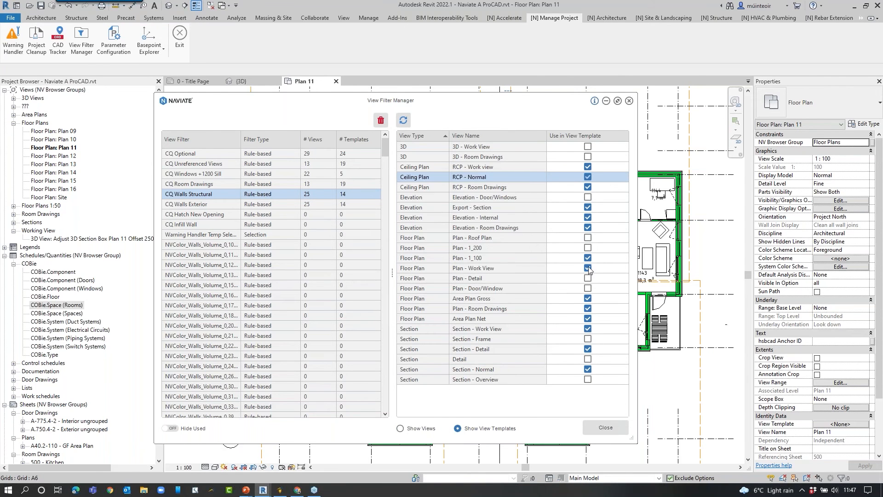
{"action": "left_click", "coordinate": [418, 428]}
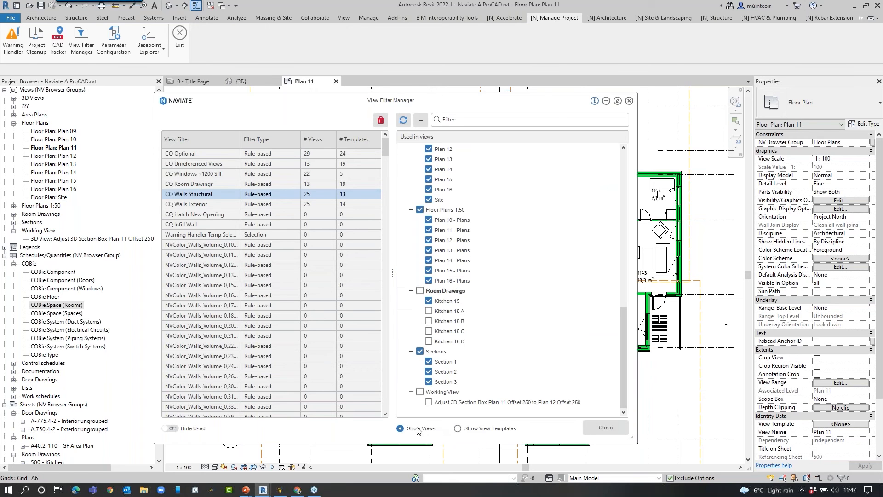
{"action": "left_click", "coordinate": [420, 210]}
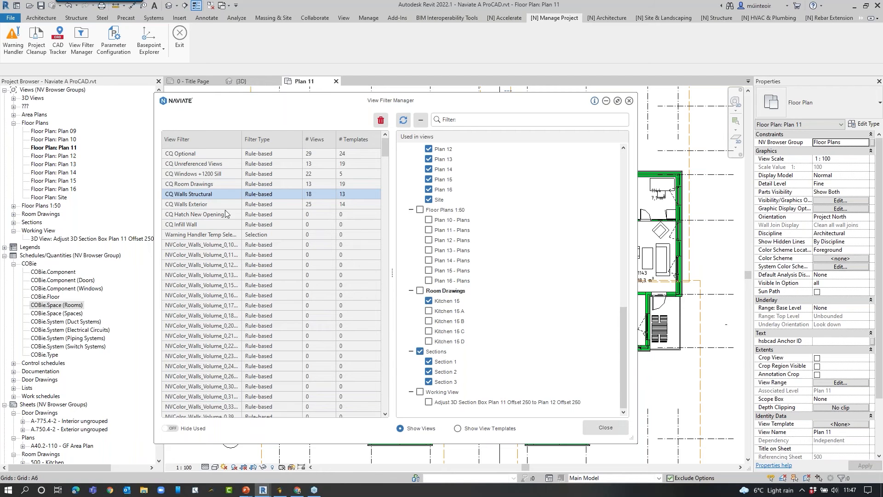
Delete the long run of NVColor_Walls filters, starting with the first NVColor_Walls_Volume filter, and close the View Filter Manager.
{"action": "left_click", "coordinate": [201, 246]}
{"action": "scroll", "coordinate": [219, 275], "scroll_direction": "down", "scroll_amount": 7}
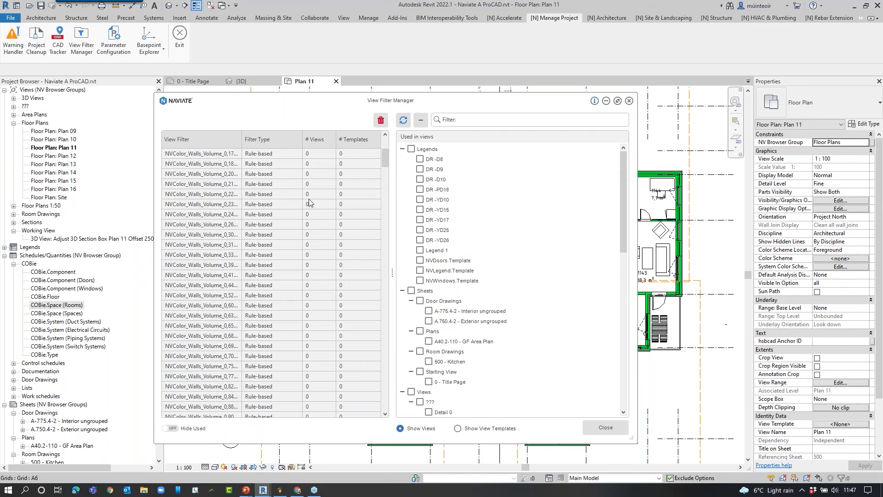
{"action": "scroll", "coordinate": [317, 193], "scroll_direction": "up", "scroll_amount": 6}
{"action": "scroll", "coordinate": [328, 223], "scroll_direction": "down", "scroll_amount": 2}
{"action": "scroll", "coordinate": [328, 224], "scroll_direction": "down", "scroll_amount": 10}
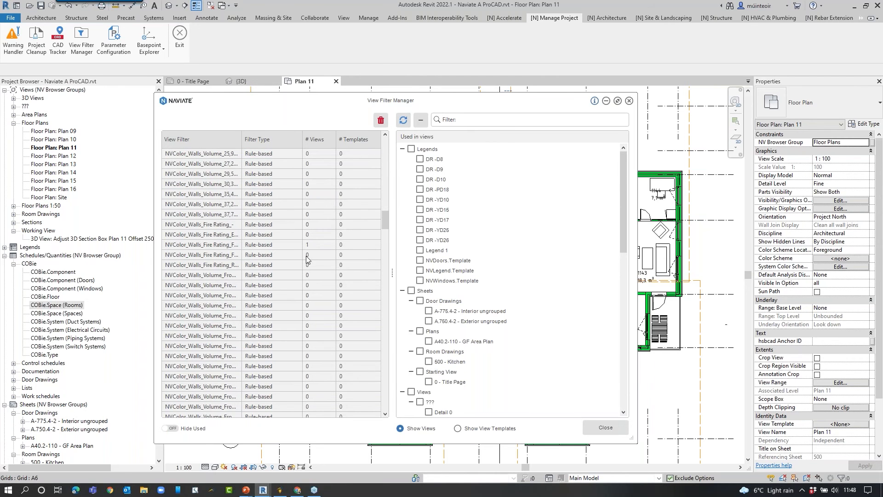
{"action": "scroll", "coordinate": [239, 328], "scroll_direction": "down", "scroll_amount": 10}
{"action": "scroll", "coordinate": [239, 328], "scroll_direction": "down", "scroll_amount": 3}
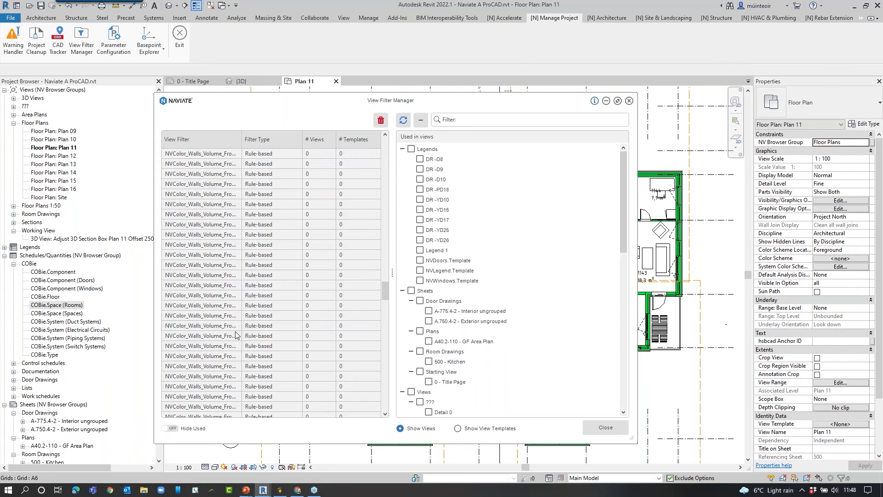
{"action": "left_click", "coordinate": [217, 327], "text": "shift"}
{"action": "left_click", "coordinate": [380, 123]}
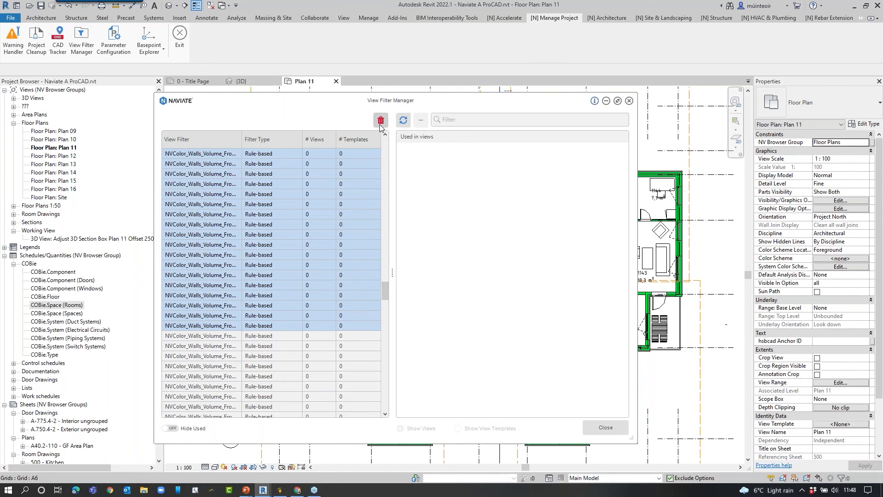
{"action": "left_click", "coordinate": [459, 271]}
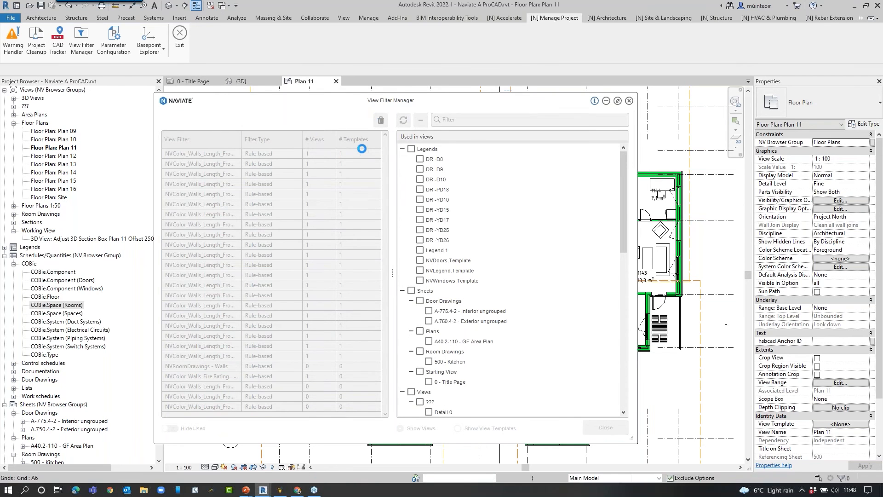
{"action": "left_click", "coordinate": [604, 428]}
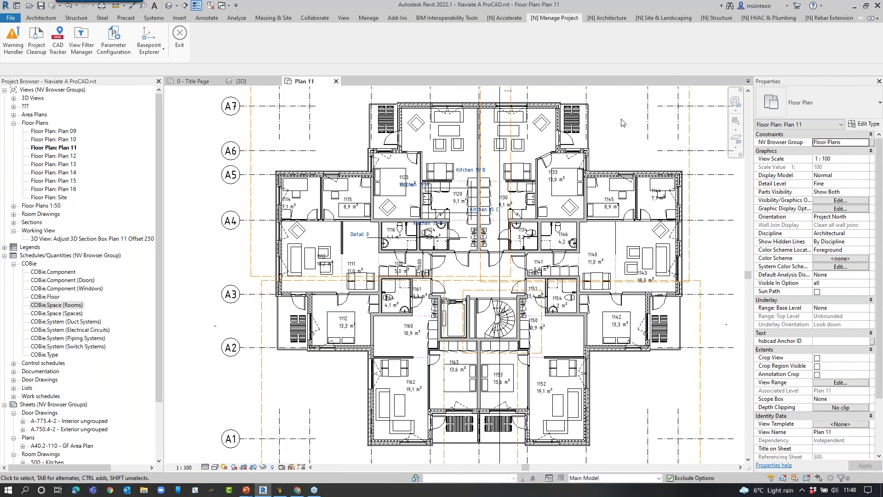
Leave the project management tools and open Naviate's tools for managing sheets and views.
{"action": "left_click", "coordinate": [178, 37]}
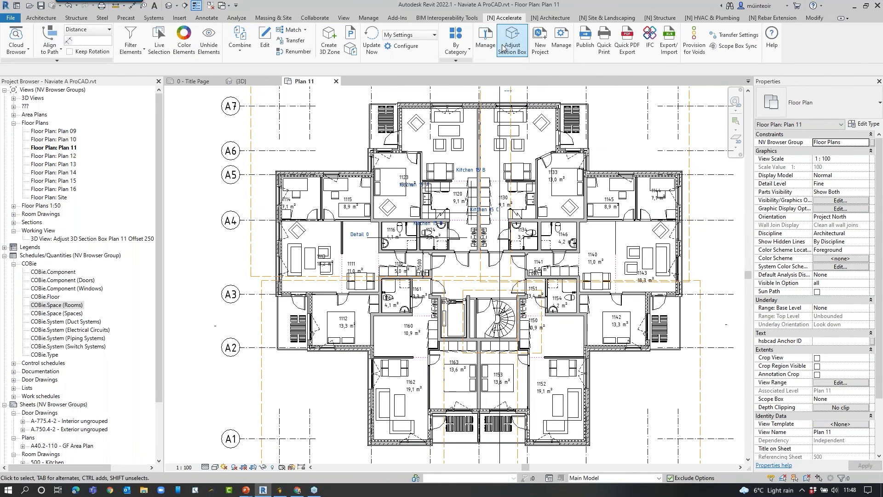
{"action": "left_click", "coordinate": [486, 45]}
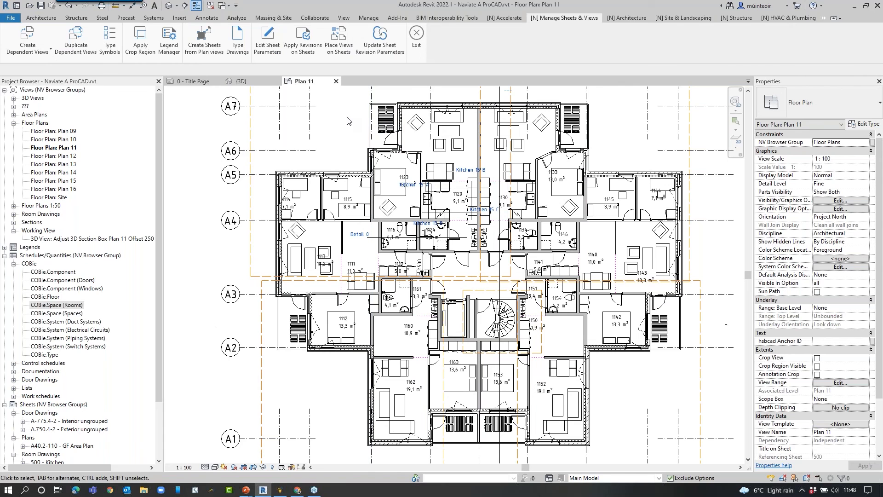
{"action": "scroll", "coordinate": [377, 198], "scroll_direction": "down", "scroll_amount": 2}
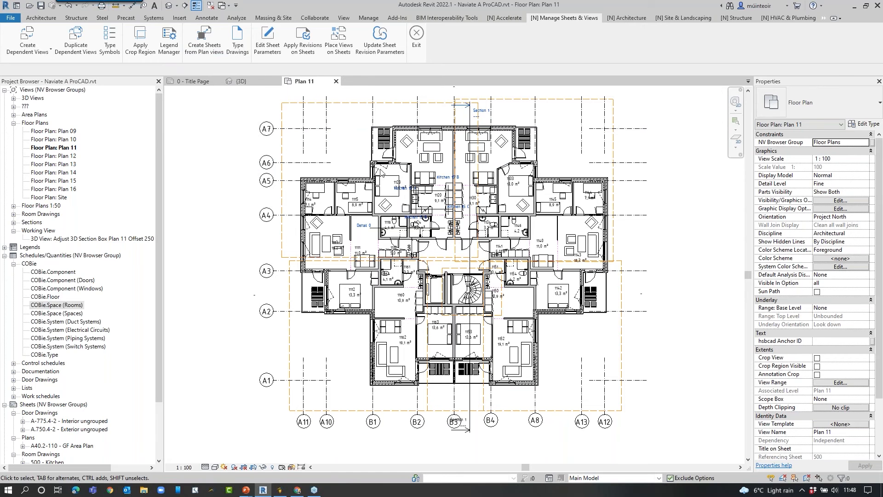
Look at Revit's own Duplicate Sheet options for sheet A40.2-110 - GF Area Plan, without duplicating it.
{"action": "scroll", "coordinate": [65, 384], "scroll_direction": "down", "scroll_amount": 3}
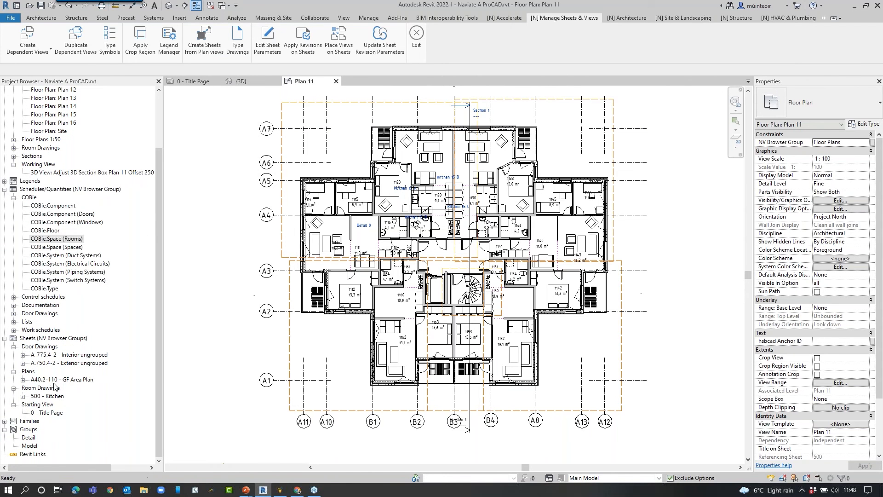
{"action": "right_click", "coordinate": [53, 381]}
{"action": "mouse_move", "coordinate": [141, 255]}
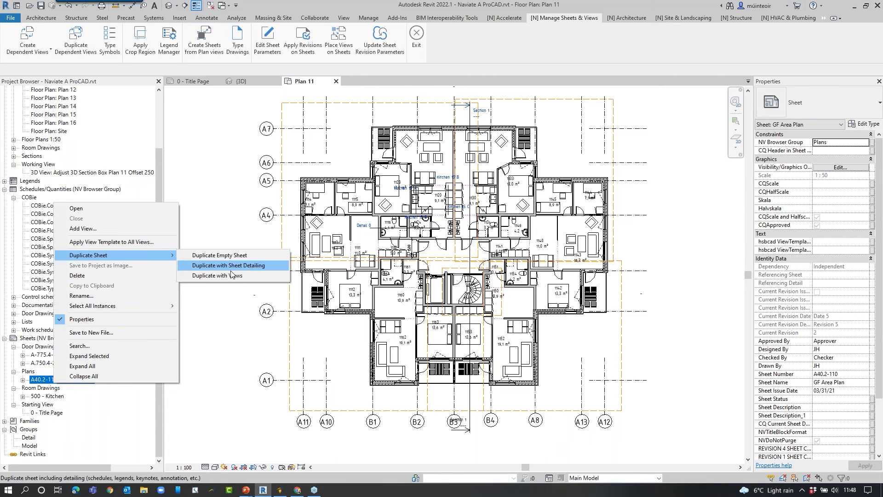
{"action": "left_click", "coordinate": [244, 207]}
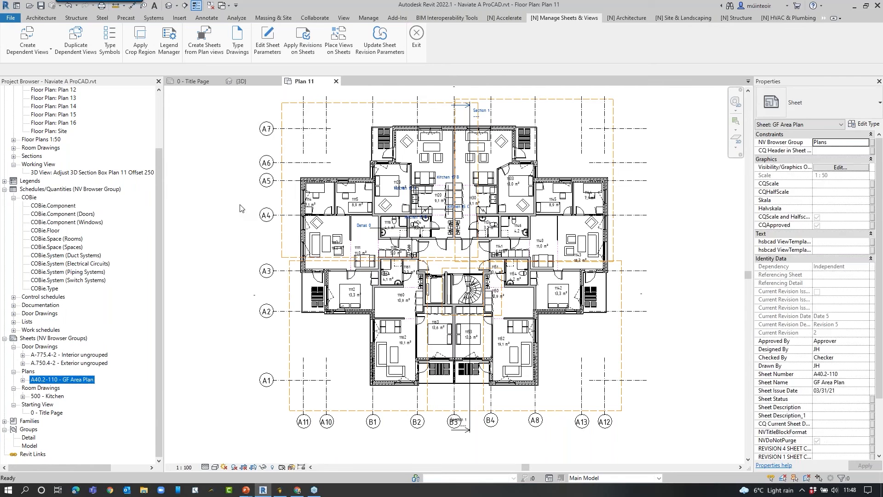
Set up Create Sheets from Plan Views with all Area Plans, Plan 11 to Plan 15, and A40.2-110 - GF Area Plan as template.
{"action": "left_click", "coordinate": [204, 46]}
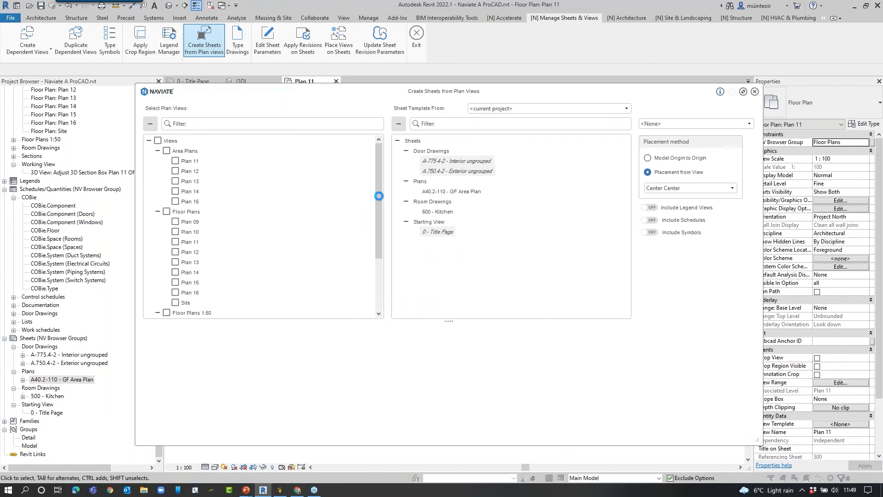
{"action": "left_click", "coordinate": [167, 151]}
{"action": "key", "text": "ctrl"}
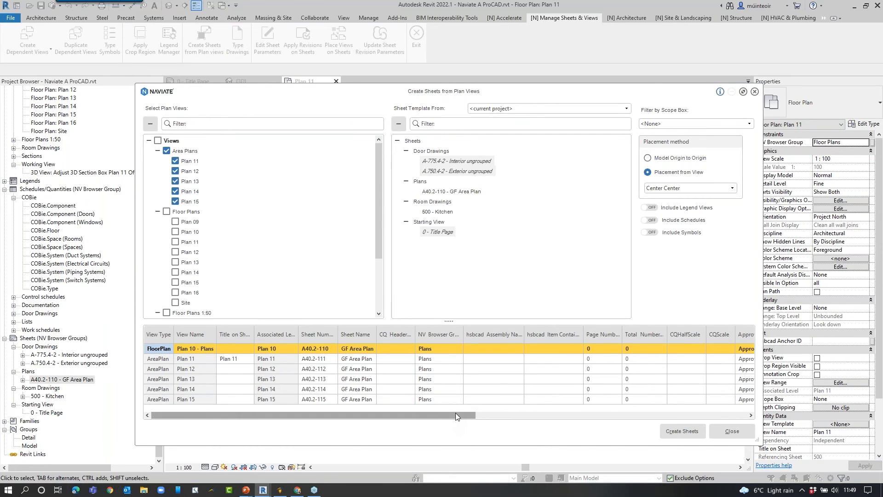
{"action": "left_click_drag", "start_coordinate": [456, 413], "coordinate": [675, 407]}
{"action": "left_click_drag", "start_coordinate": [591, 415], "coordinate": [394, 412]}
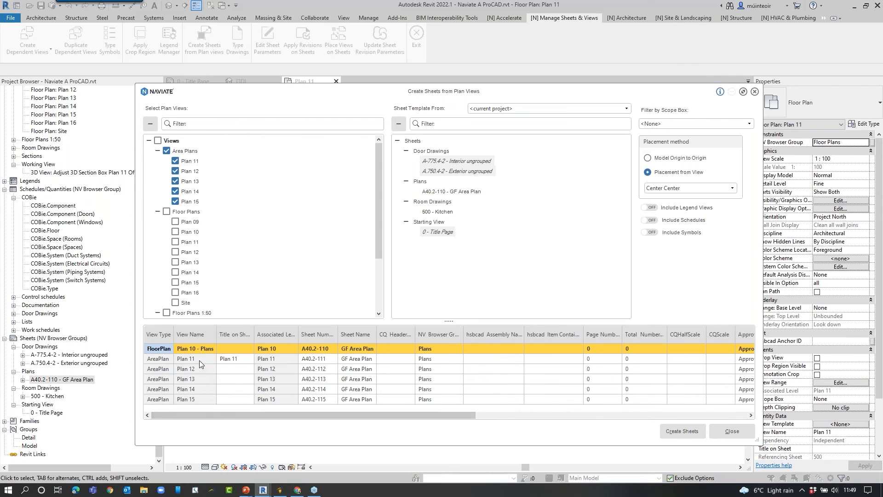
Copy the view names Plan 11 to Plan 15 into the Title on Sheet and Sheet Name columns of the new sheets.
{"action": "left_click_drag", "start_coordinate": [200, 391], "coordinate": [199, 400]}
{"action": "key", "text": "ctrl+c"}
{"action": "left_click", "coordinate": [233, 359]}
{"action": "key", "text": "ctrl+v"}
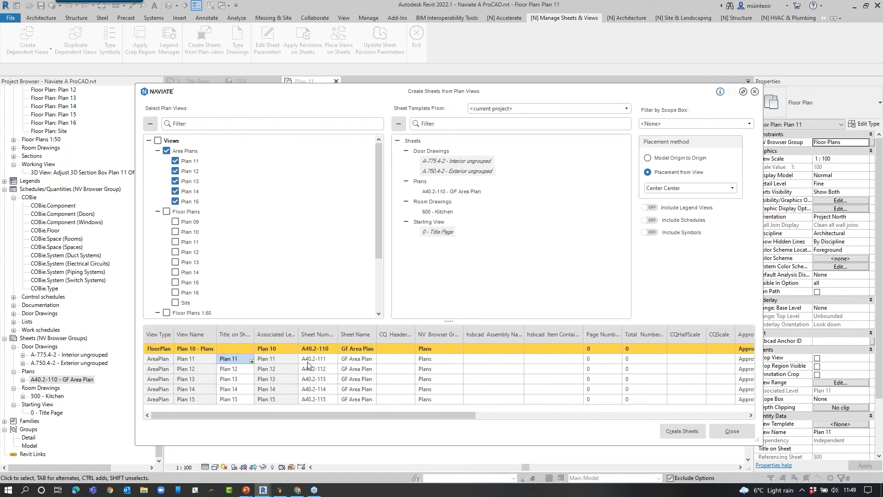
{"action": "left_click", "coordinate": [365, 359]}
{"action": "key", "text": "ctrl+v"}
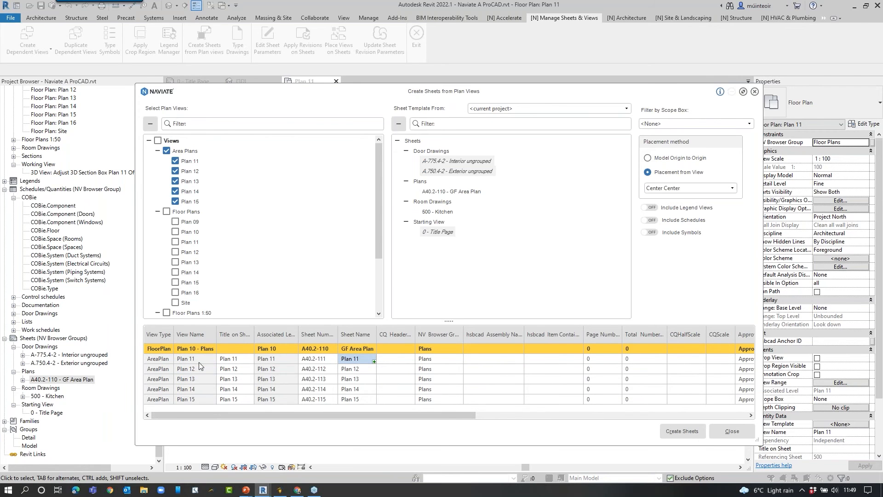
{"action": "left_click_drag", "start_coordinate": [452, 415], "coordinate": [669, 415]}
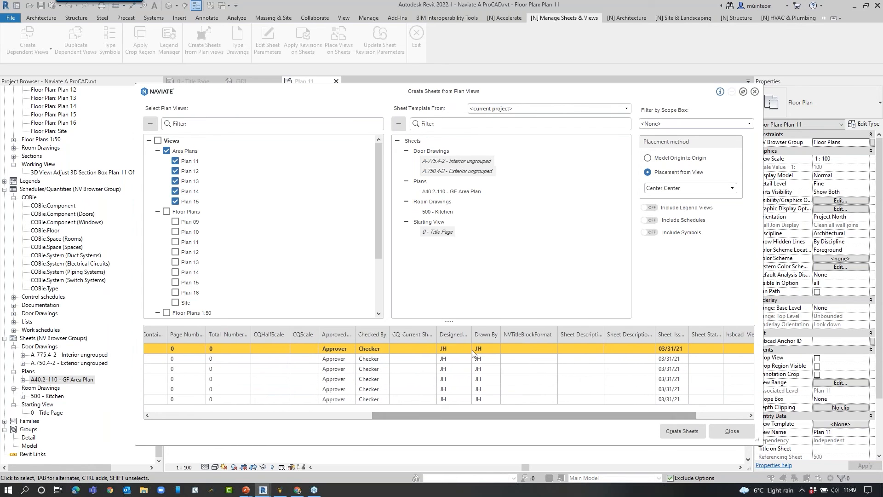
Enter the reviewer's first name as Checked By and Approved By for all the new sheets.
{"action": "left_click", "coordinate": [379, 349]}
{"action": "type", "text": "Sean"}
{"action": "left_click", "coordinate": [335, 350]}
{"action": "type", "text": "Sean"}
{"action": "left_click", "coordinate": [375, 370]}
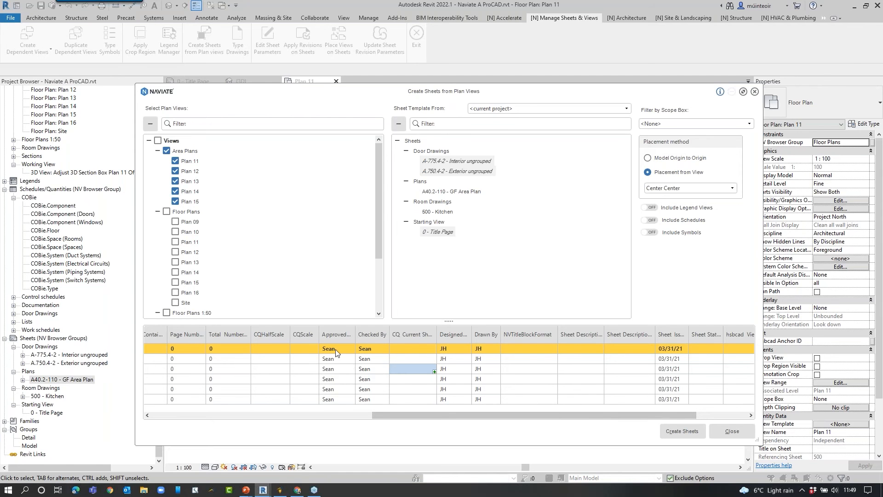
{"action": "left_click", "coordinate": [339, 350]}
Create the five sheets from the A40.2-110 - GF Area Plan template with Placement from View at Center Center, and close the tool.
{"action": "left_click", "coordinate": [451, 189]}
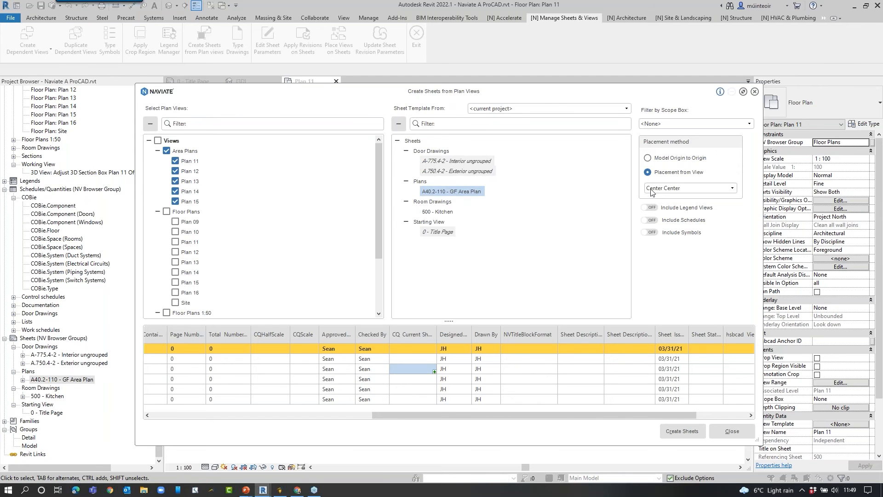
{"action": "left_click", "coordinate": [672, 172]}
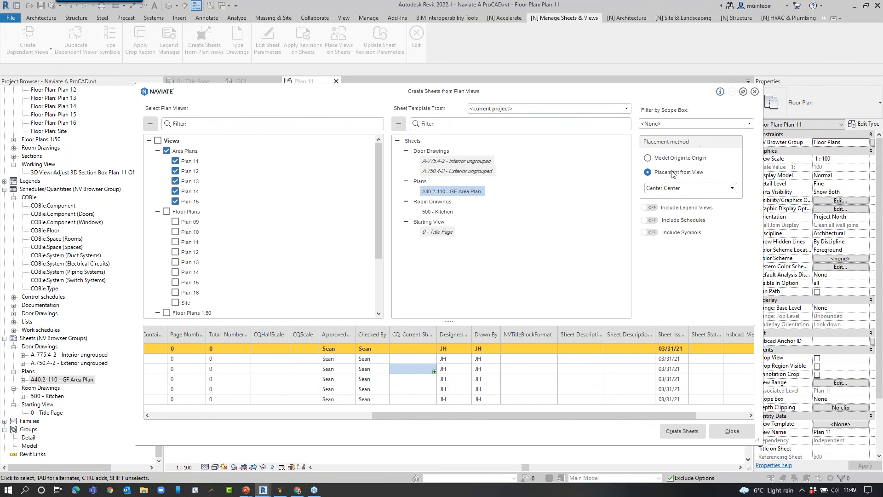
{"action": "left_click", "coordinate": [693, 189]}
{"action": "left_click", "coordinate": [692, 229]}
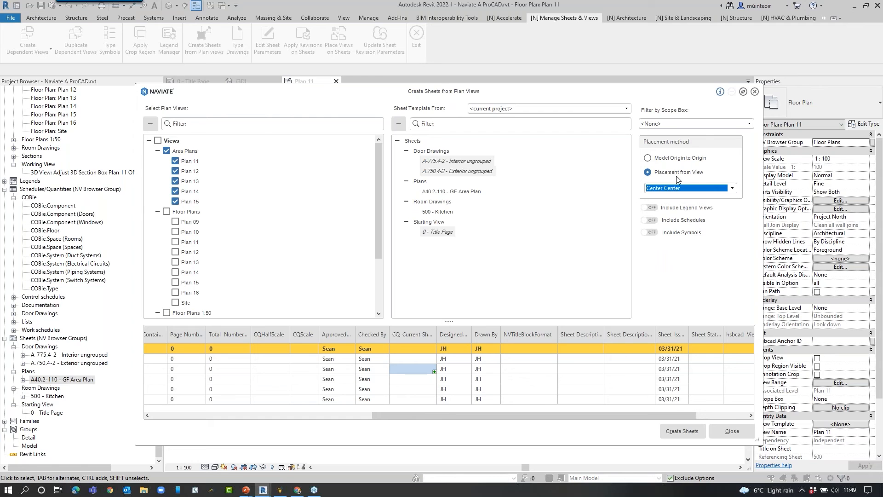
{"action": "left_click", "coordinate": [690, 432]}
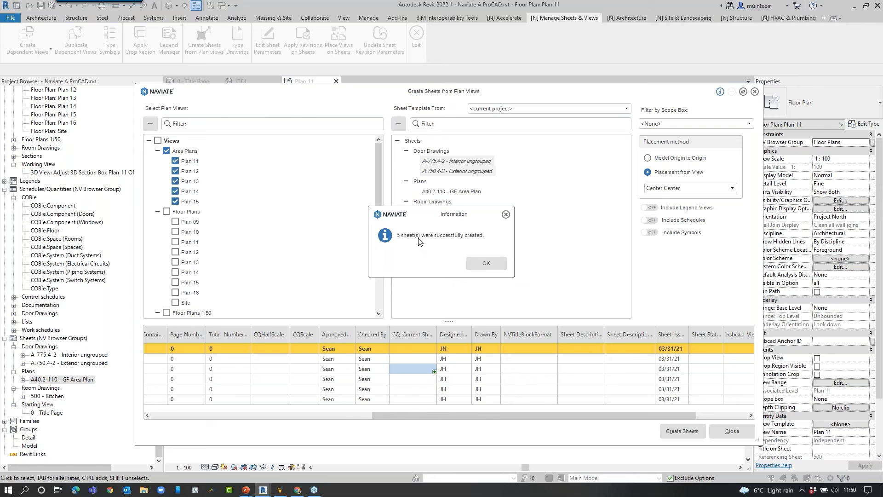
{"action": "left_click", "coordinate": [486, 263]}
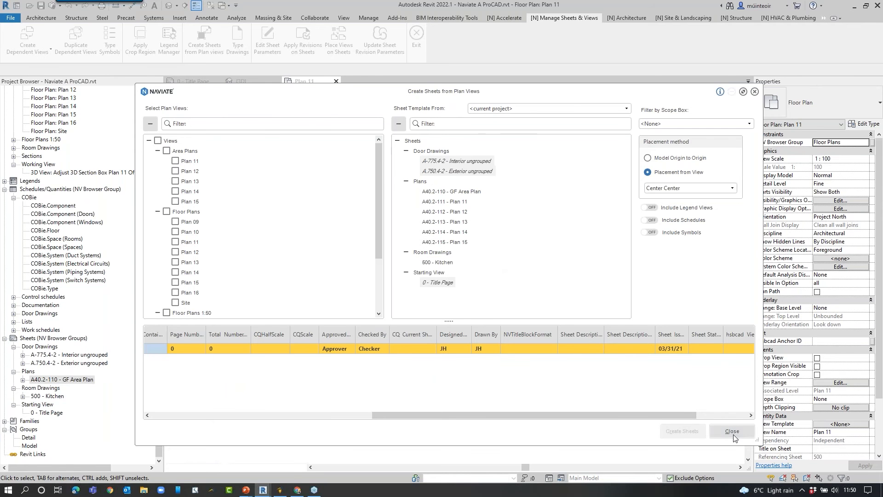
{"action": "left_click", "coordinate": [732, 431]}
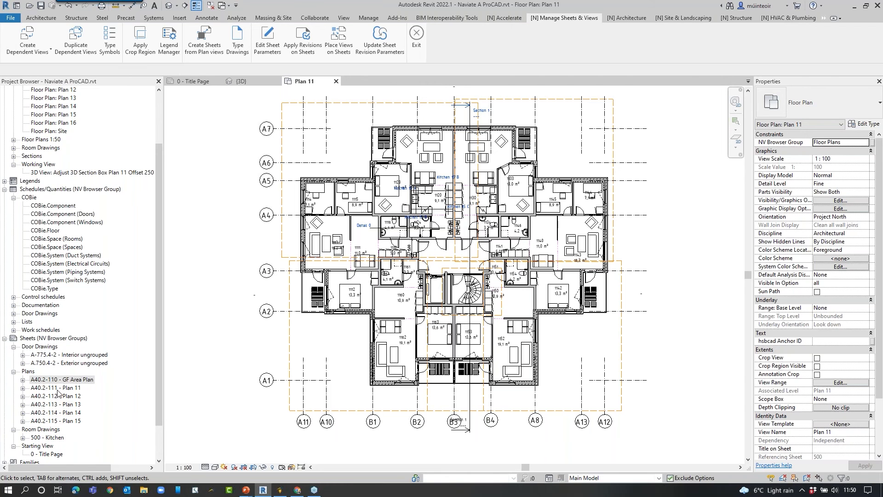
Show only sheets A40.2-111 - Plan 11 and A40.2-112 - Plan 12, tiled side by side and fitted to their windows.
{"action": "left_click", "coordinate": [51, 388]}
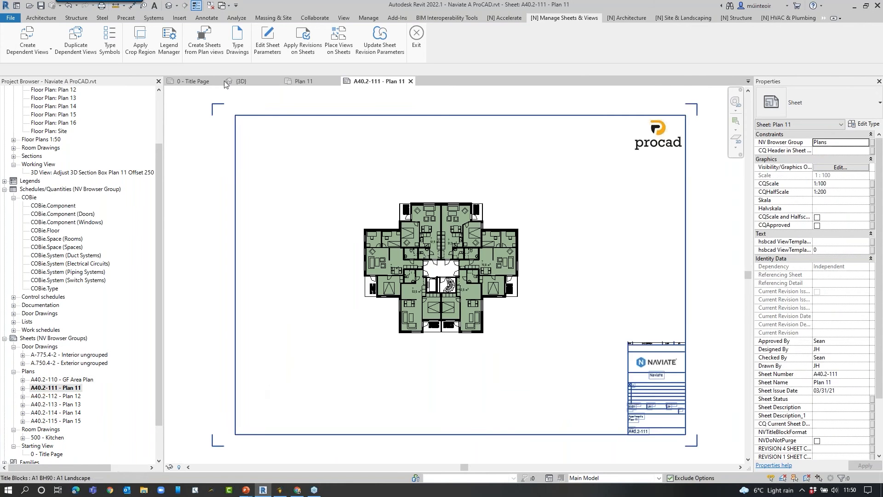
{"action": "left_click", "coordinate": [210, 5]}
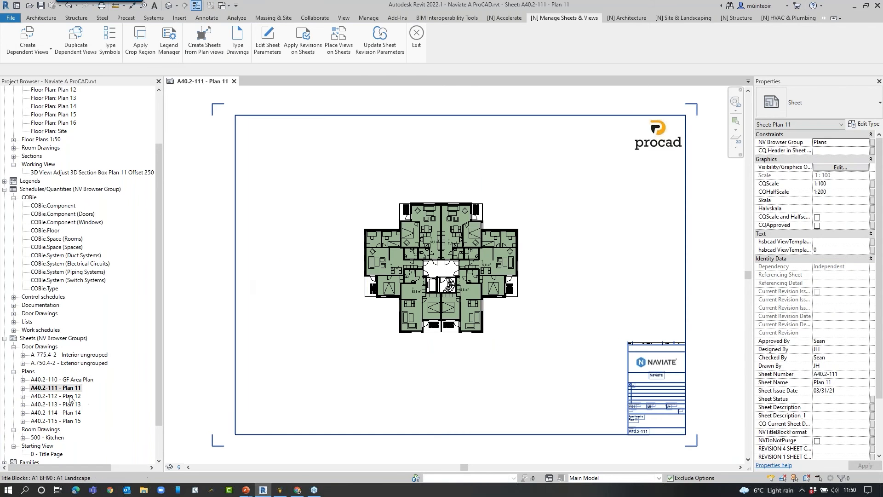
{"action": "double_click", "coordinate": [39, 396]}
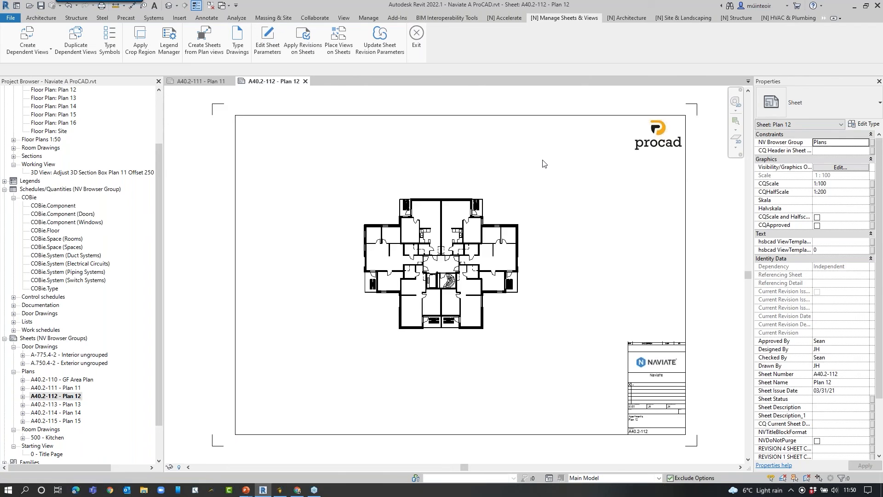
{"action": "key", "text": "w"}
{"action": "key", "text": "t"}
{"action": "middle_click", "coordinate": [433, 190]}
{"action": "middle_click", "coordinate": [434, 190]}
{"action": "middle_click", "coordinate": [619, 166]}
{"action": "middle_click", "coordinate": [620, 165]}
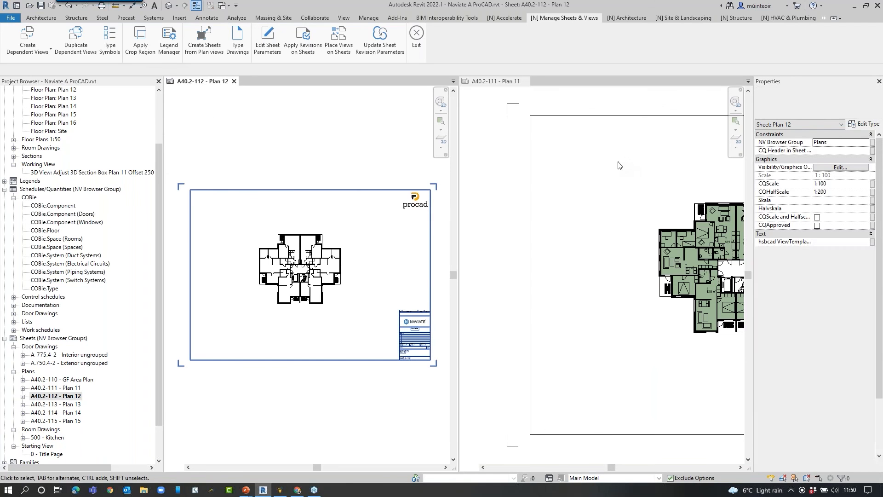
{"action": "left_click", "coordinate": [288, 136]}
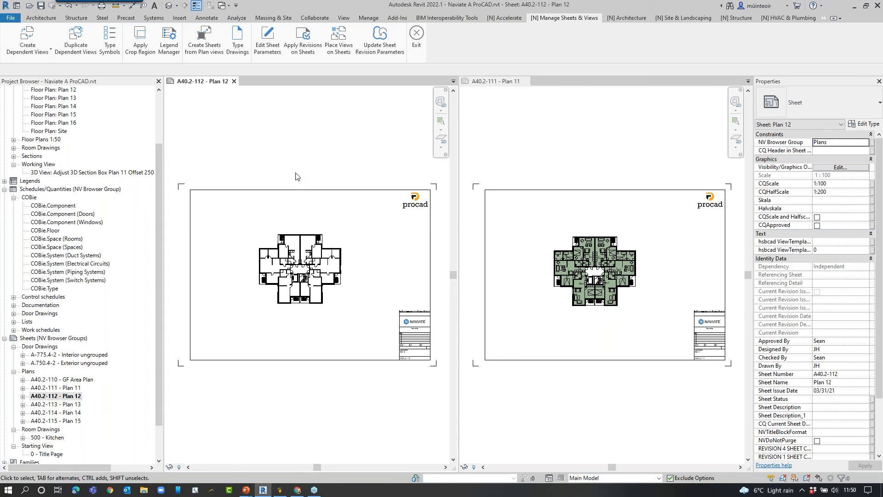
Move the plan viewport on sheet A40.2-111 horizontally to near the sheet's left border.
{"action": "left_click", "coordinate": [607, 262]}
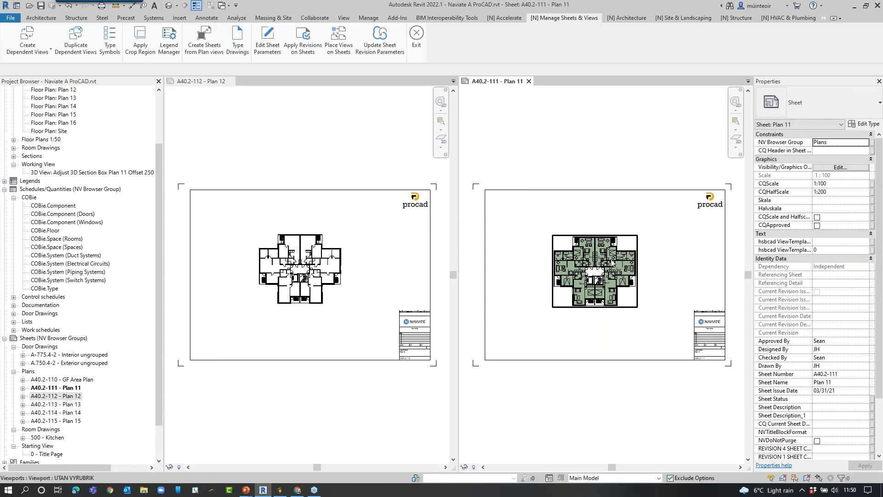
{"action": "left_click", "coordinate": [611, 260]}
{"action": "left_click_drag", "start_coordinate": [558, 258], "coordinate": [553, 258]}
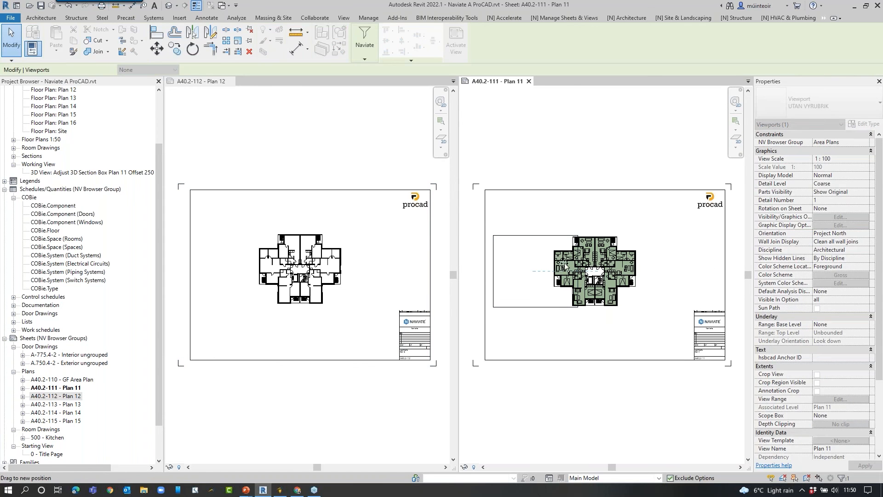
{"action": "left_click", "coordinate": [670, 260]}
{"action": "left_click", "coordinate": [553, 258]}
{"action": "key", "text": "Escape"}
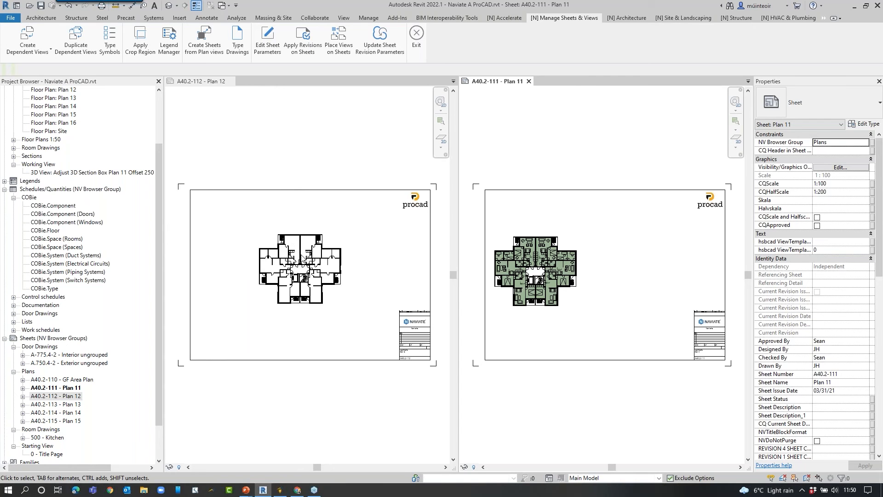
{"action": "left_click", "coordinate": [310, 129]}
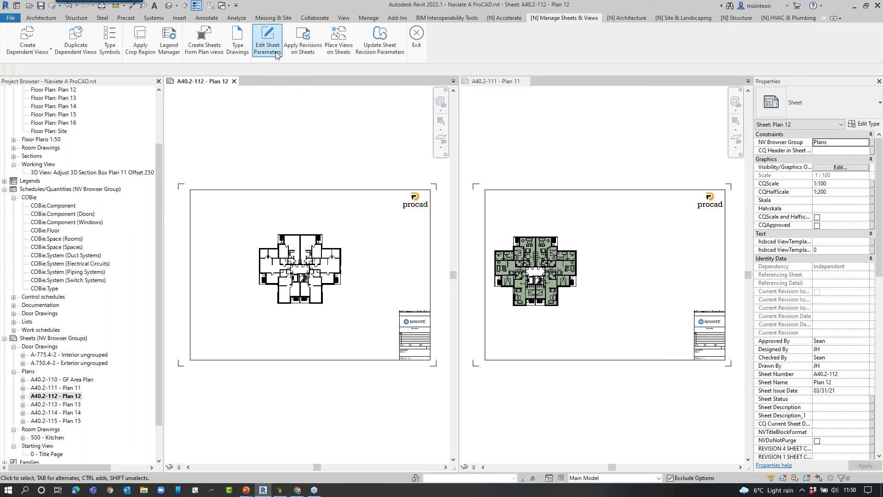
Load sheets A40.2-111 to A40.2-115 into Edit Sheet Parameters and list their view locations, leaving out A40.2-110.
{"action": "left_click", "coordinate": [267, 40]}
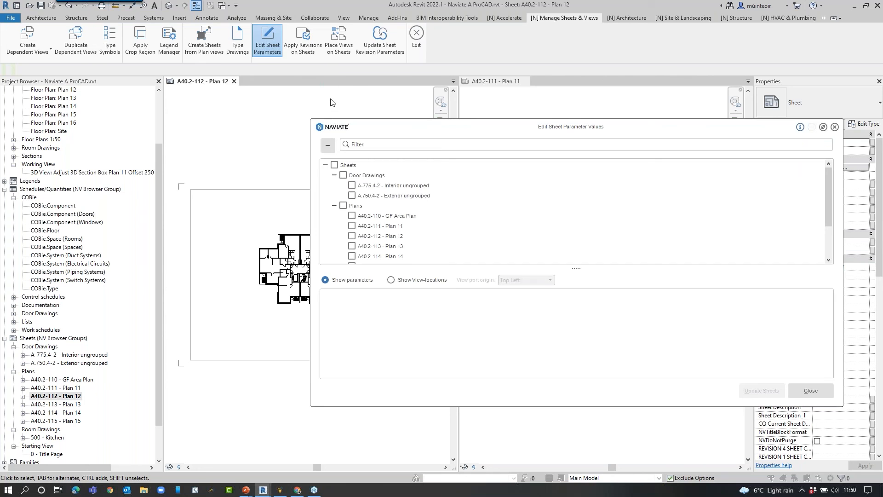
{"action": "left_click", "coordinate": [343, 205]}
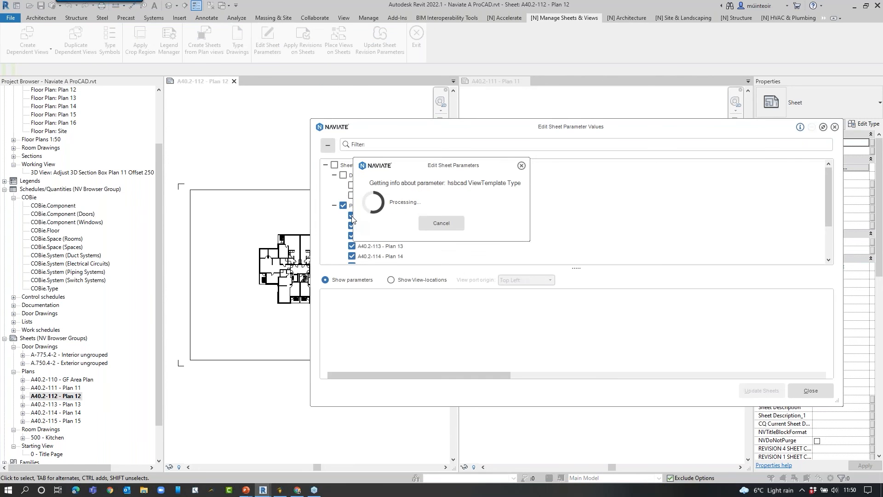
{"action": "left_click", "coordinate": [351, 215]}
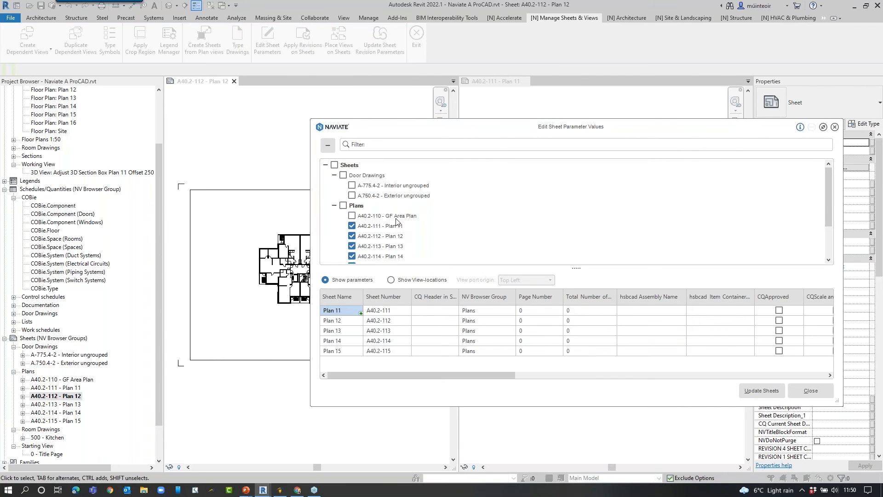
{"action": "mouse_move", "coordinate": [446, 374]}
{"action": "left_mouse_down"}
{"action": "mouse_move", "coordinate": [691, 377]}
{"action": "mouse_move", "coordinate": [430, 381]}
{"action": "left_mouse_up"}
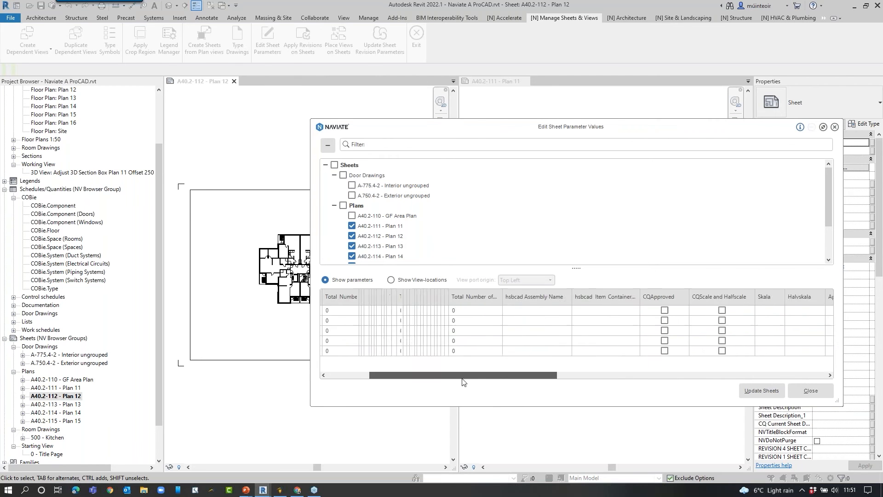
{"action": "left_click", "coordinate": [390, 280]}
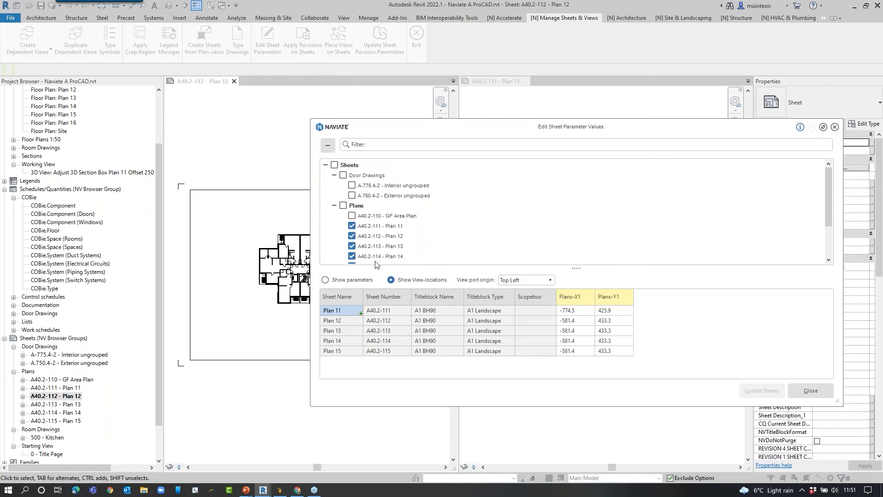
{"action": "key", "text": "ctrl"}
Copy Plan 11's view location, X -774.5 and Y 425.9, to Plan 12 to Plan 15, update the sheets and close the tool.
{"action": "left_click", "coordinate": [586, 312]}
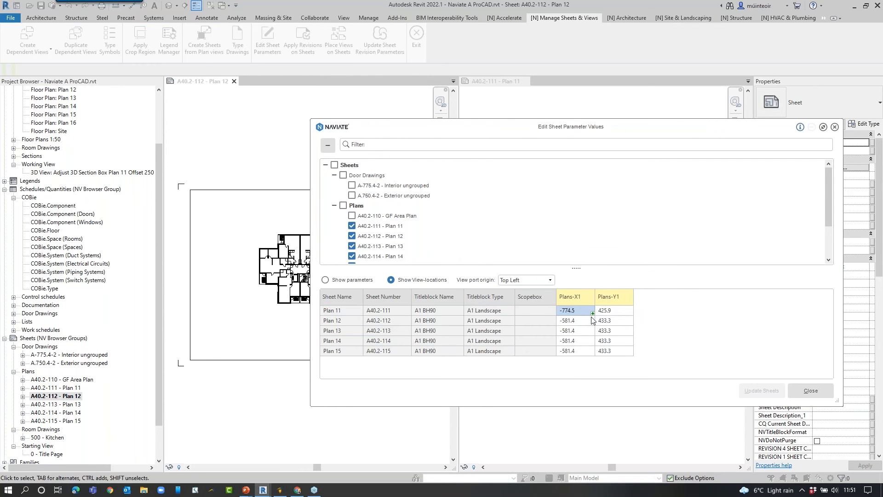
{"action": "left_click_drag", "start_coordinate": [592, 317], "coordinate": [589, 357]}
{"action": "left_click", "coordinate": [607, 341]}
{"action": "left_click", "coordinate": [612, 311]}
{"action": "left_click_drag", "start_coordinate": [630, 314], "coordinate": [630, 365]}
{"action": "left_click", "coordinate": [640, 333]}
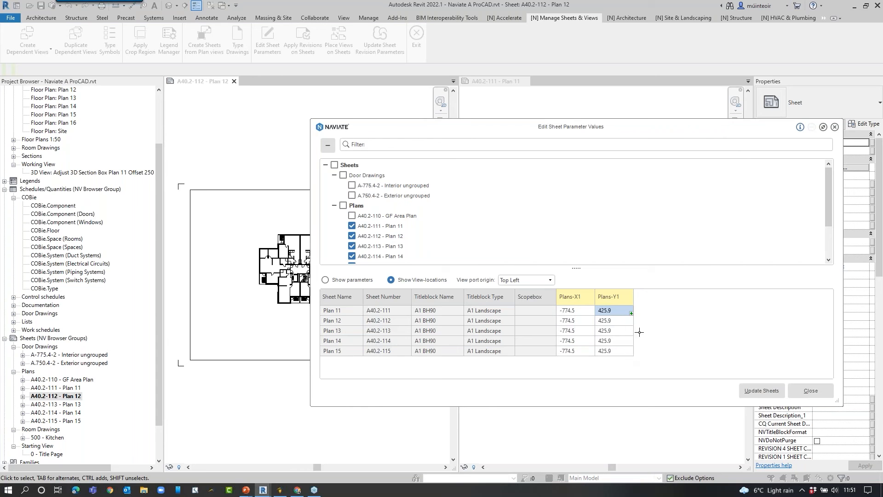
{"action": "left_click", "coordinate": [760, 390]}
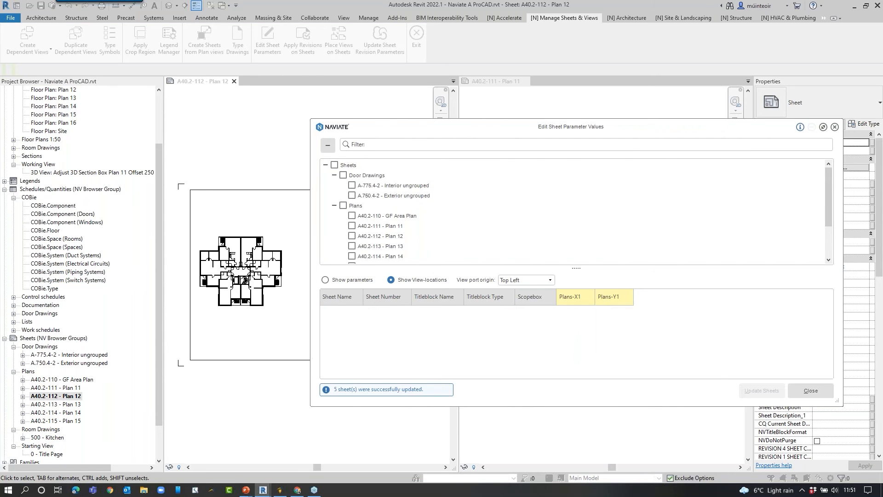
{"action": "left_click", "coordinate": [797, 390]}
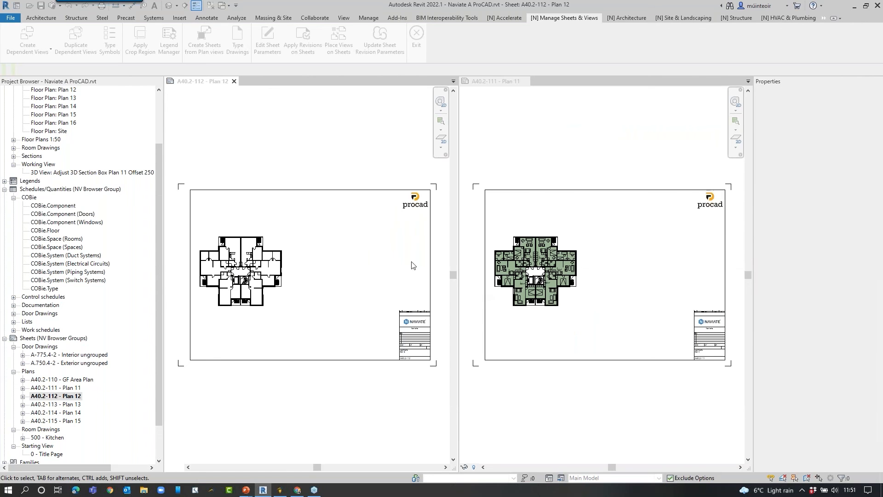
Add the legends DR -D8, DR -D9 and DR -D10 to sheets A40.2-111 to A40.2-115 with Legend Manager.
{"action": "left_click", "coordinate": [337, 158]}
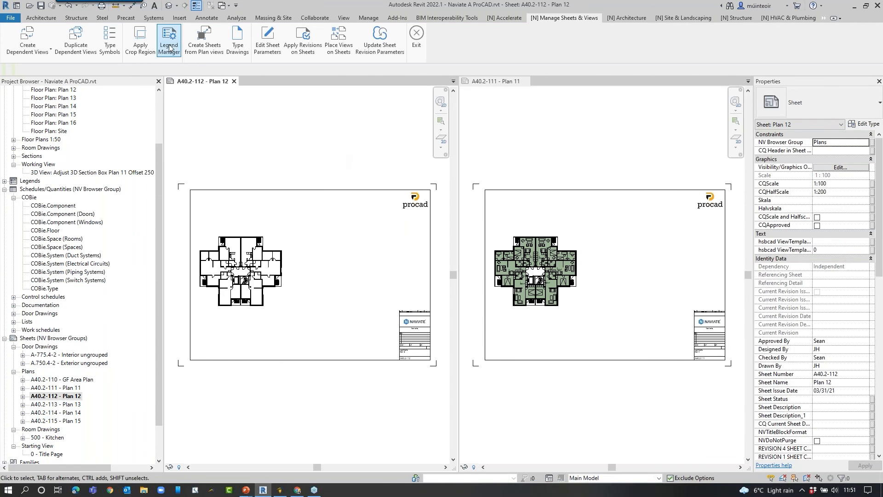
{"action": "left_click", "coordinate": [169, 48]}
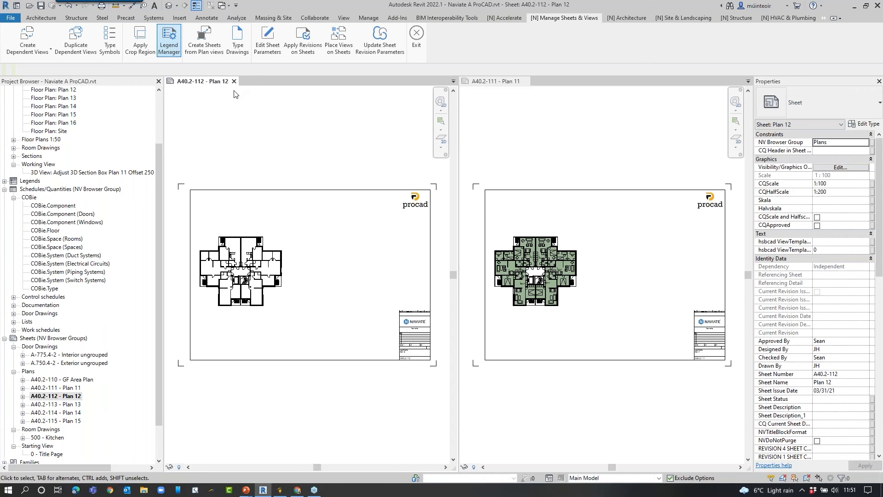
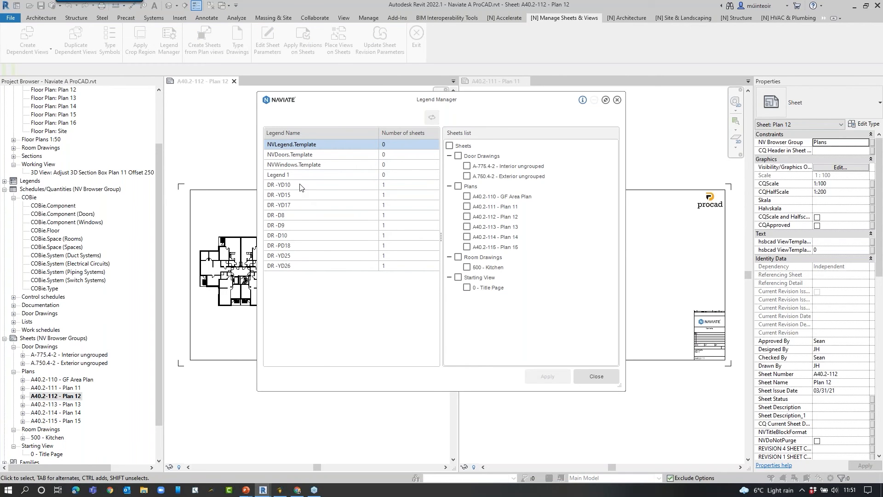
{"action": "left_click", "coordinate": [297, 216]}
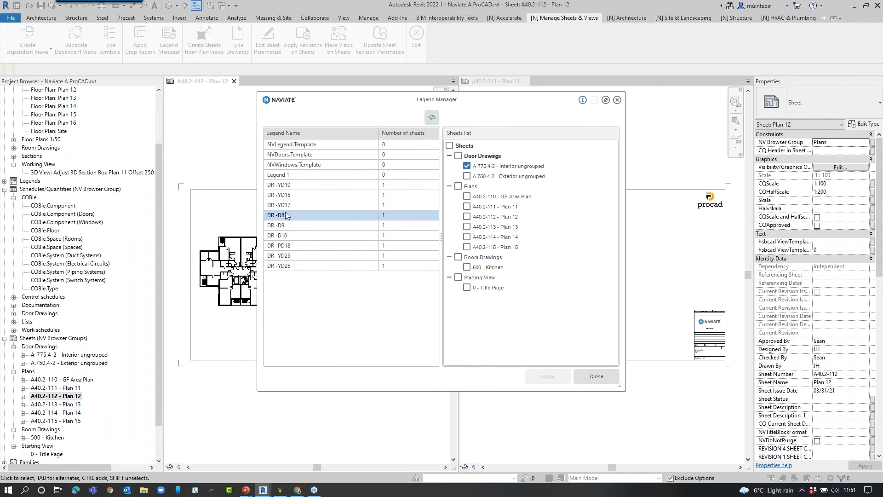
{"action": "left_click", "coordinate": [458, 186]}
{"action": "left_click", "coordinate": [466, 197]}
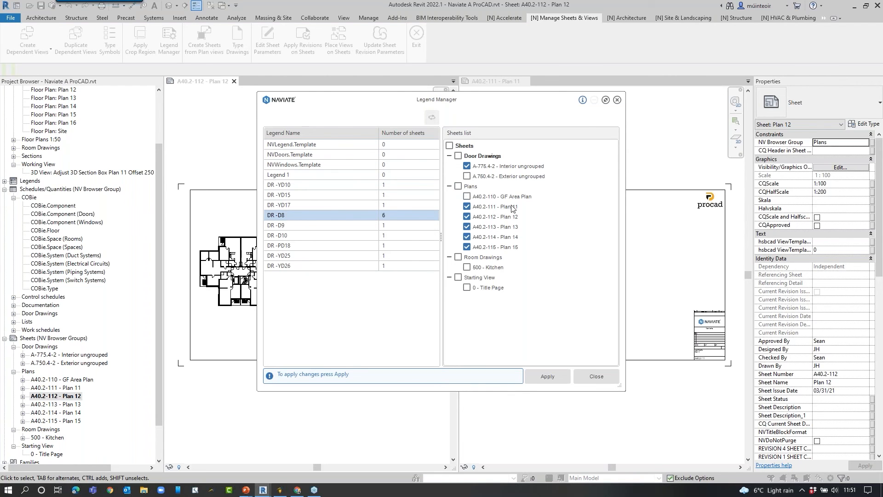
{"action": "left_click", "coordinate": [300, 229]}
{"action": "left_click", "coordinate": [460, 187]}
{"action": "left_click", "coordinate": [467, 197]}
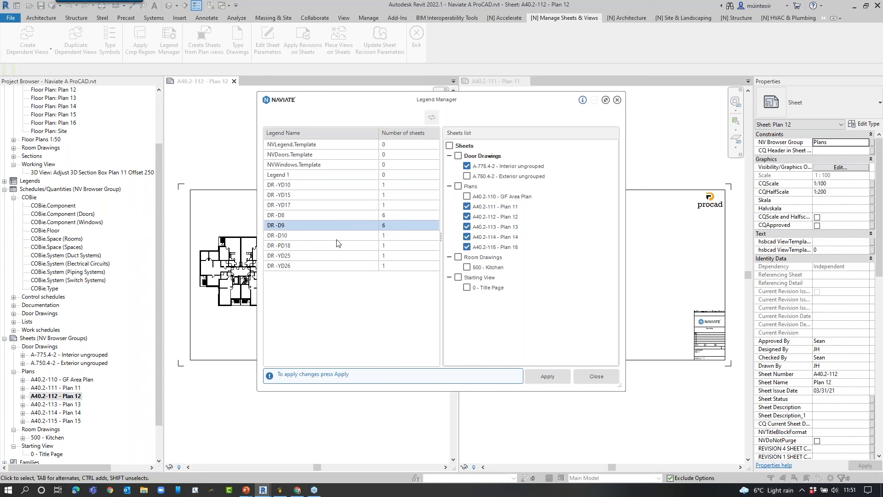
{"action": "left_click", "coordinate": [340, 236]}
{"action": "left_click", "coordinate": [458, 187]}
{"action": "left_click", "coordinate": [468, 197]}
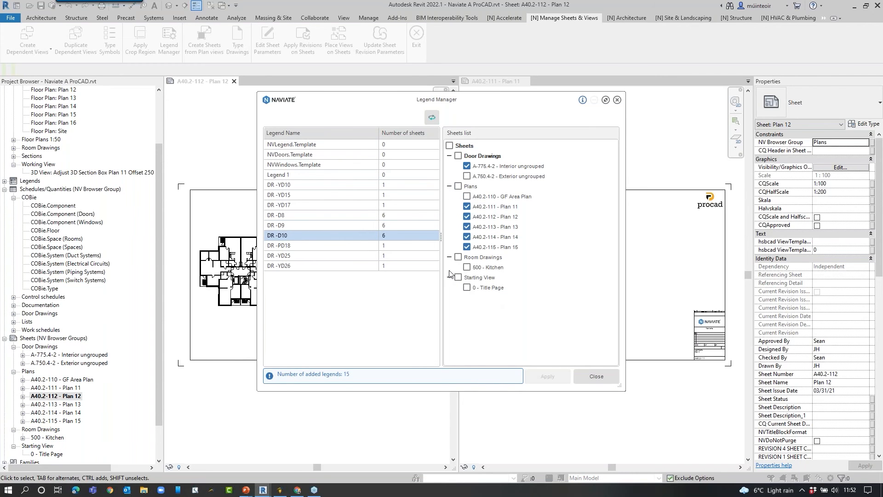
{"action": "left_click", "coordinate": [589, 378]}
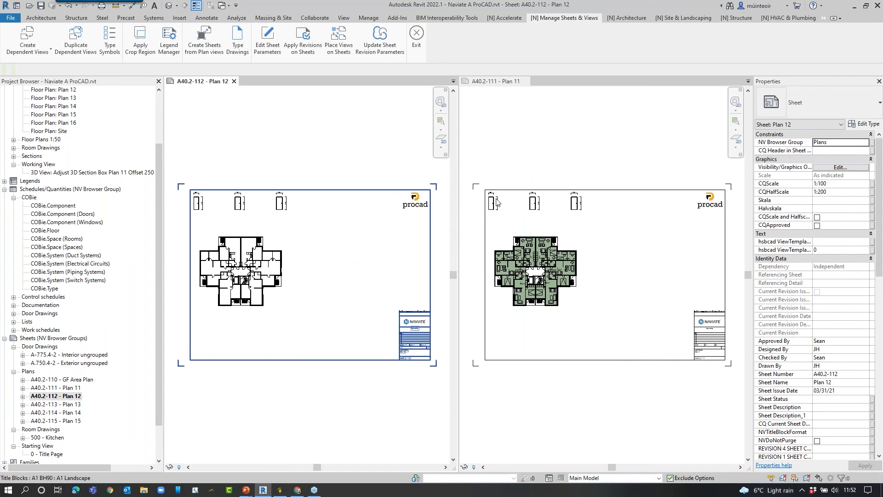
Load sheets A40.2-111 to A40.2-115 into Edit Sheet Parameters, examine their plan and legend view locations, and close the tool.
{"action": "left_click", "coordinate": [591, 154]}
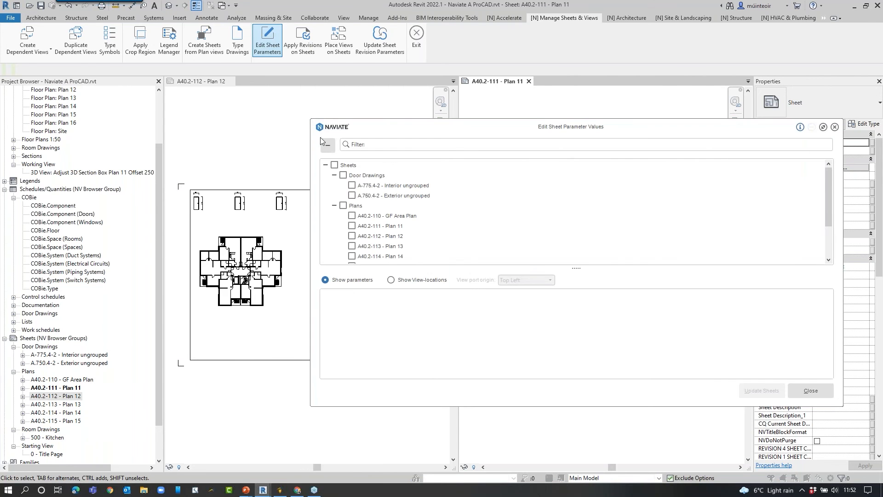
{"action": "left_click", "coordinate": [343, 205]}
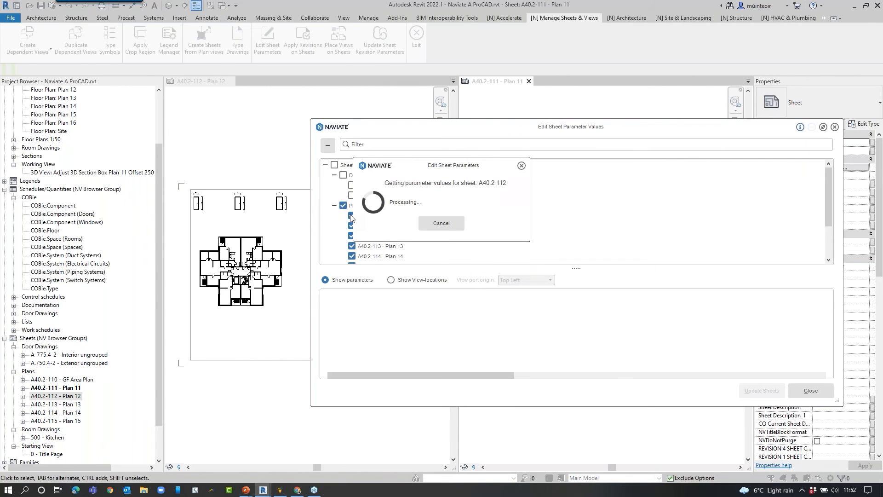
{"action": "left_click", "coordinate": [351, 216]}
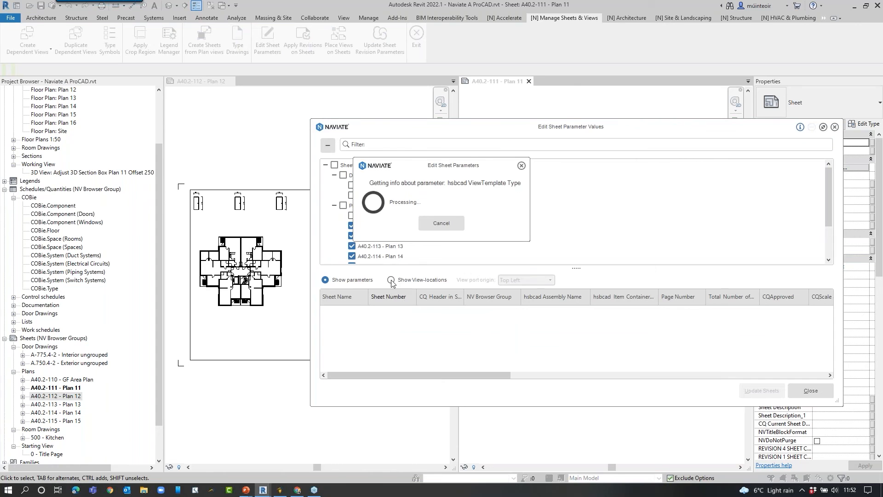
{"action": "left_click", "coordinate": [390, 280]}
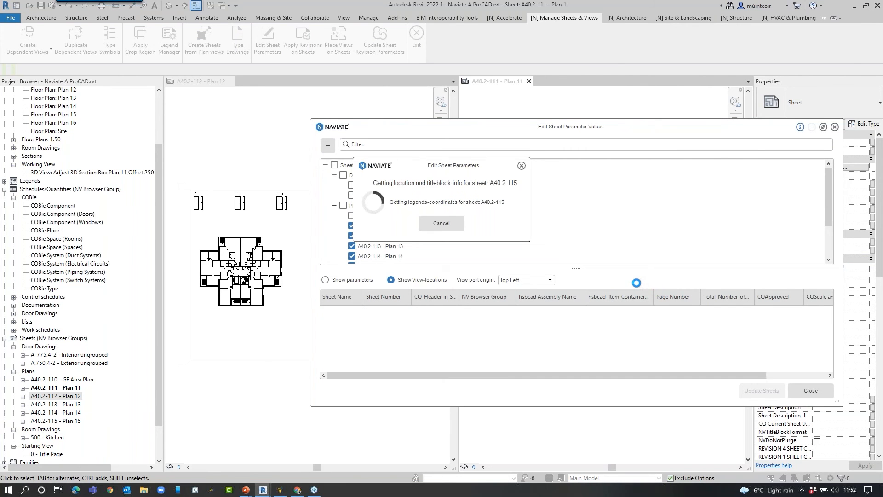
{"action": "left_click_drag", "start_coordinate": [509, 374], "coordinate": [631, 380]}
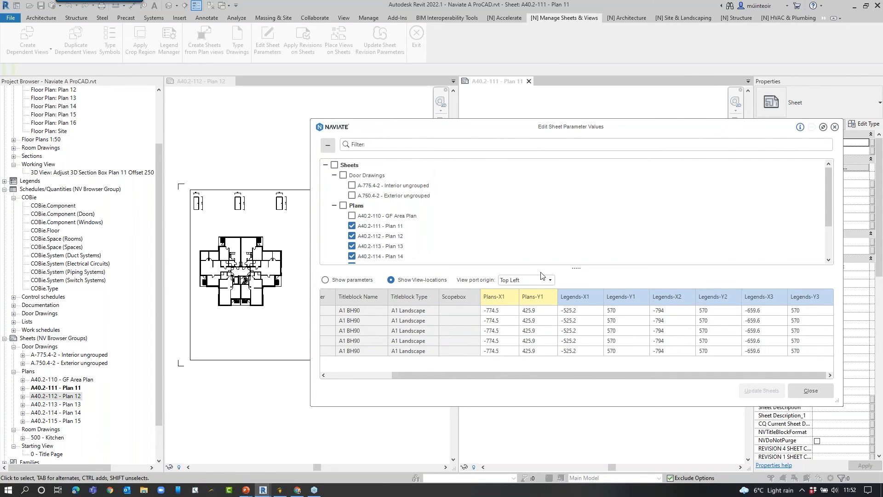
{"action": "left_click", "coordinate": [821, 388]}
{"action": "left_click", "coordinate": [348, 150]}
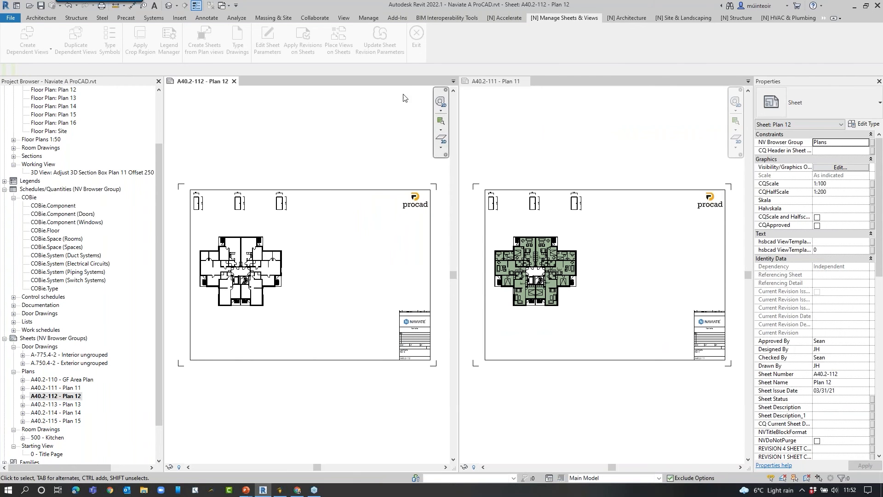
Start the Naviate Publish tool and remove every configuration from the My Friday Export setting.
{"action": "left_click", "coordinate": [414, 51]}
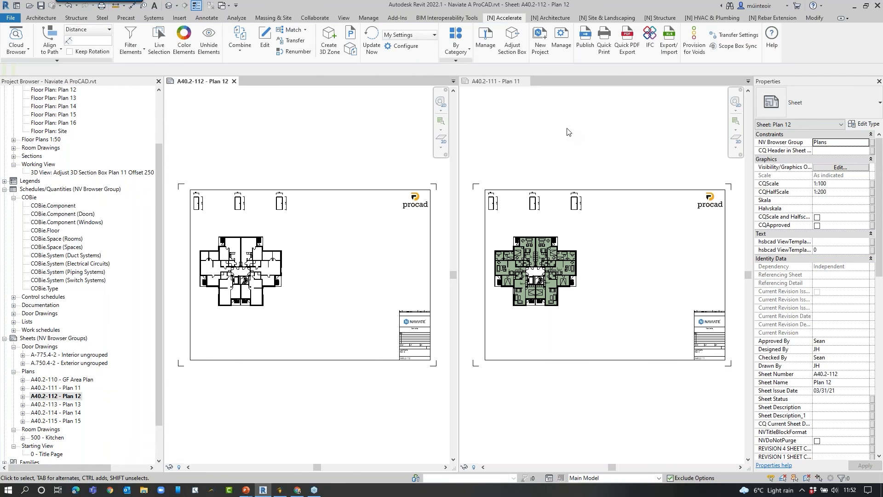
{"action": "left_click", "coordinate": [585, 41]}
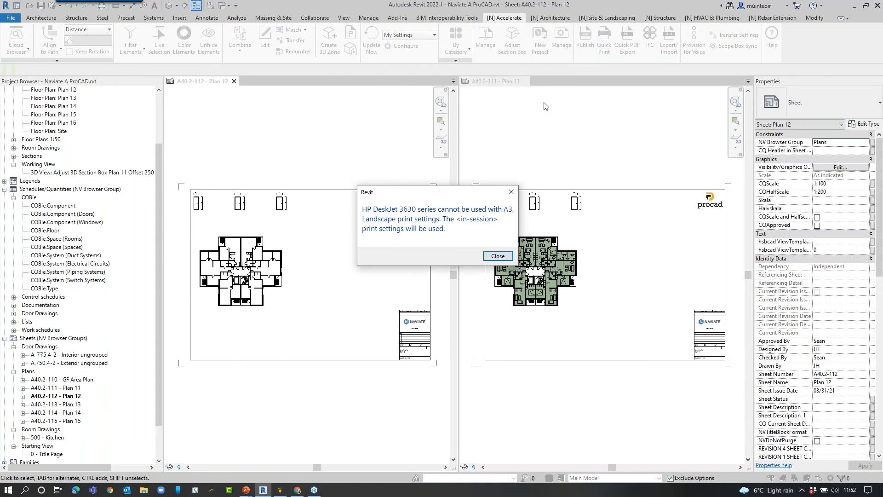
{"action": "left_click", "coordinate": [498, 256]}
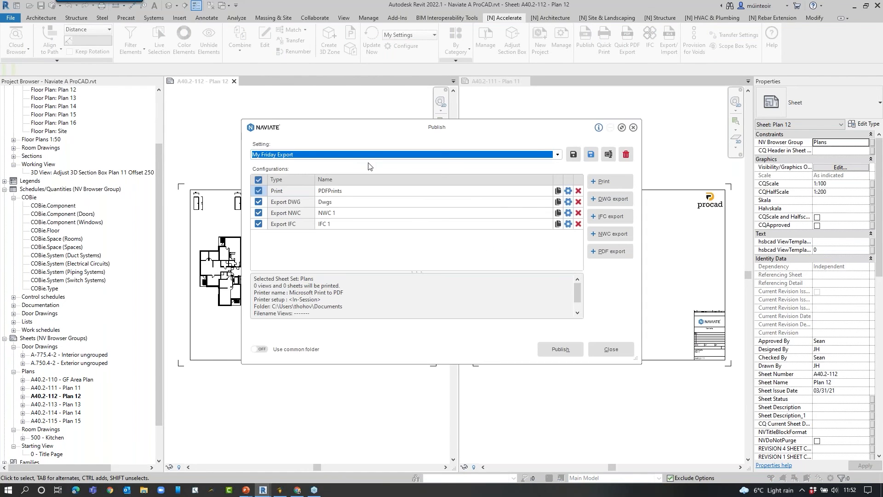
{"action": "left_click", "coordinate": [578, 190]}
{"action": "left_click", "coordinate": [578, 190]}
{"action": "left_click", "coordinate": [578, 190]}
{"action": "left_click", "coordinate": [578, 190]}
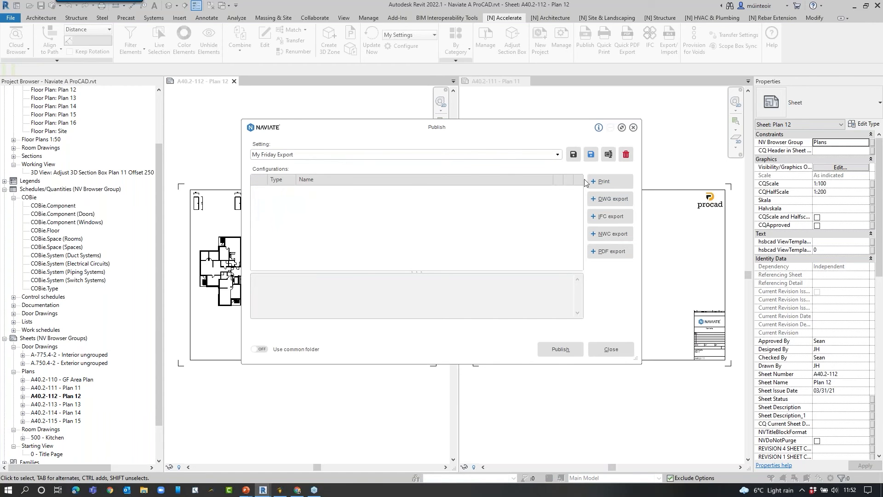
Delete the My Friday Export setting and clear all configurations from the <In-Session> setting.
{"action": "left_click", "coordinate": [625, 154]}
{"action": "left_click", "coordinate": [466, 272]}
{"action": "left_click", "coordinate": [578, 190]}
{"action": "left_click", "coordinate": [578, 190]}
{"action": "left_click", "coordinate": [578, 190]}
{"action": "left_click", "coordinate": [578, 191]}
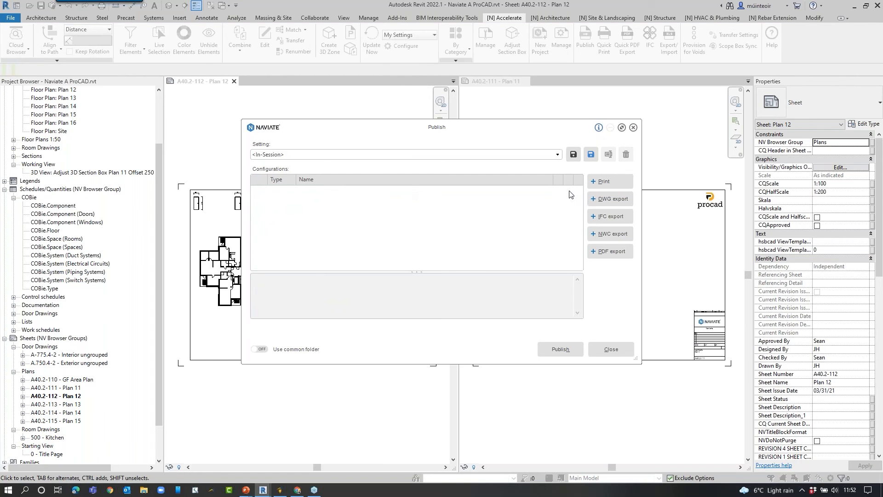
{"action": "left_click", "coordinate": [319, 157]}
{"action": "left_click", "coordinate": [319, 158]}
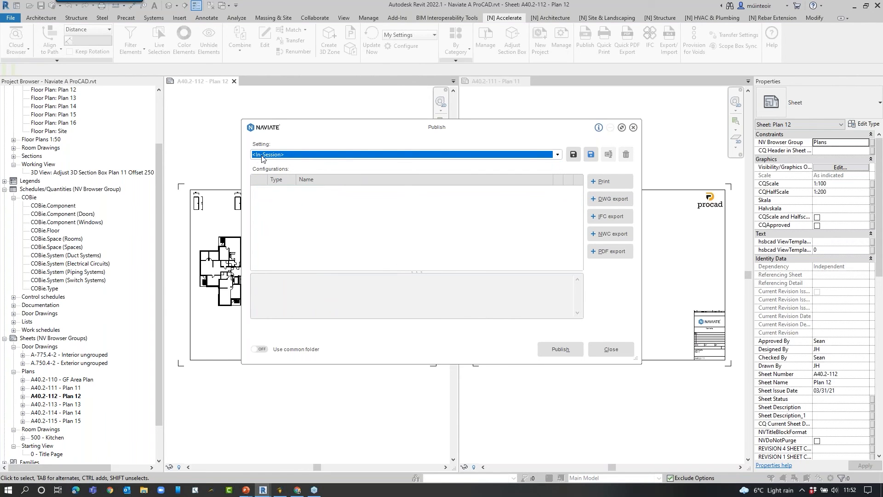
{"action": "left_click", "coordinate": [275, 173]}
Add a Print configuration named PDF to the <In-Session> publish setting.
{"action": "left_click", "coordinate": [606, 181]}
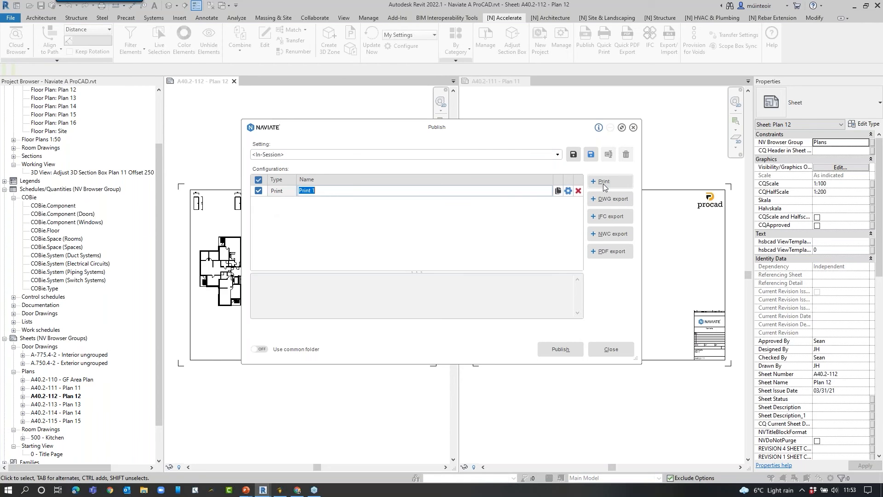
{"action": "type", "text": "PDF"}
{"action": "key", "text": "Return"}
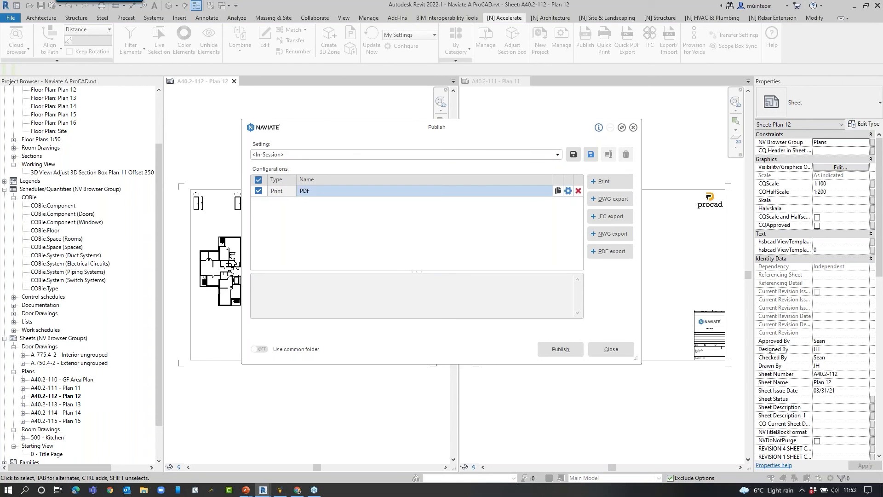
Configure the PDF print to use Microsoft Print to PDF, the Plans sheet set and separate files.
{"action": "left_click", "coordinate": [568, 191]}
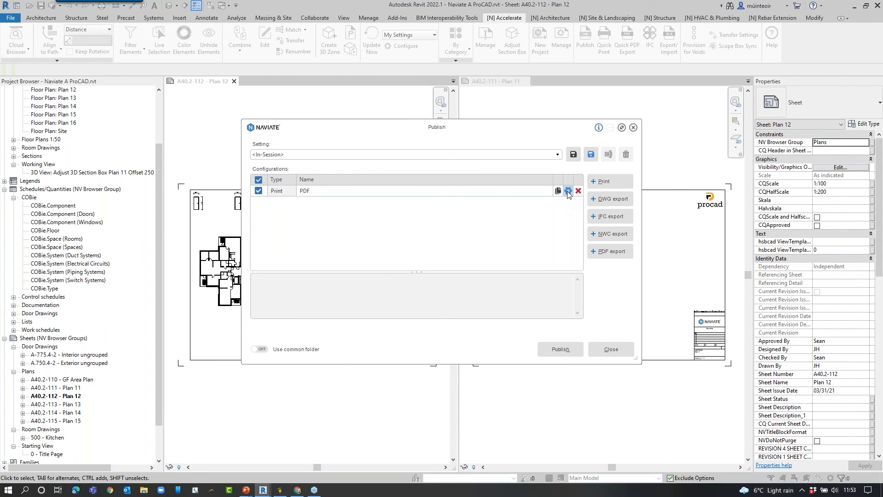
{"action": "left_click", "coordinate": [447, 91]}
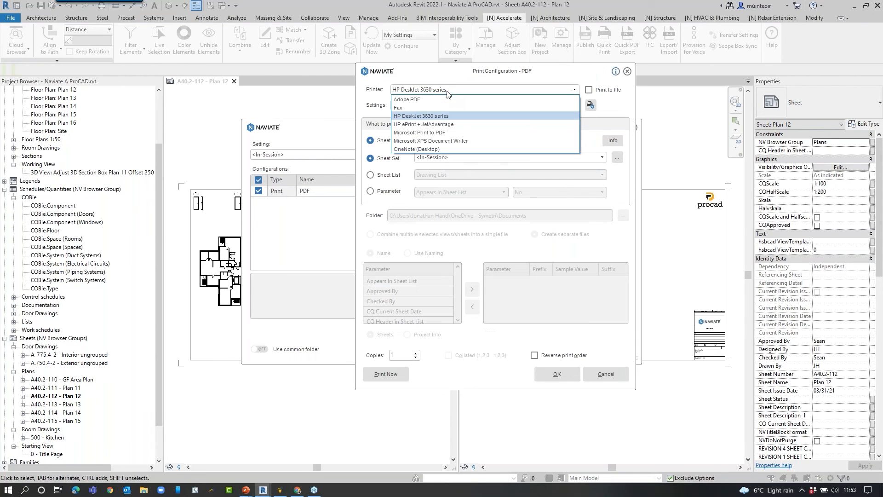
{"action": "left_click", "coordinate": [441, 132]}
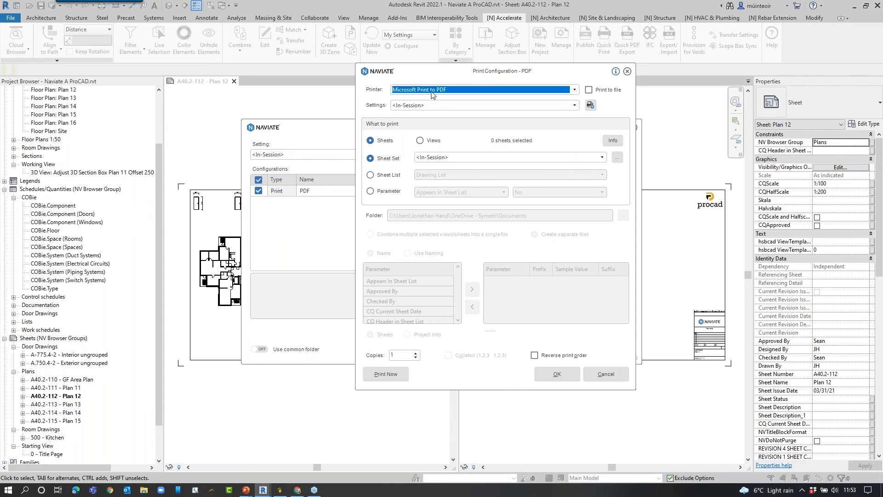
{"action": "left_click", "coordinate": [431, 159]}
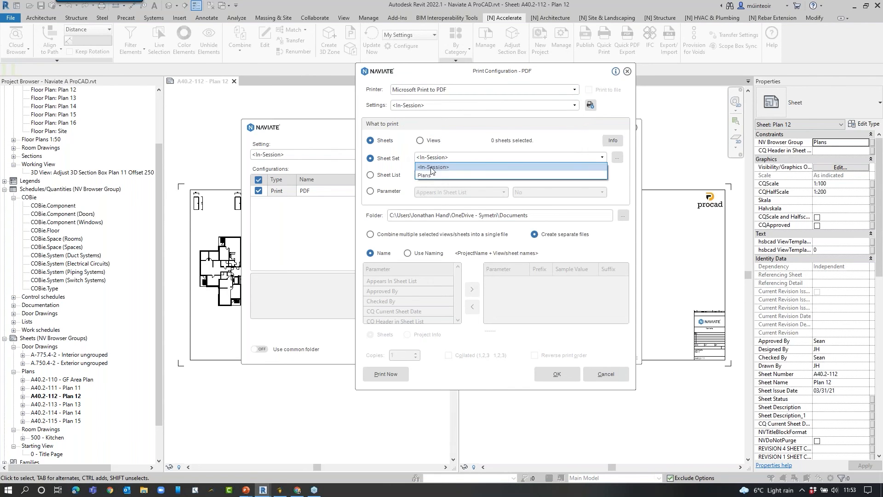
{"action": "left_click", "coordinate": [431, 177]}
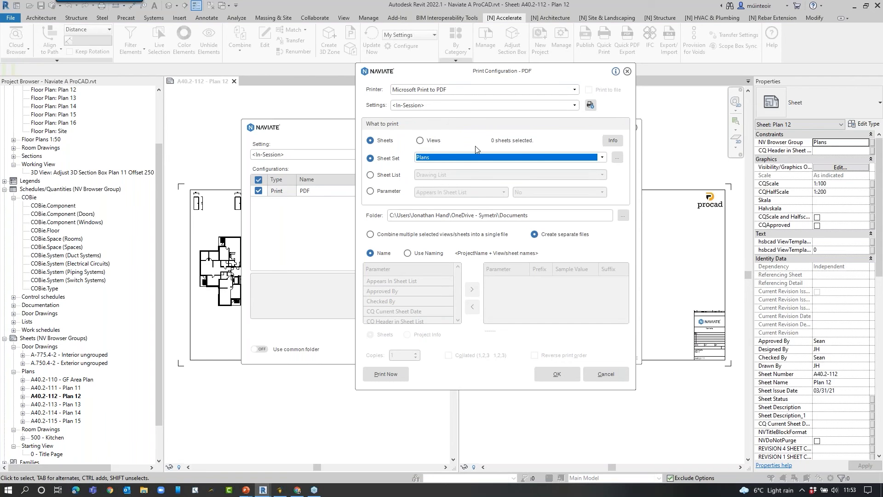
{"action": "left_click", "coordinate": [540, 214]}
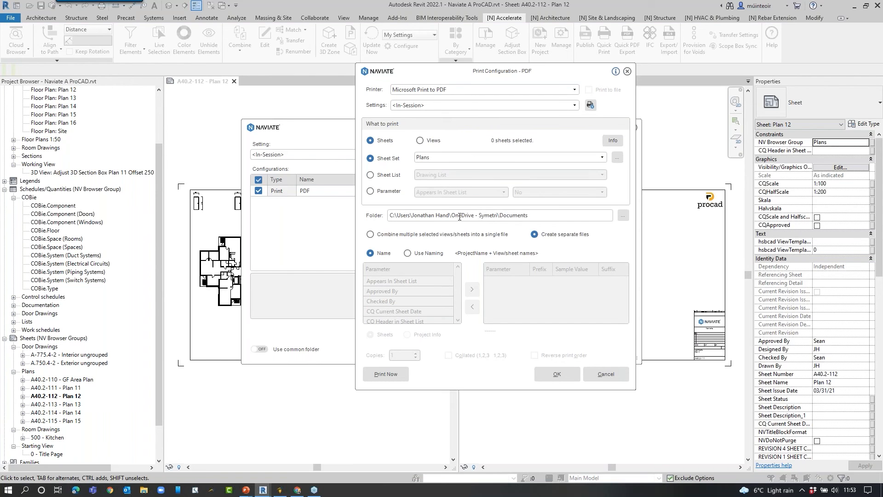
{"action": "left_click", "coordinate": [558, 237]}
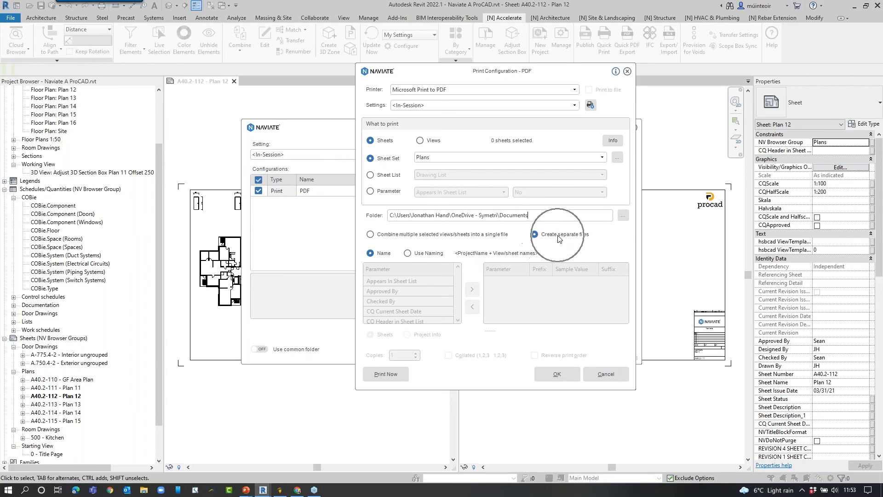
Build the PDF file names from Approved By, CQ Header in Sheet List and Current Revision Issued, with "-" suffixes on the first two, and accept.
{"action": "left_click", "coordinate": [408, 253]}
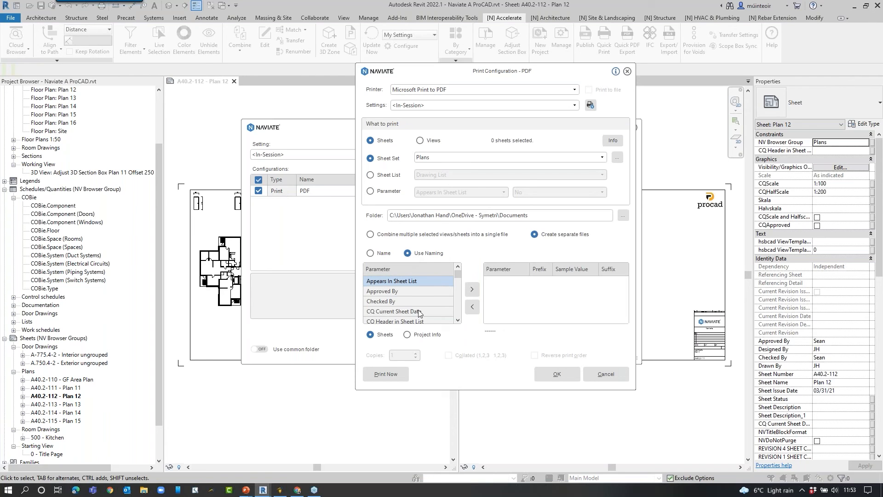
{"action": "scroll", "coordinate": [417, 296], "scroll_direction": "down", "scroll_amount": 10}
{"action": "scroll", "coordinate": [408, 294], "scroll_direction": "up", "scroll_amount": 10}
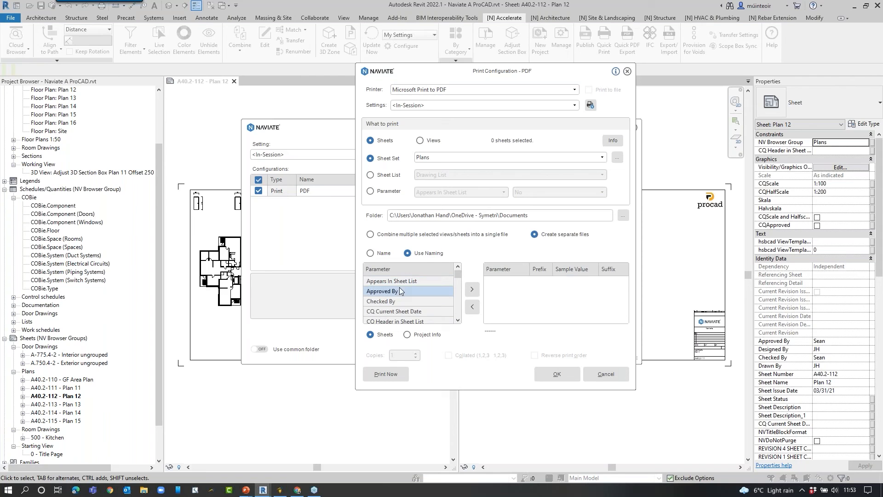
{"action": "double_click", "coordinate": [399, 290]}
{"action": "double_click", "coordinate": [403, 322]}
{"action": "scroll", "coordinate": [408, 309], "scroll_direction": "down", "scroll_amount": 1}
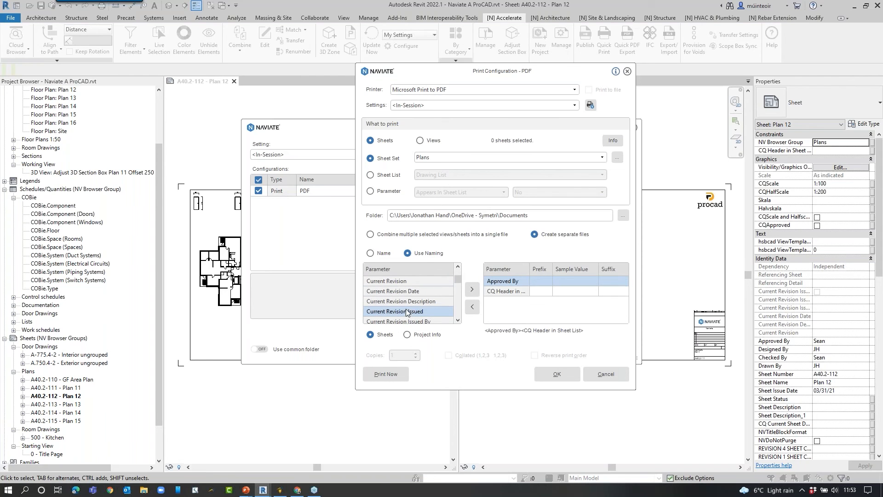
{"action": "double_click", "coordinate": [407, 312]}
{"action": "type", "text": "-"}
{"action": "left_click", "coordinate": [615, 291]}
{"action": "type", "text": "-"}
{"action": "key", "text": "ctrl"}
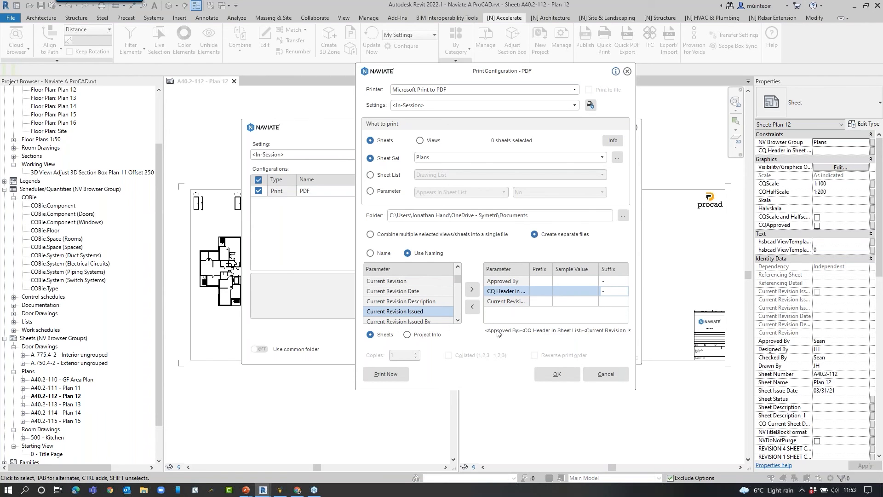
{"action": "left_click", "coordinate": [557, 373]}
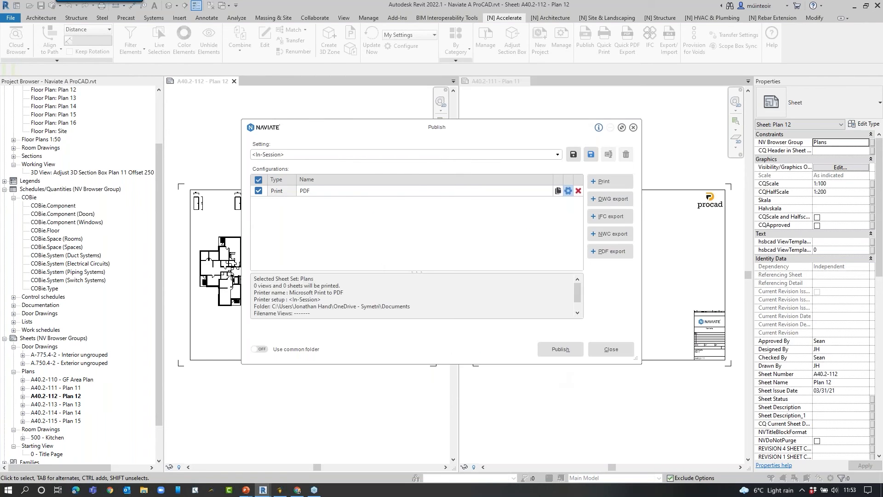
Add a DWG export configuration named DWG to the publish setting.
{"action": "key", "text": "ctrl"}
{"action": "left_click", "coordinate": [599, 201]}
{"action": "type", "text": "DWG"}
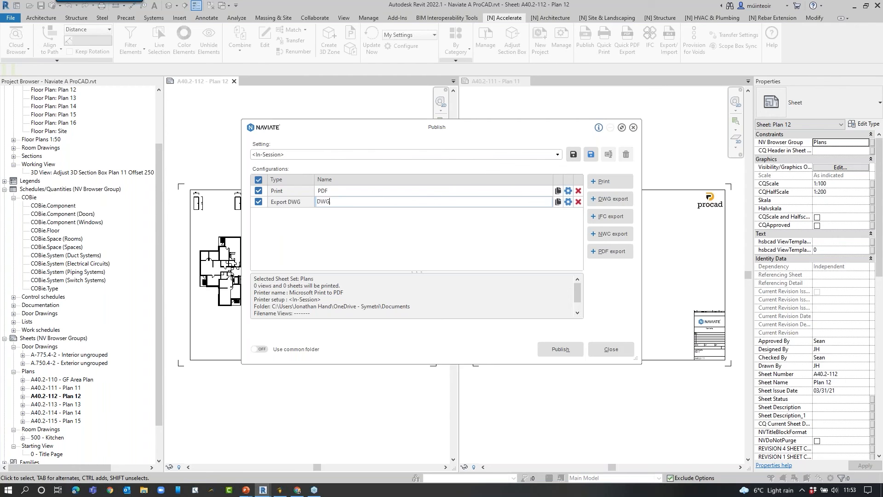
{"action": "key", "text": "Return"}
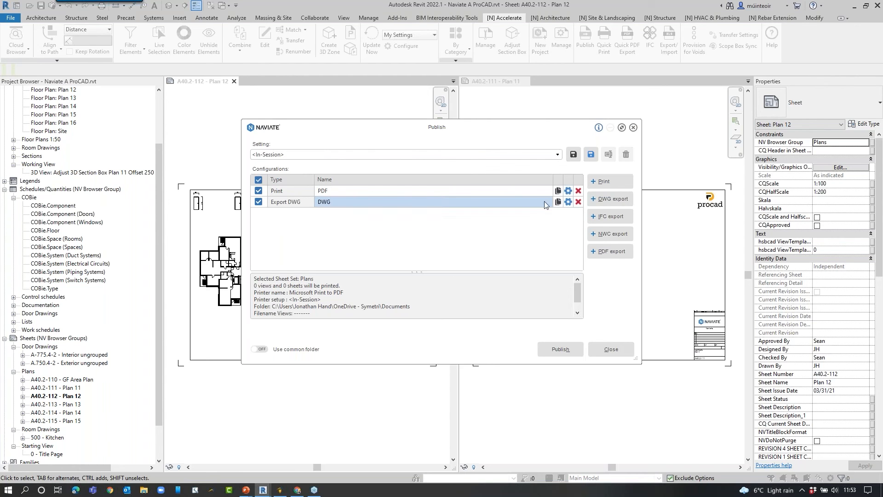
Configure the DWG export for the Plans sheet set, with file names built from BuildingDescription, Building Name and Author.
{"action": "left_click", "coordinate": [567, 202]}
{"action": "left_click", "coordinate": [375, 179]}
{"action": "left_click", "coordinate": [384, 196]}
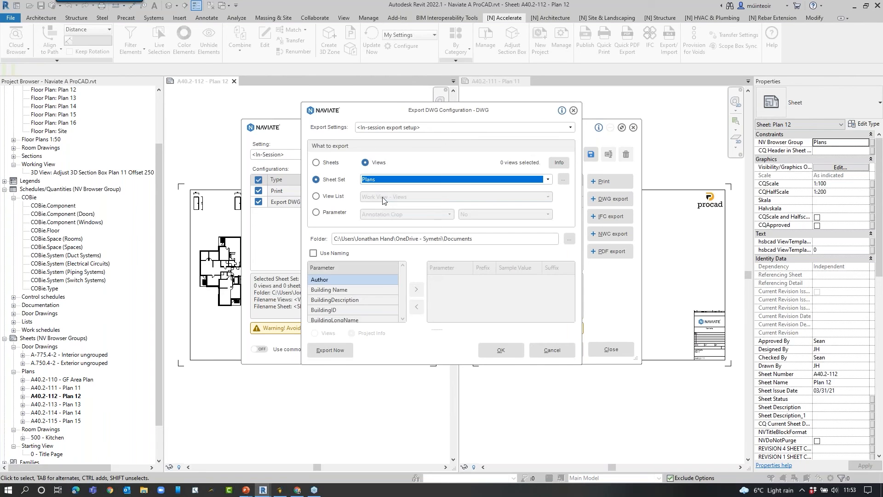
{"action": "left_click", "coordinate": [313, 253]}
{"action": "double_click", "coordinate": [340, 297]}
{"action": "double_click", "coordinate": [341, 289]}
{"action": "left_click", "coordinate": [340, 280]}
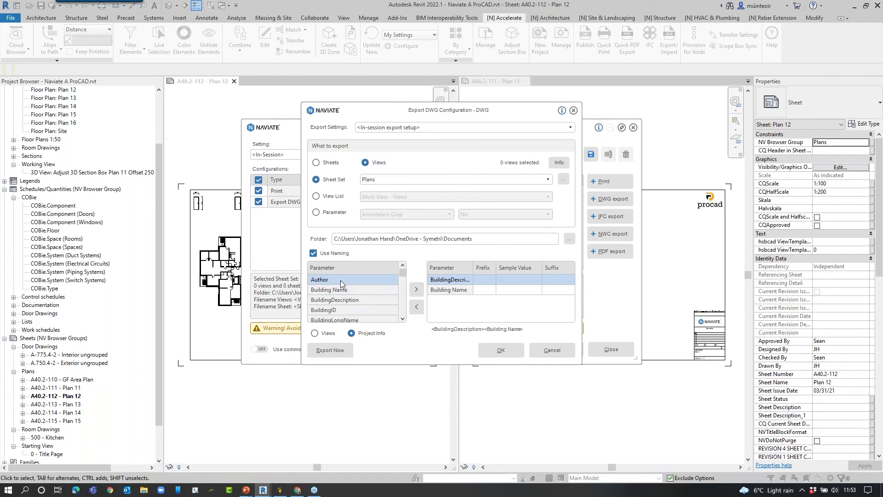
{"action": "double_click", "coordinate": [340, 280]}
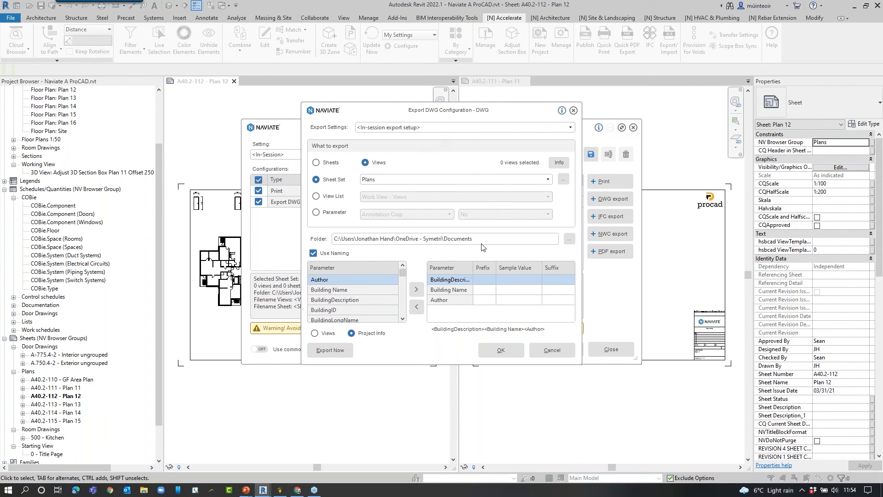
{"action": "left_click", "coordinate": [503, 350]}
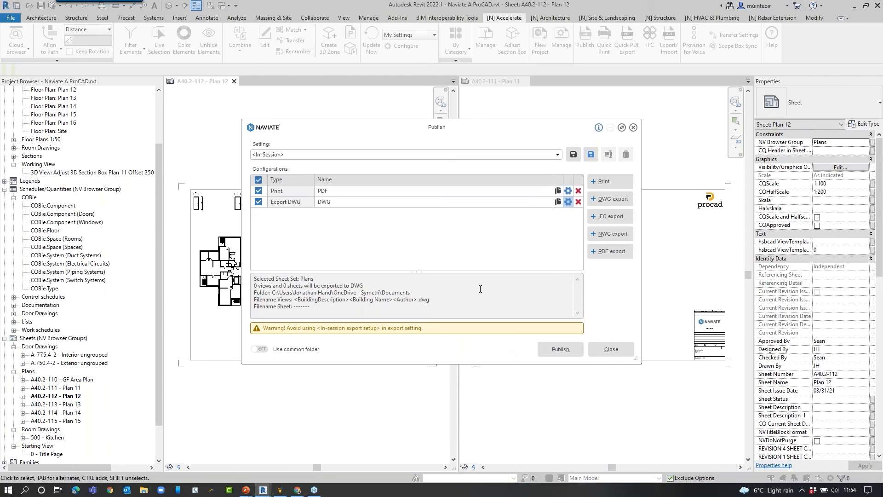
Add an IFC export configuration using the IFC2x3 Coordination View settings and the {3D} view as the view to export.
{"action": "left_click", "coordinate": [611, 215]}
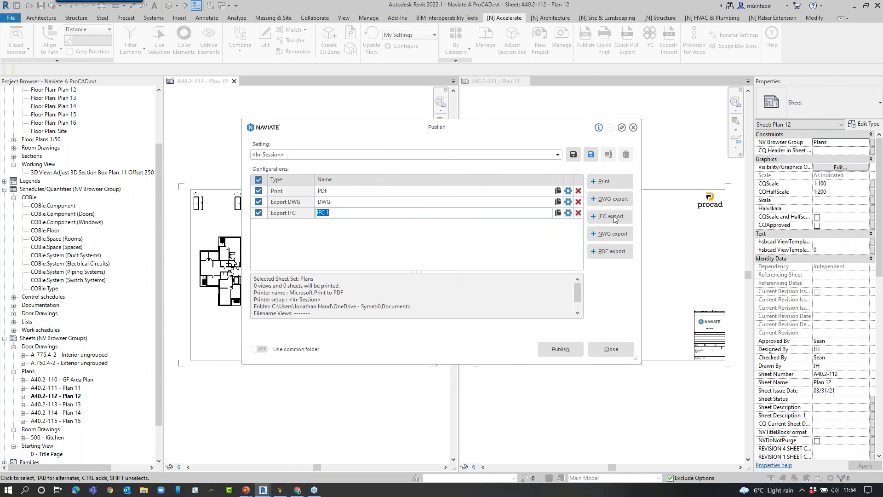
{"action": "left_click", "coordinate": [568, 212]}
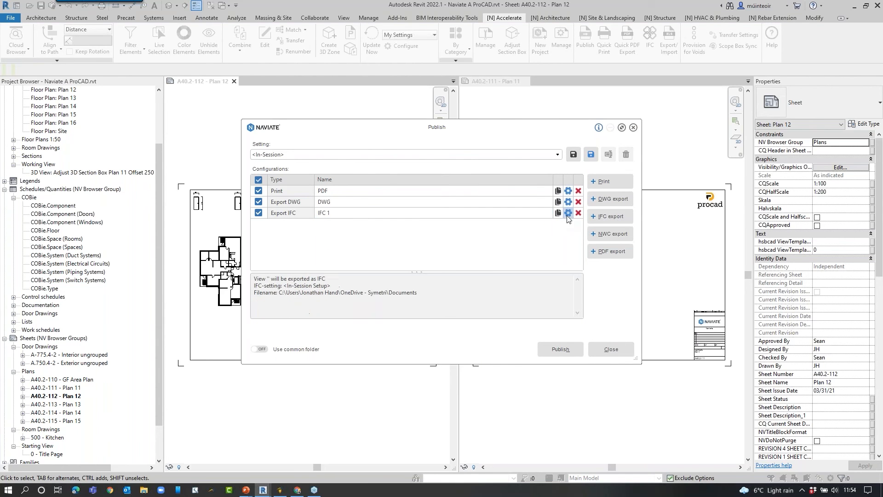
{"action": "left_click", "coordinate": [520, 204]}
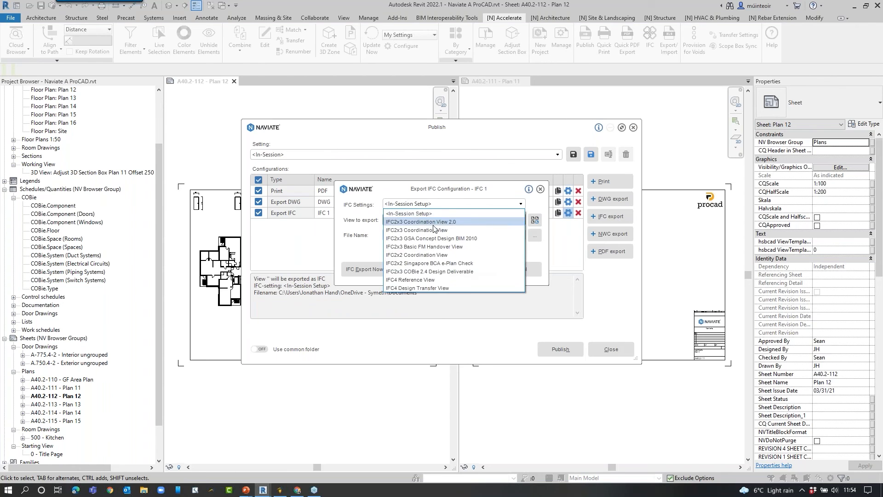
{"action": "left_click", "coordinate": [454, 228]}
{"action": "left_click", "coordinate": [533, 220]}
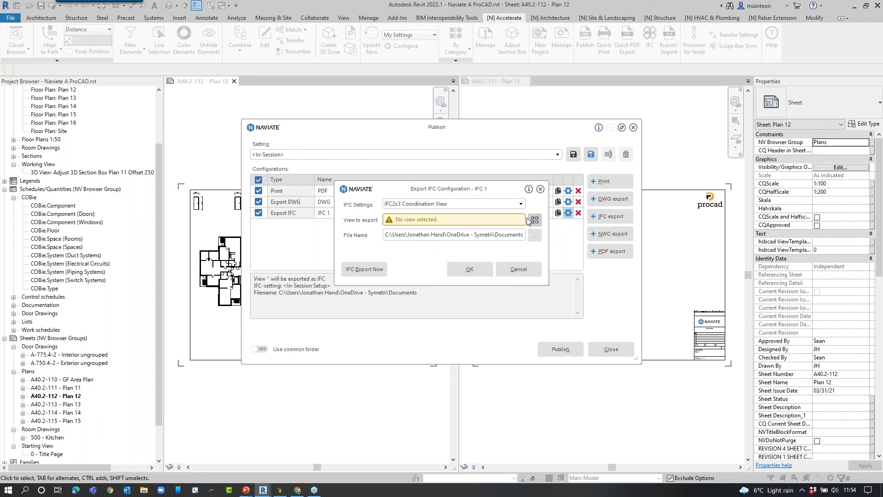
{"action": "left_click", "coordinate": [371, 193]}
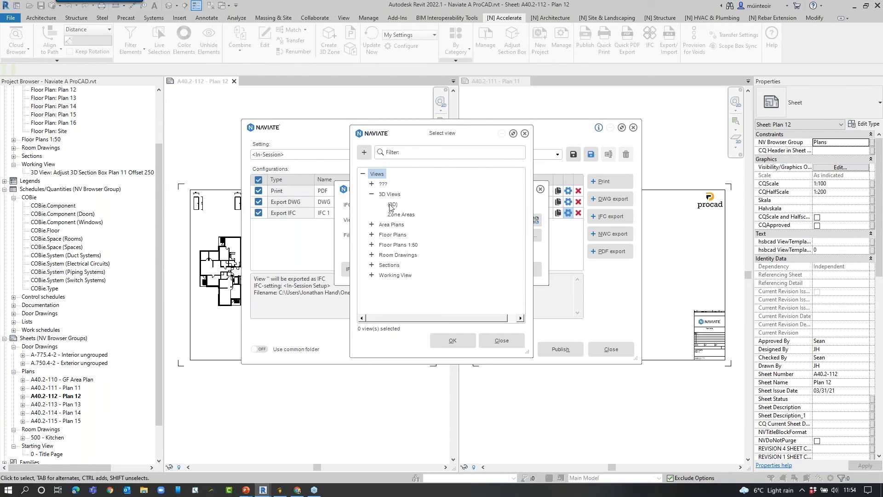
{"action": "left_click", "coordinate": [394, 205]}
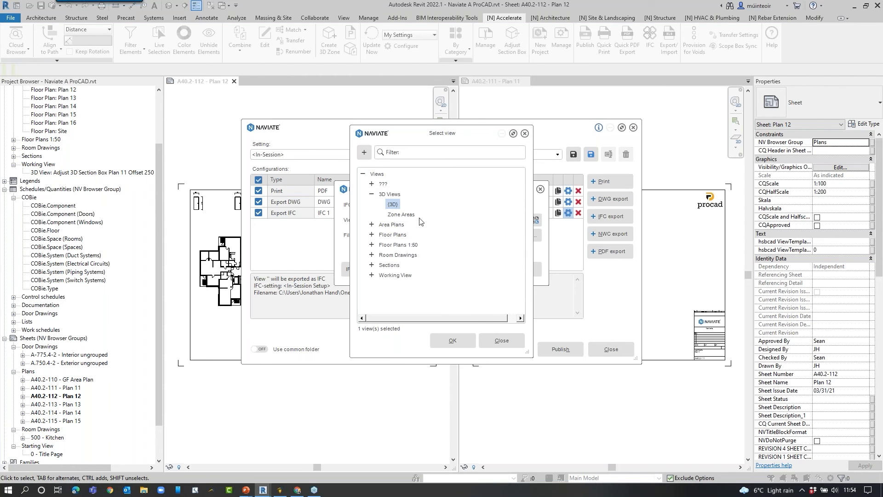
{"action": "left_click", "coordinate": [468, 339]}
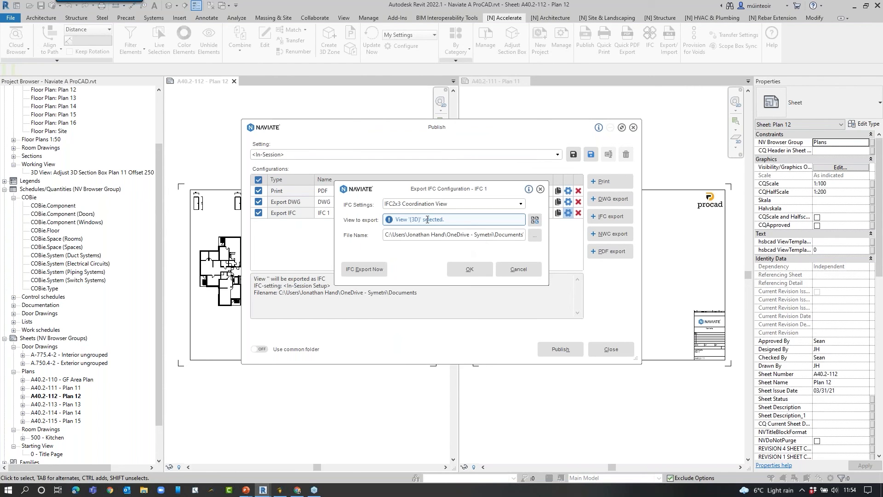
{"action": "left_click", "coordinate": [478, 271]}
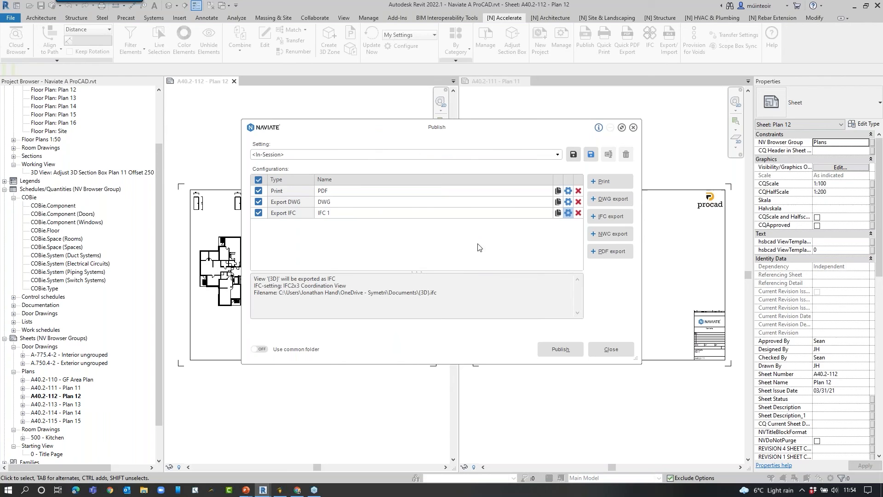
Add an NWC export configuration to the publish setting and remove the surplus second one.
{"action": "left_click", "coordinate": [592, 238]}
{"action": "left_click", "coordinate": [608, 233]}
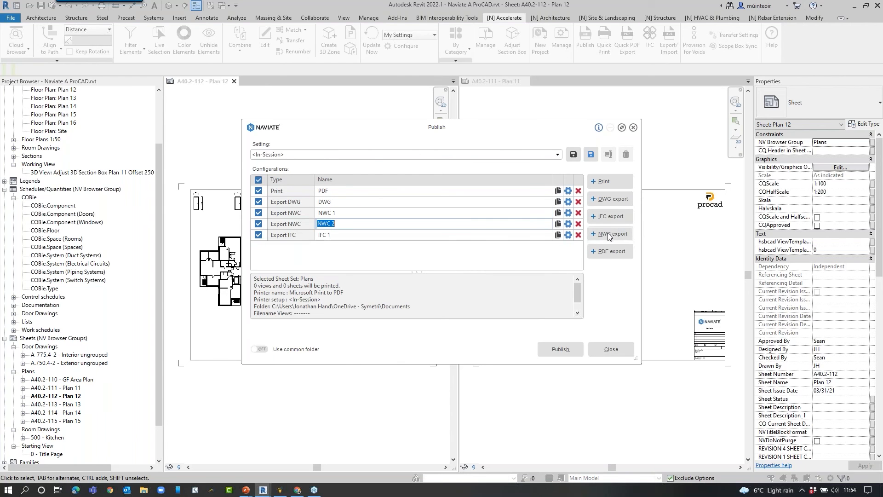
{"action": "left_click", "coordinate": [579, 224]}
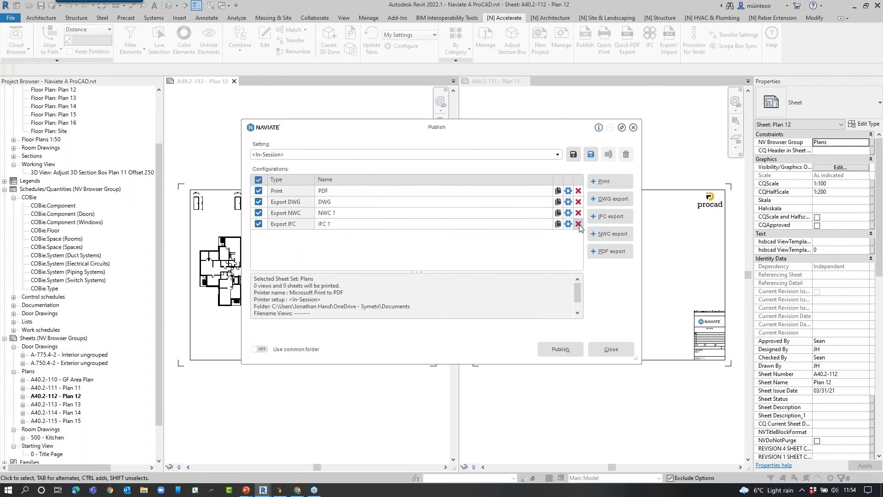
Configure the NWC export with the <Default> NWC settings and the {3D} view.
{"action": "left_click", "coordinate": [568, 213]}
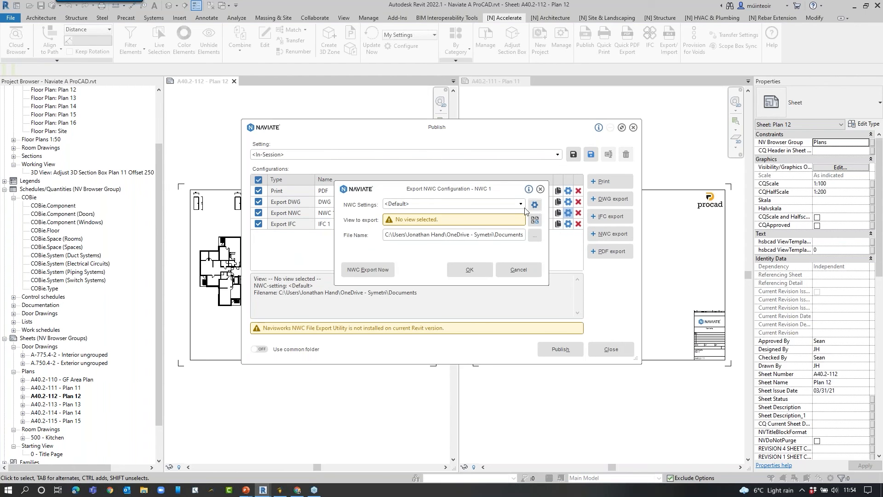
{"action": "left_click", "coordinate": [520, 204]}
{"action": "left_click", "coordinate": [482, 213]}
{"action": "left_click", "coordinate": [534, 219]}
{"action": "left_click", "coordinate": [392, 194]}
{"action": "left_click", "coordinate": [452, 341]}
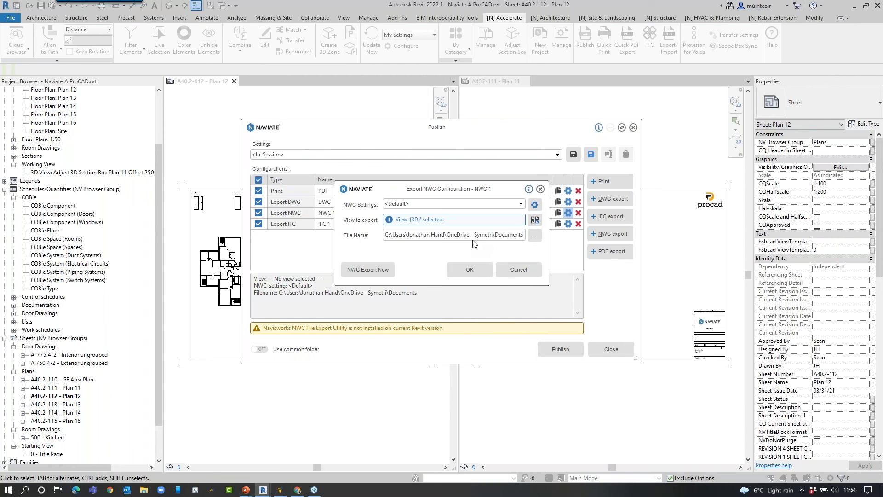
{"action": "left_click", "coordinate": [476, 272]}
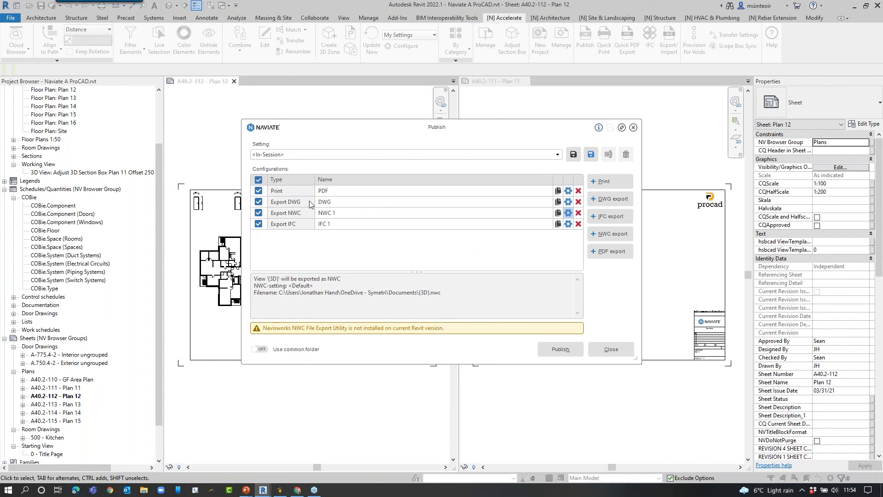
Add a PDF export configuration and review its export options, leaving them at their defaults.
{"action": "left_click", "coordinate": [611, 251]}
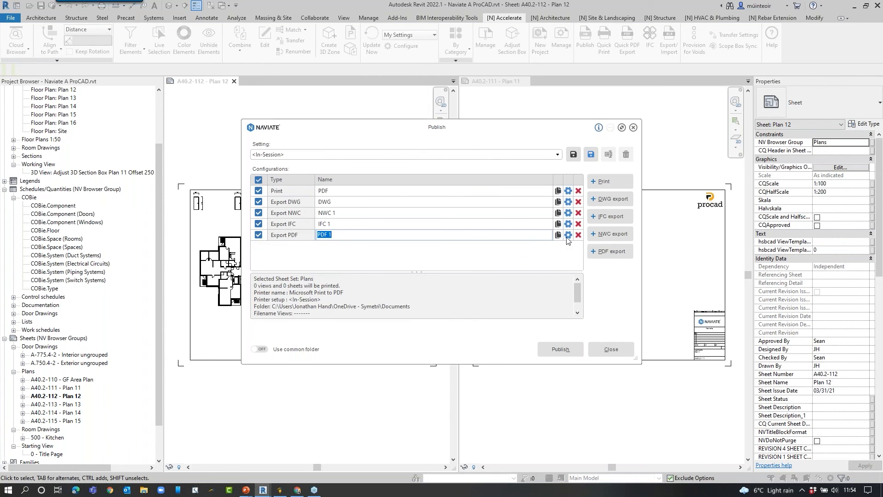
{"action": "left_click", "coordinate": [568, 235]}
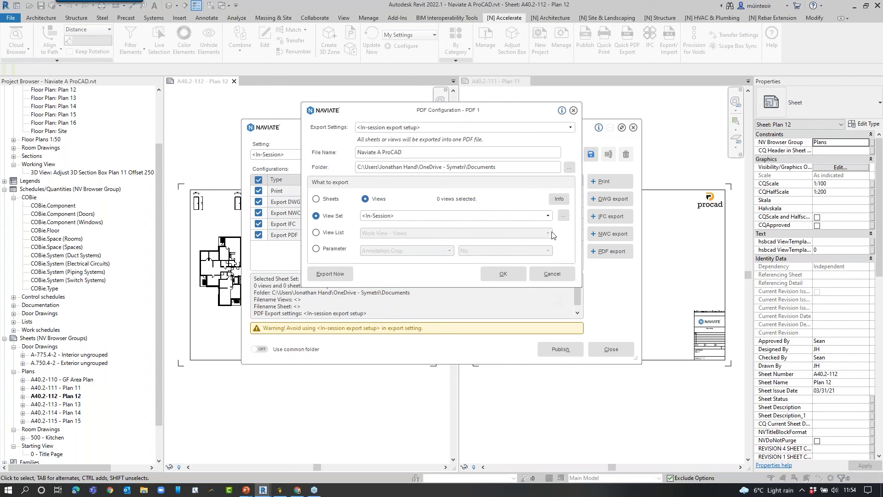
{"action": "left_click", "coordinate": [550, 274]}
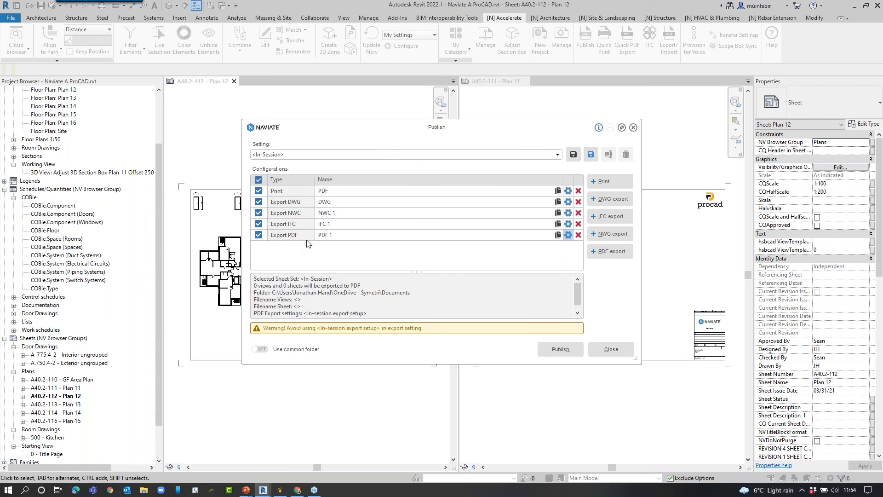
Turn on the common folder option for all exports, check its path, and turn the option off again.
{"action": "left_click", "coordinate": [557, 349]}
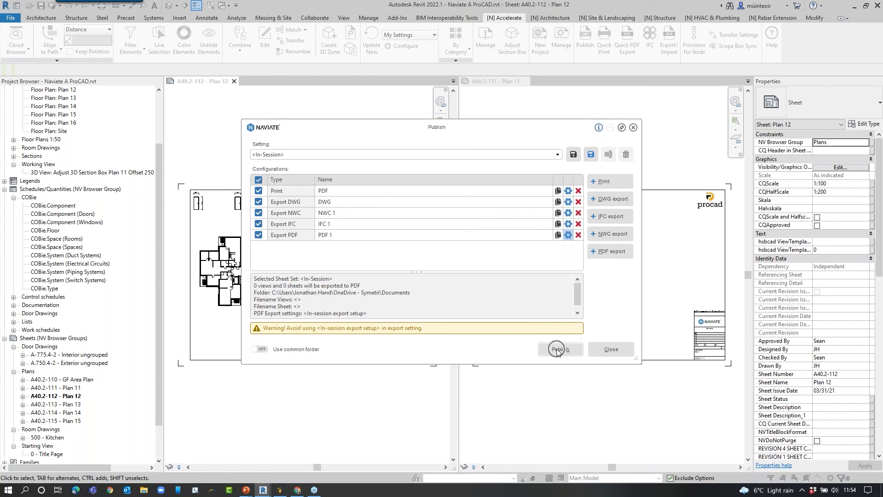
{"action": "left_click", "coordinate": [266, 352]}
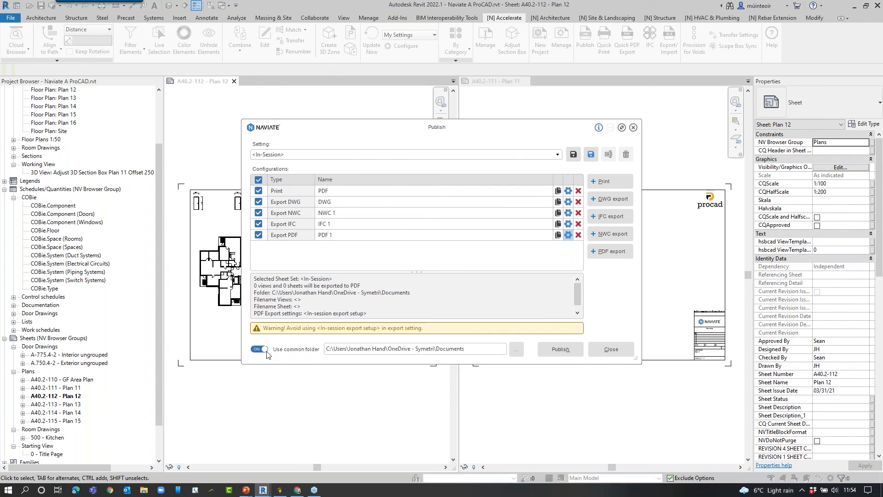
{"action": "triple_click", "coordinate": [481, 348]}
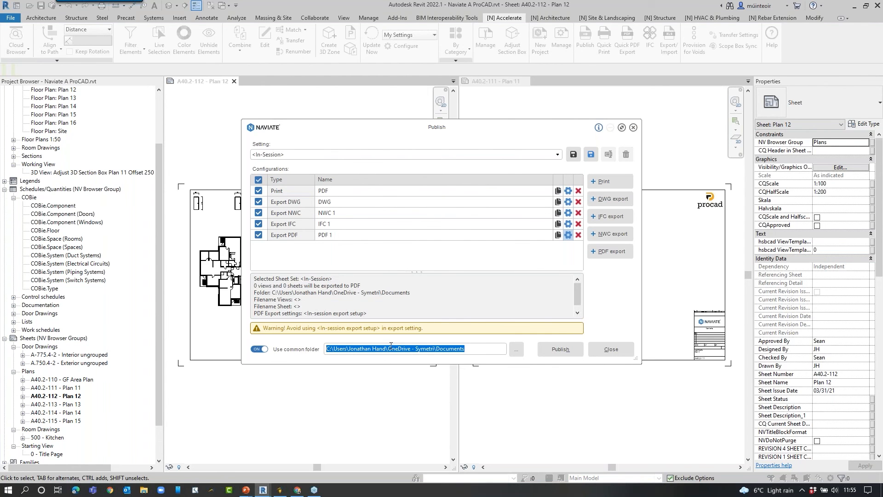
{"action": "left_click", "coordinate": [260, 350]}
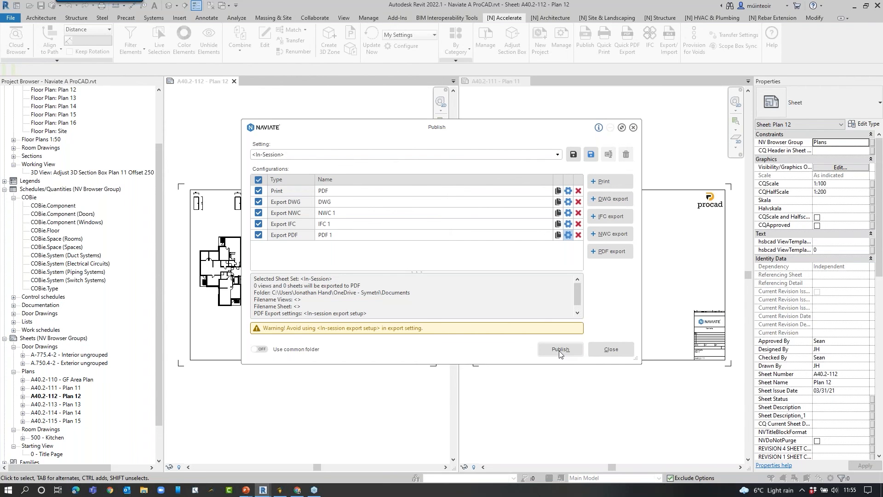
Close the Publish dialog and save the changes to the <In-Session> setting.
{"action": "left_click", "coordinate": [611, 350]}
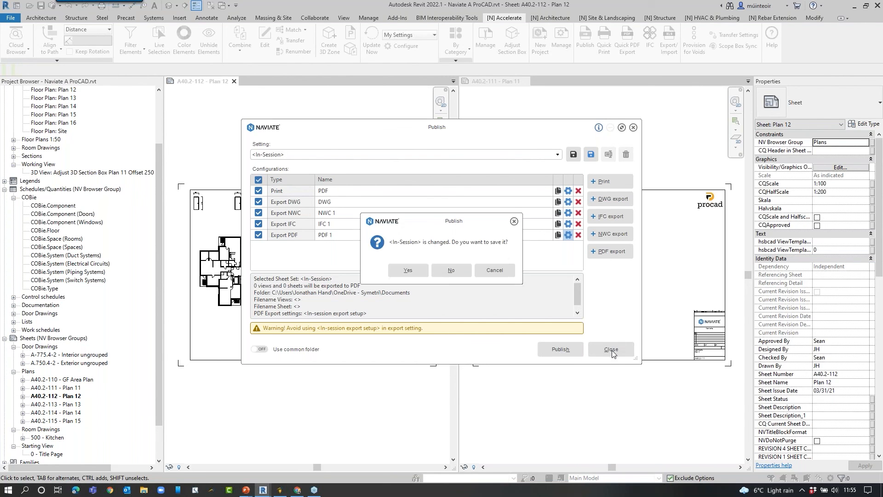
{"action": "left_click", "coordinate": [404, 272]}
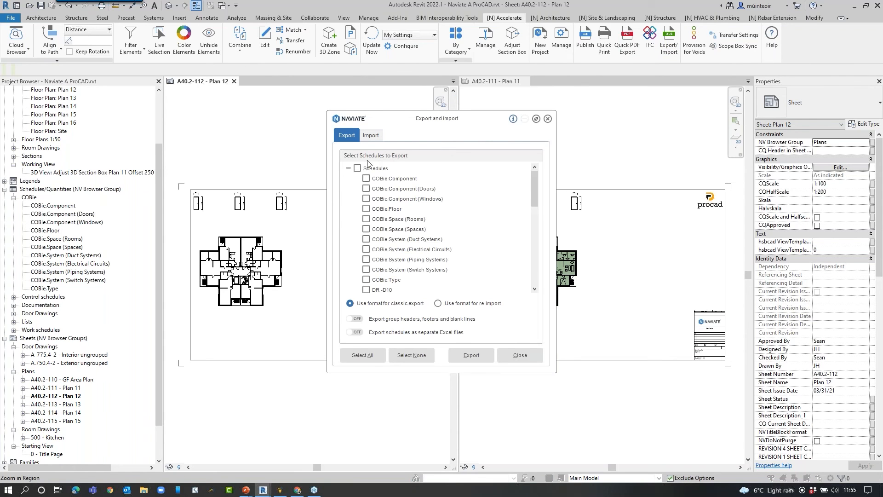
Export the Window Schedule in the re-import format to an Excel file named WIN ProCAD on the Desktop.
{"action": "scroll", "coordinate": [370, 221], "scroll_direction": "down", "scroll_amount": 5}
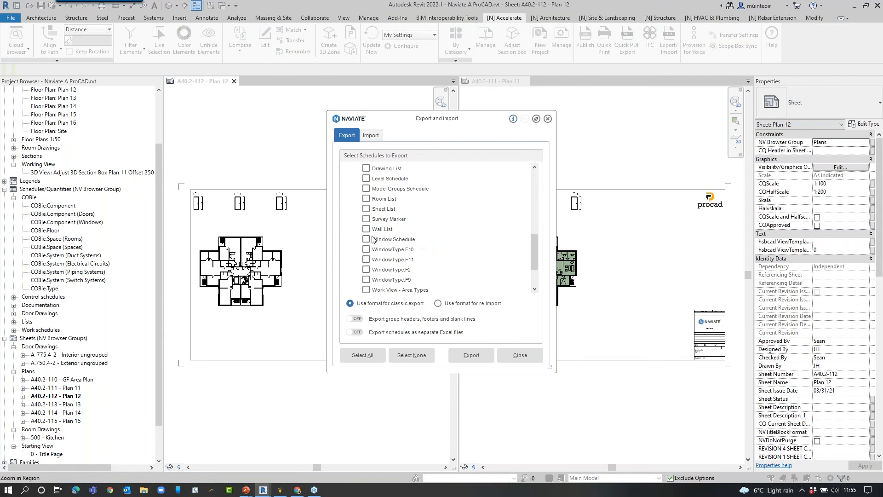
{"action": "left_click", "coordinate": [368, 238]}
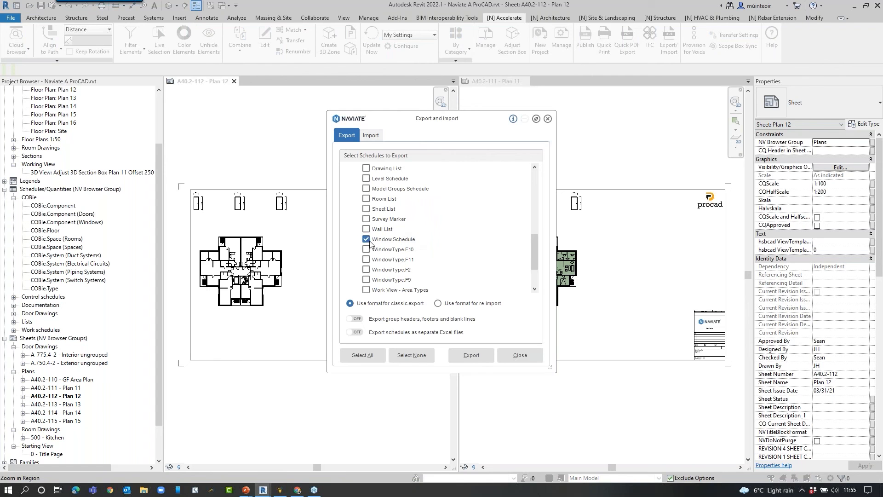
{"action": "left_click", "coordinate": [438, 303]}
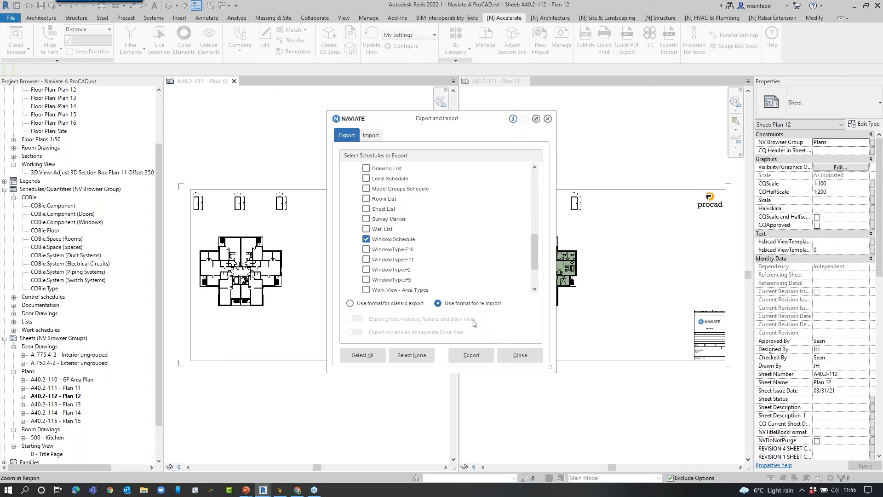
{"action": "left_click", "coordinate": [476, 356]}
{"action": "type", "text": "WI"}
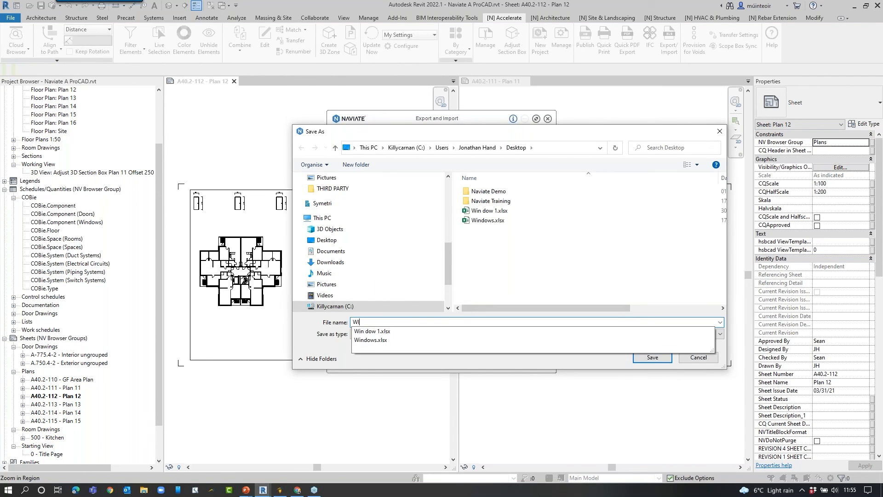
{"action": "type", "text": "N ProCAD"}
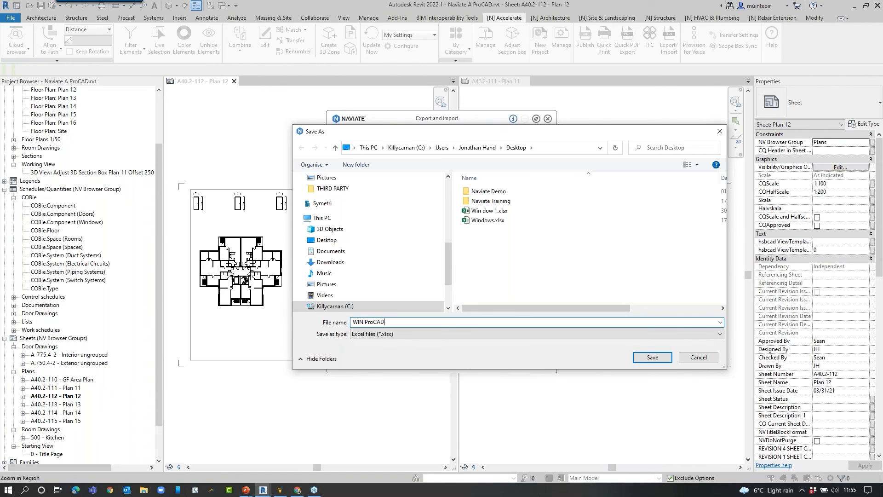
{"action": "key", "text": "Return"}
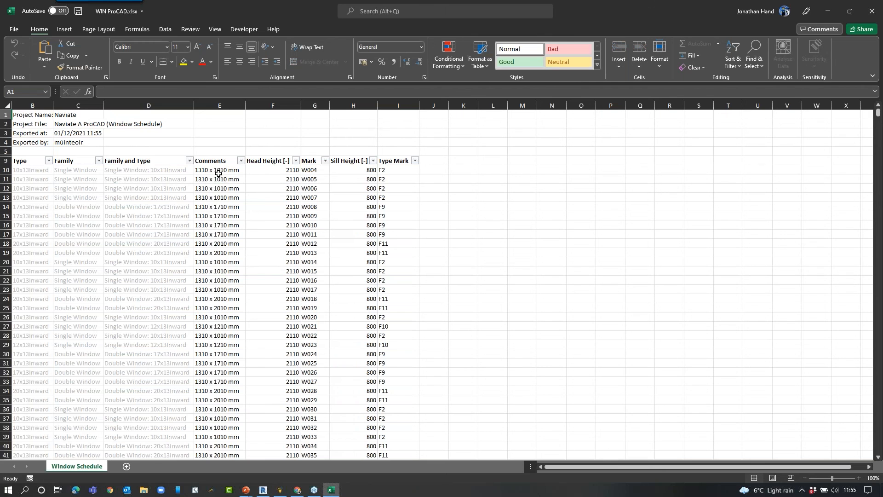
In the exported workbook, clear all Comments values and enter "Naviate Rules" as the comment in cell E163.
{"action": "left_click_drag", "start_coordinate": [216, 170], "coordinate": [221, 458]}
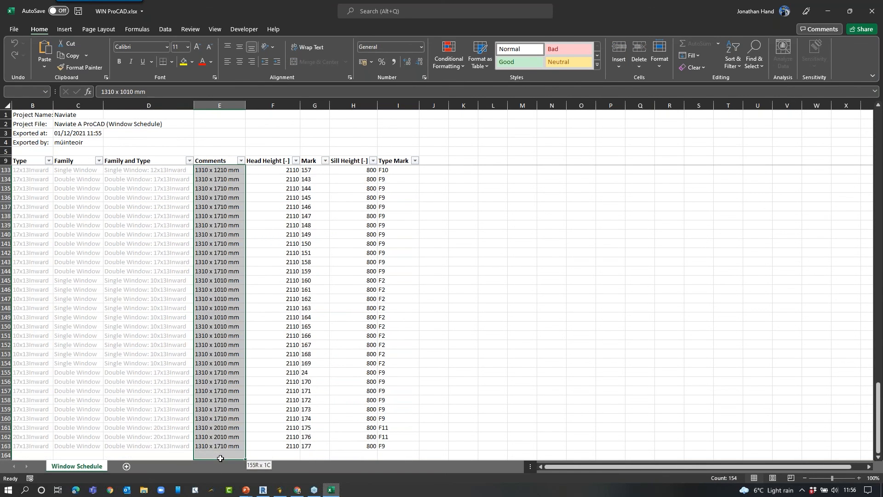
{"action": "key", "text": "Delete"}
{"action": "left_click", "coordinate": [218, 439]}
{"action": "double_click", "coordinate": [223, 447]}
{"action": "type", "text": "Naviate Rules"}
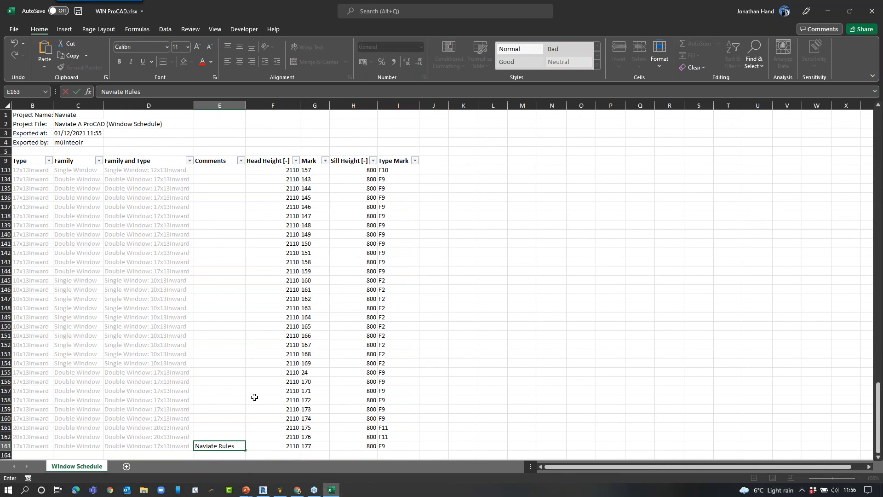
Fill "Naviate Rules" from E163 up the Comments column to row 10, save the workbook and close it.
{"action": "left_click", "coordinate": [204, 394]}
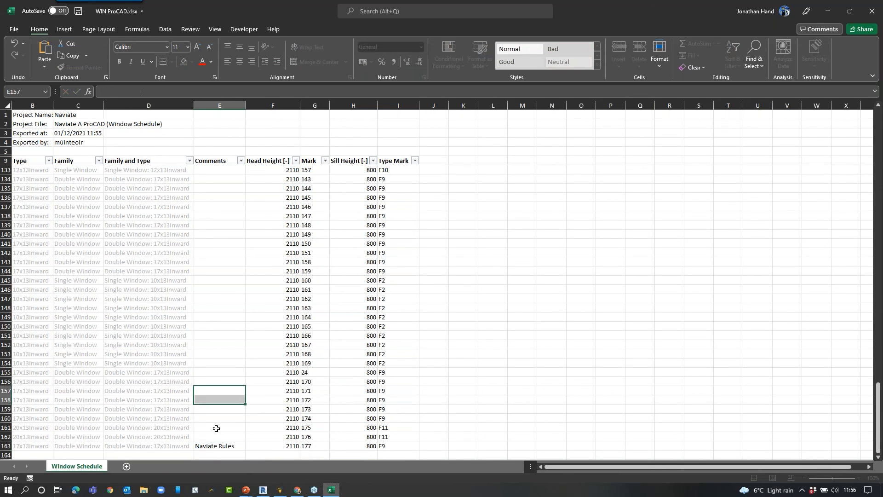
{"action": "left_click", "coordinate": [215, 445]}
{"action": "left_click_drag", "start_coordinate": [240, 450], "coordinate": [226, 168]}
{"action": "left_click_drag", "start_coordinate": [274, 215], "coordinate": [275, 208]}
{"action": "left_click", "coordinate": [78, 11]}
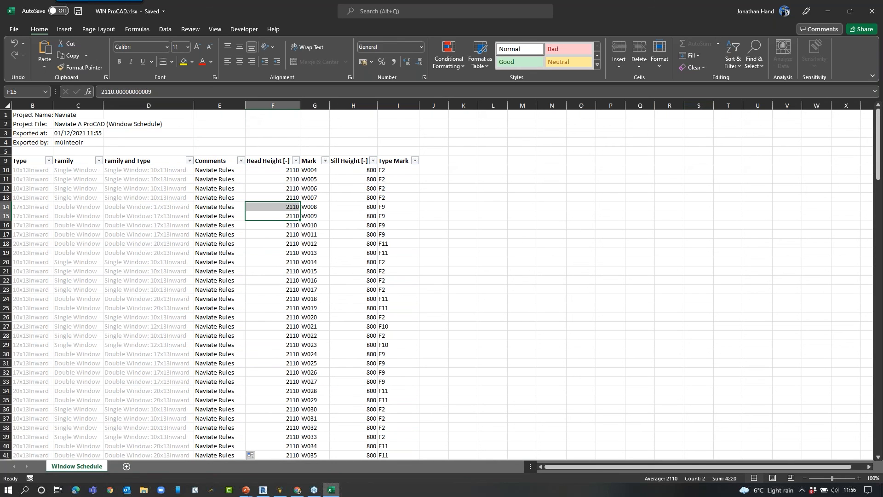
{"action": "left_click", "coordinate": [872, 10]}
Back in Revit, open the Excel schedule import and choose WIN ProCAD.xlsx from the Desktop as its source file.
{"action": "left_click", "coordinate": [668, 42]}
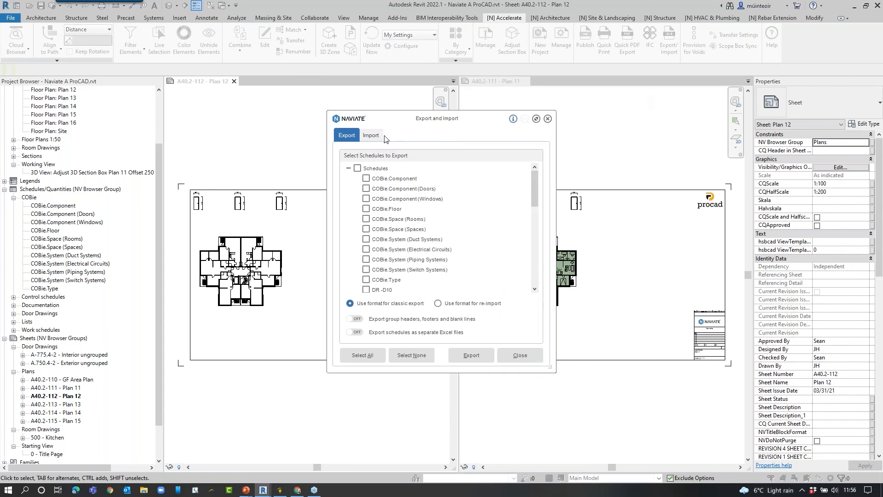
{"action": "left_click", "coordinate": [372, 136]}
{"action": "left_click", "coordinate": [374, 160]}
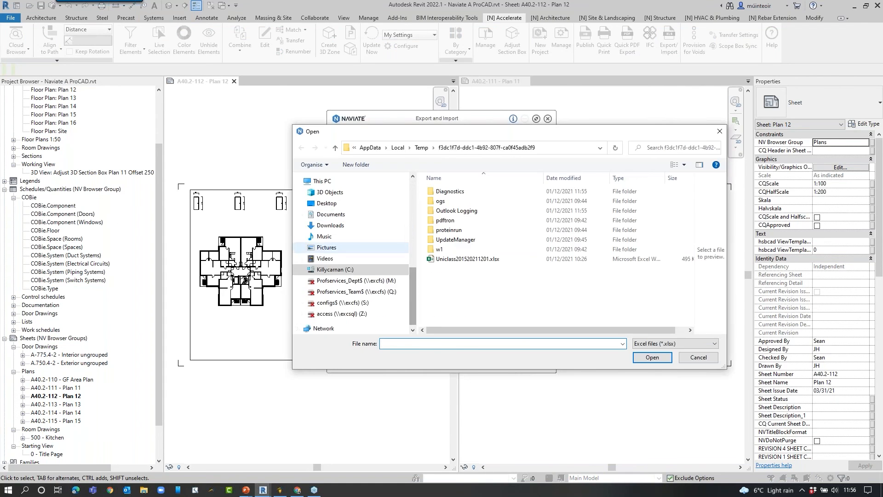
{"action": "left_click", "coordinate": [468, 221]}
{"action": "left_click", "coordinate": [652, 357]}
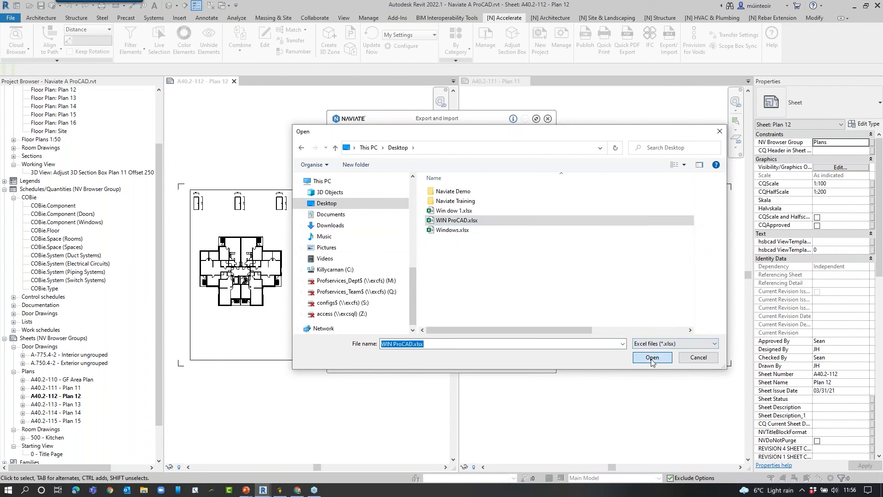
Import the Window Schedule sheet from WIN ProCAD.xlsx into the project and dismiss the import report.
{"action": "left_click", "coordinate": [357, 215]}
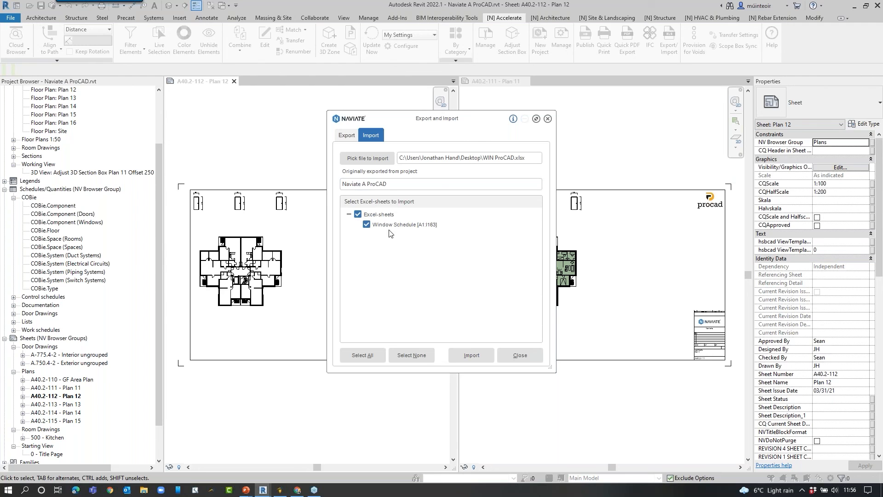
{"action": "left_click", "coordinate": [479, 354]}
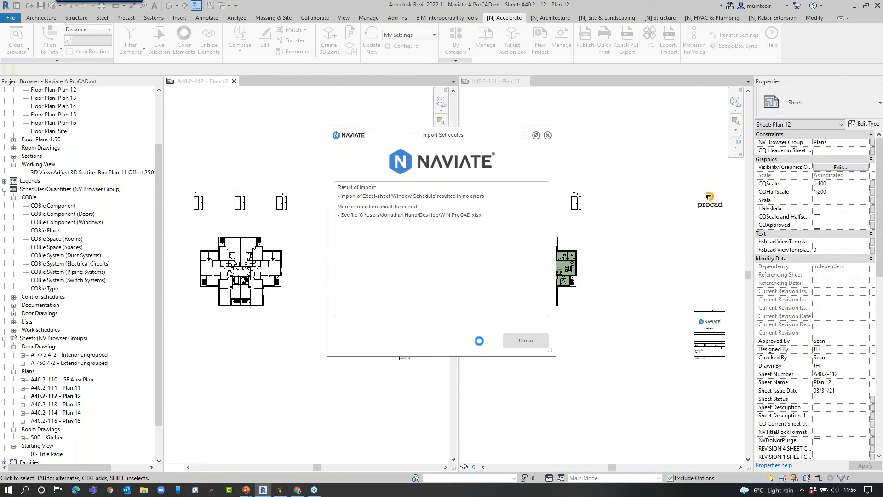
{"action": "left_click", "coordinate": [525, 340]}
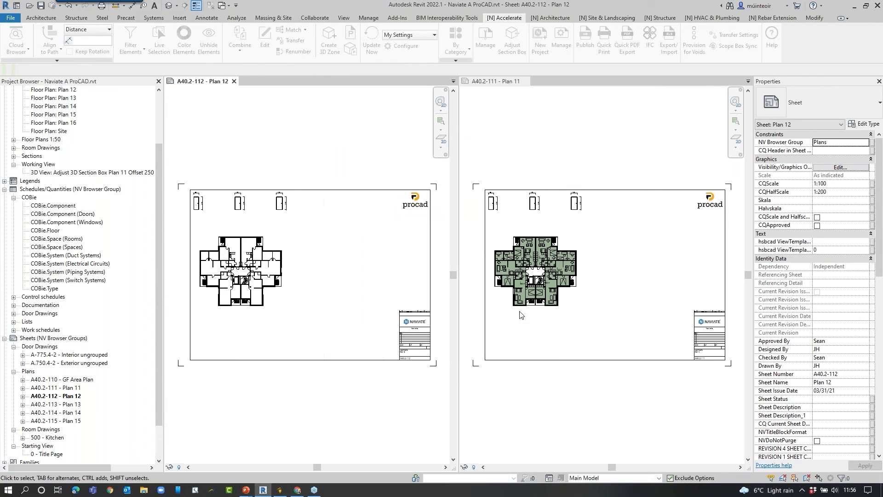
Open the Plan 11 floor plan and check the Comments value of the double window in the outer wall of room 1162.
{"action": "left_click_drag", "start_coordinate": [159, 145], "coordinate": [159, 95]}
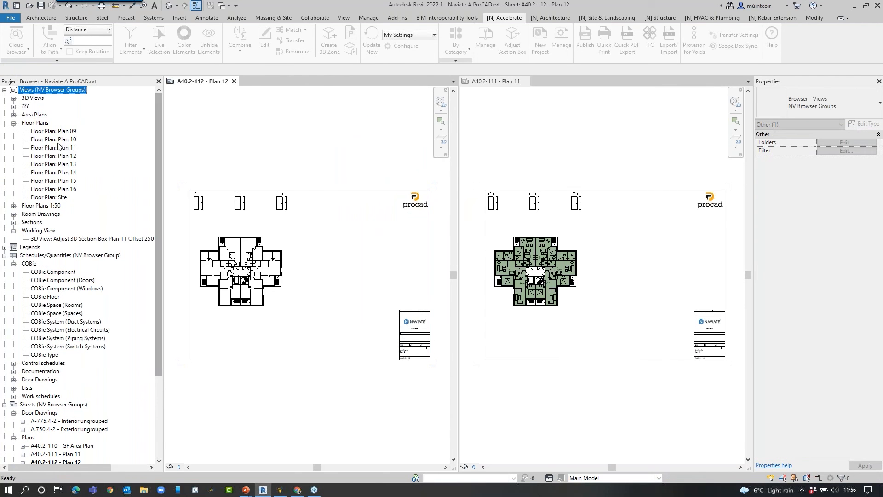
{"action": "left_click", "coordinate": [57, 148]}
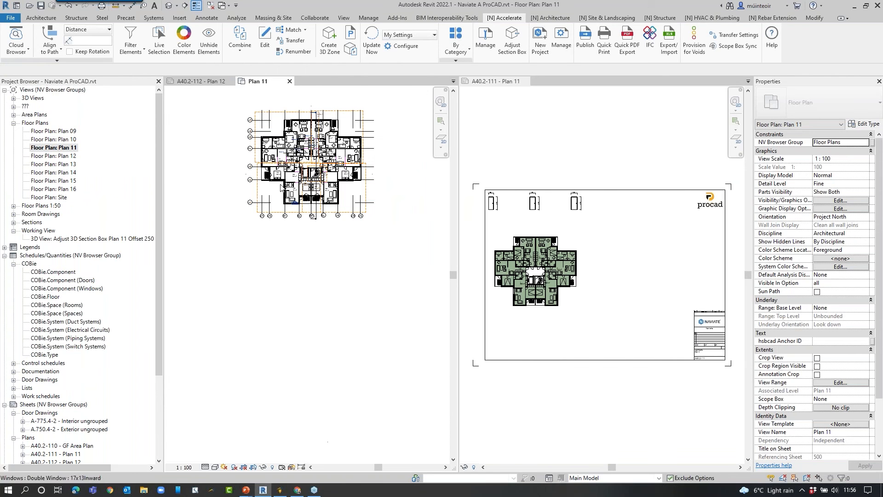
{"action": "scroll", "coordinate": [286, 185], "scroll_direction": "up", "scroll_amount": 3}
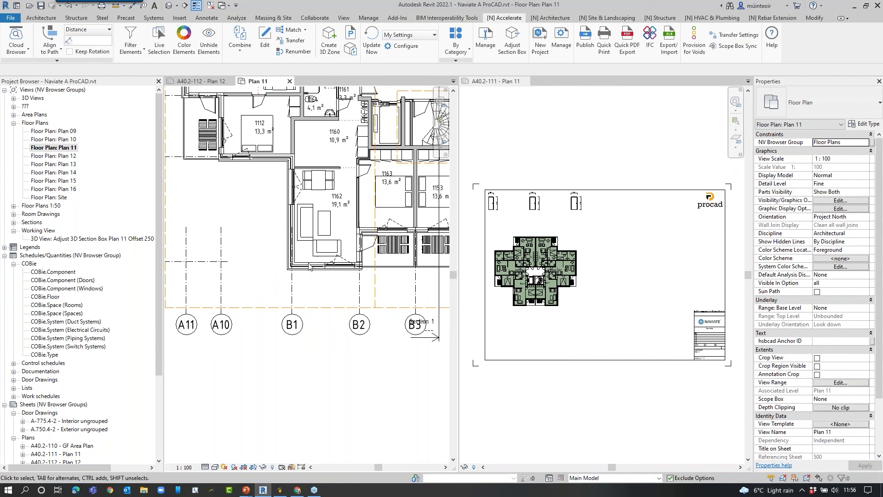
{"action": "left_click", "coordinate": [345, 266]}
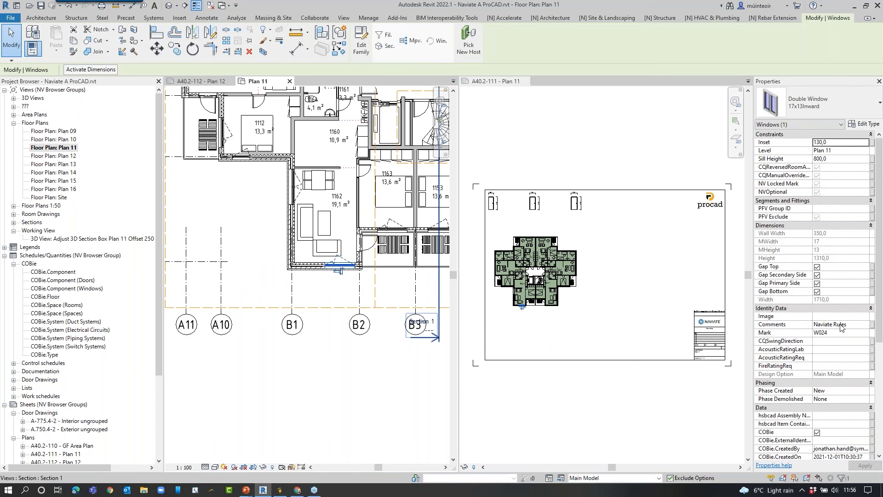
{"action": "left_click", "coordinate": [841, 323]}
{"action": "left_click", "coordinate": [381, 379]}
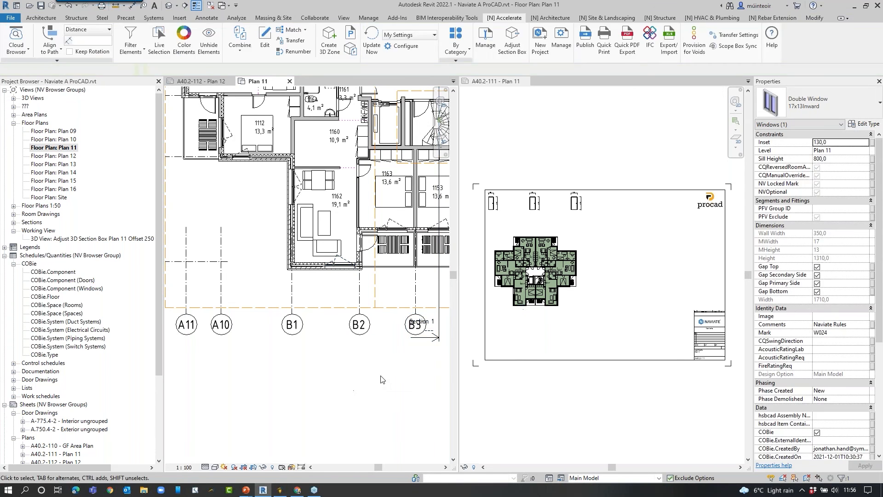
{"action": "key", "text": "z"}
{"action": "key", "text": "f"}
{"action": "left_click", "coordinate": [574, 174]}
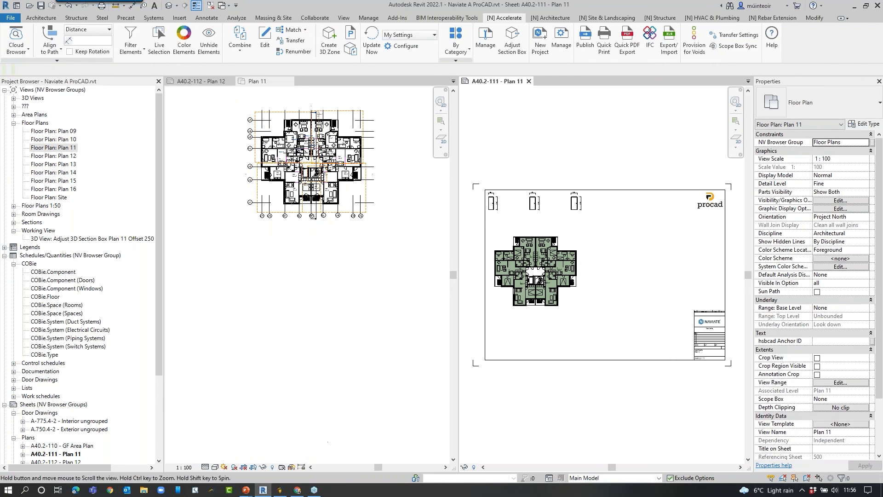
{"action": "left_click", "coordinate": [346, 180]}
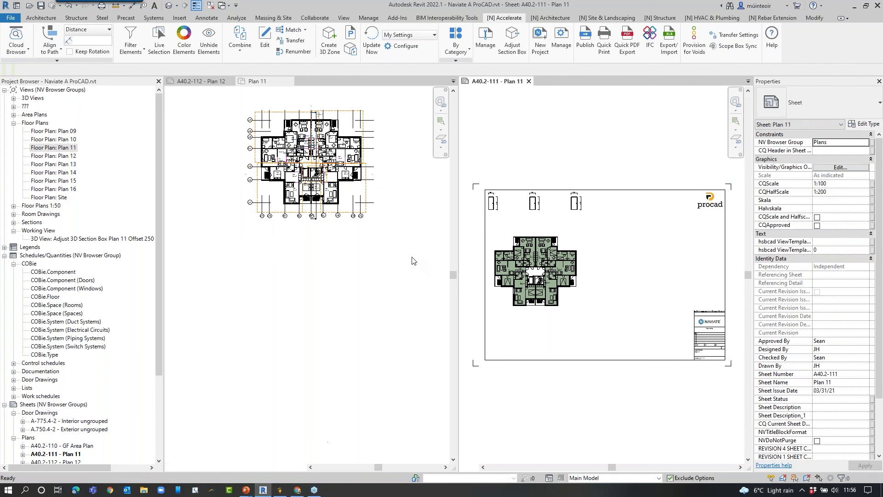
{"action": "scroll", "coordinate": [340, 156], "scroll_direction": "up", "scroll_amount": 1}
{"action": "middle_click_drag", "start_coordinate": [339, 155], "coordinate": [349, 252]}
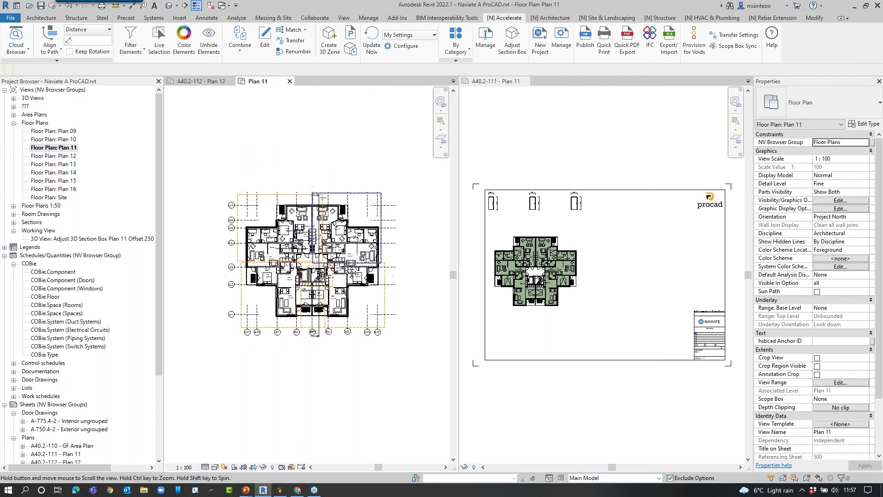
{"action": "scroll", "coordinate": [289, 250], "scroll_direction": "up", "scroll_amount": 1}
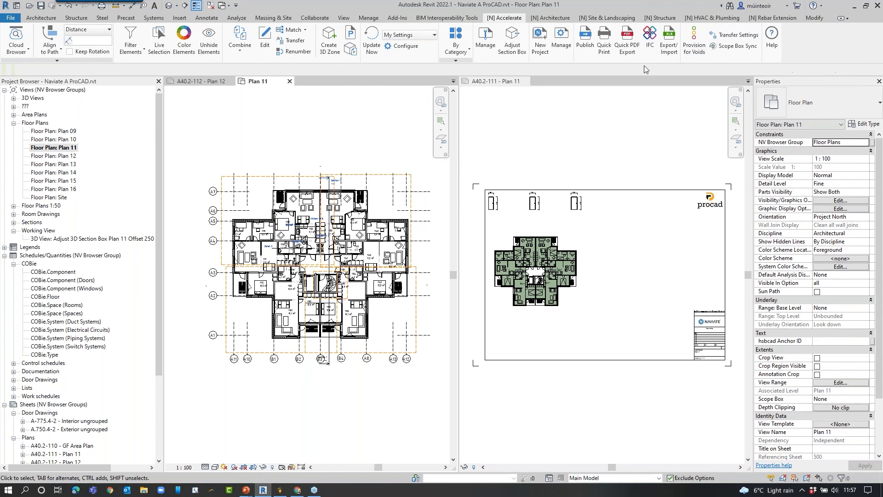
{"action": "left_click", "coordinate": [568, 18]}
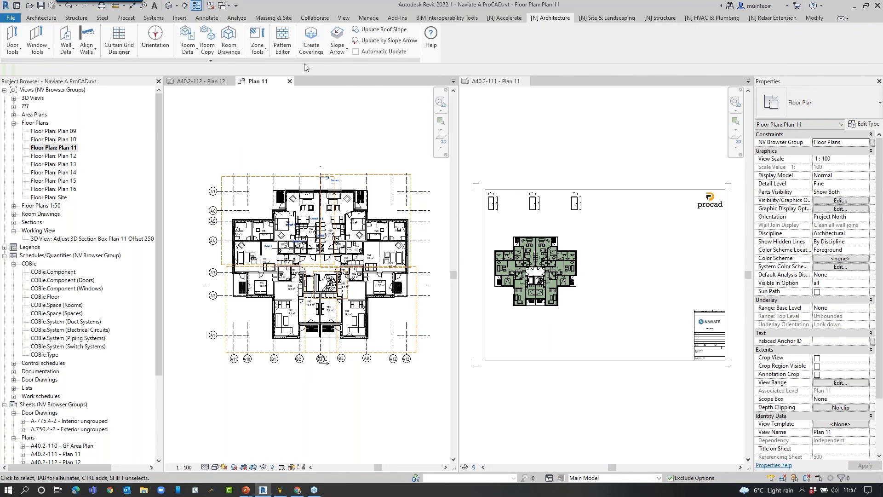